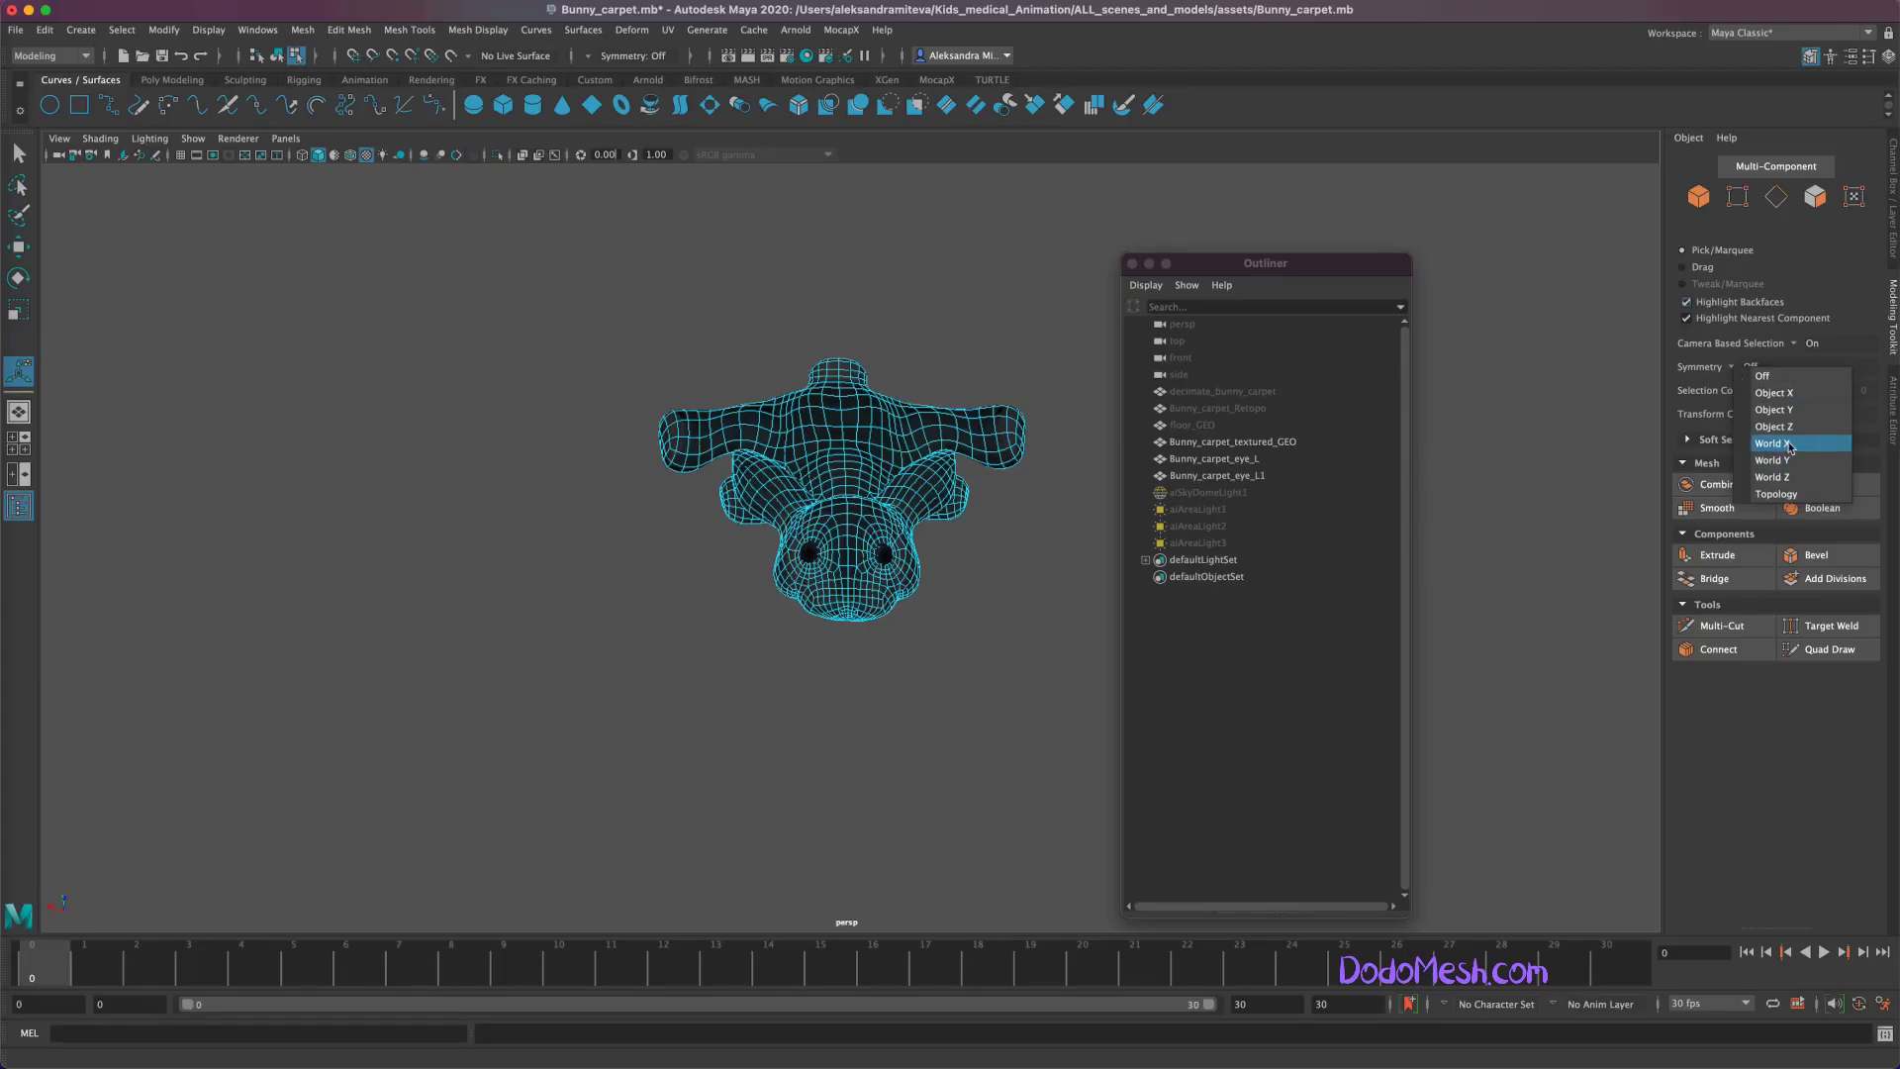
Step: Switch to face selection and cycle the Symmetry setting through the axes to Topology
alt+drag(947, 429, 878, 785)
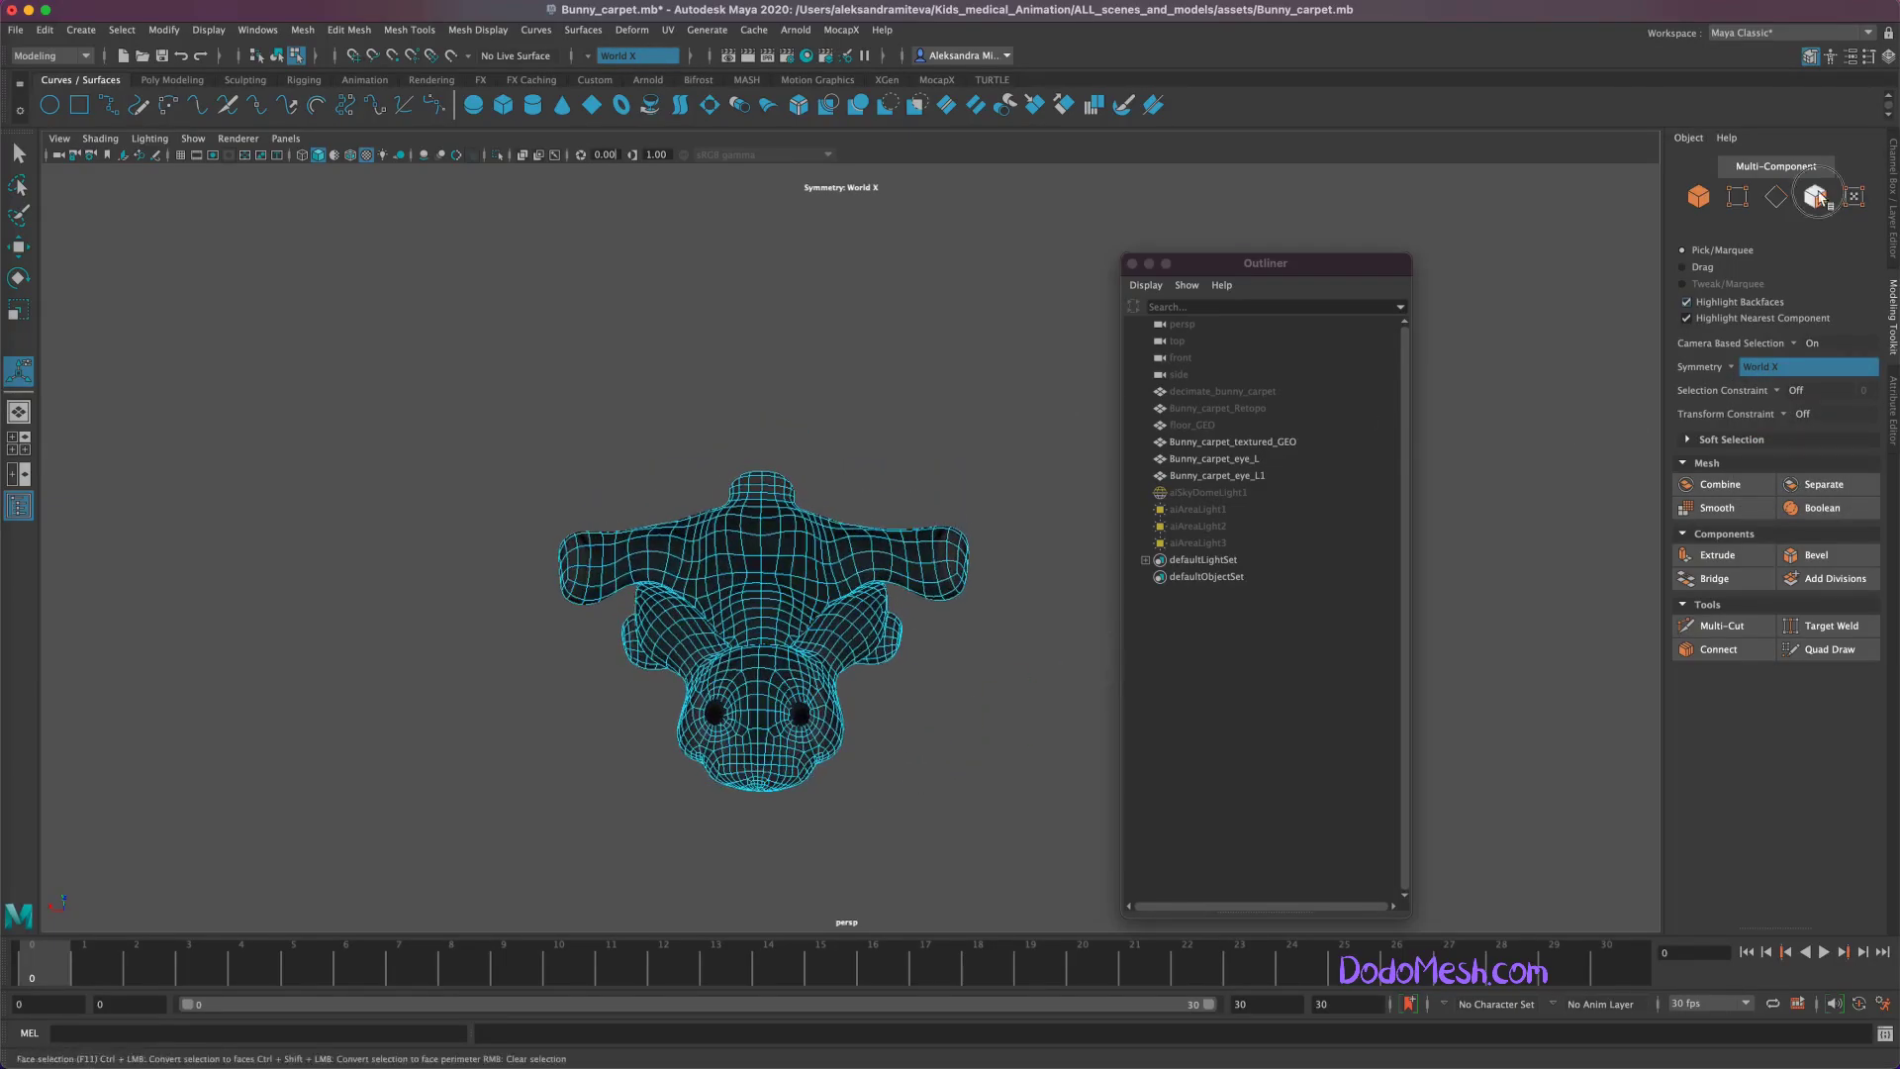
key(F11)
click(844, 546)
click(1782, 366)
click(1782, 366)
click(1767, 413)
click(1781, 366)
click(1771, 426)
click(1762, 368)
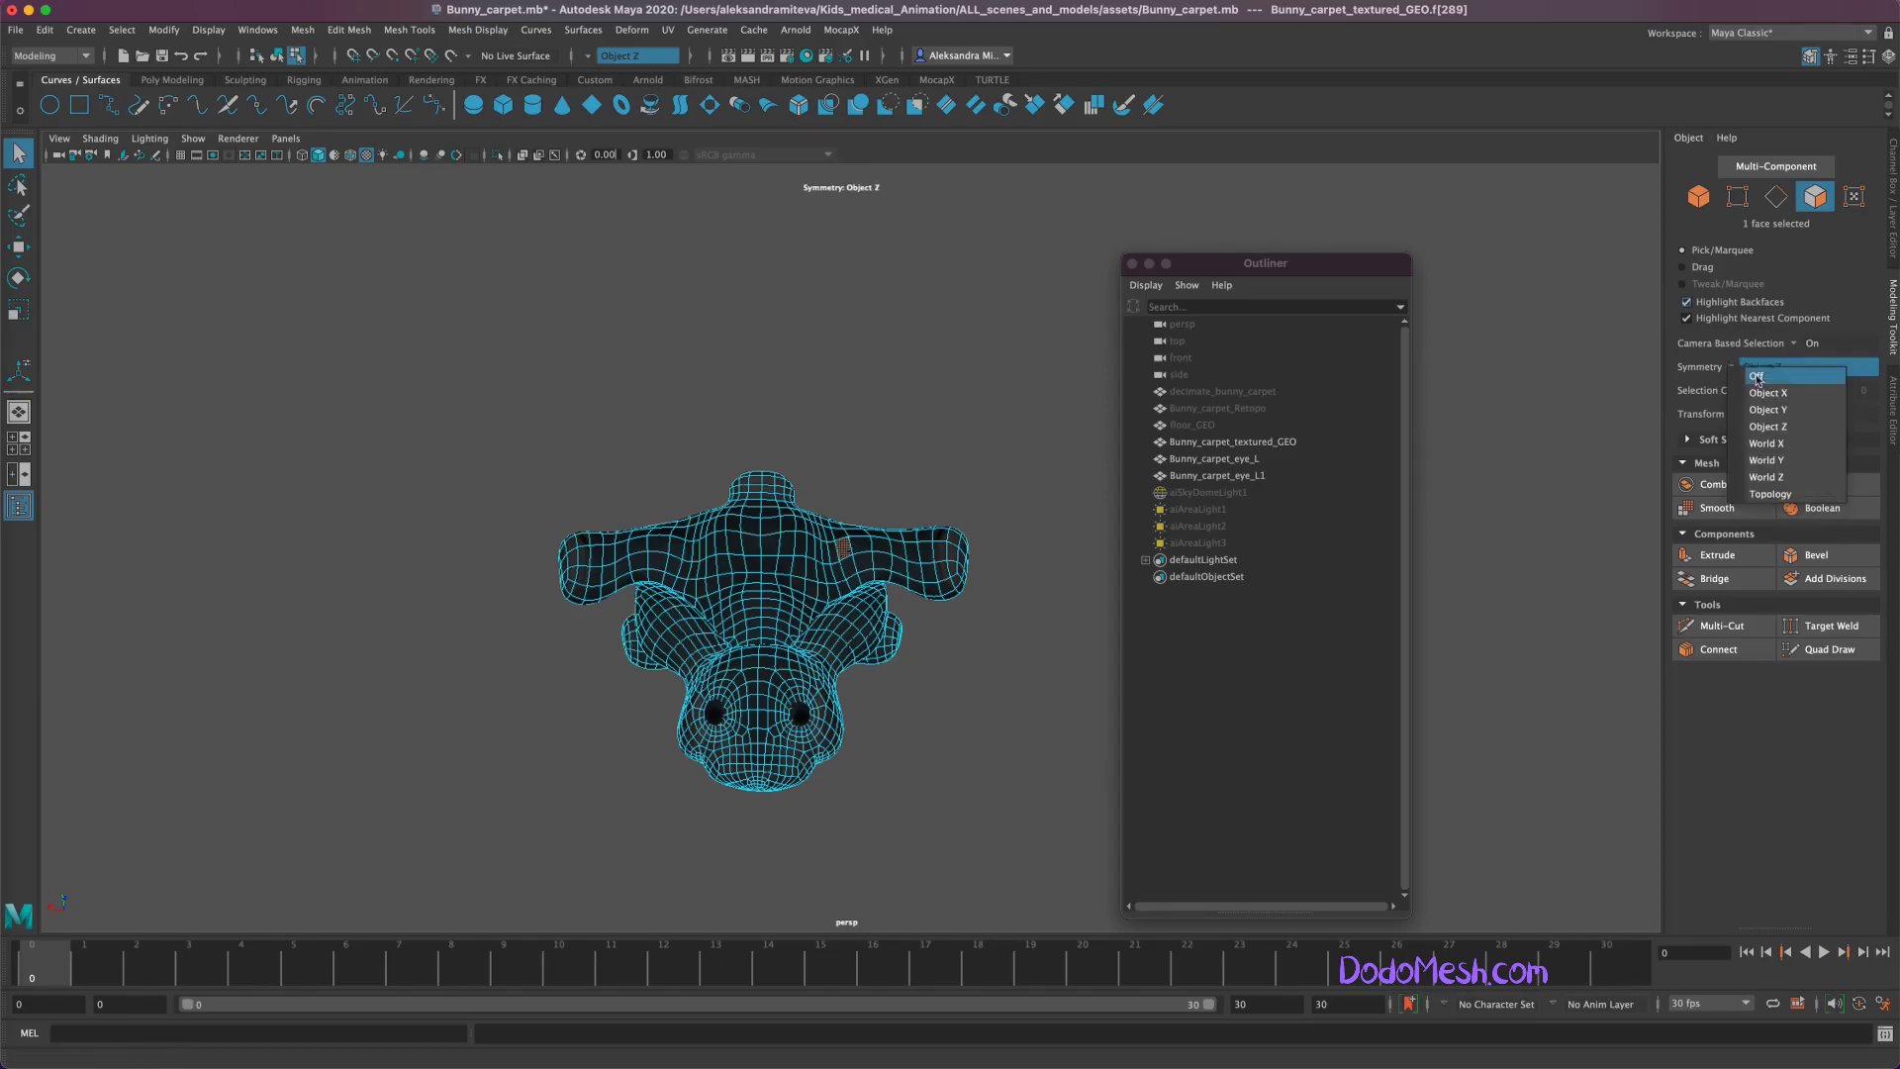
click(1770, 494)
Step: Pick the bunny's centre edge as the topology symmetry axis
click(782, 537)
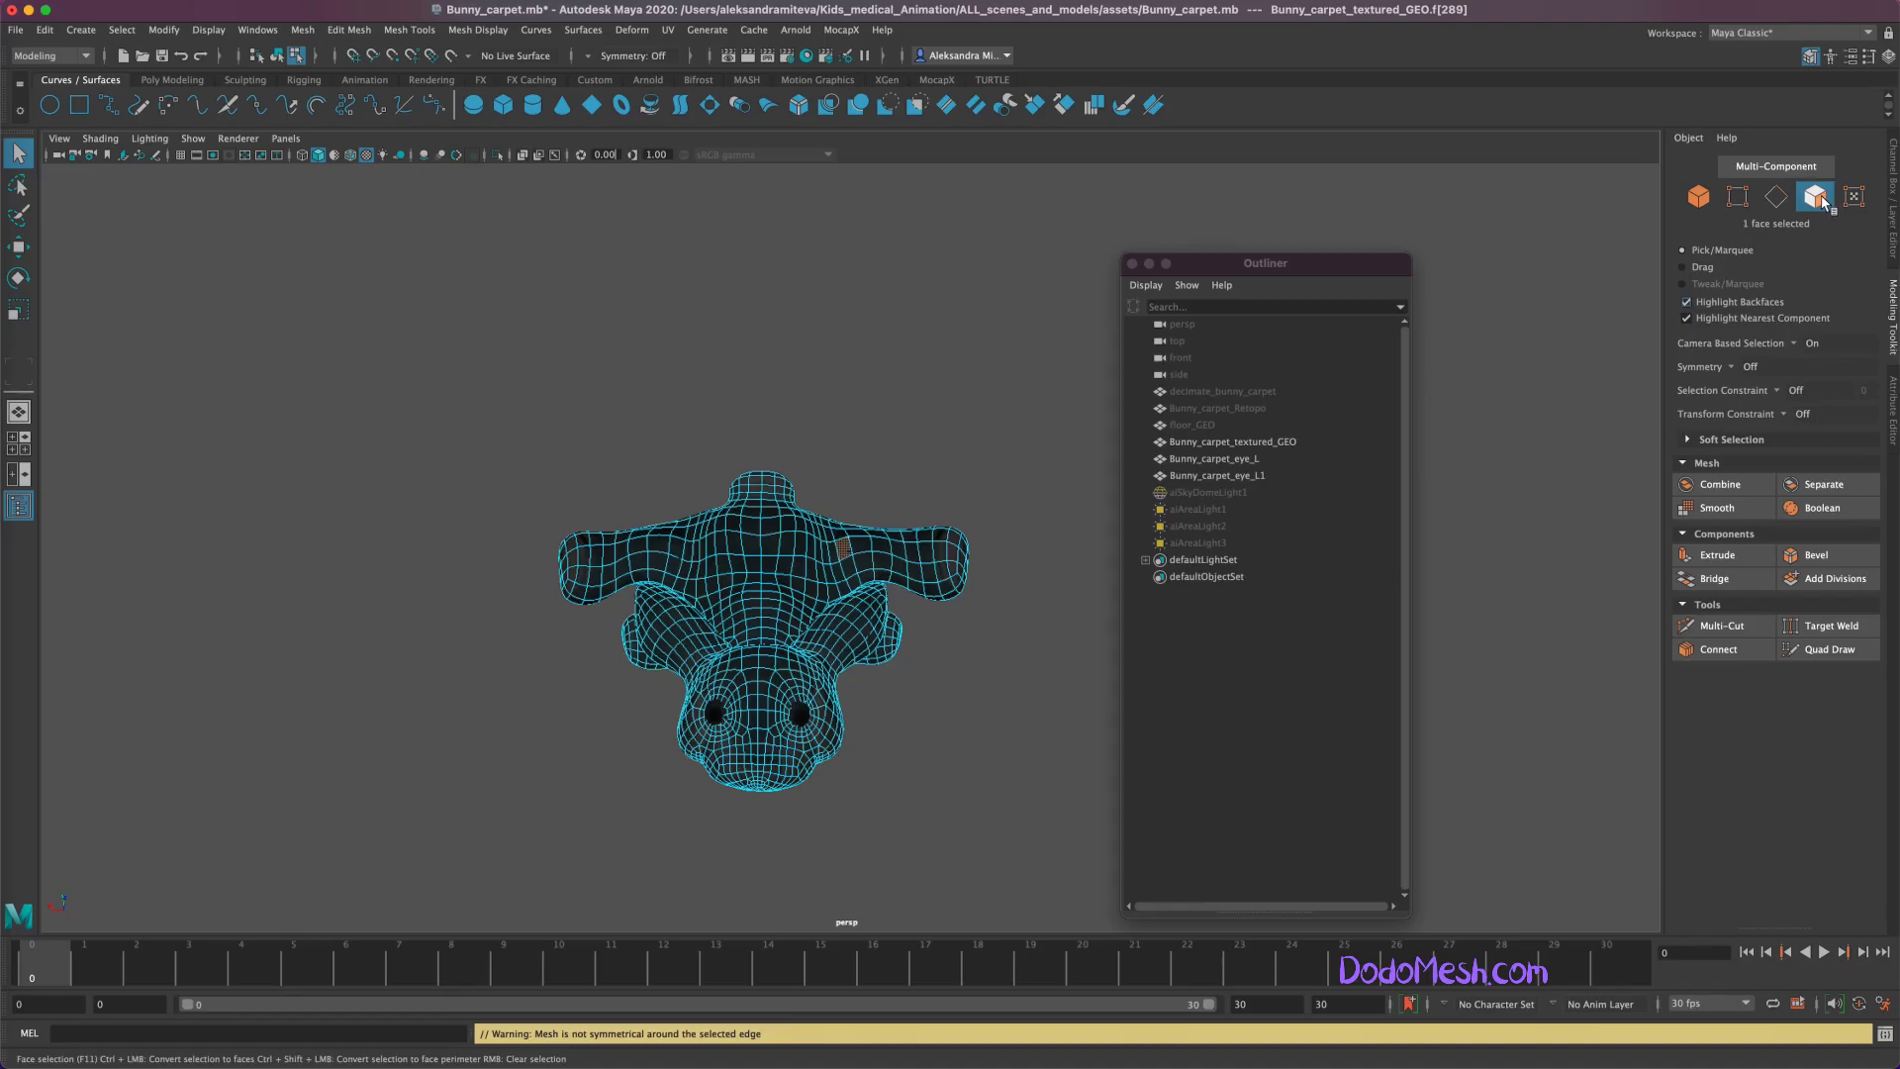
click(1739, 370)
click(1773, 492)
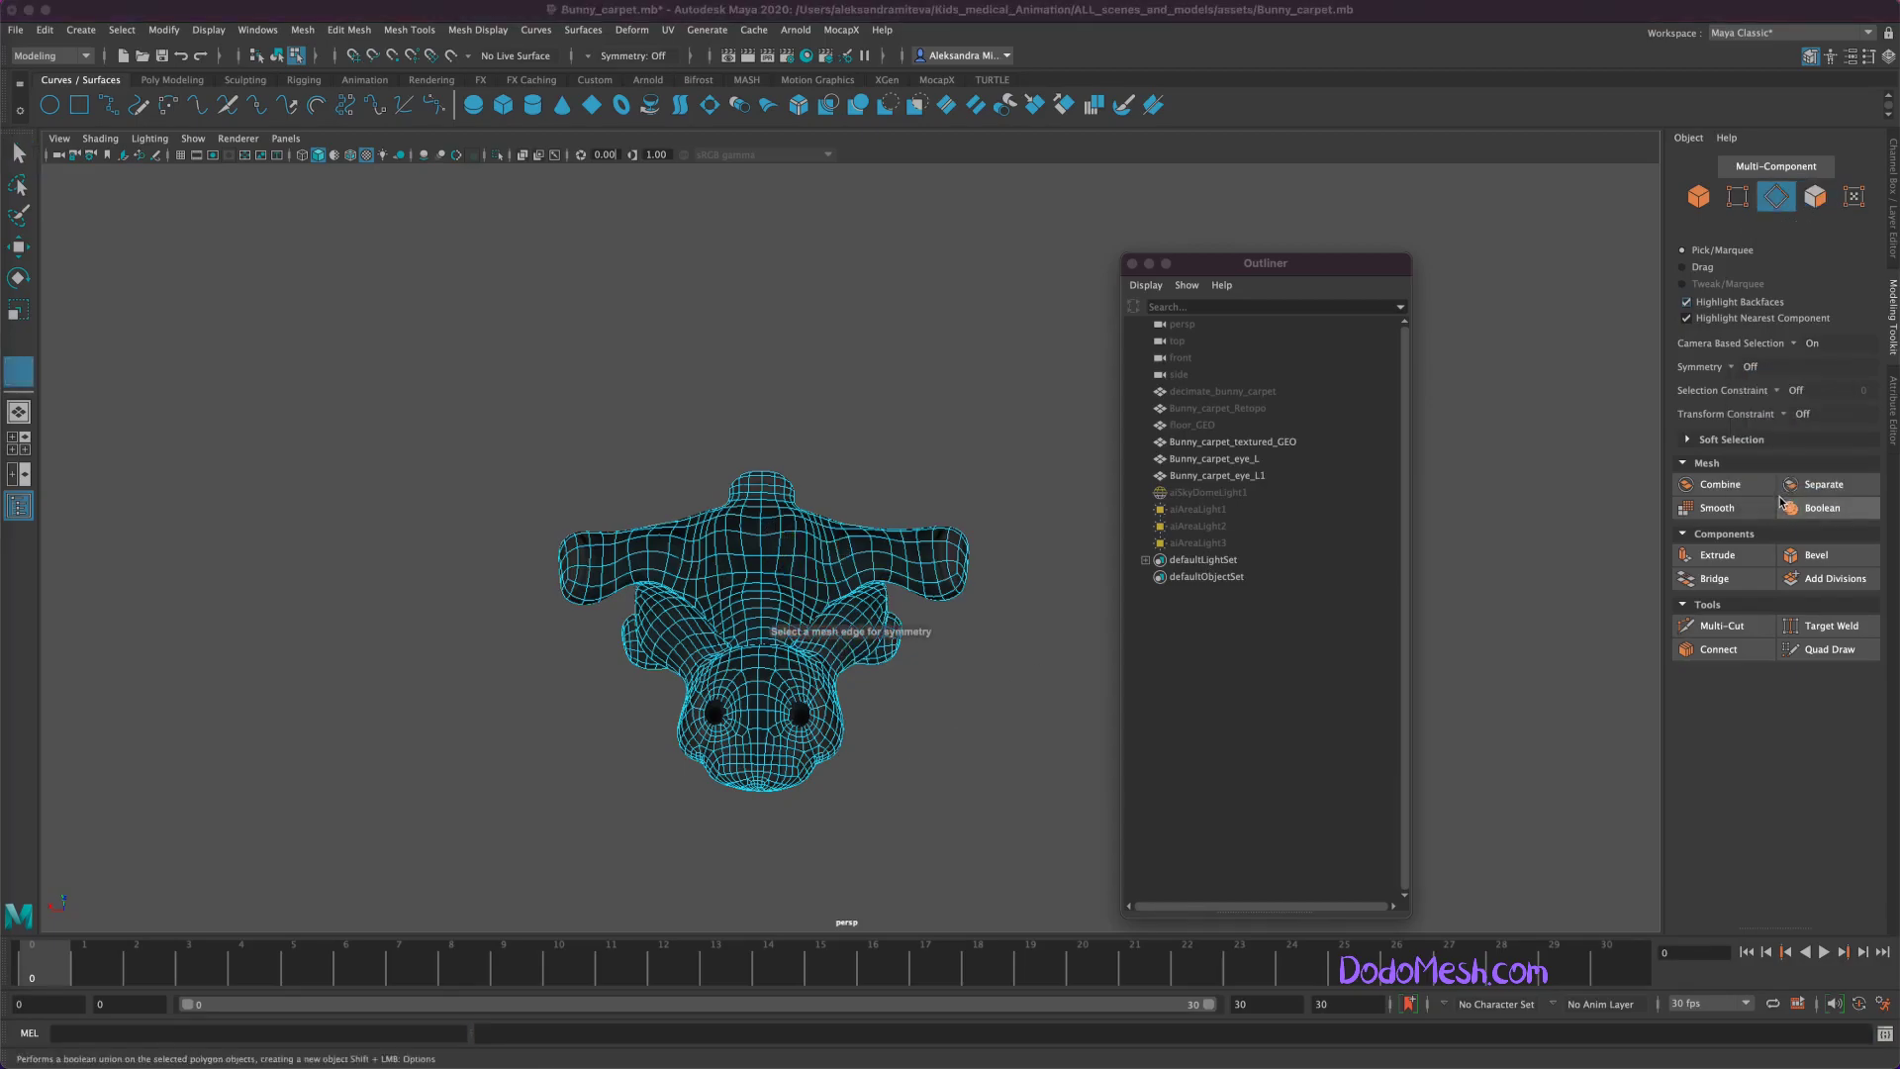
click(764, 513)
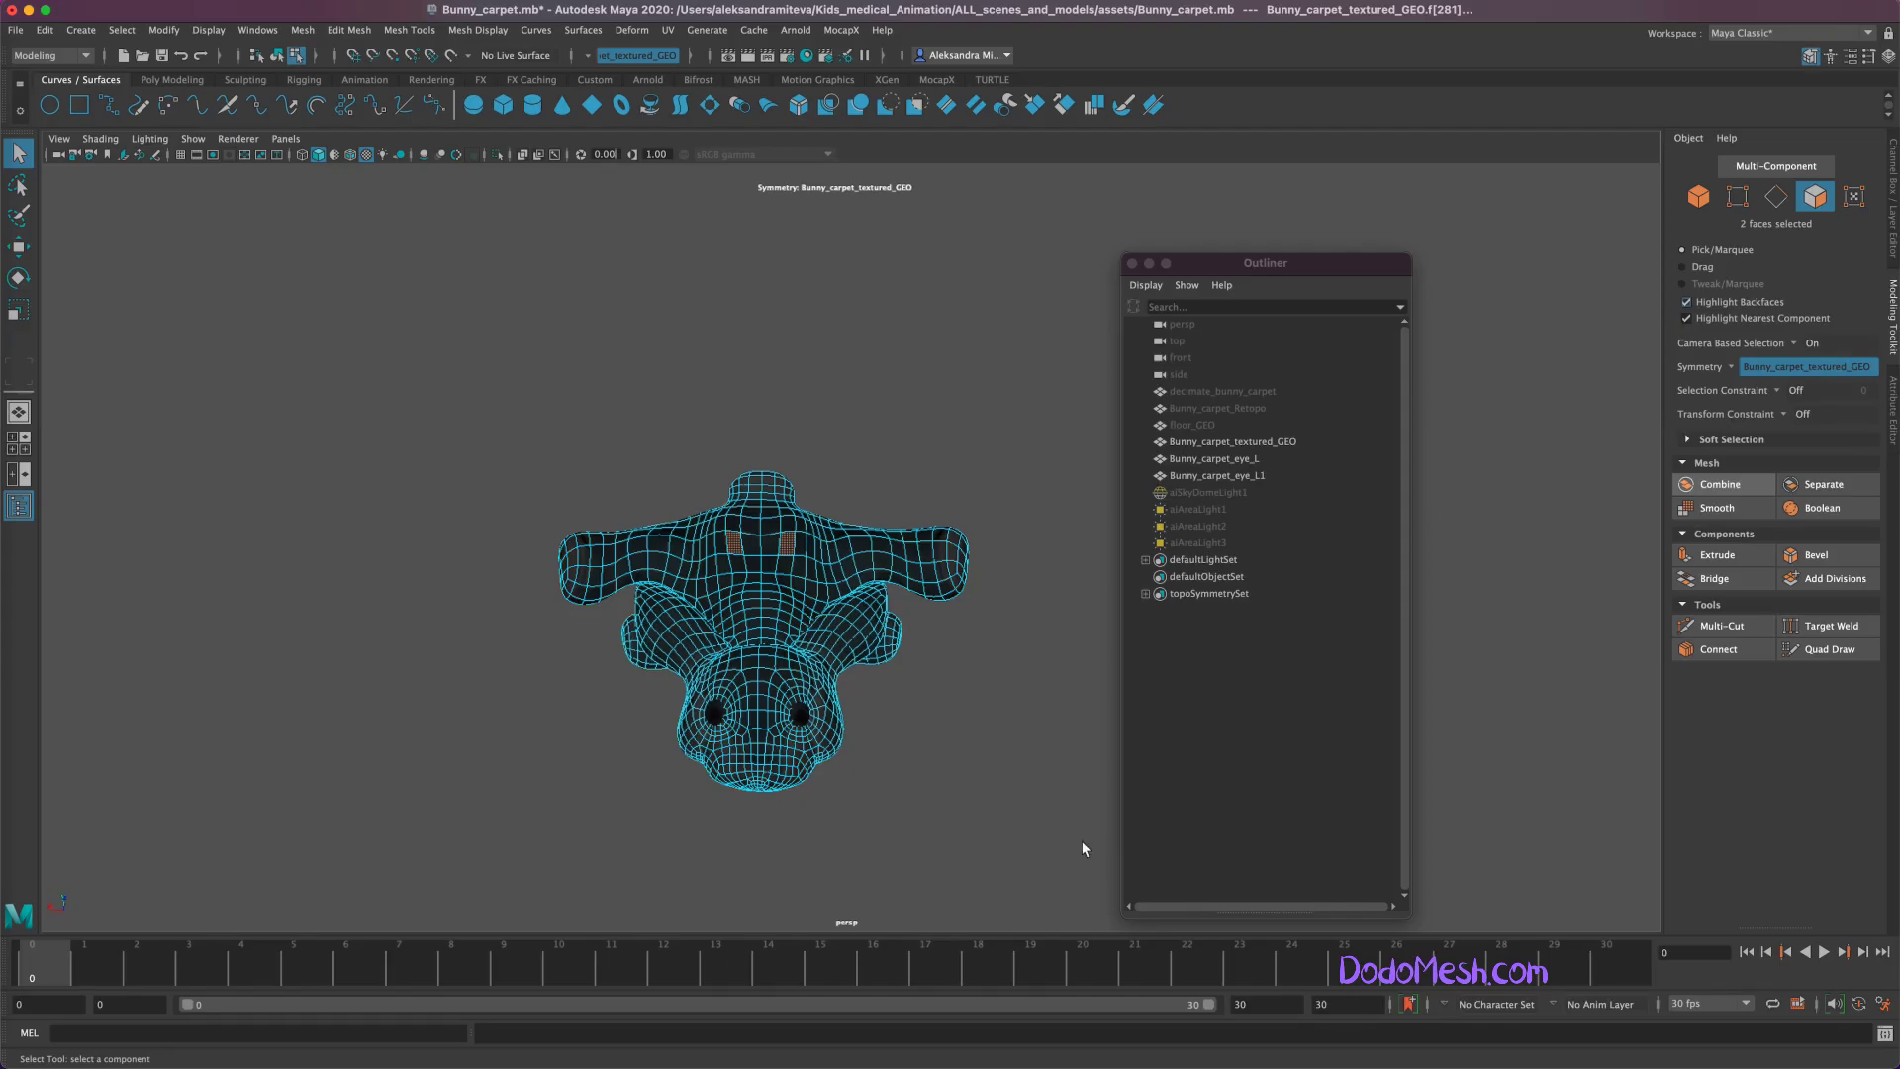
scroll(988, 766, up, 2)
scroll(988, 766, up, 4)
Step: Add faces below the first selection, undoing an accidental whole-mesh selection
shift+click(717, 584)
alt+drag(763, 784, 916, 787)
key(ctrl+z)
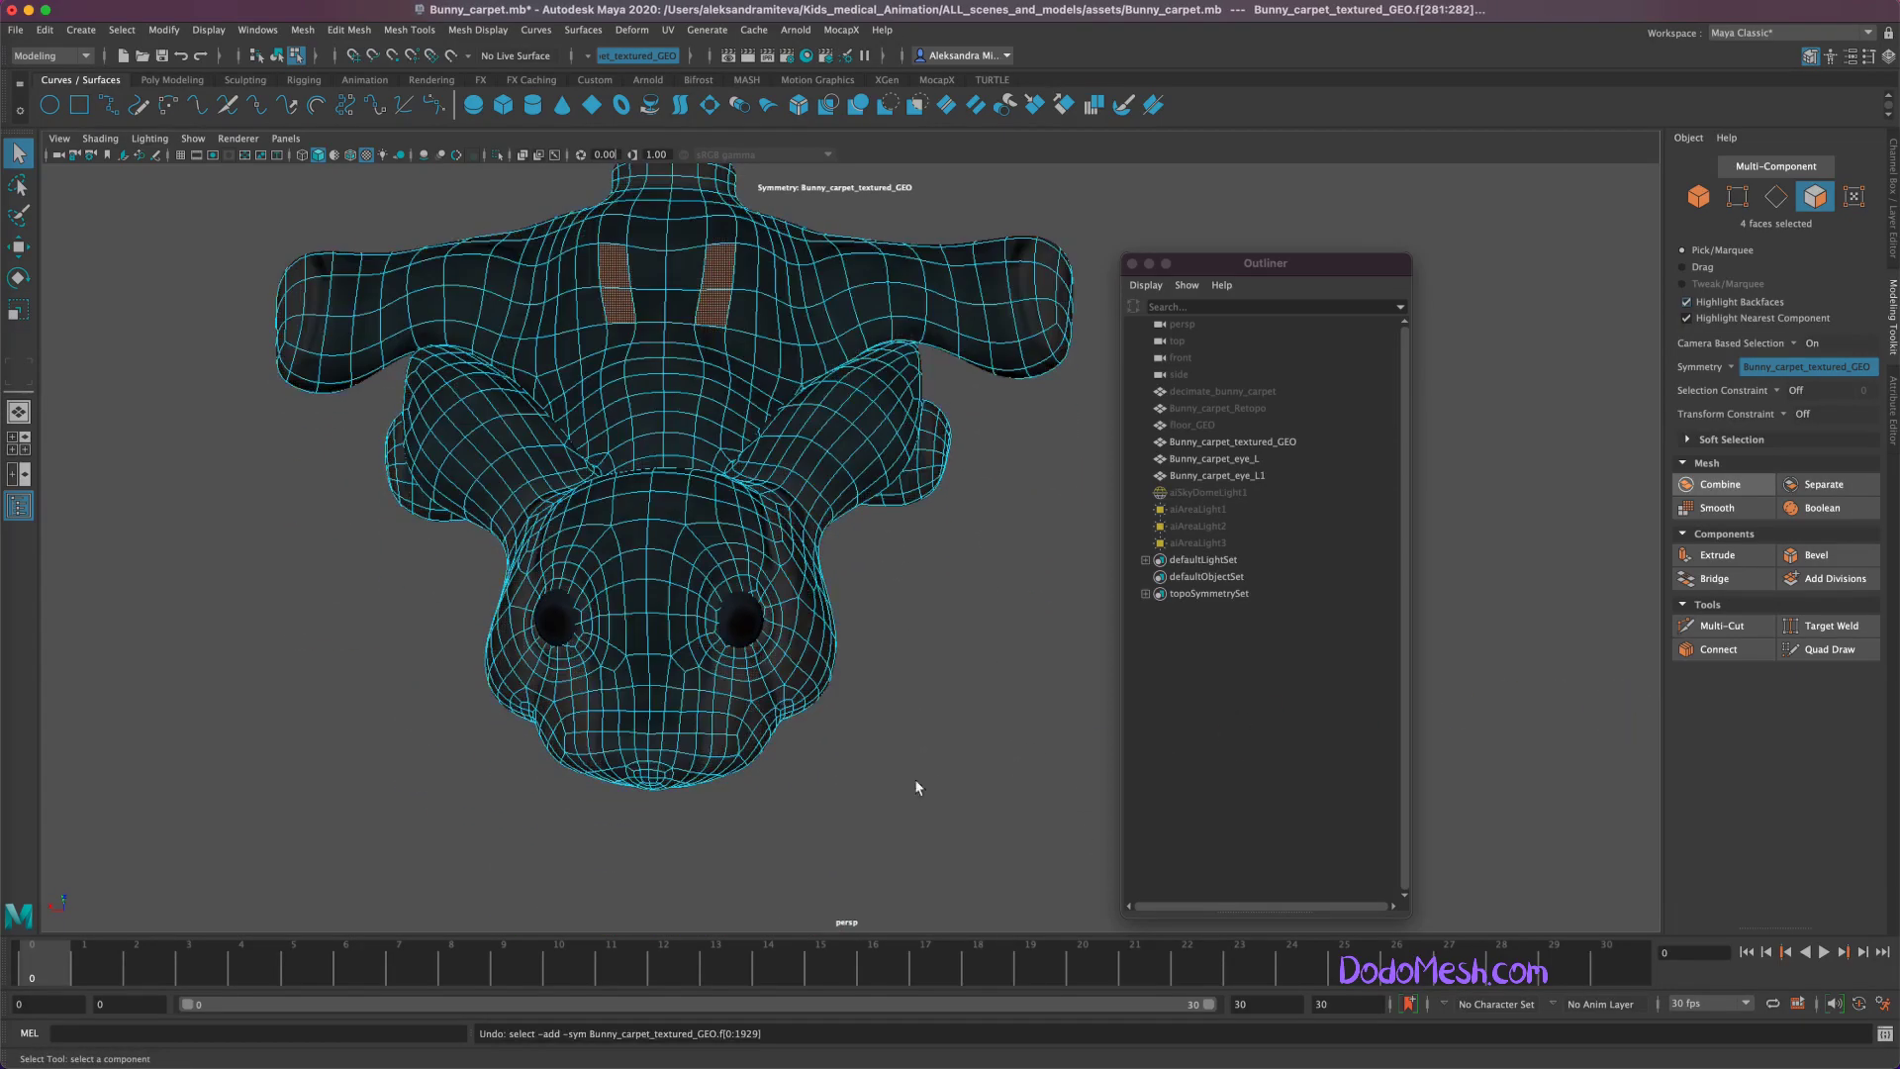
double_click(18, 151)
click(294, 422)
alt+drag(623, 634, 654, 636)
Step: Add the faces between the eyes and a T-shaped band down the nose and chin
shift+click(669, 637)
shift+drag(696, 644, 637, 657)
shift+click(643, 692)
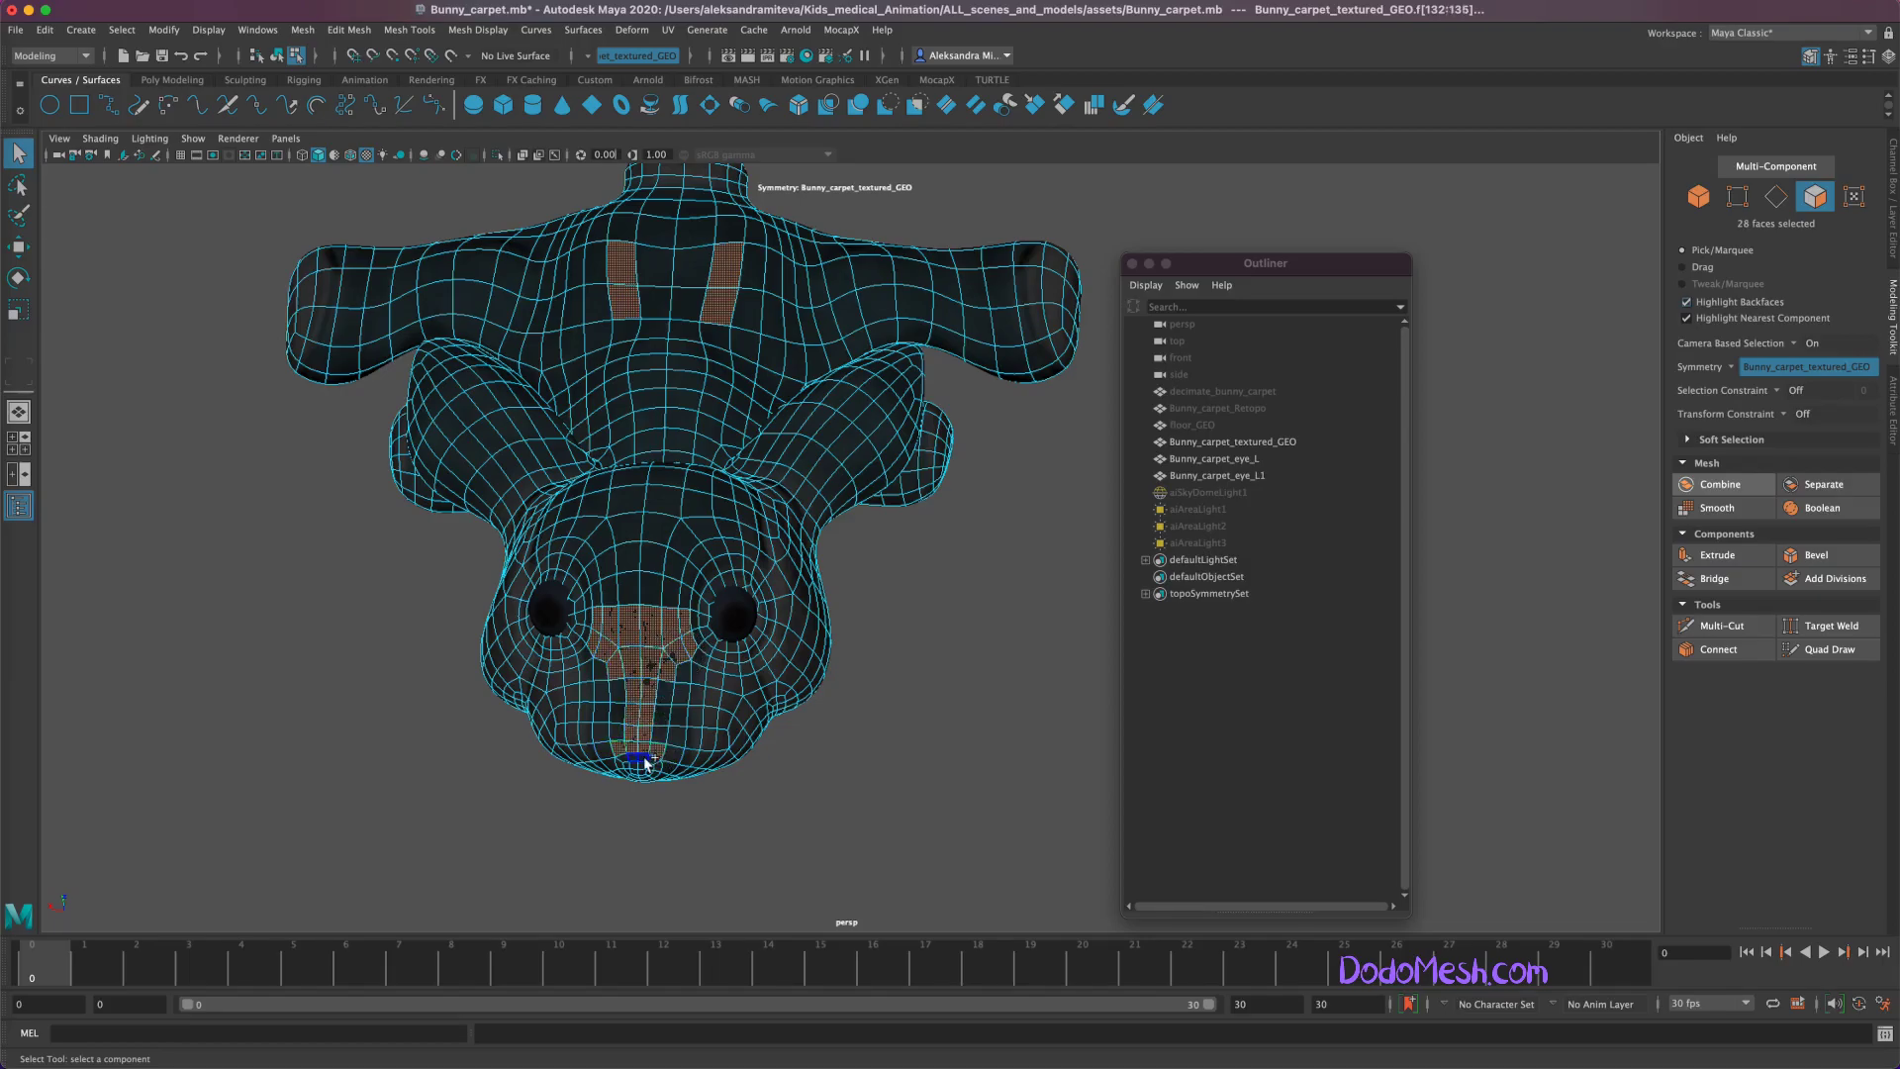
shift+drag(661, 715, 673, 772)
mouse_move(891, 827)
alt+mouse_down()
mouse_move(959, 792)
mouse_move(950, 831)
mouse_move(903, 835)
mouse_move(1061, 818)
mouse_move(982, 781)
alt+mouse_up()
Step: Add vertical strips up the nose and a face loop toward the eye
shift+double_click(637, 594)
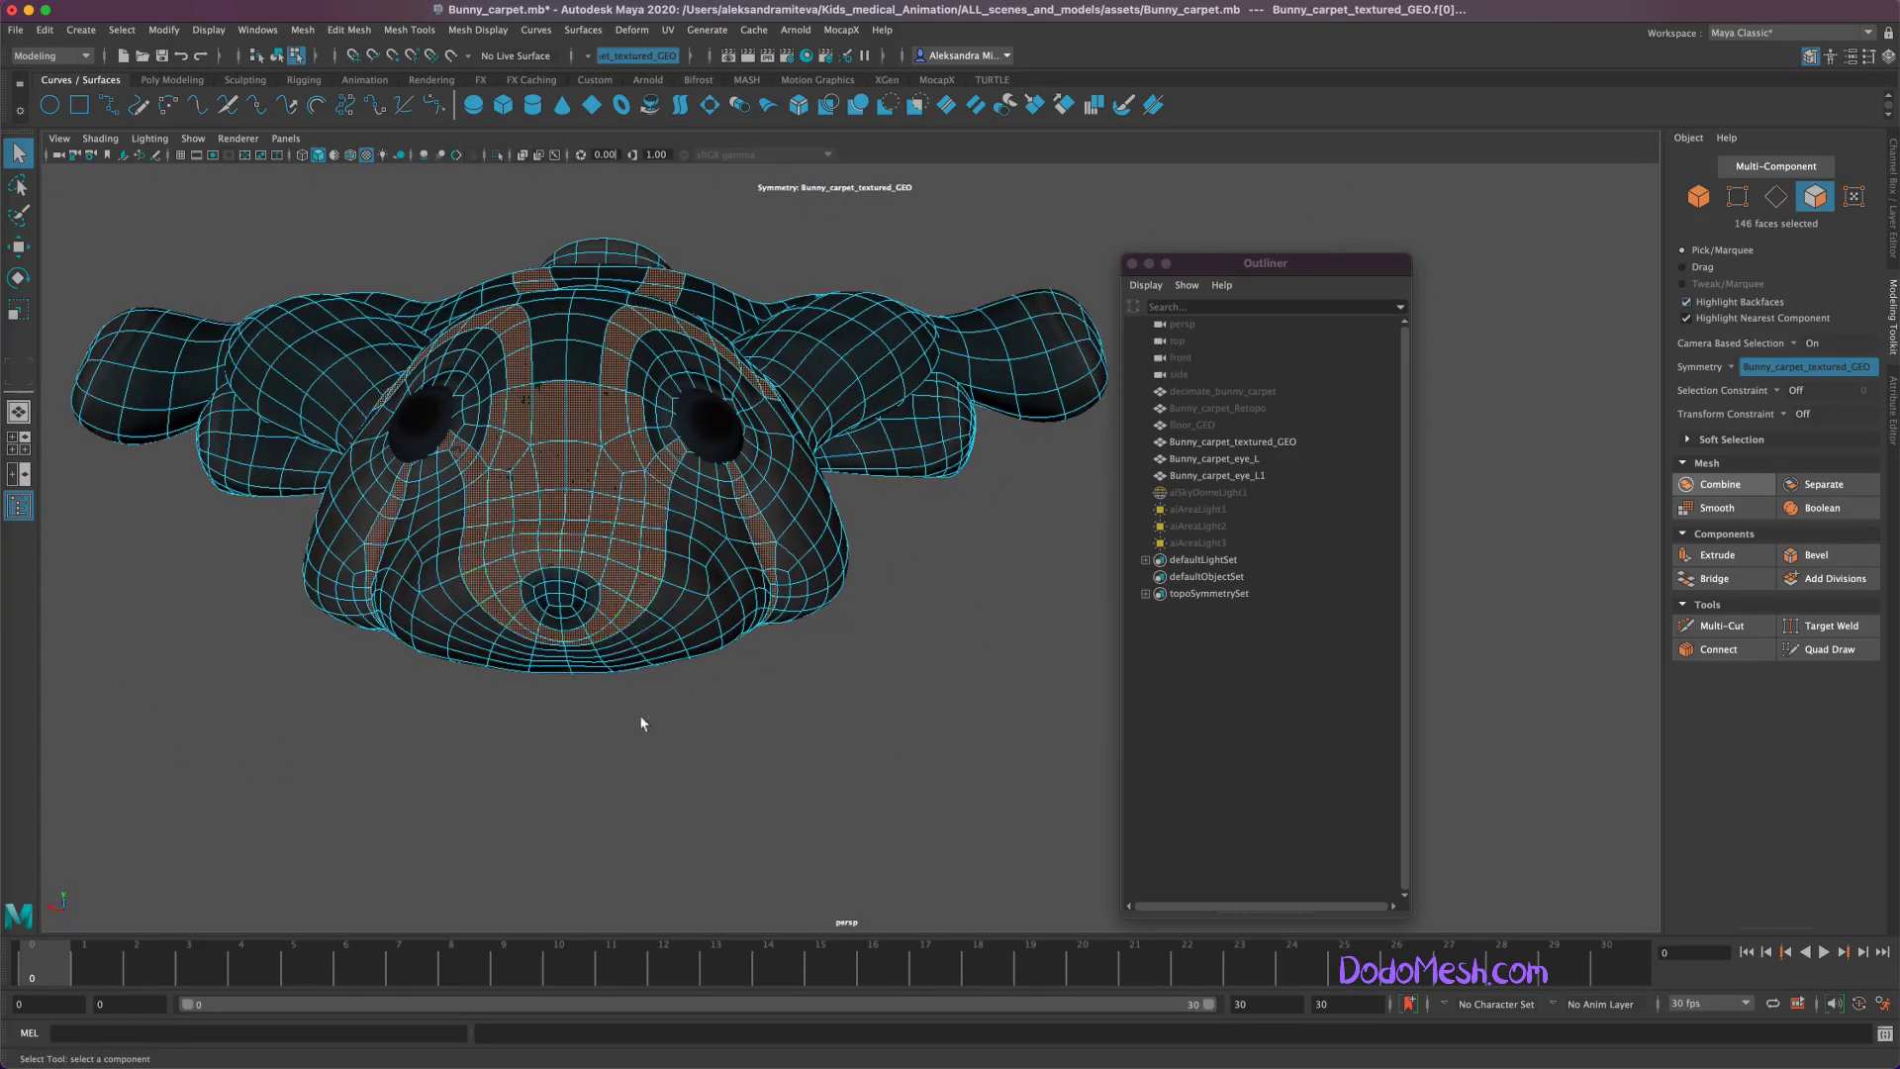
mouse_move(673, 806)
alt+mouse_down()
mouse_move(770, 850)
mouse_move(739, 768)
mouse_move(763, 729)
mouse_move(744, 781)
mouse_move(792, 730)
mouse_move(733, 848)
mouse_move(771, 859)
alt+mouse_up()
key(ctrl+z)
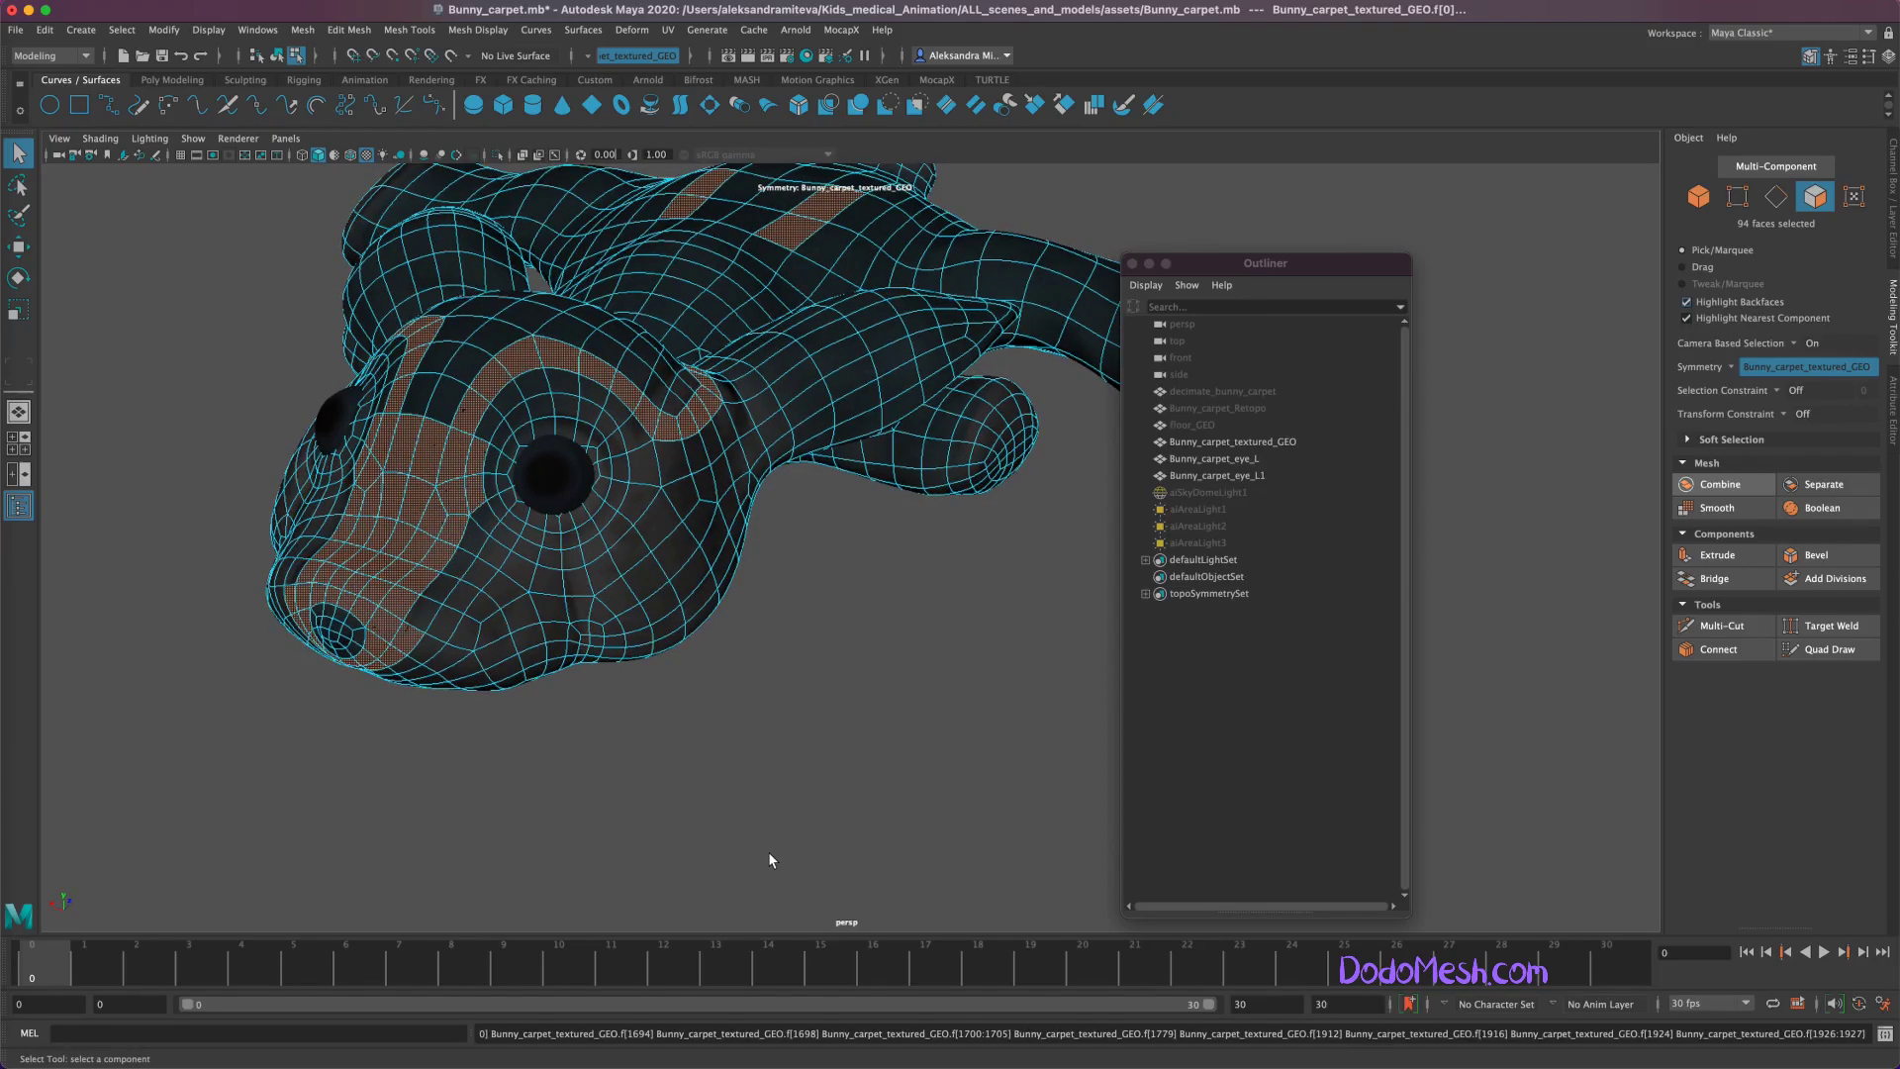
shift+double_click(485, 518)
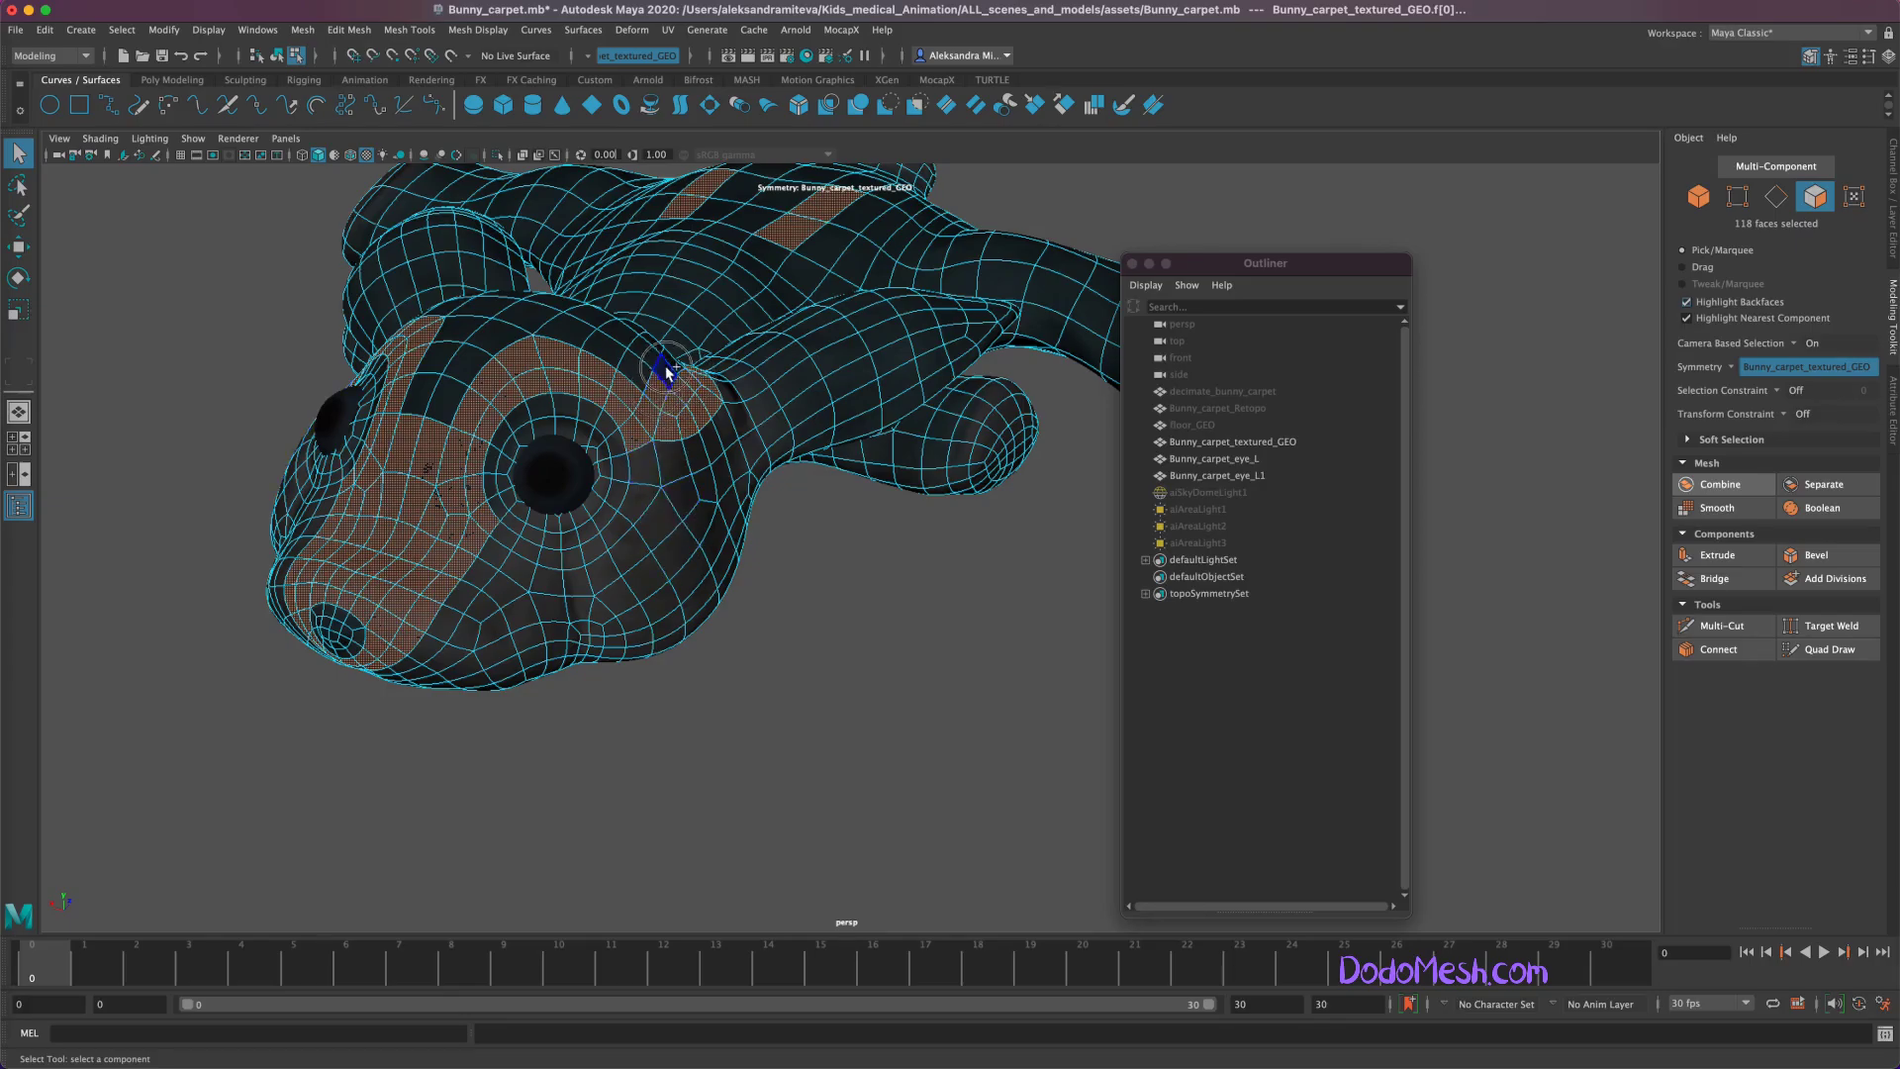
alt+drag(442, 435, 972, 851)
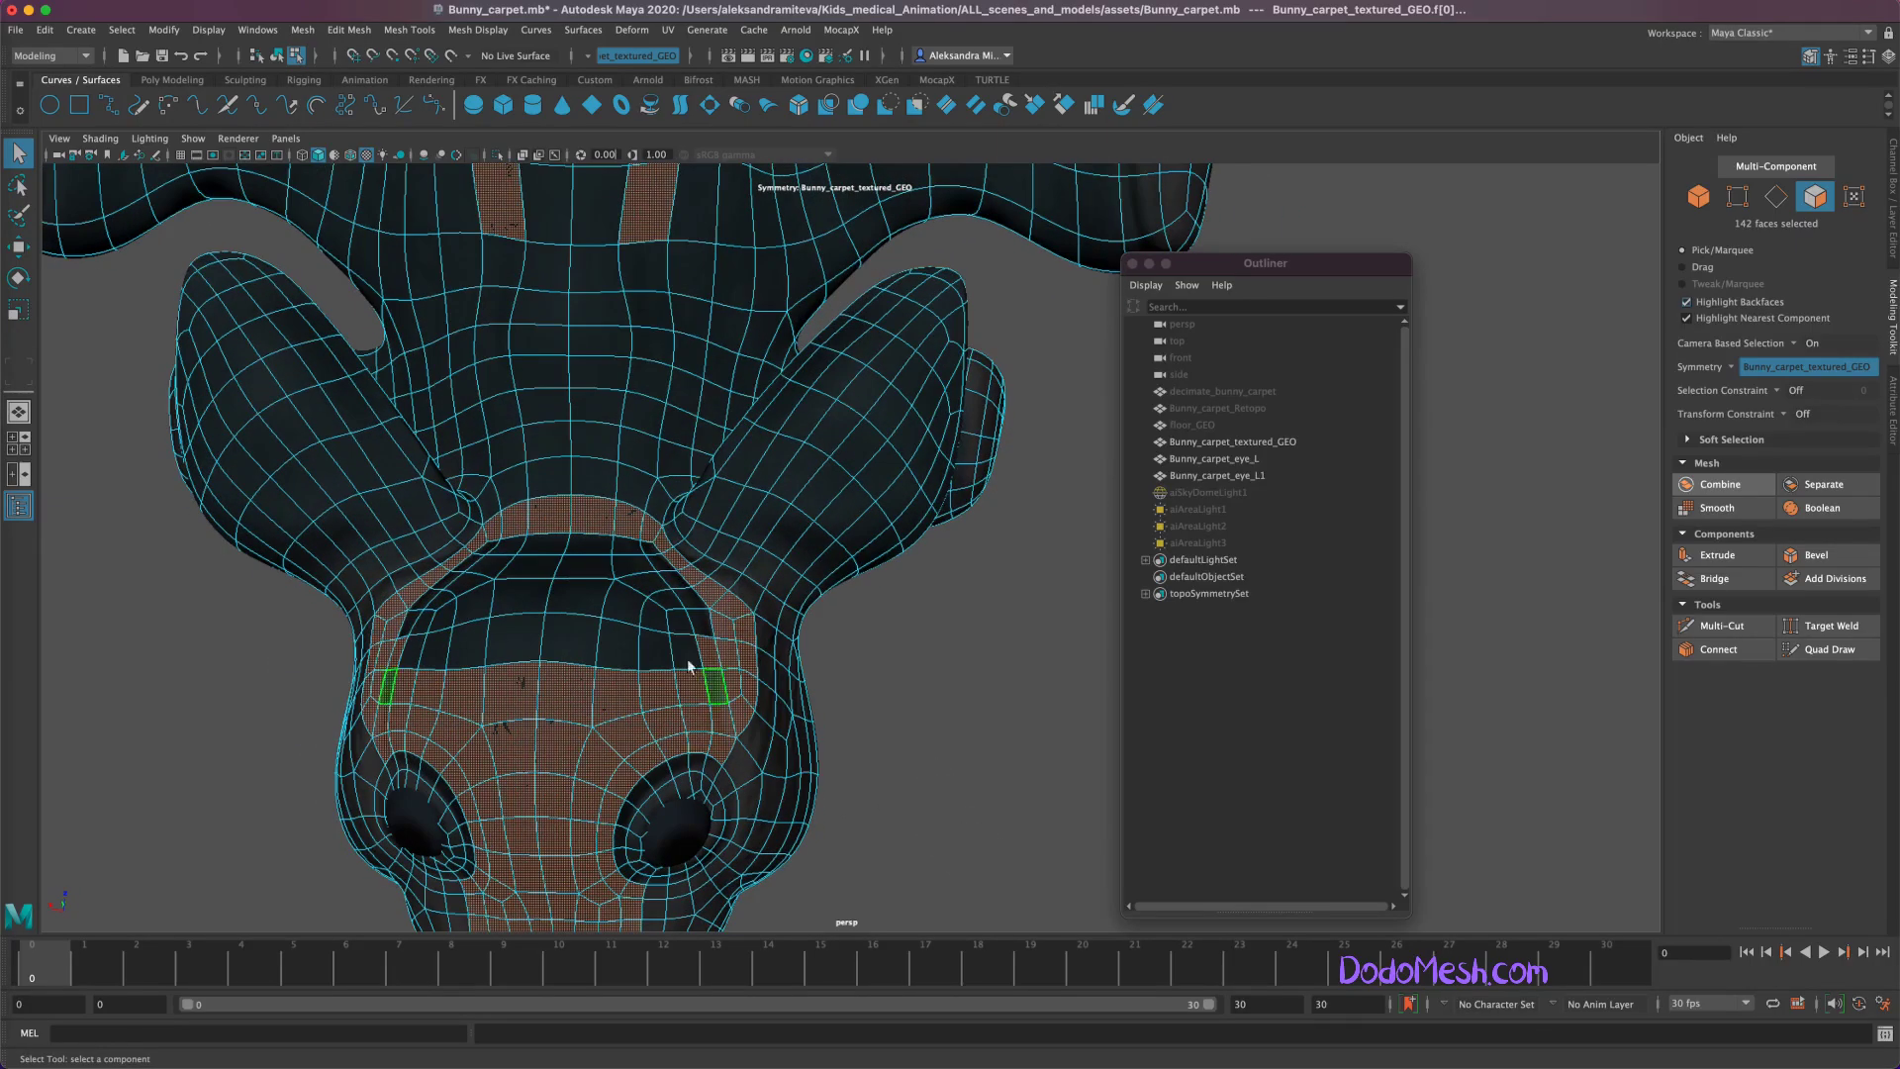
Step: Add the nose-bridge loops and the loops running down the neck into the body stripe
shift+double_click(559, 551)
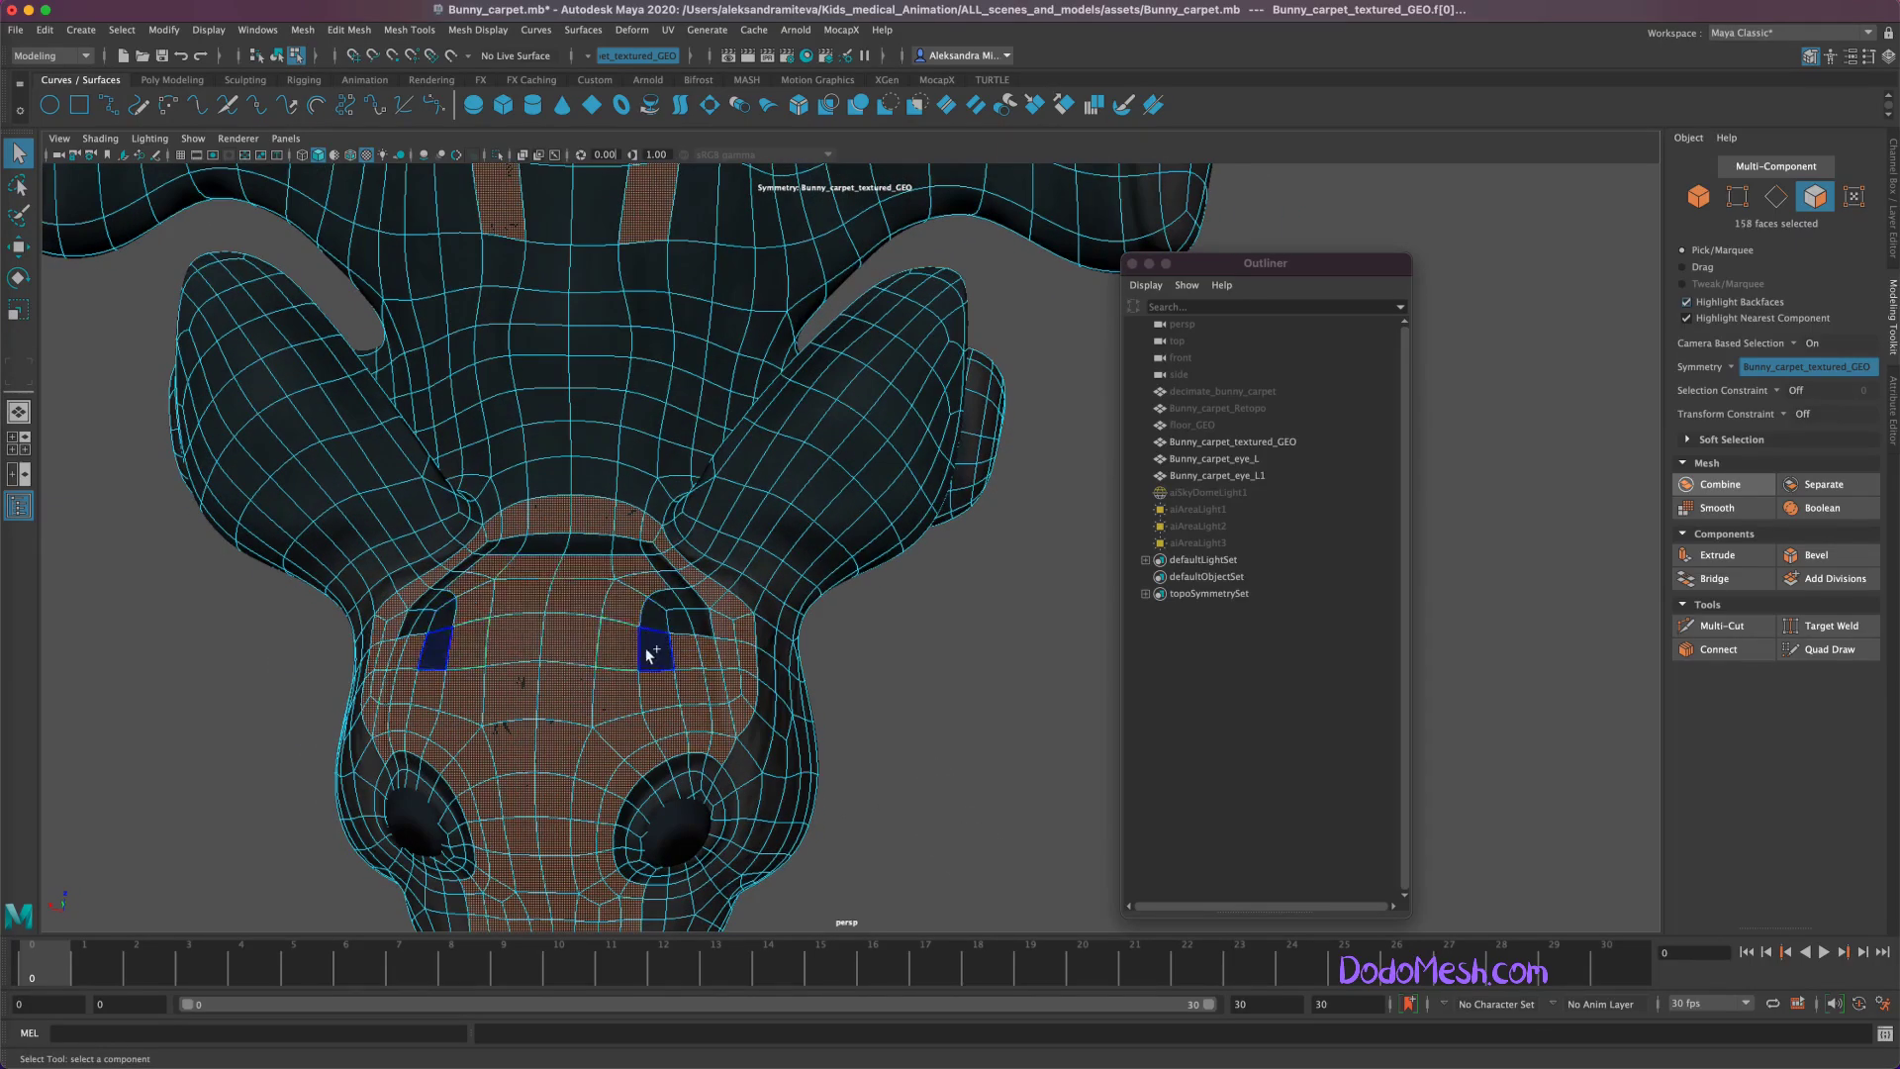
shift+double_click(626, 544)
mouse_move(983, 806)
alt+mouse_down()
mouse_move(899, 815)
mouse_move(853, 766)
mouse_move(846, 785)
mouse_move(768, 759)
mouse_move(430, 931)
alt+mouse_up()
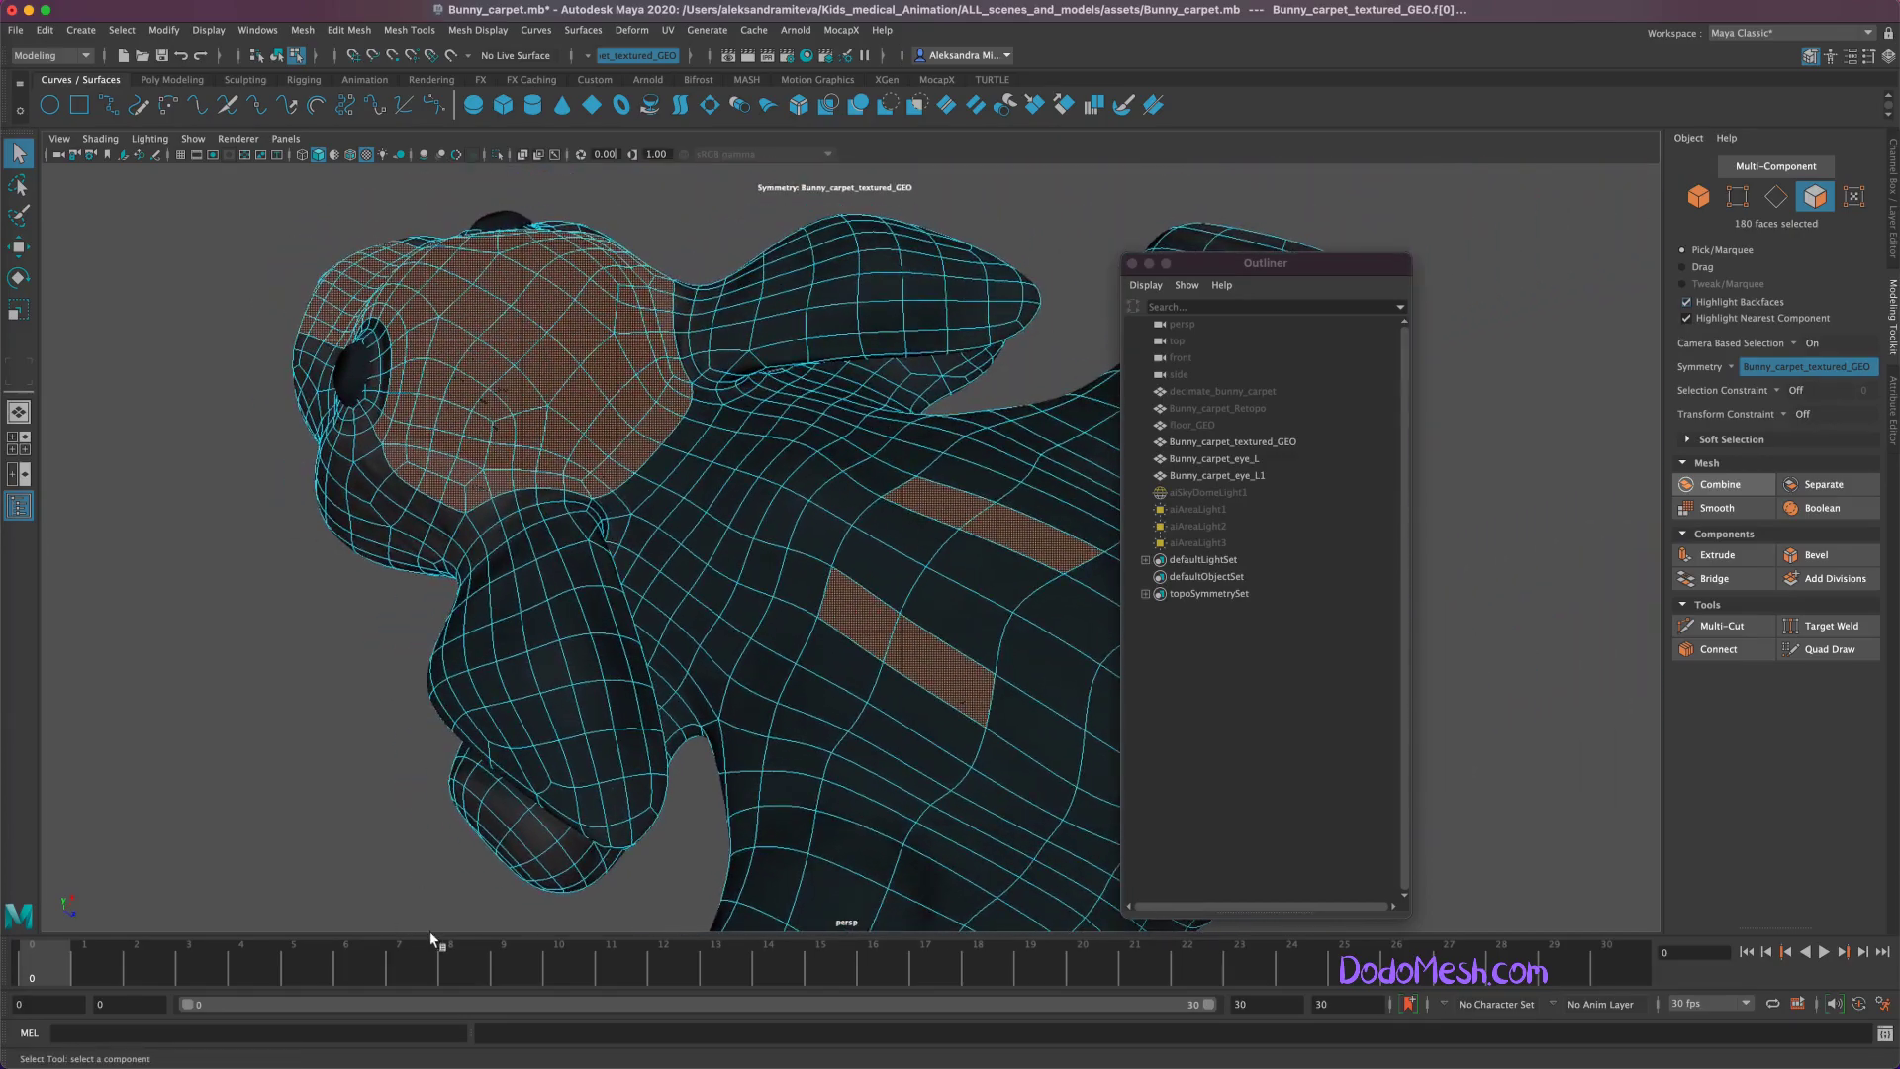
shift+double_click(662, 500)
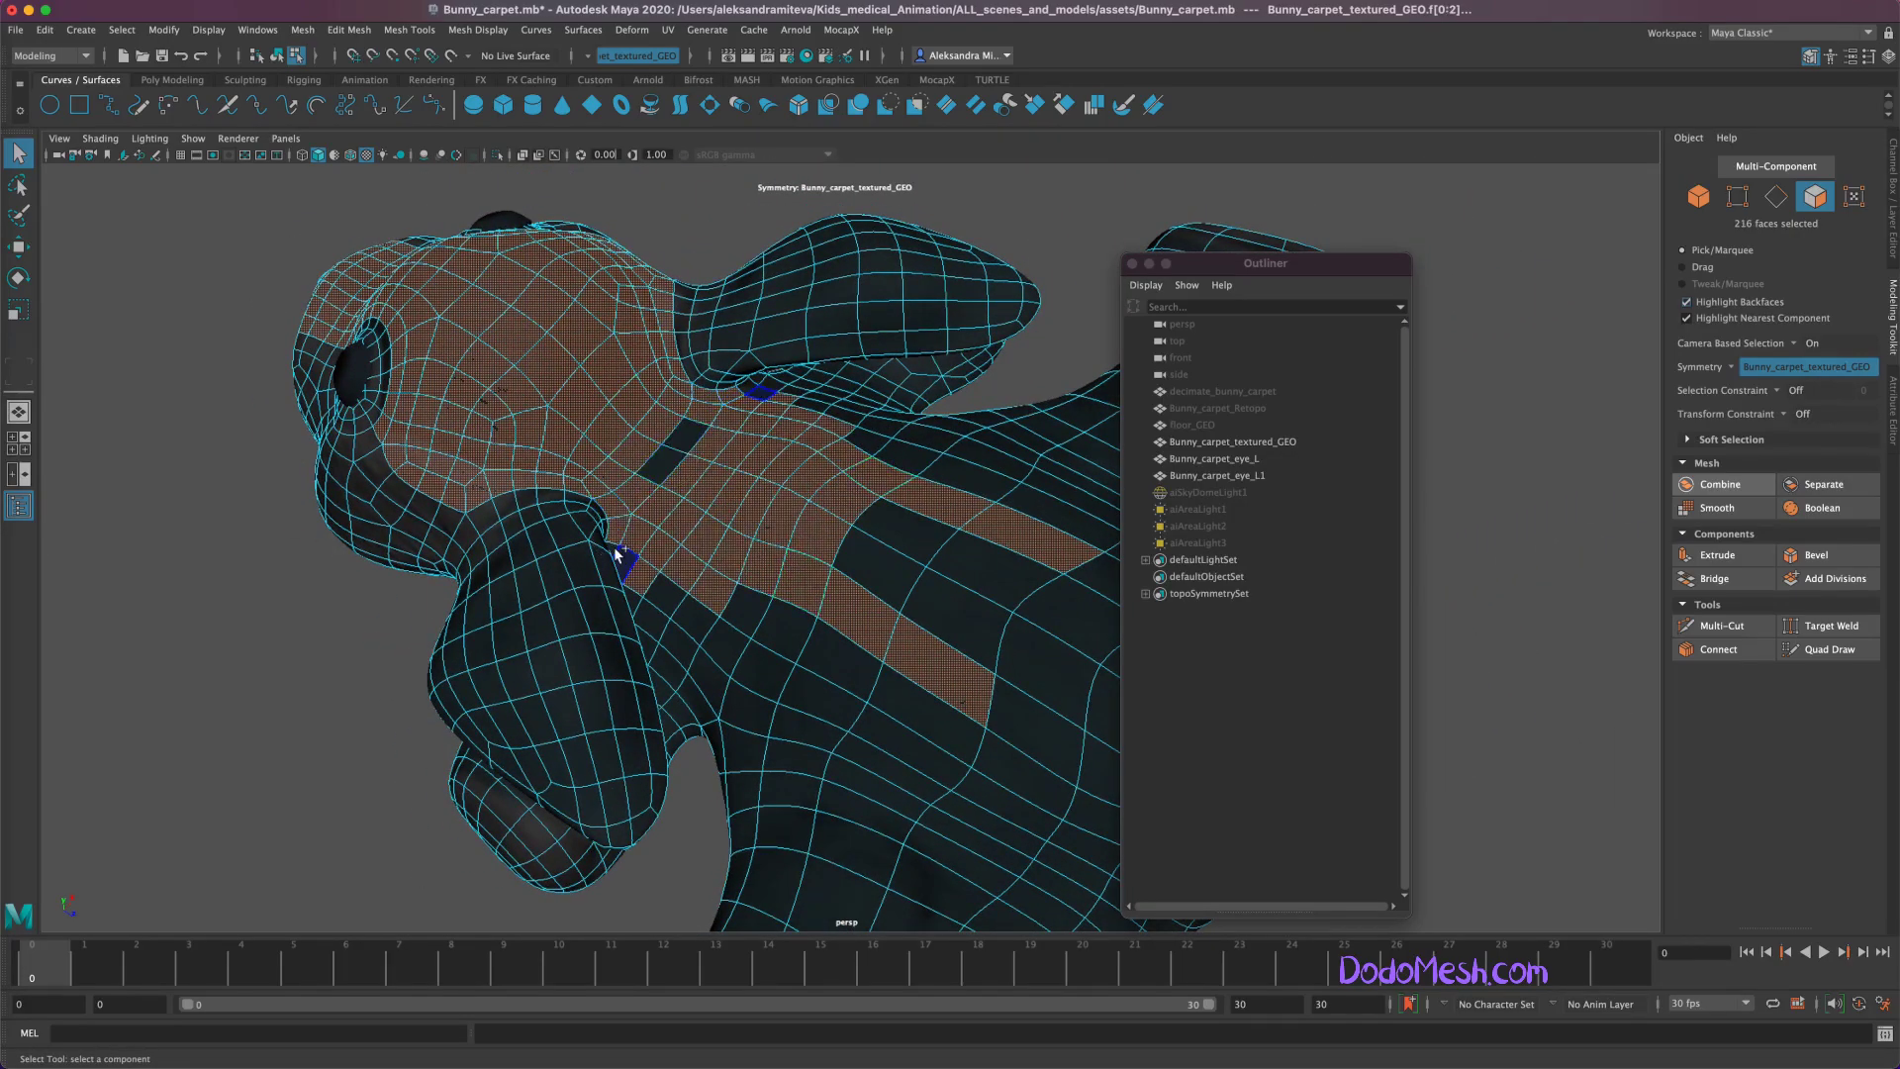
shift+double_click(1044, 644)
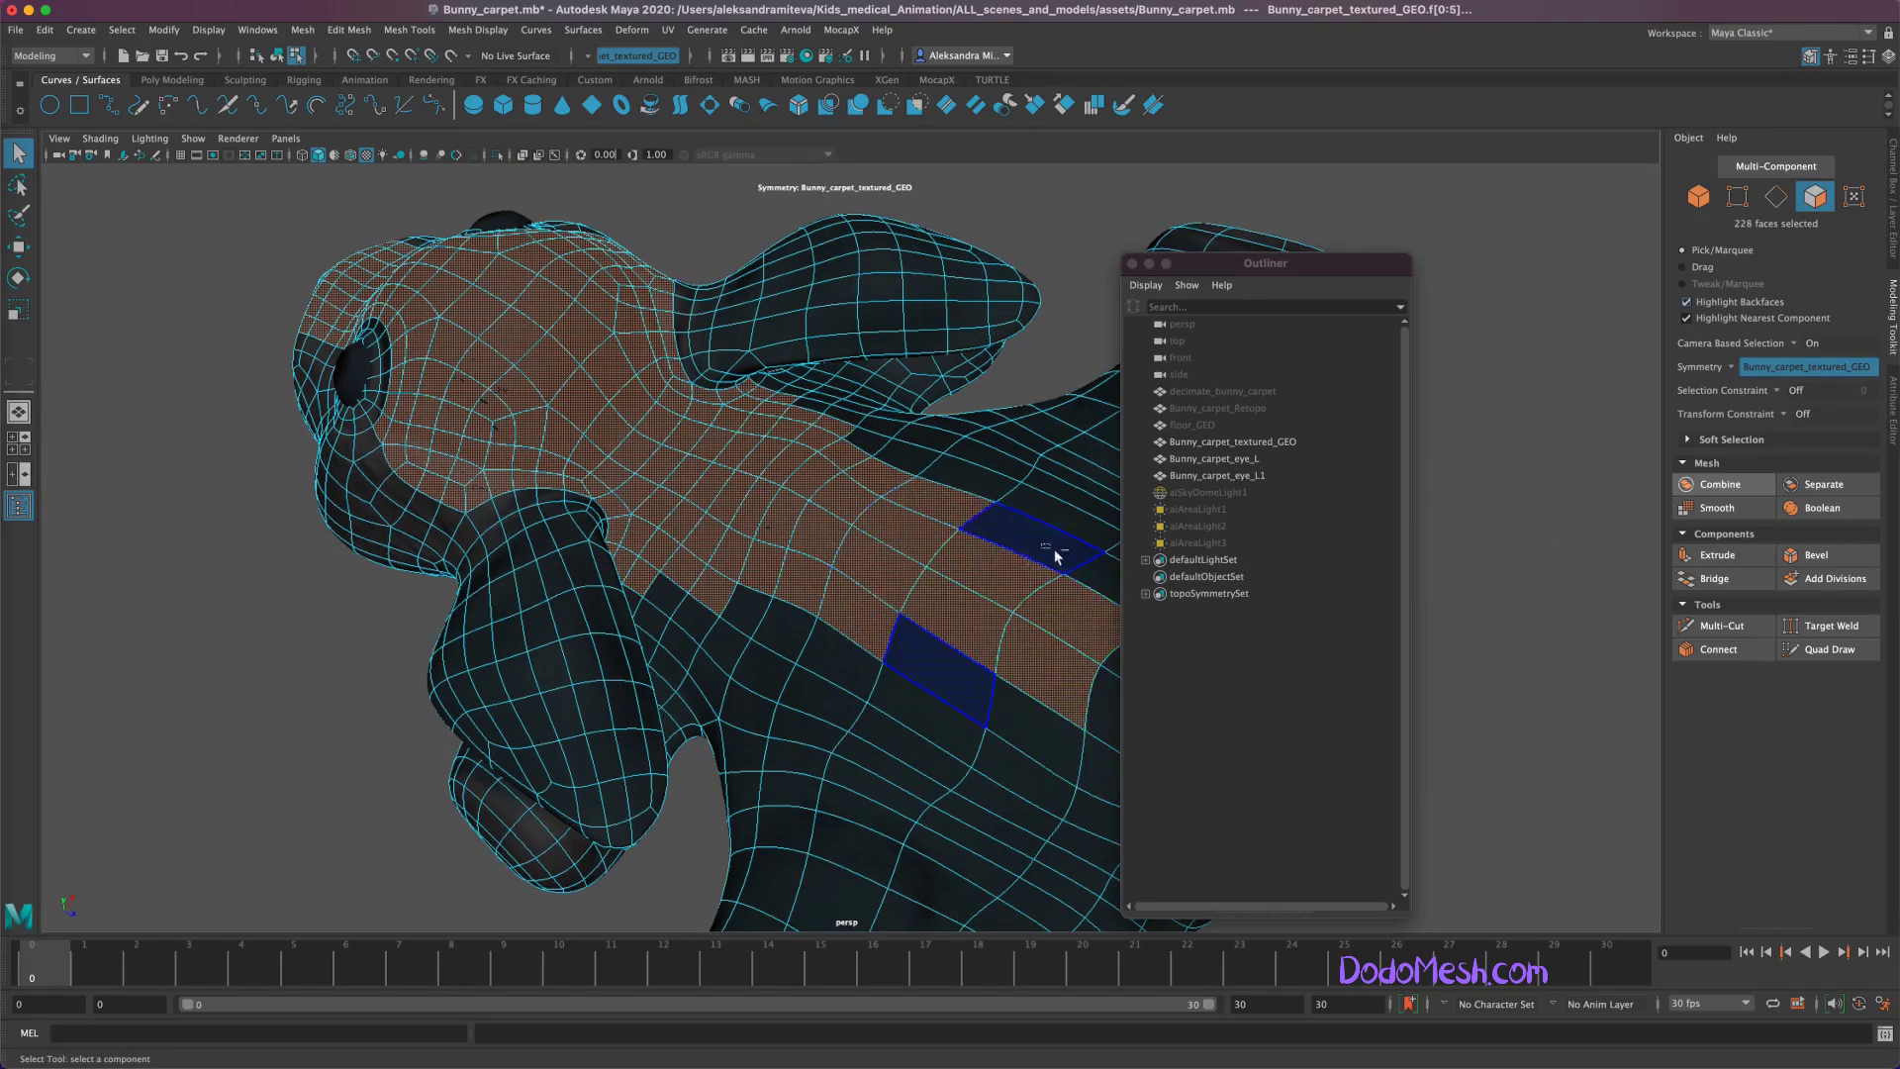
shift+double_click(1002, 778)
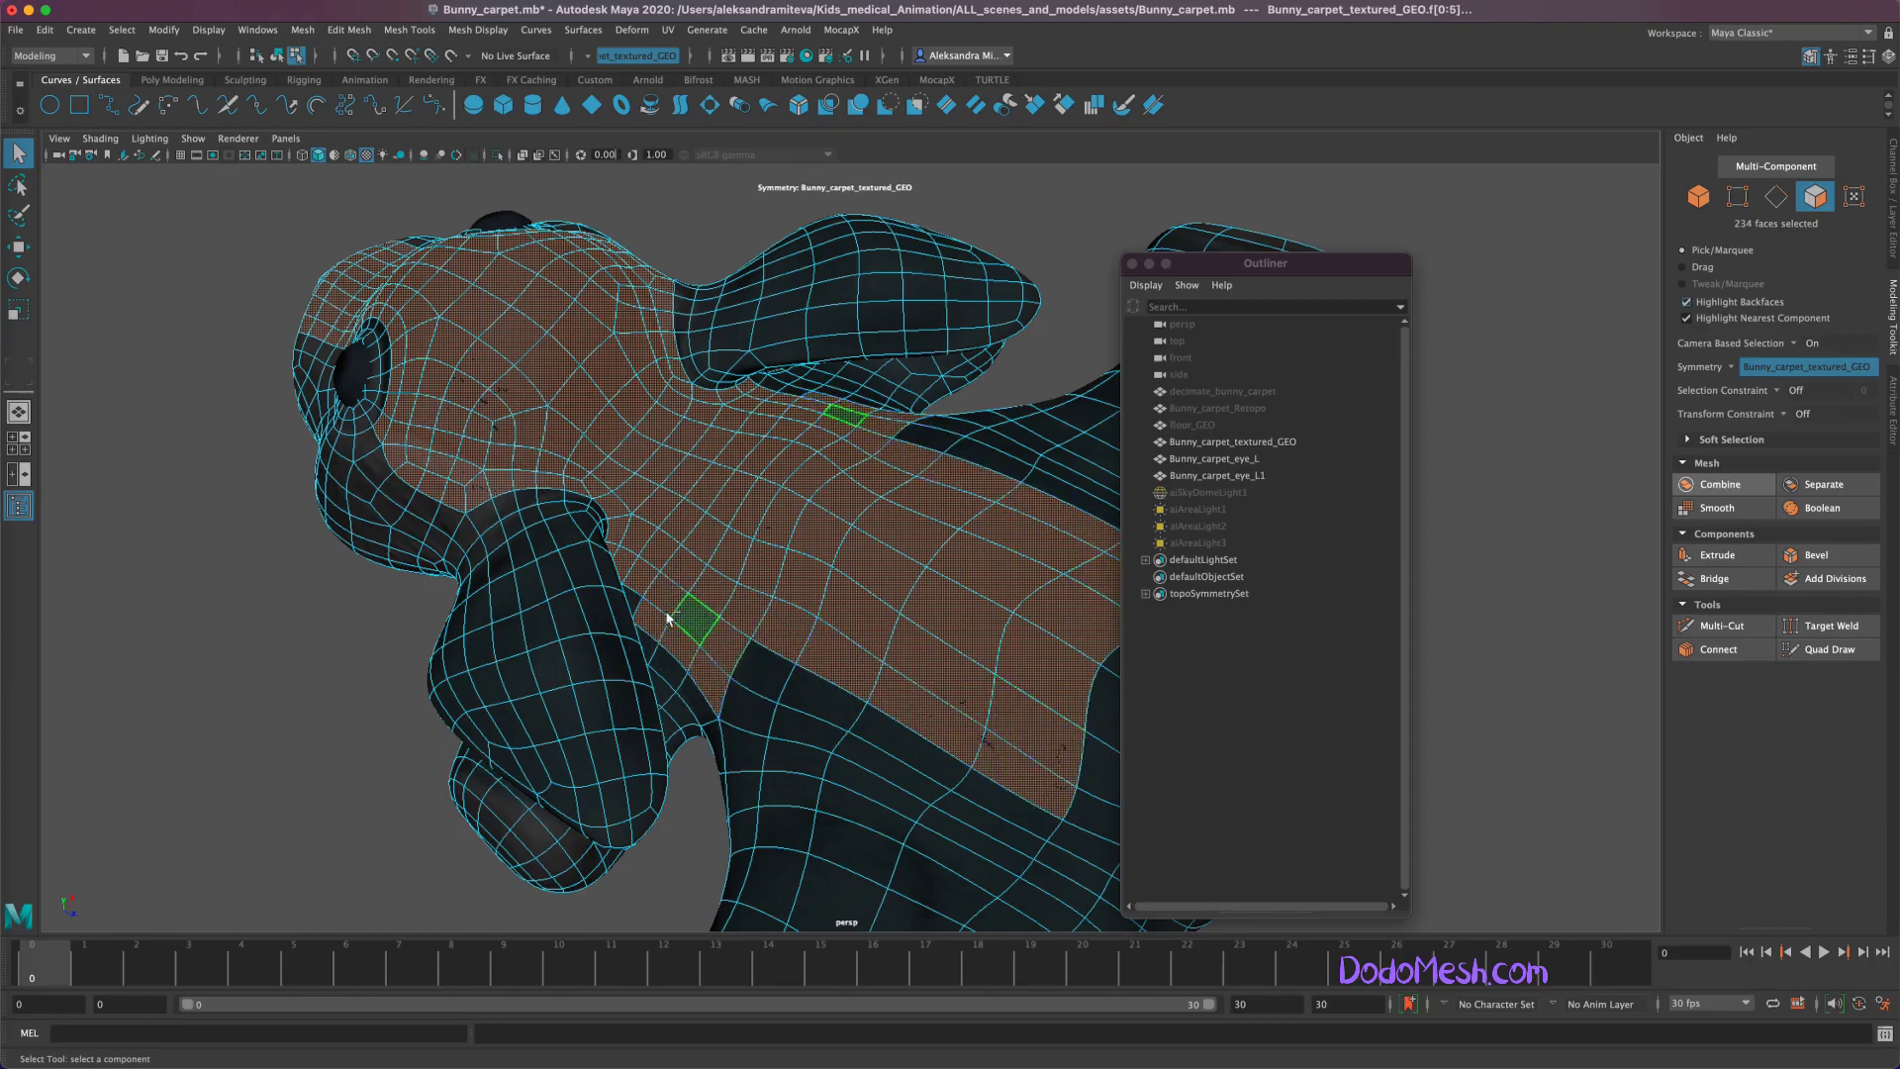
Step: Add the face loop and faces along the neck edge
alt+drag(648, 929, 516, 888)
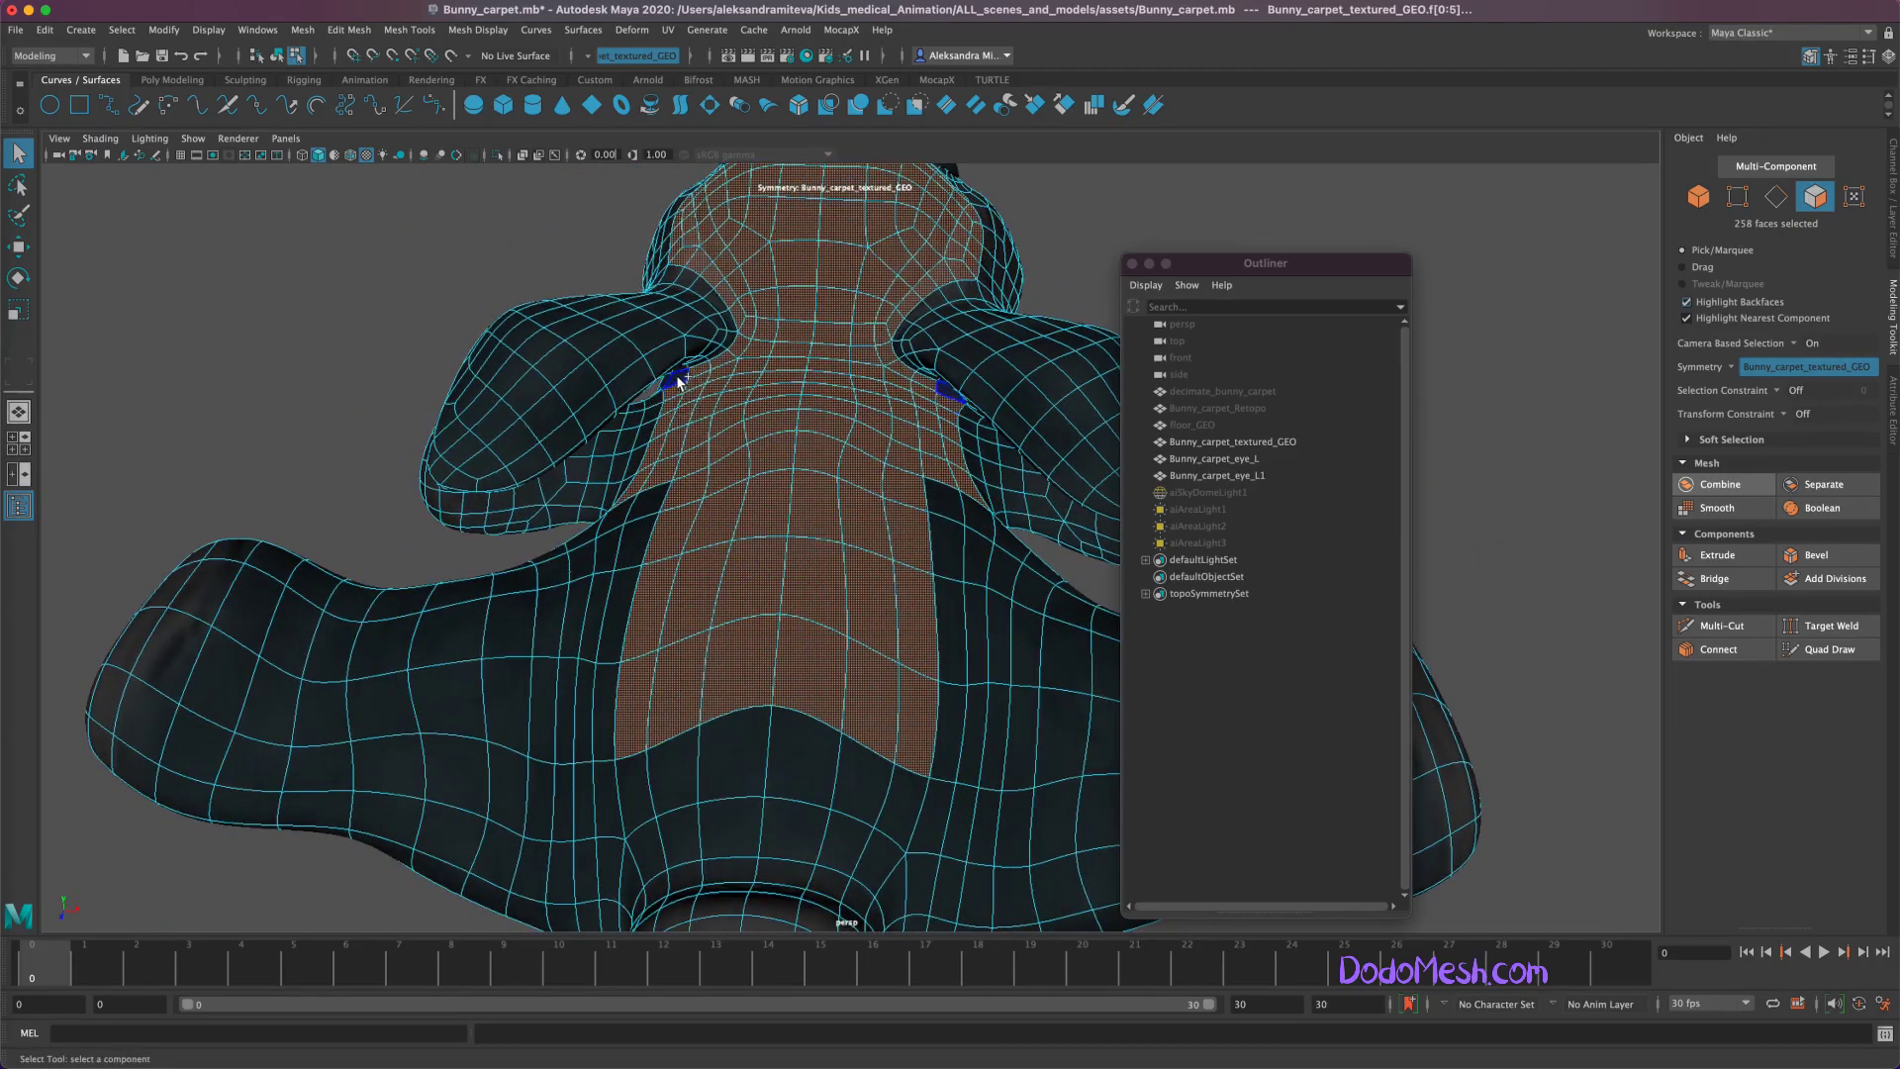
shift+double_click(648, 425)
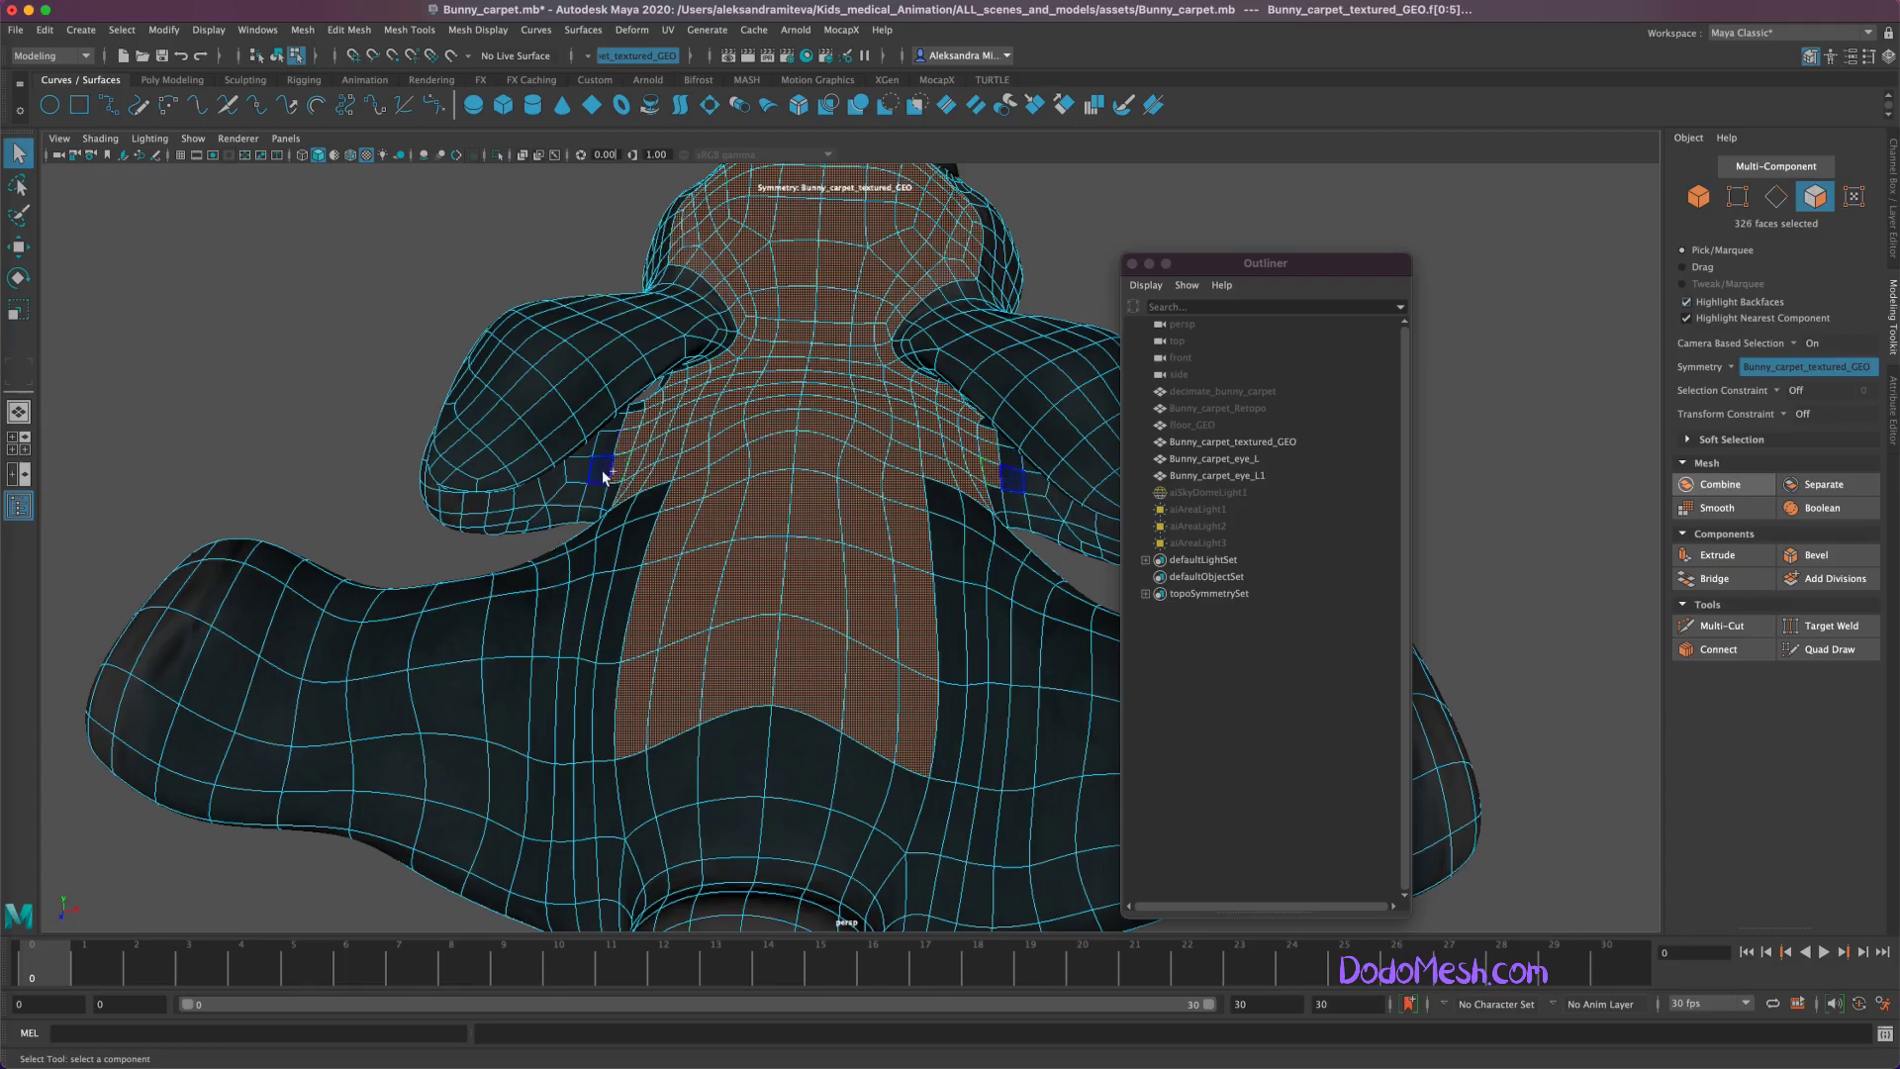
shift+click(615, 485)
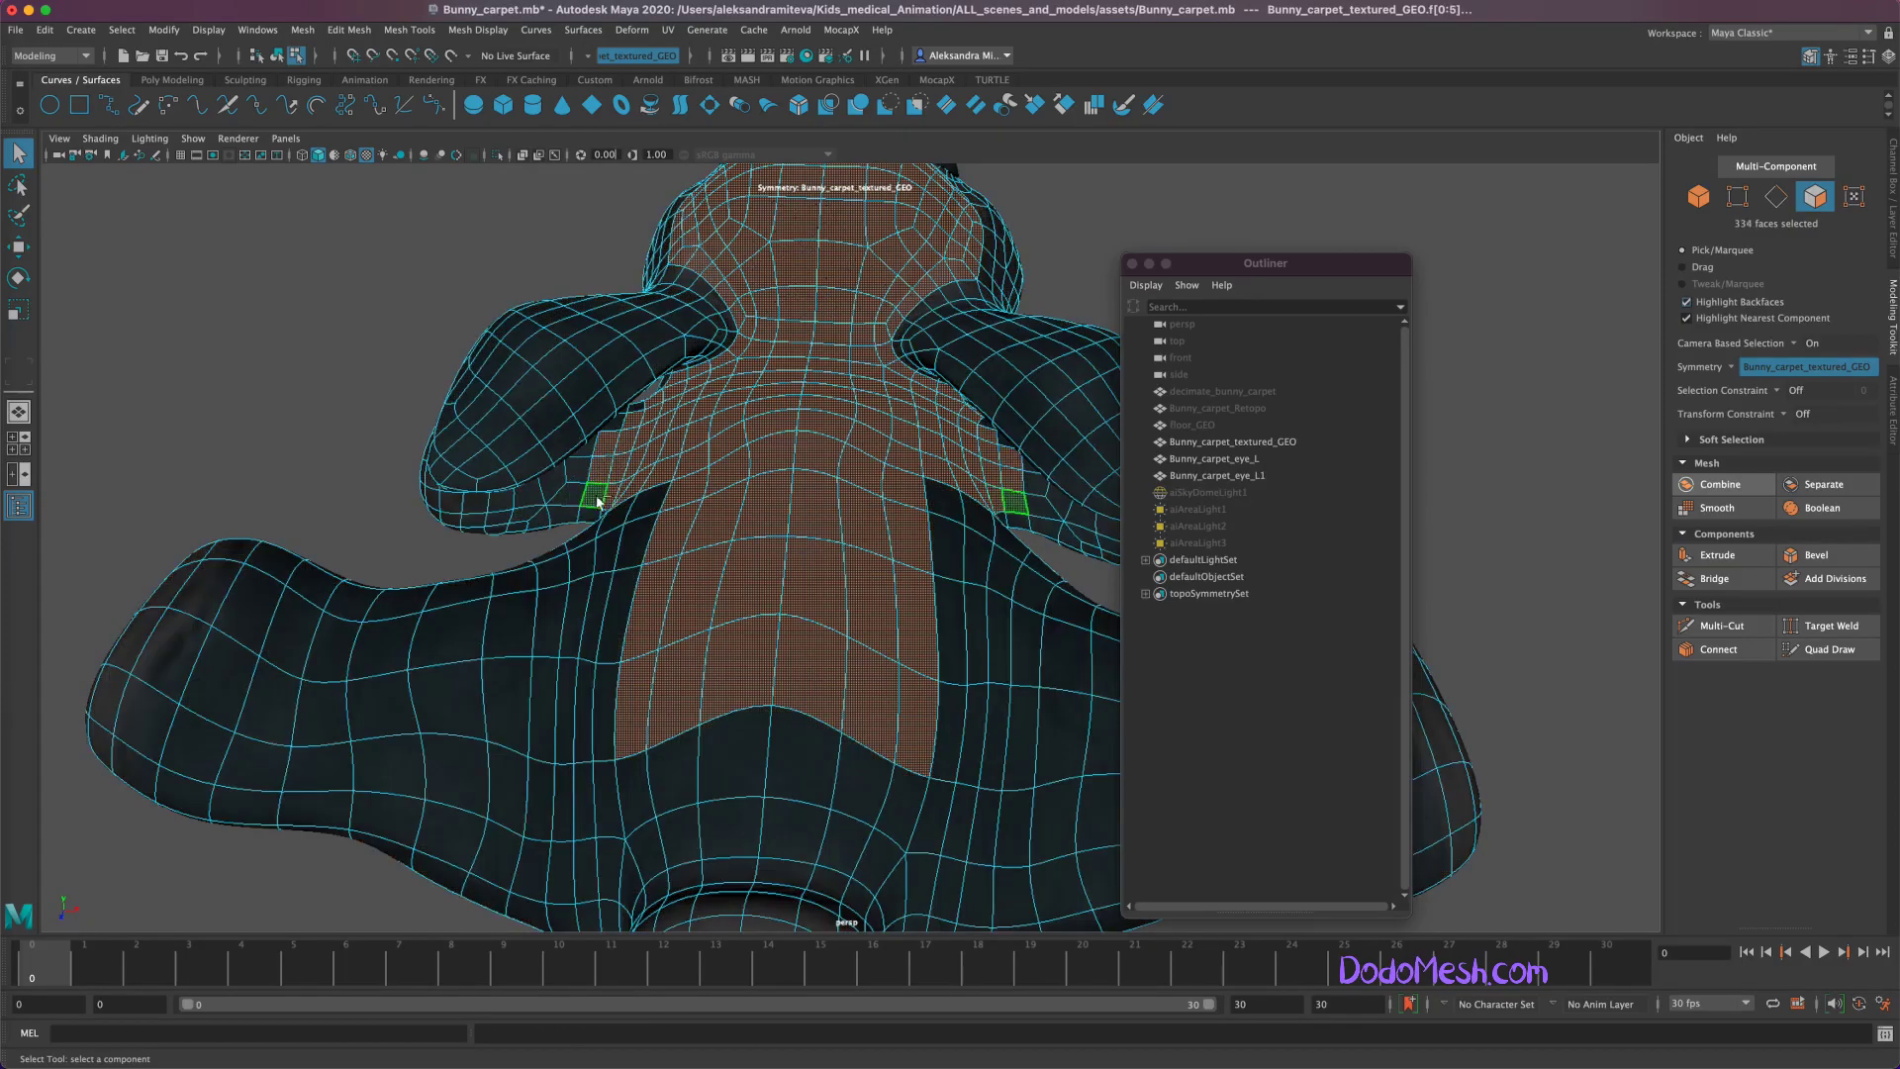
shift+click(591, 522)
mouse_move(692, 790)
alt+mouse_down()
mouse_move(687, 718)
mouse_move(871, 396)
alt+mouse_up()
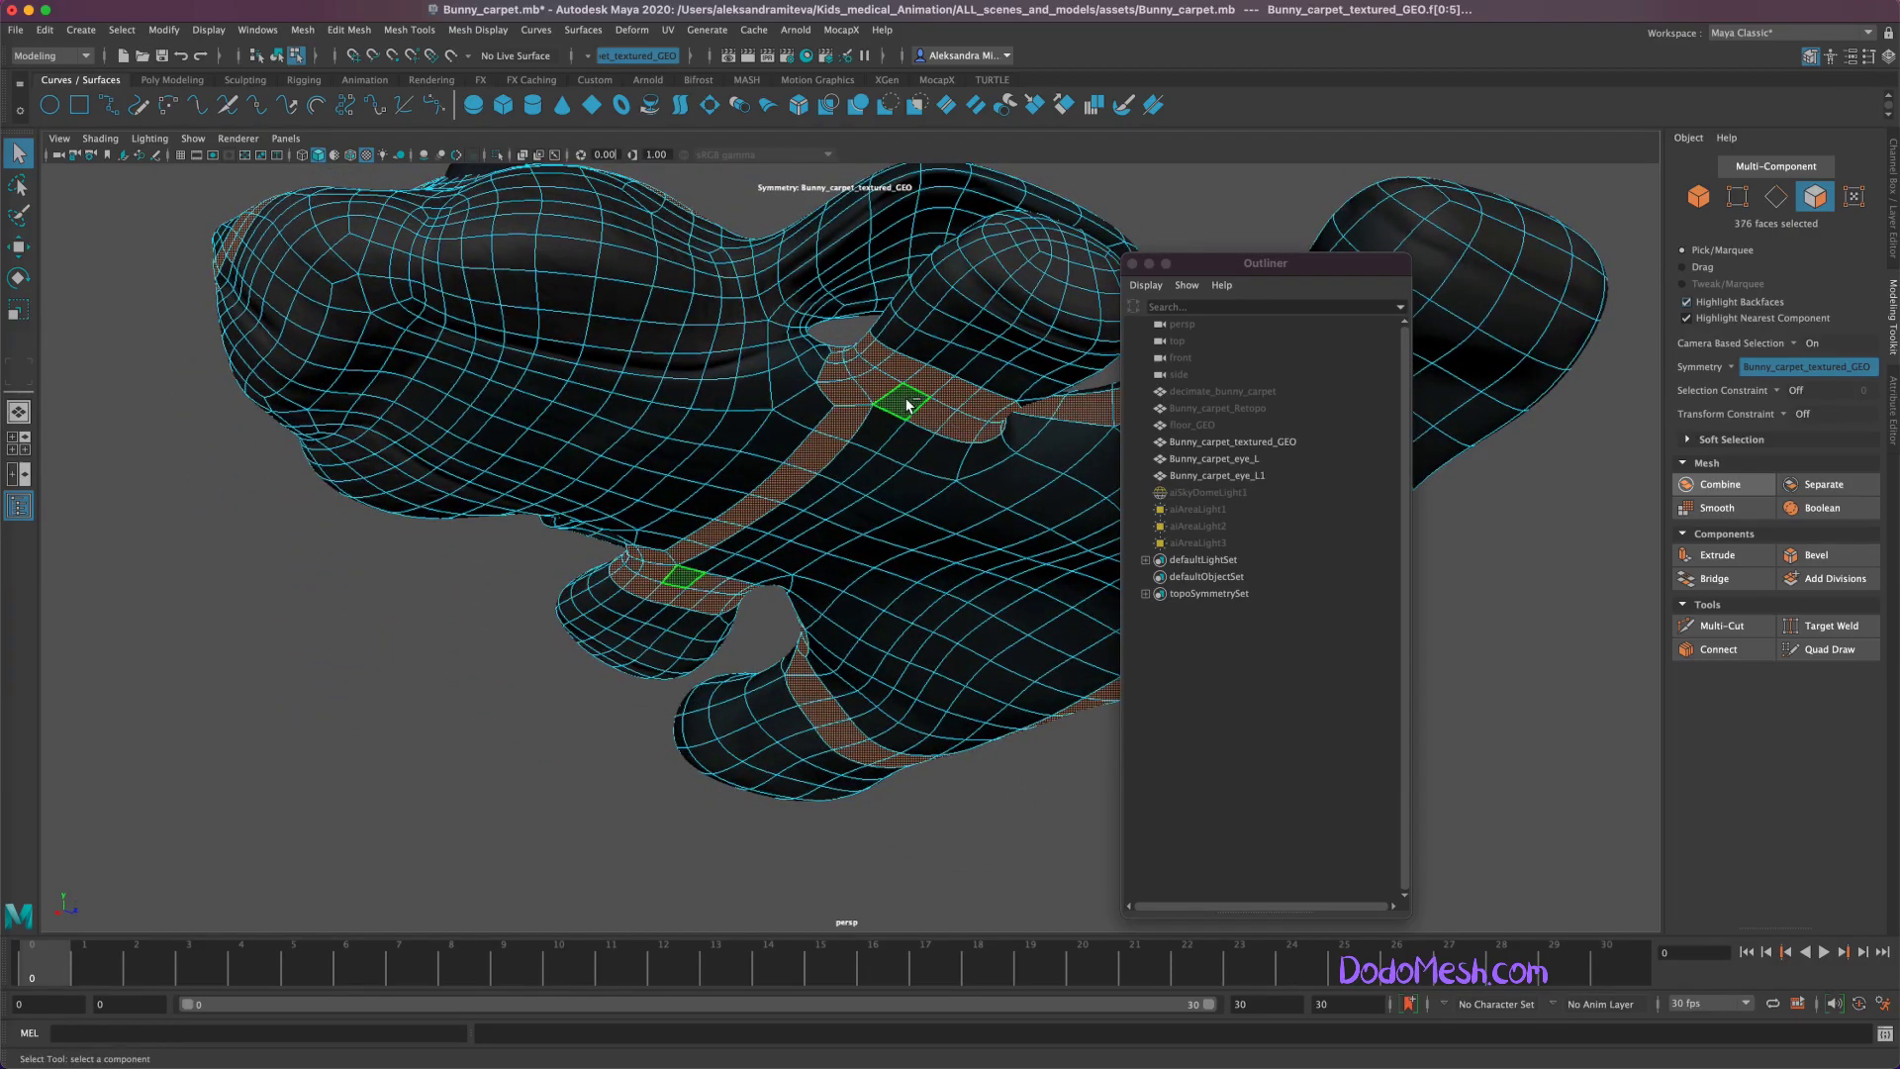
Step: Fill the body stripe bands and the lower dark strip, reaching 518 faces
shift+click(904, 448)
shift+click(871, 534)
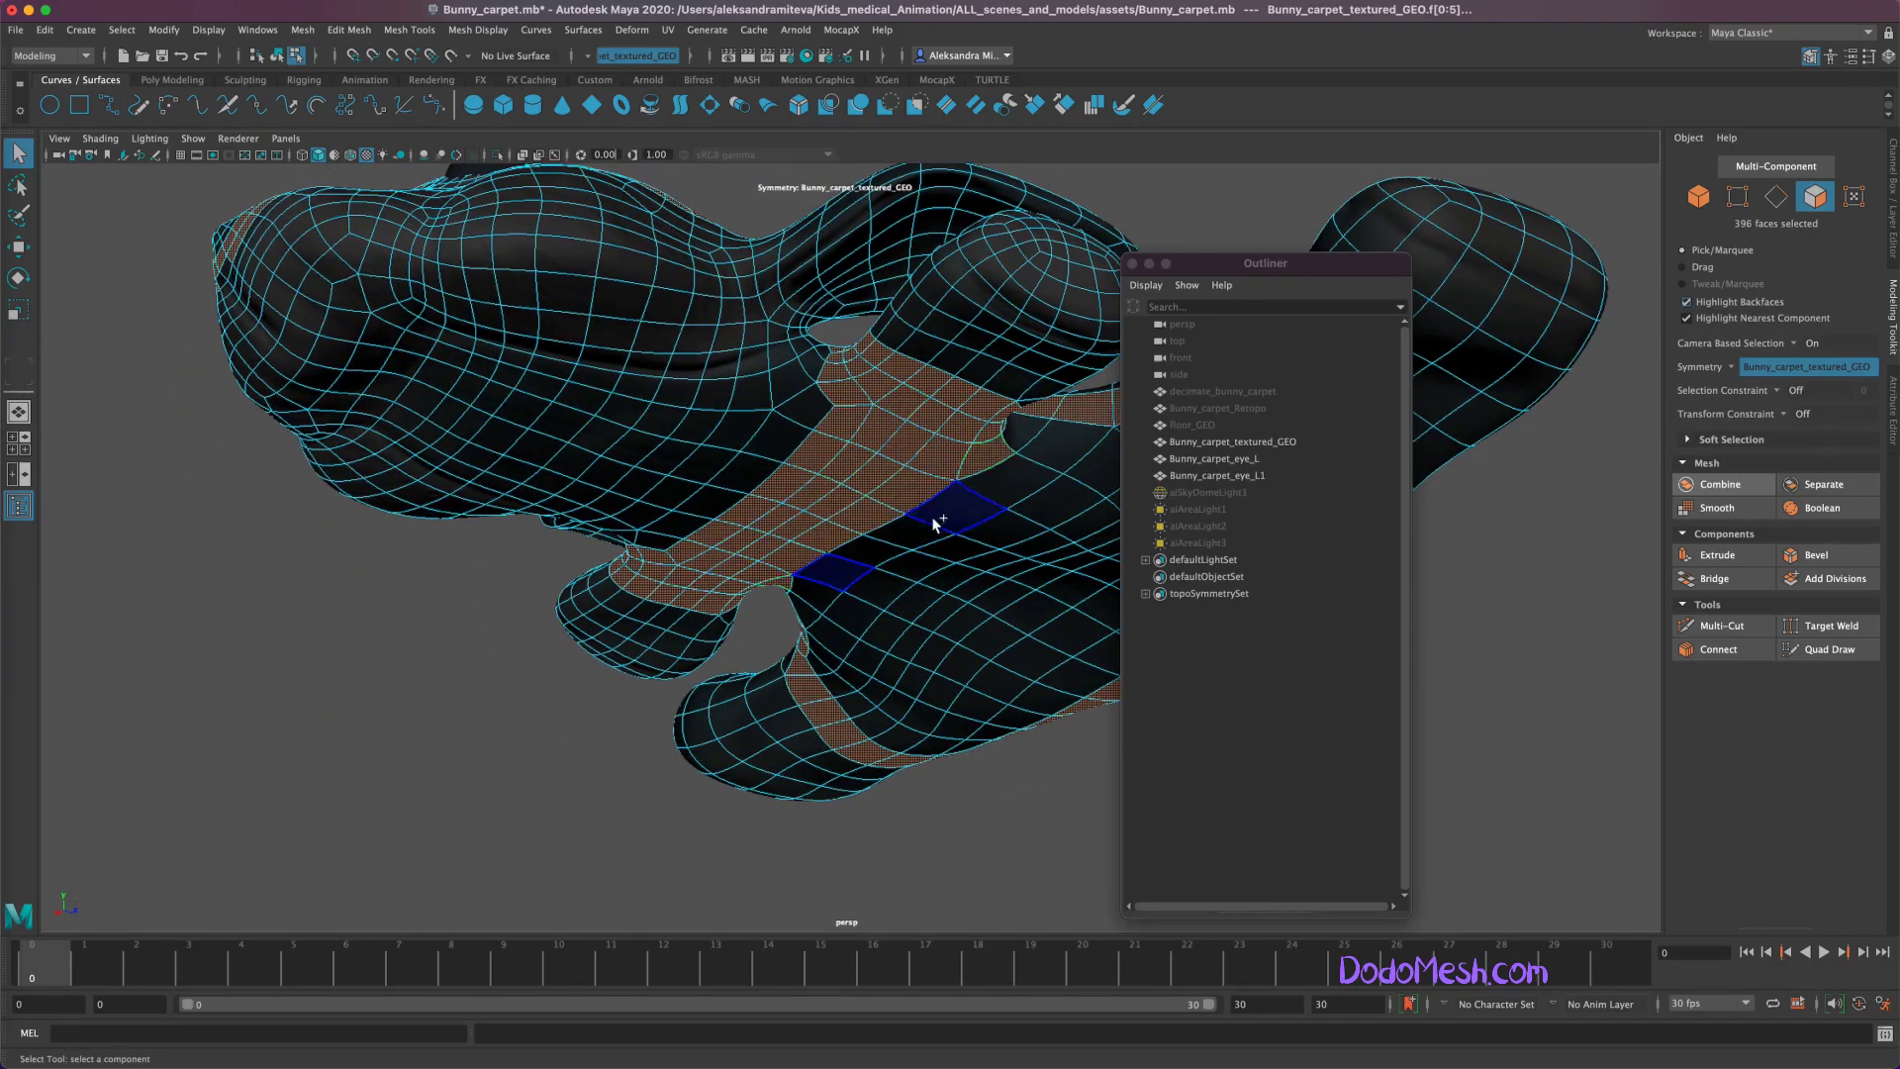
shift+click(1020, 435)
shift+click(1089, 460)
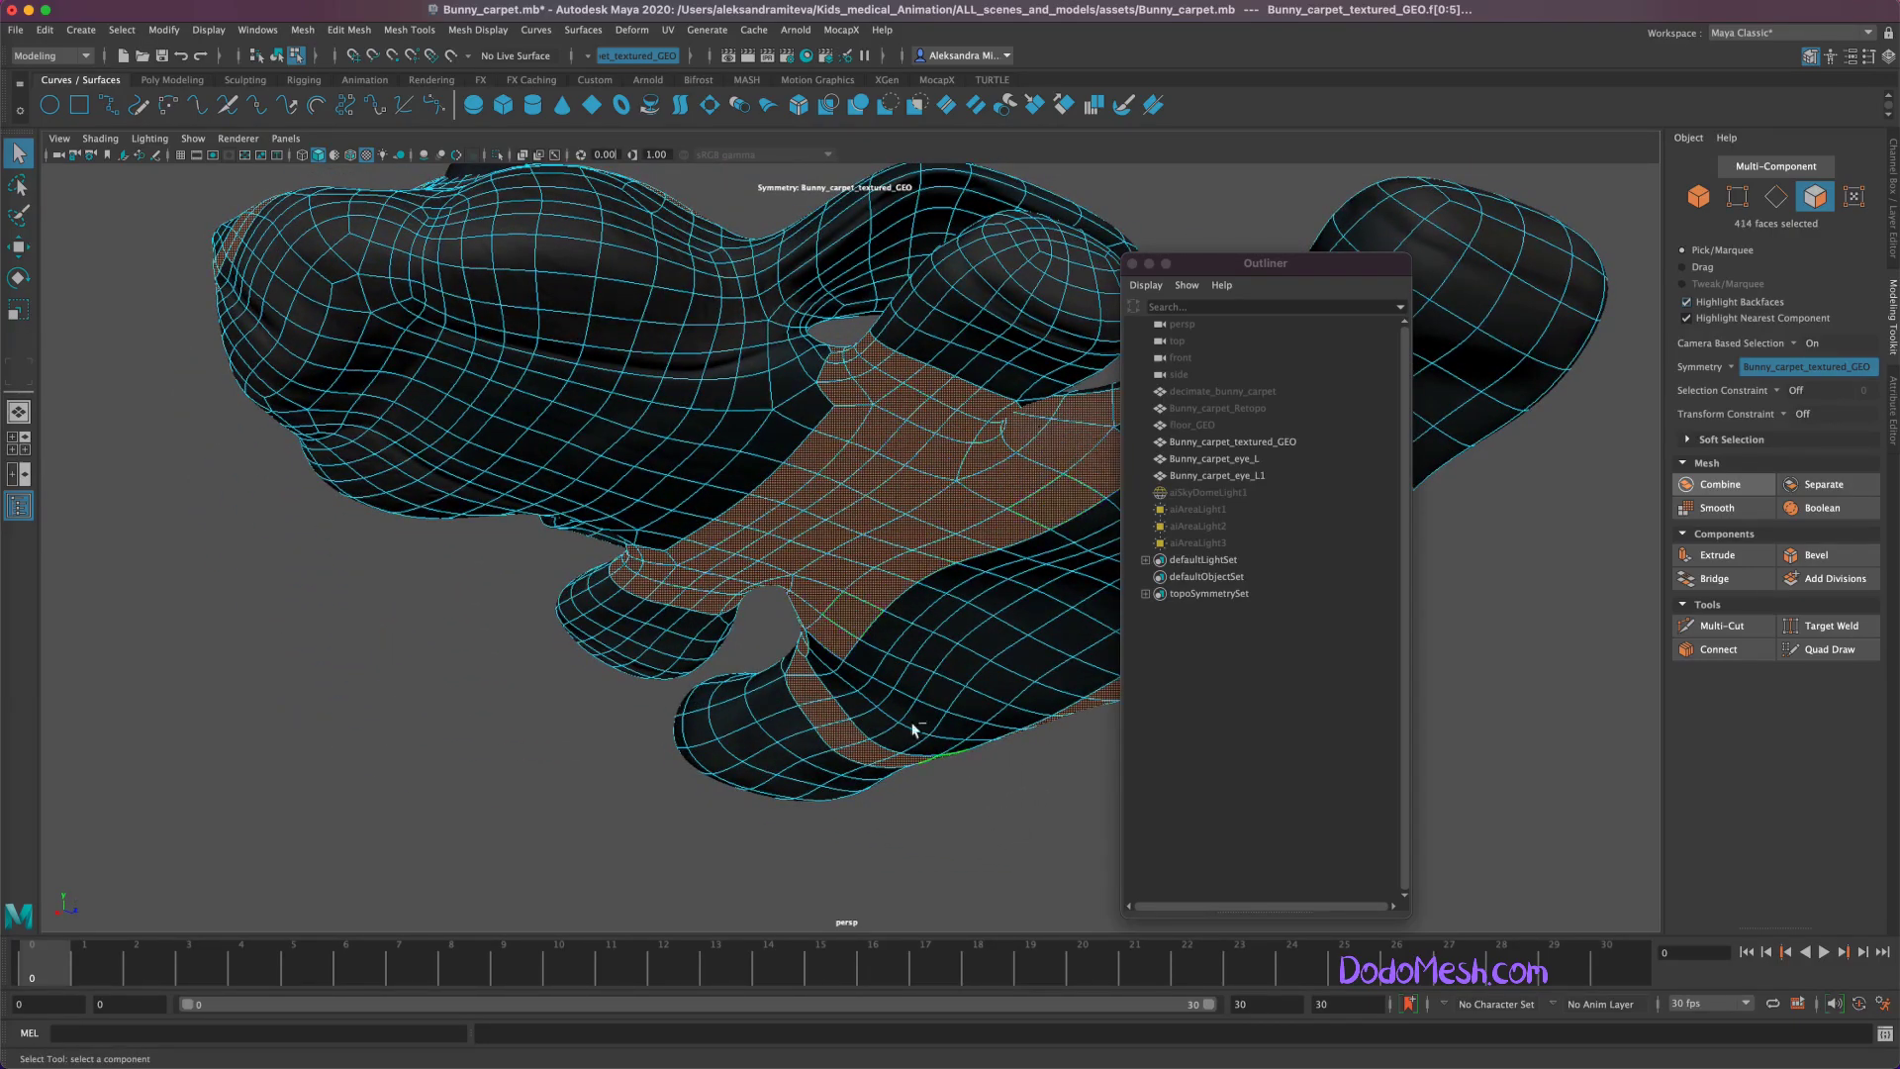
shift+click(855, 680)
shift+click(984, 702)
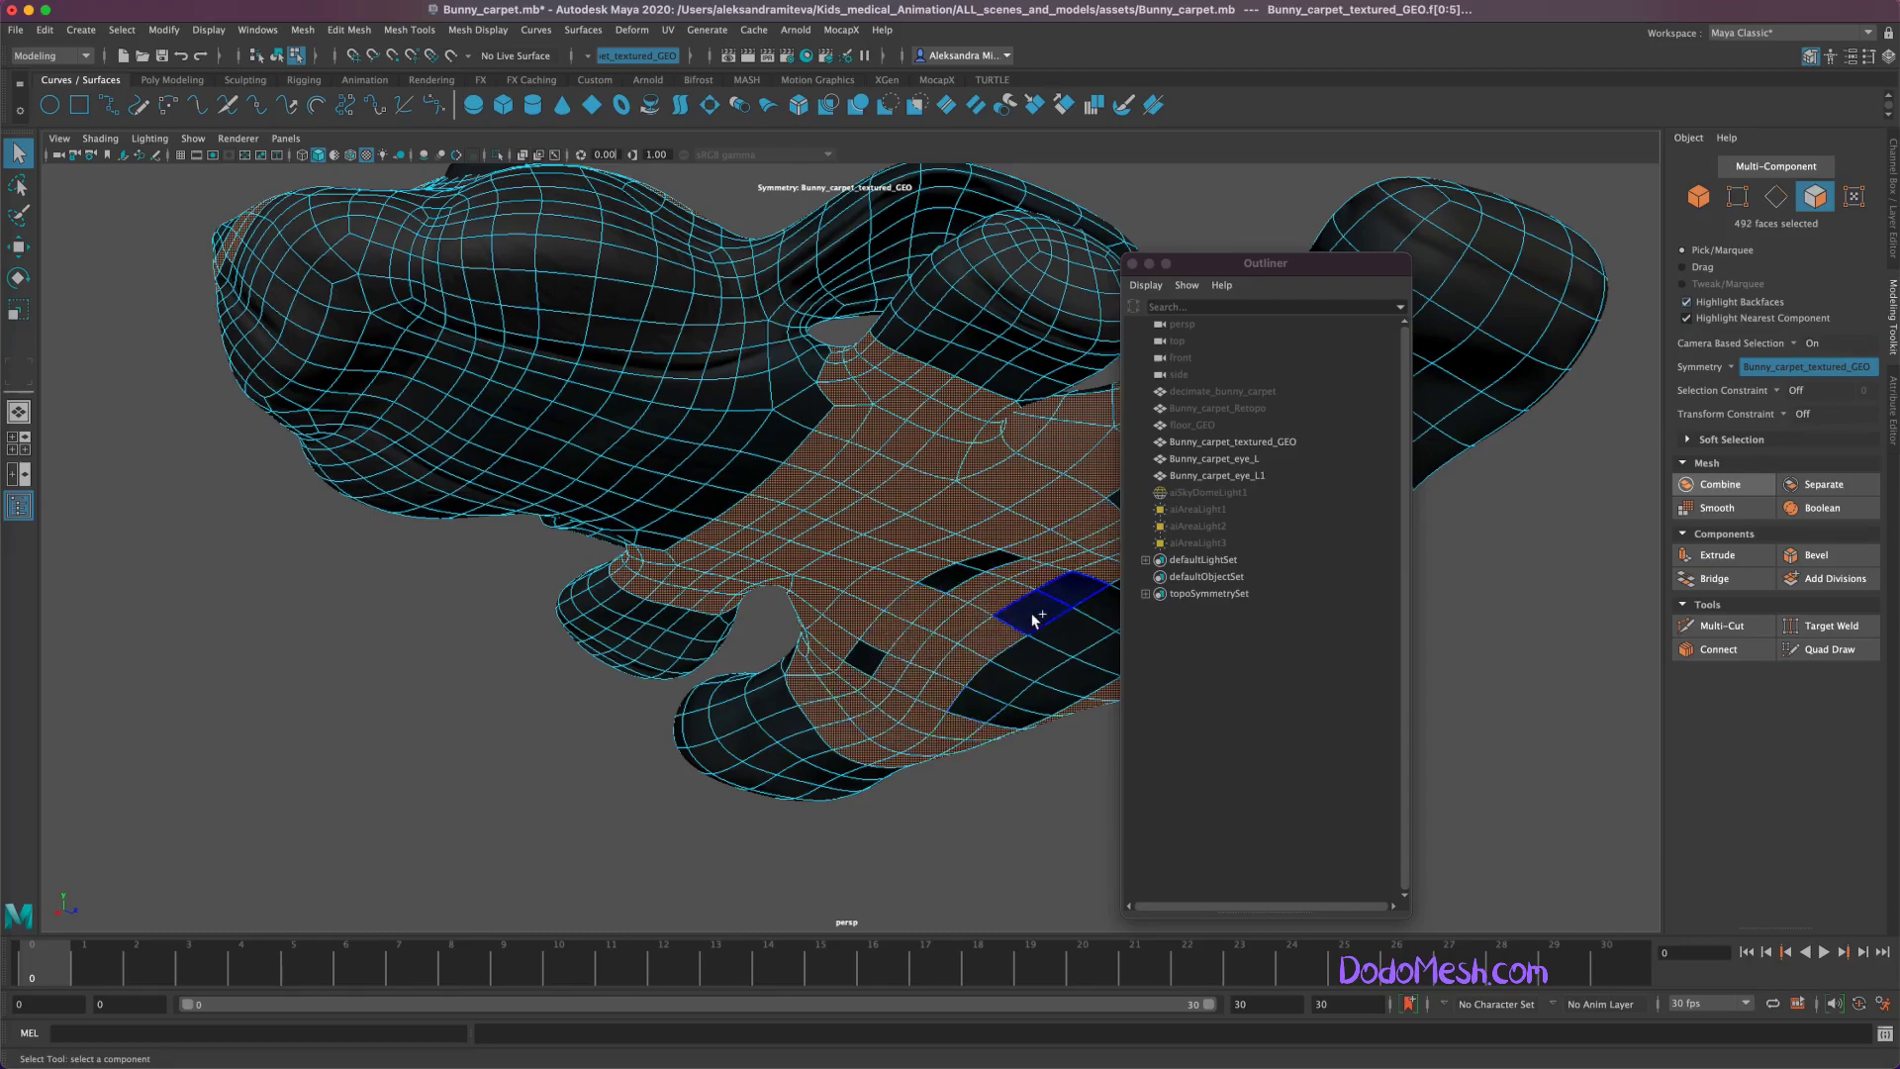
shift+click(1035, 613)
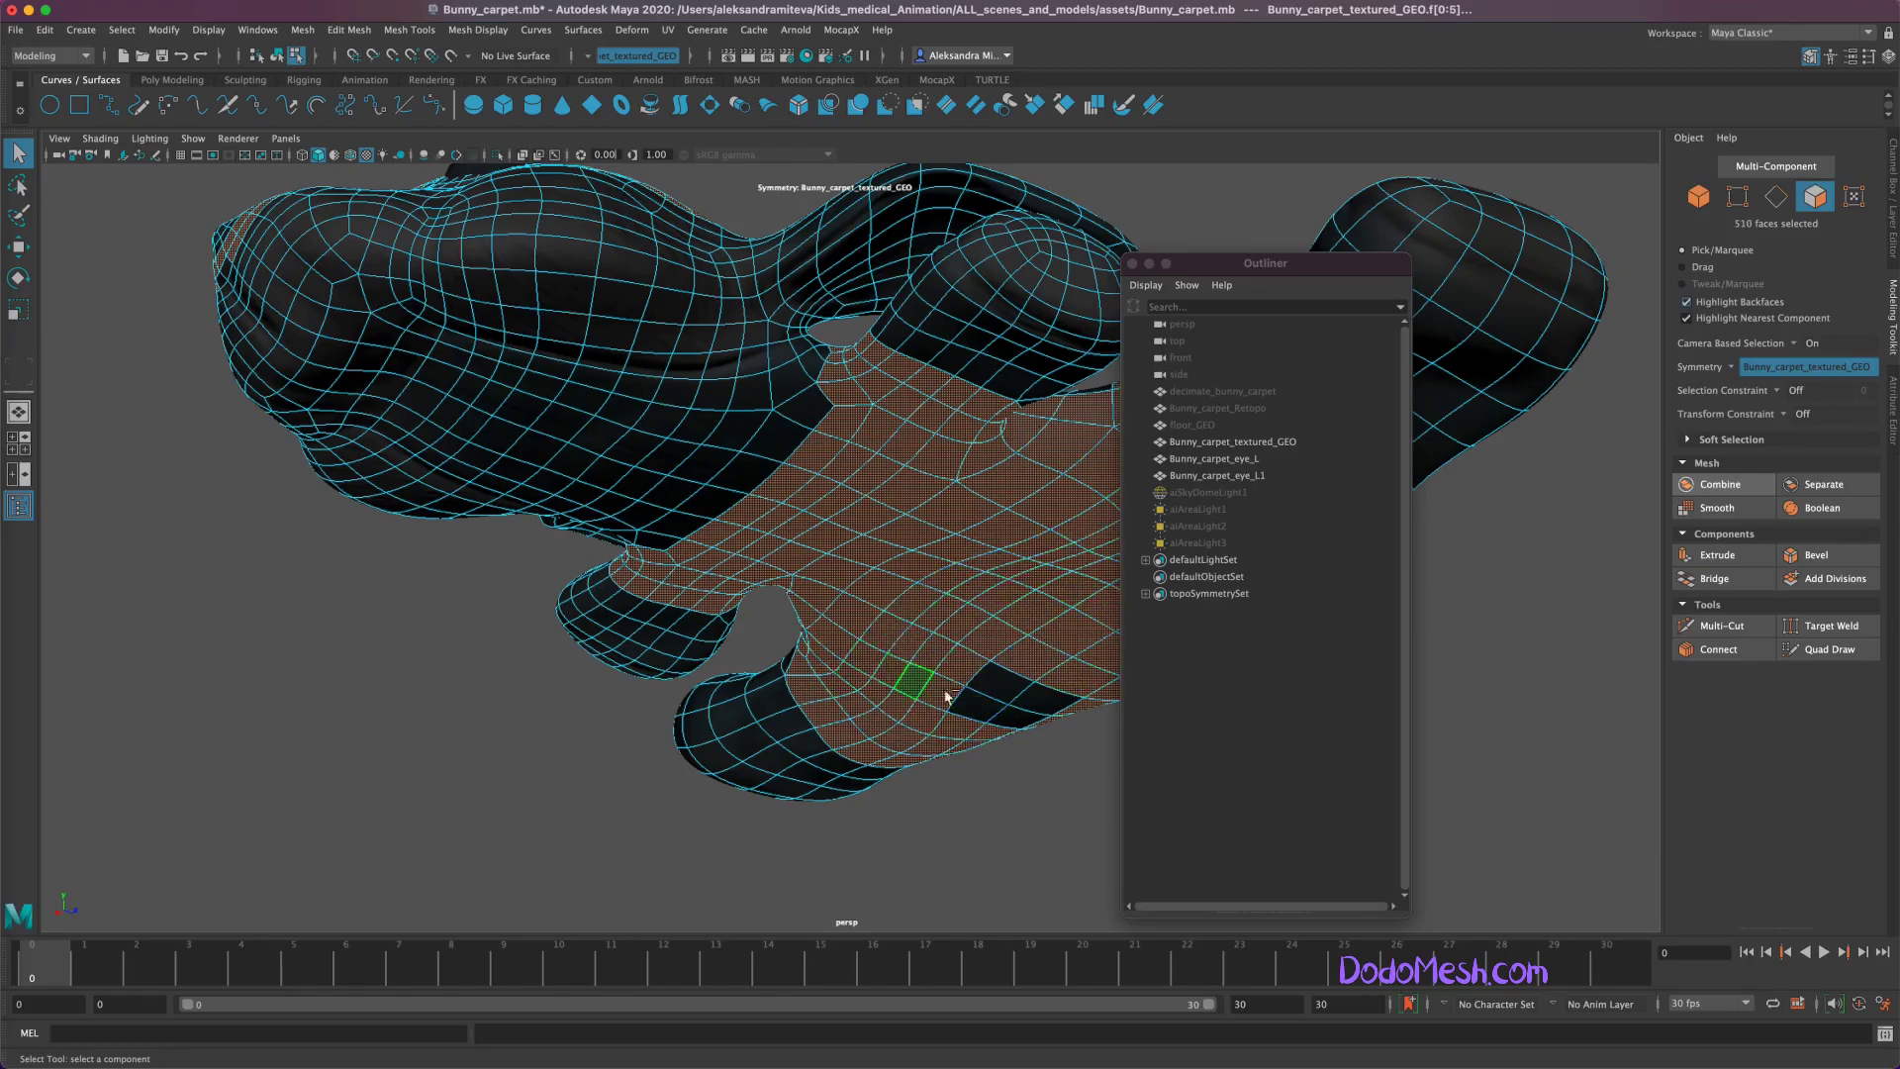
mouse_move(1039, 841)
alt+mouse_down()
mouse_move(967, 896)
mouse_move(851, 911)
mouse_move(628, 623)
alt+mouse_up()
drag(1265, 262, 1517, 181)
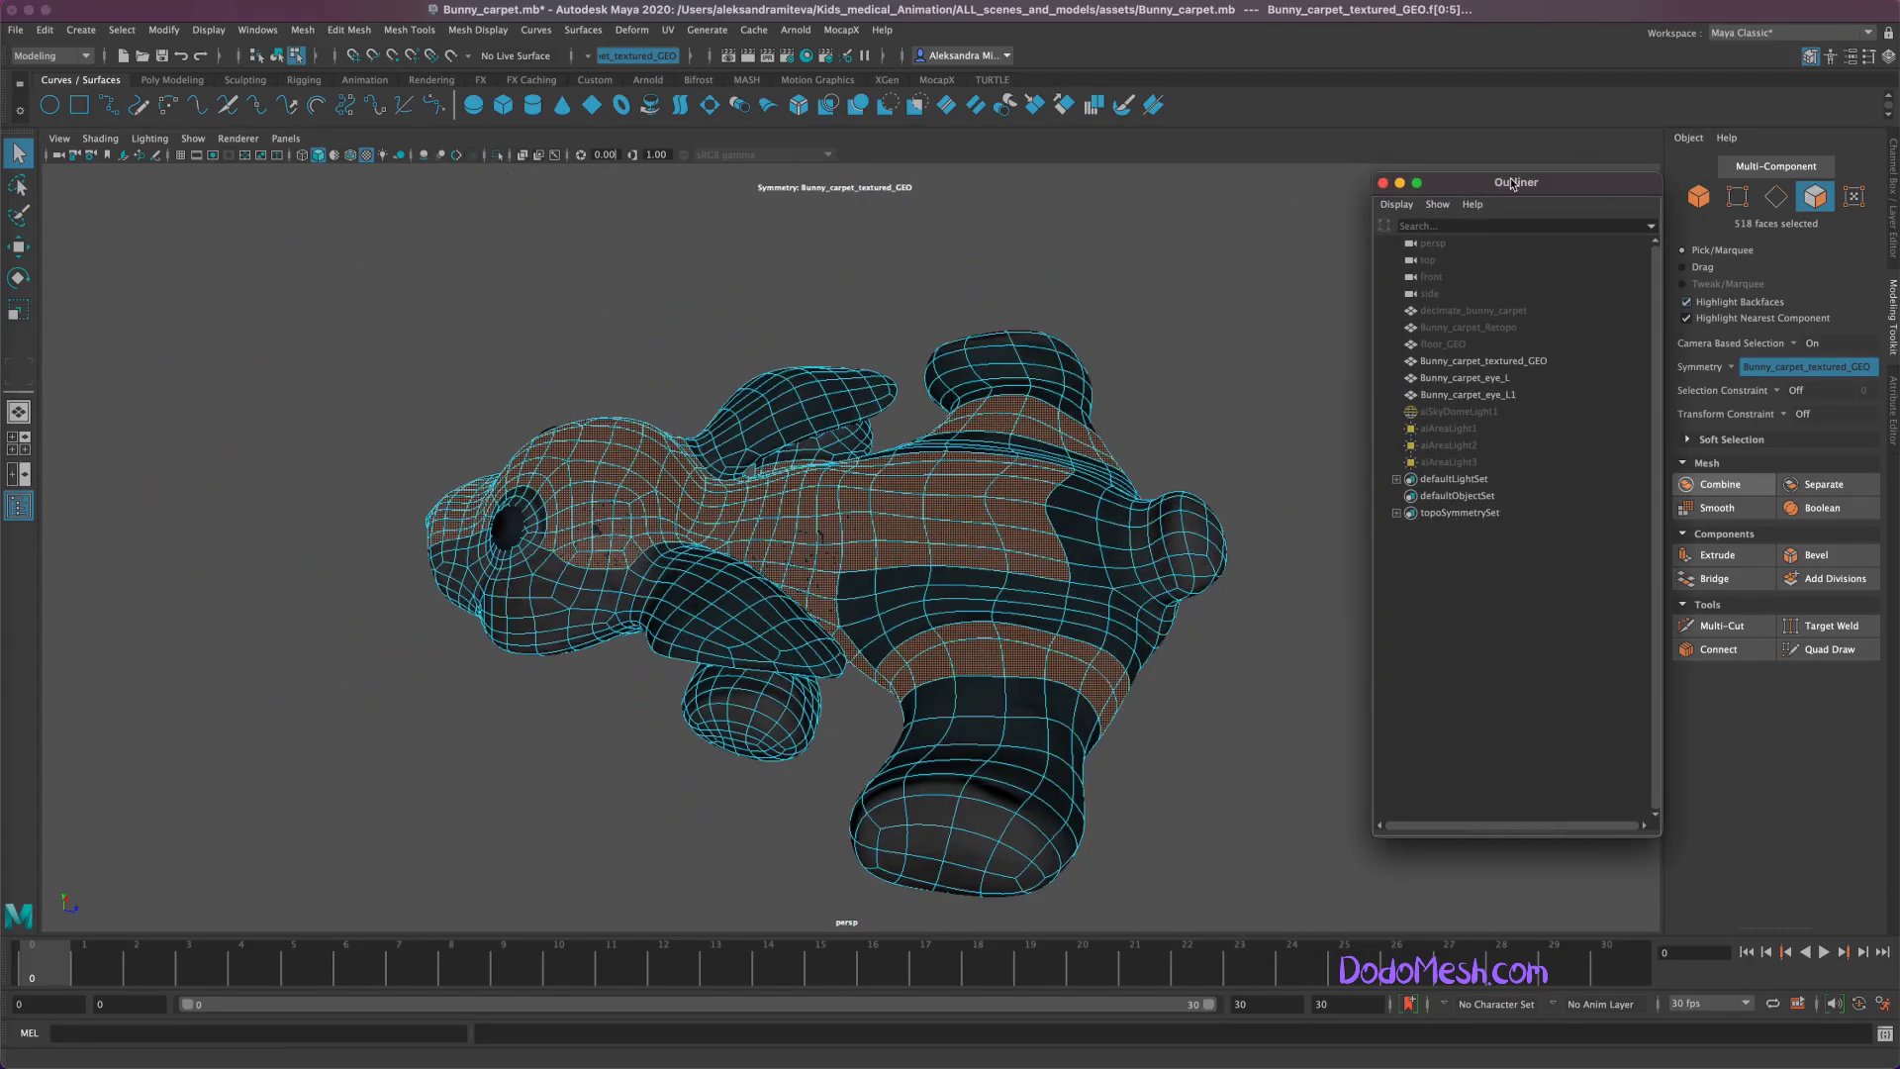
Step: Add the dark lower-body strips, dropping one unwanted face loop
shift+click(871, 604)
shift+click(980, 594)
shift+double_click(884, 654)
ctrl+double_click(911, 630)
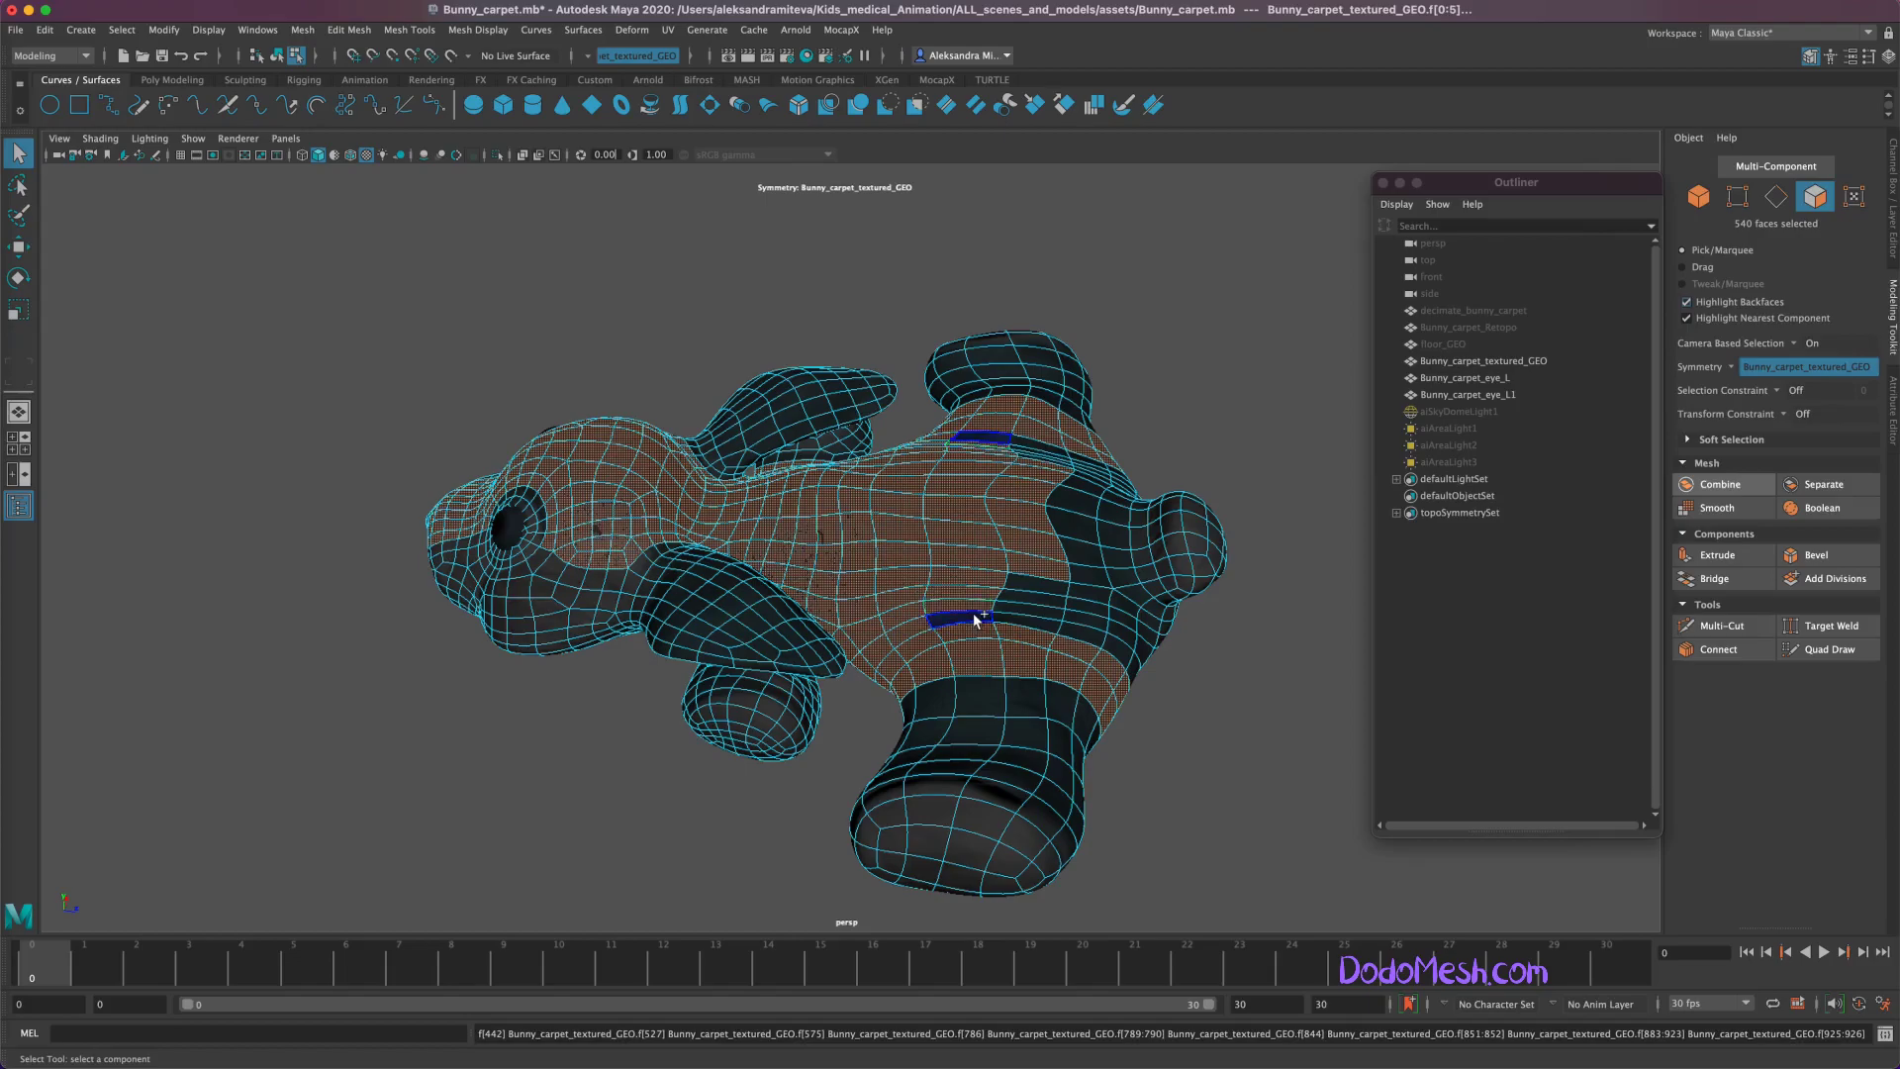
shift+double_click(1049, 600)
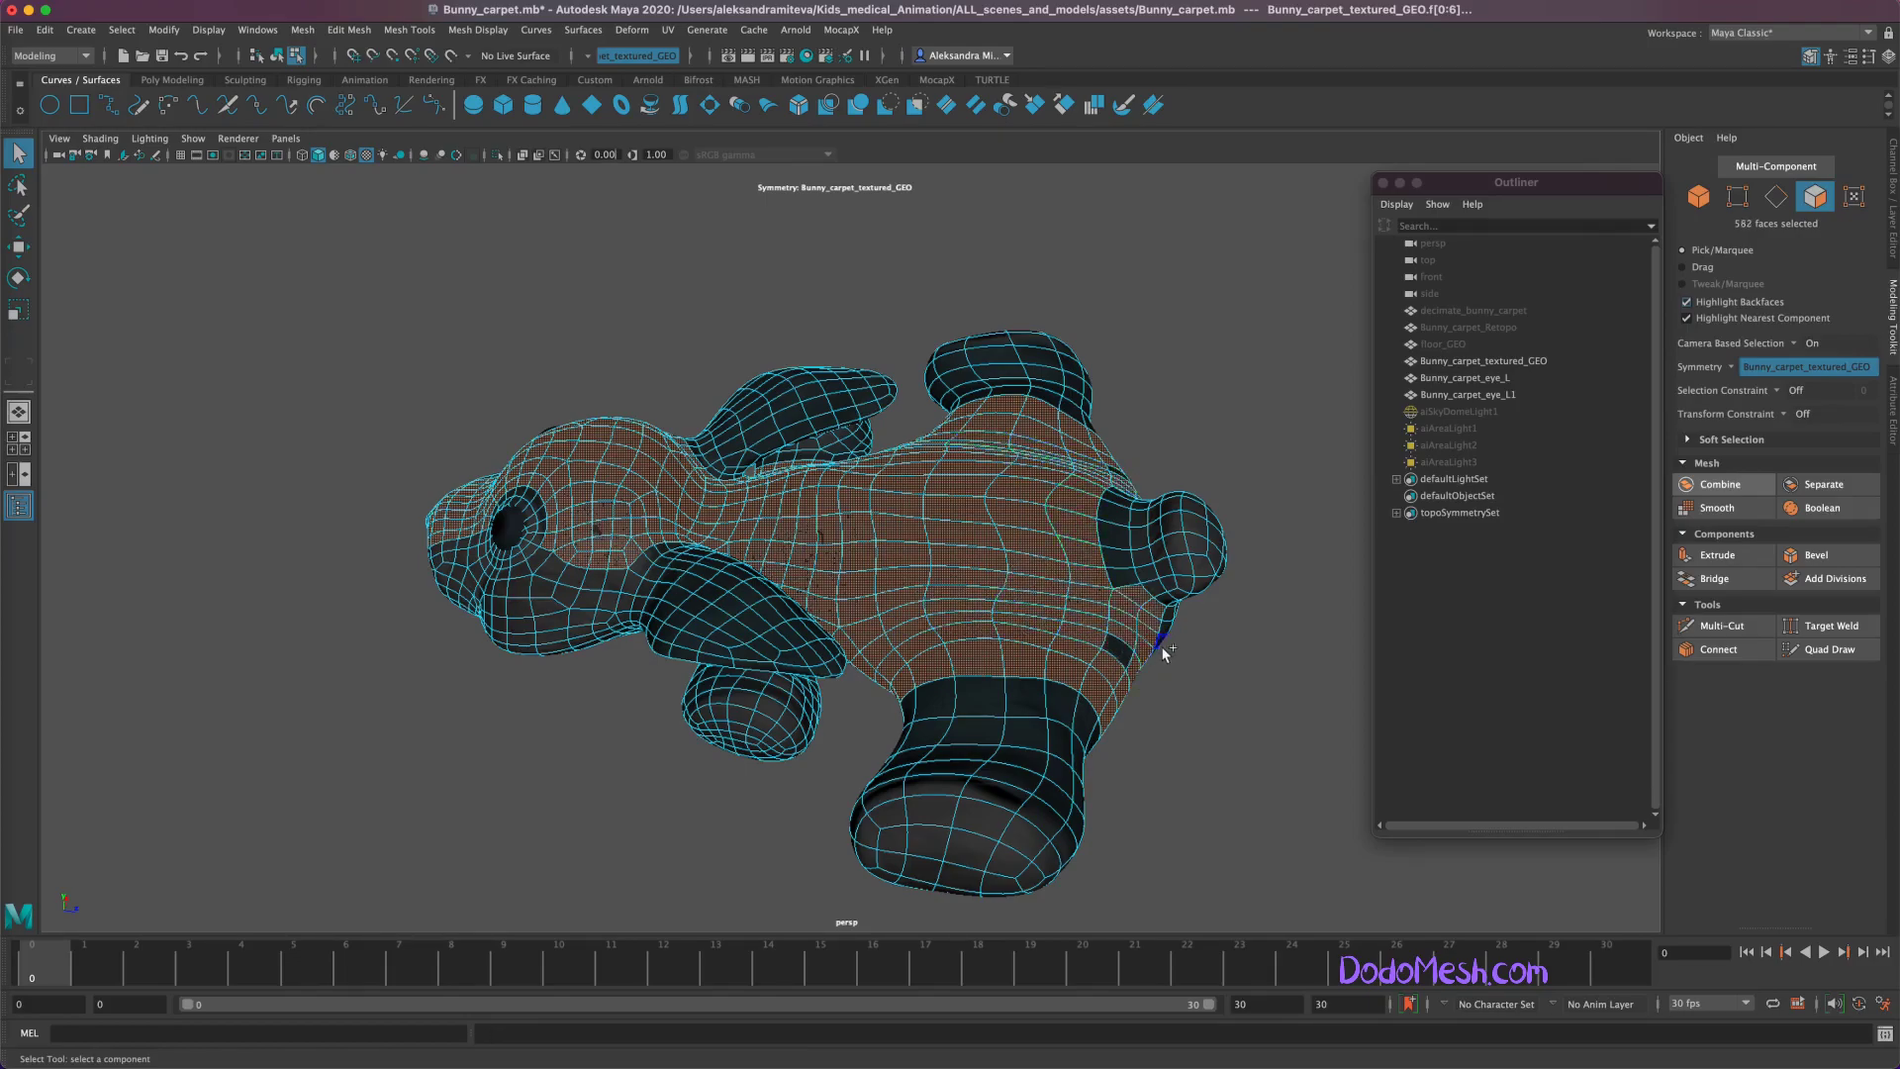
Step: Add the ear-base faces and loops along the arm to its tip, totalling 692 faces
shift+double_click(1113, 529)
mouse_move(1205, 782)
alt+mouse_down()
mouse_move(1198, 686)
mouse_move(1193, 792)
mouse_move(983, 471)
alt+mouse_up()
shift+double_click(1024, 442)
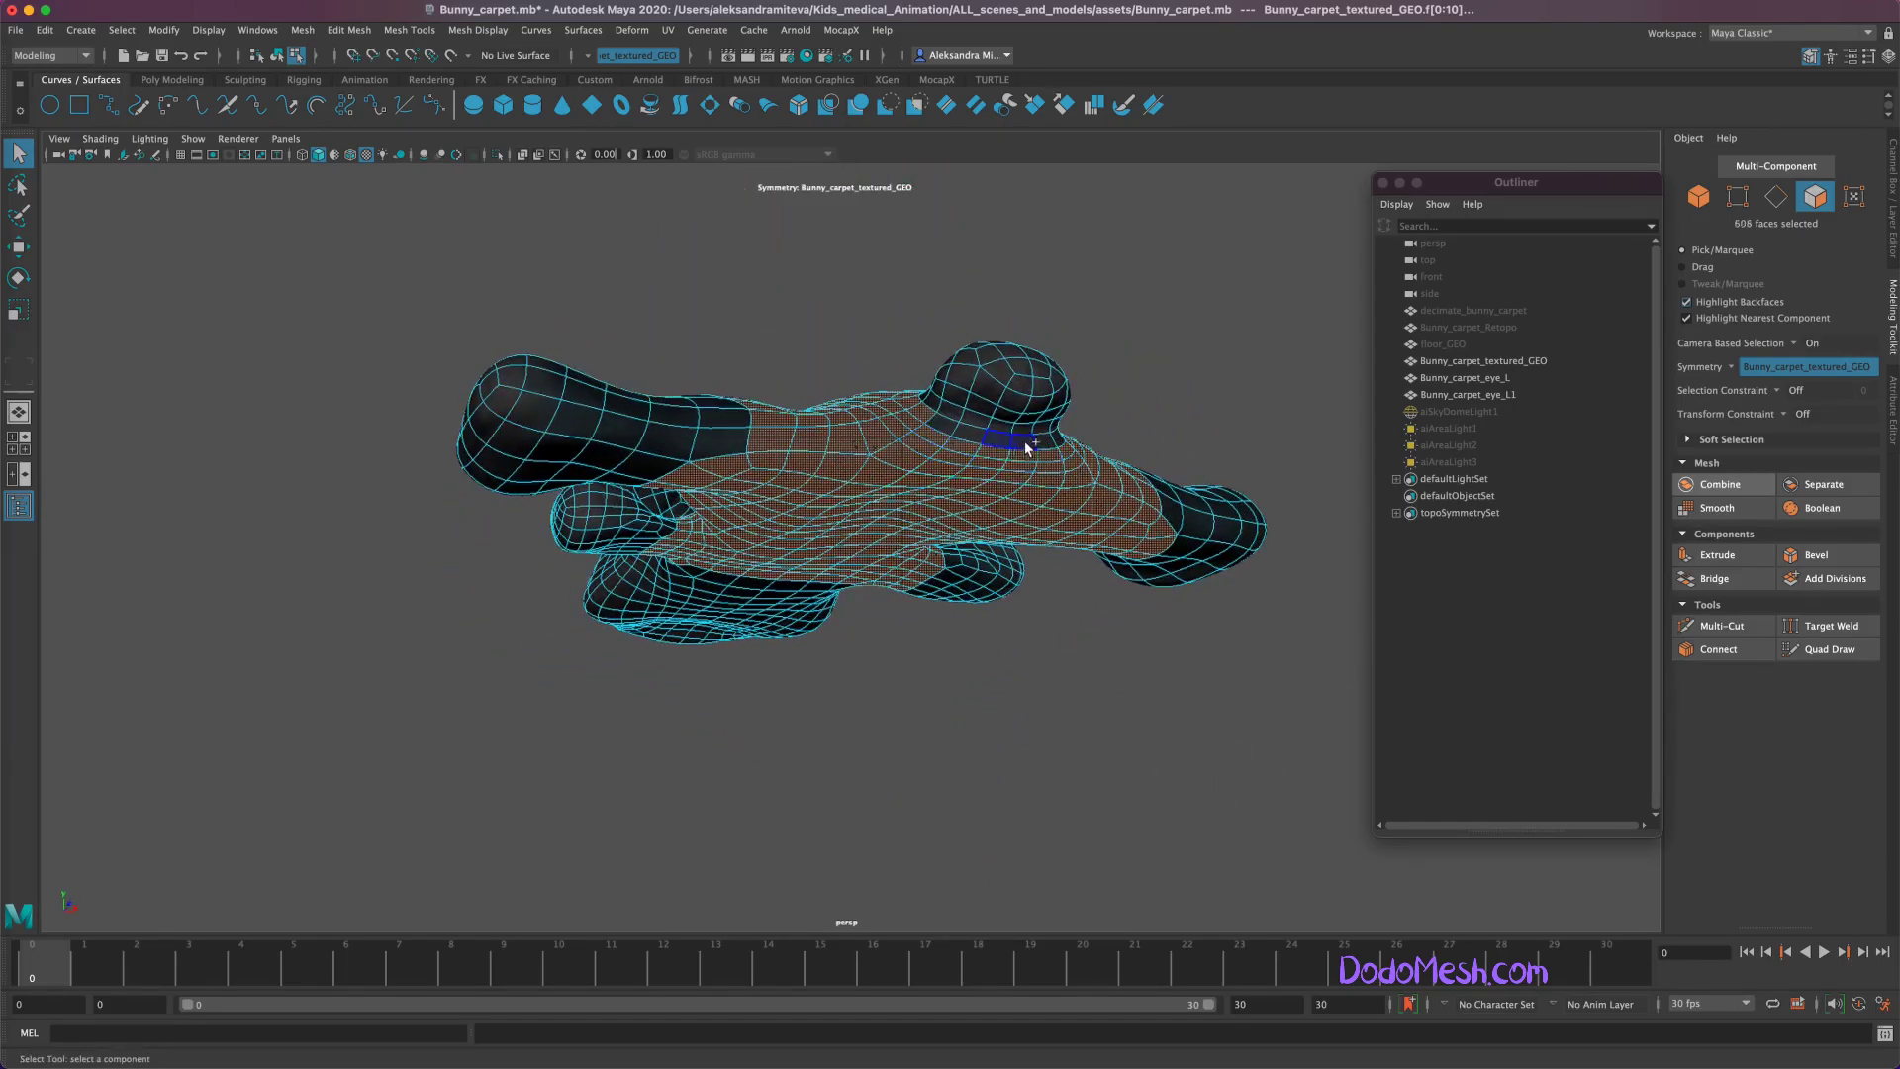
shift+double_click(719, 424)
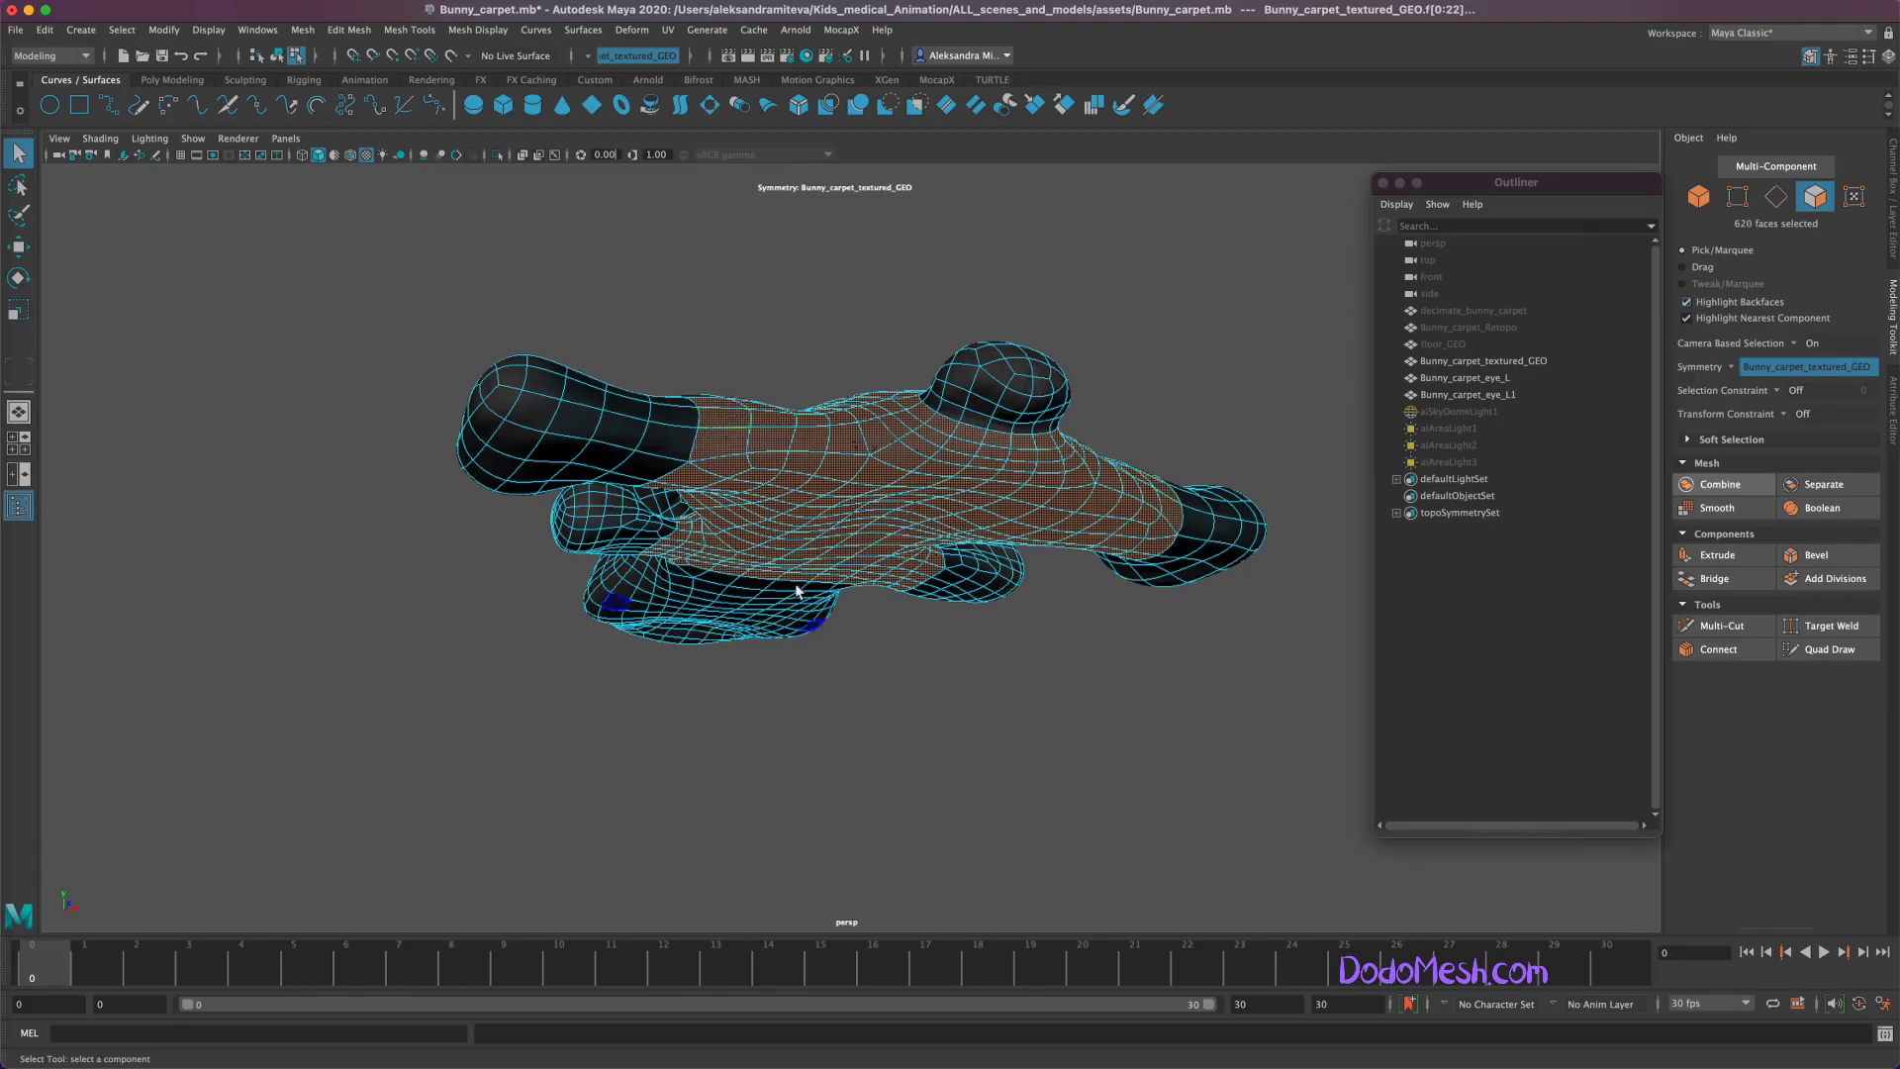
shift+double_click(683, 415)
shift+double_click(594, 401)
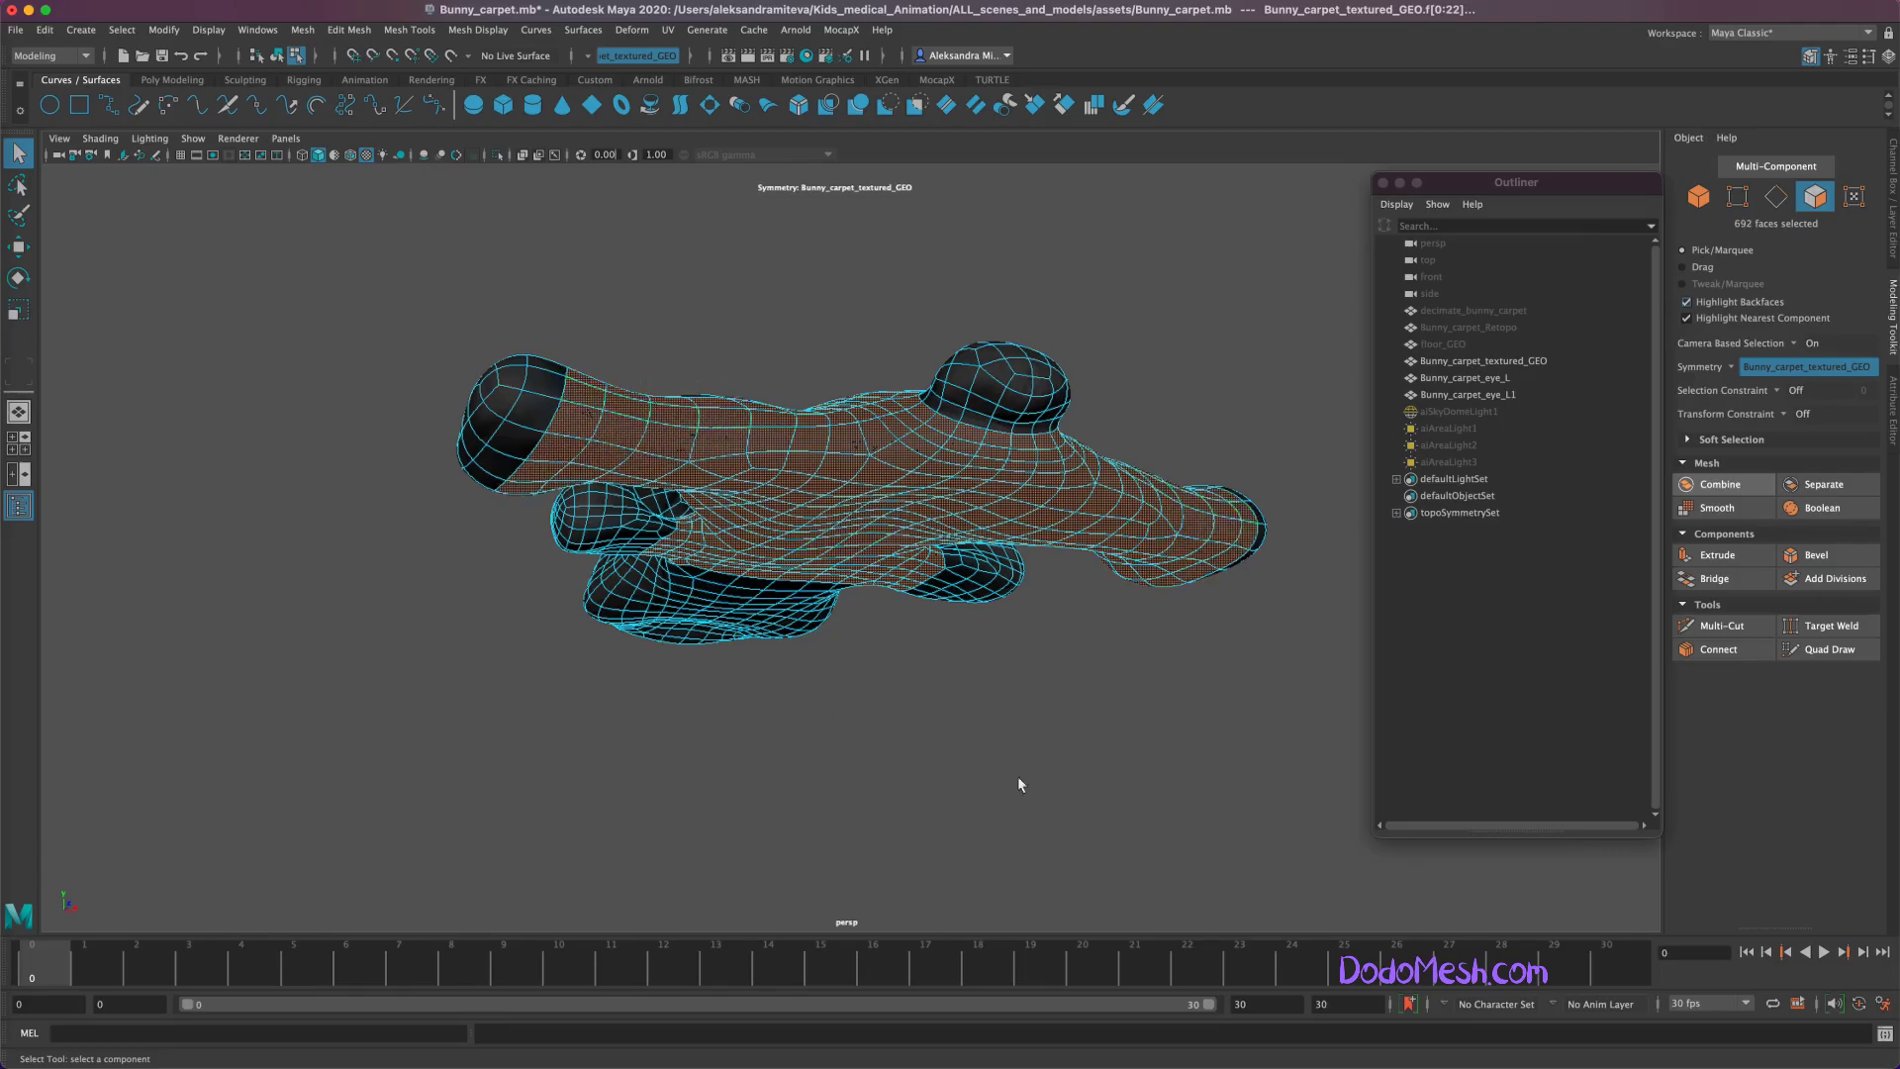
alt+drag(1021, 784, 1069, 888)
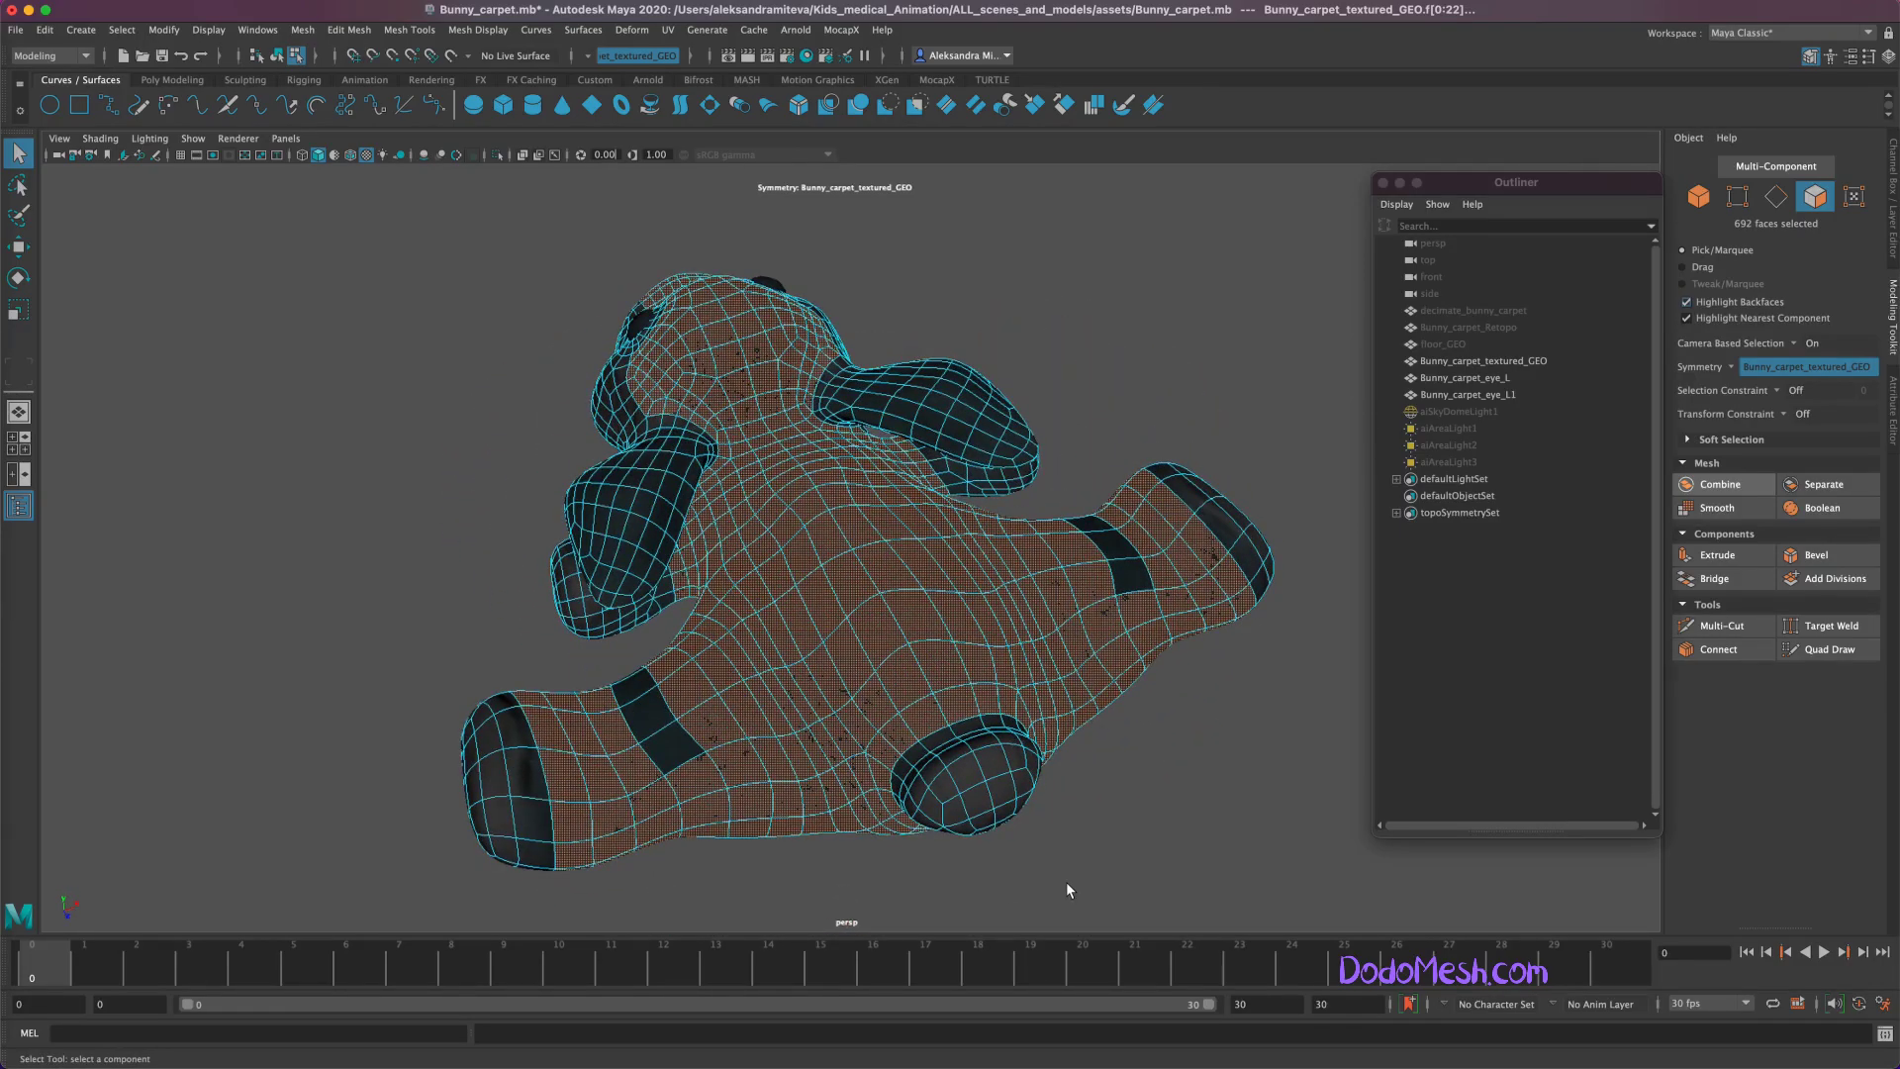
Step: Add the dark leg band, the neck-to-head loop and neck band loop
alt+drag(1066, 882, 1312, 875)
shift+double_click(964, 836)
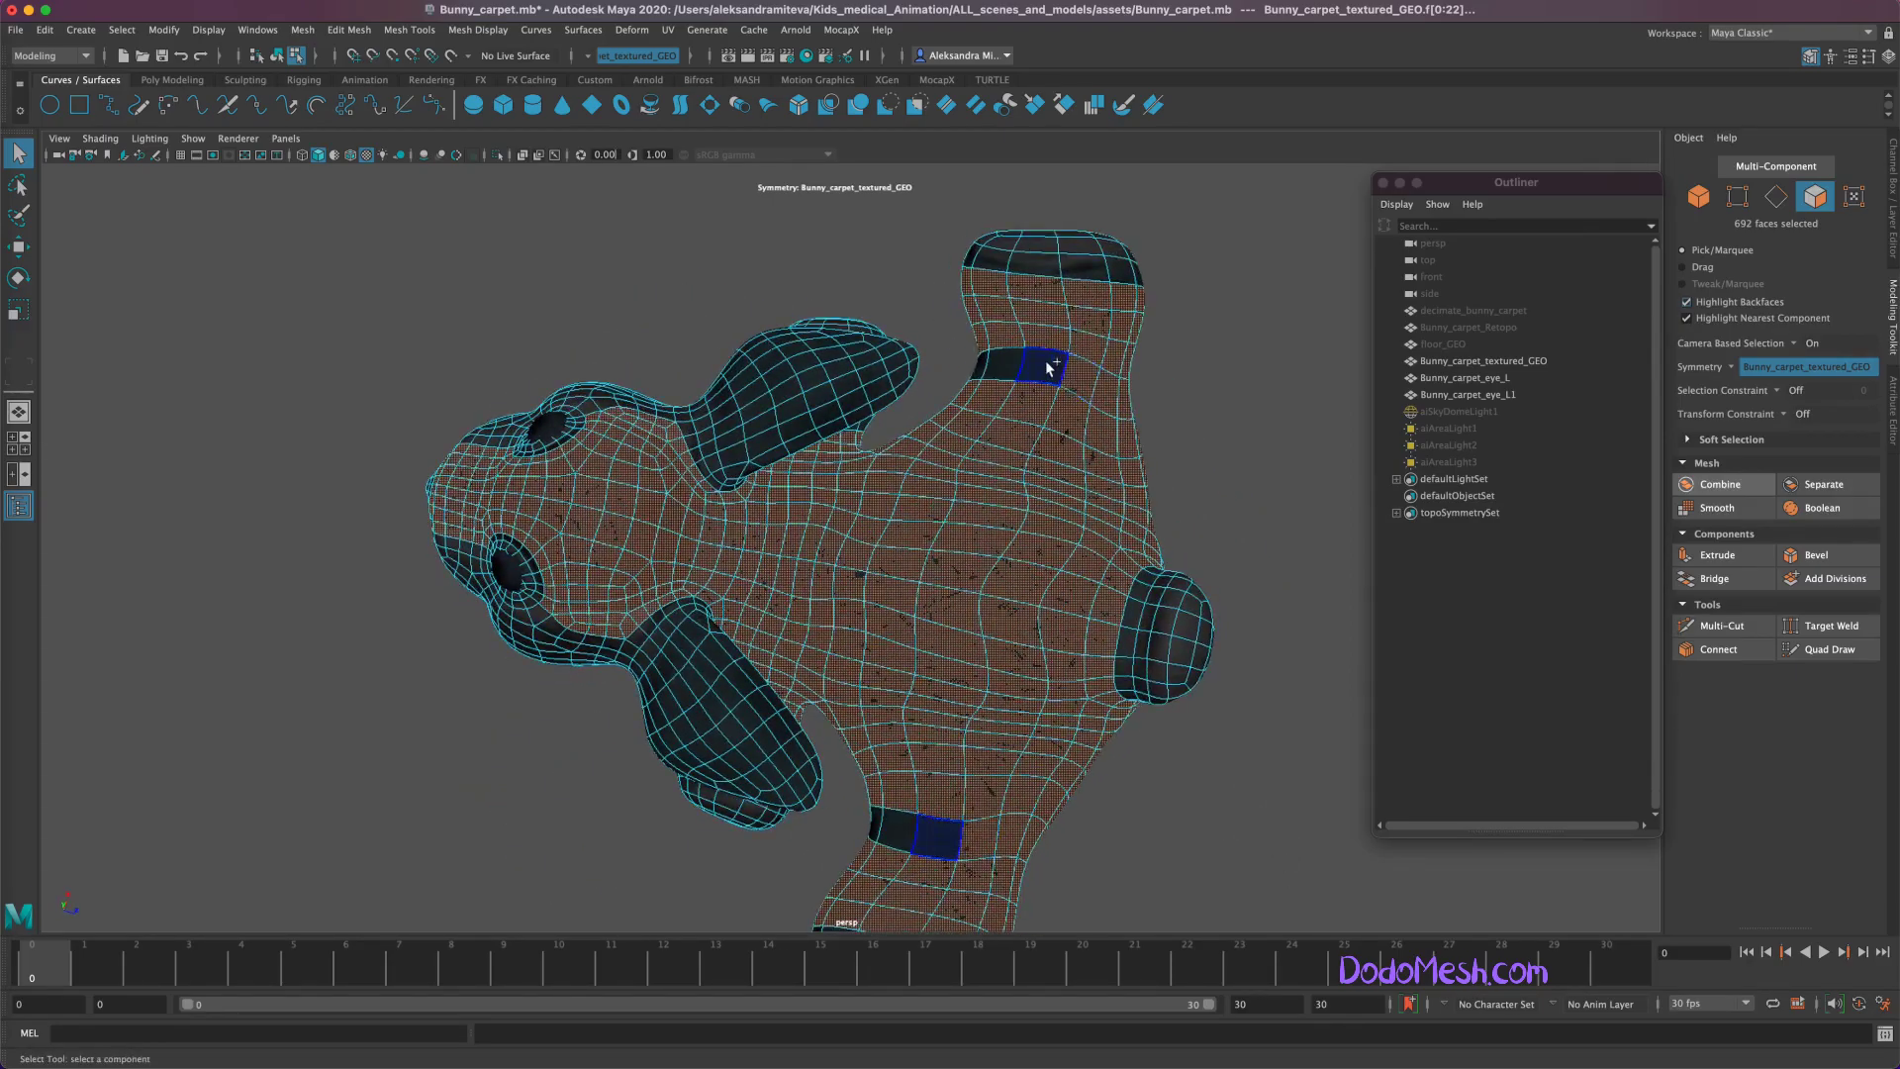
alt+drag(1218, 800, 1431, 639)
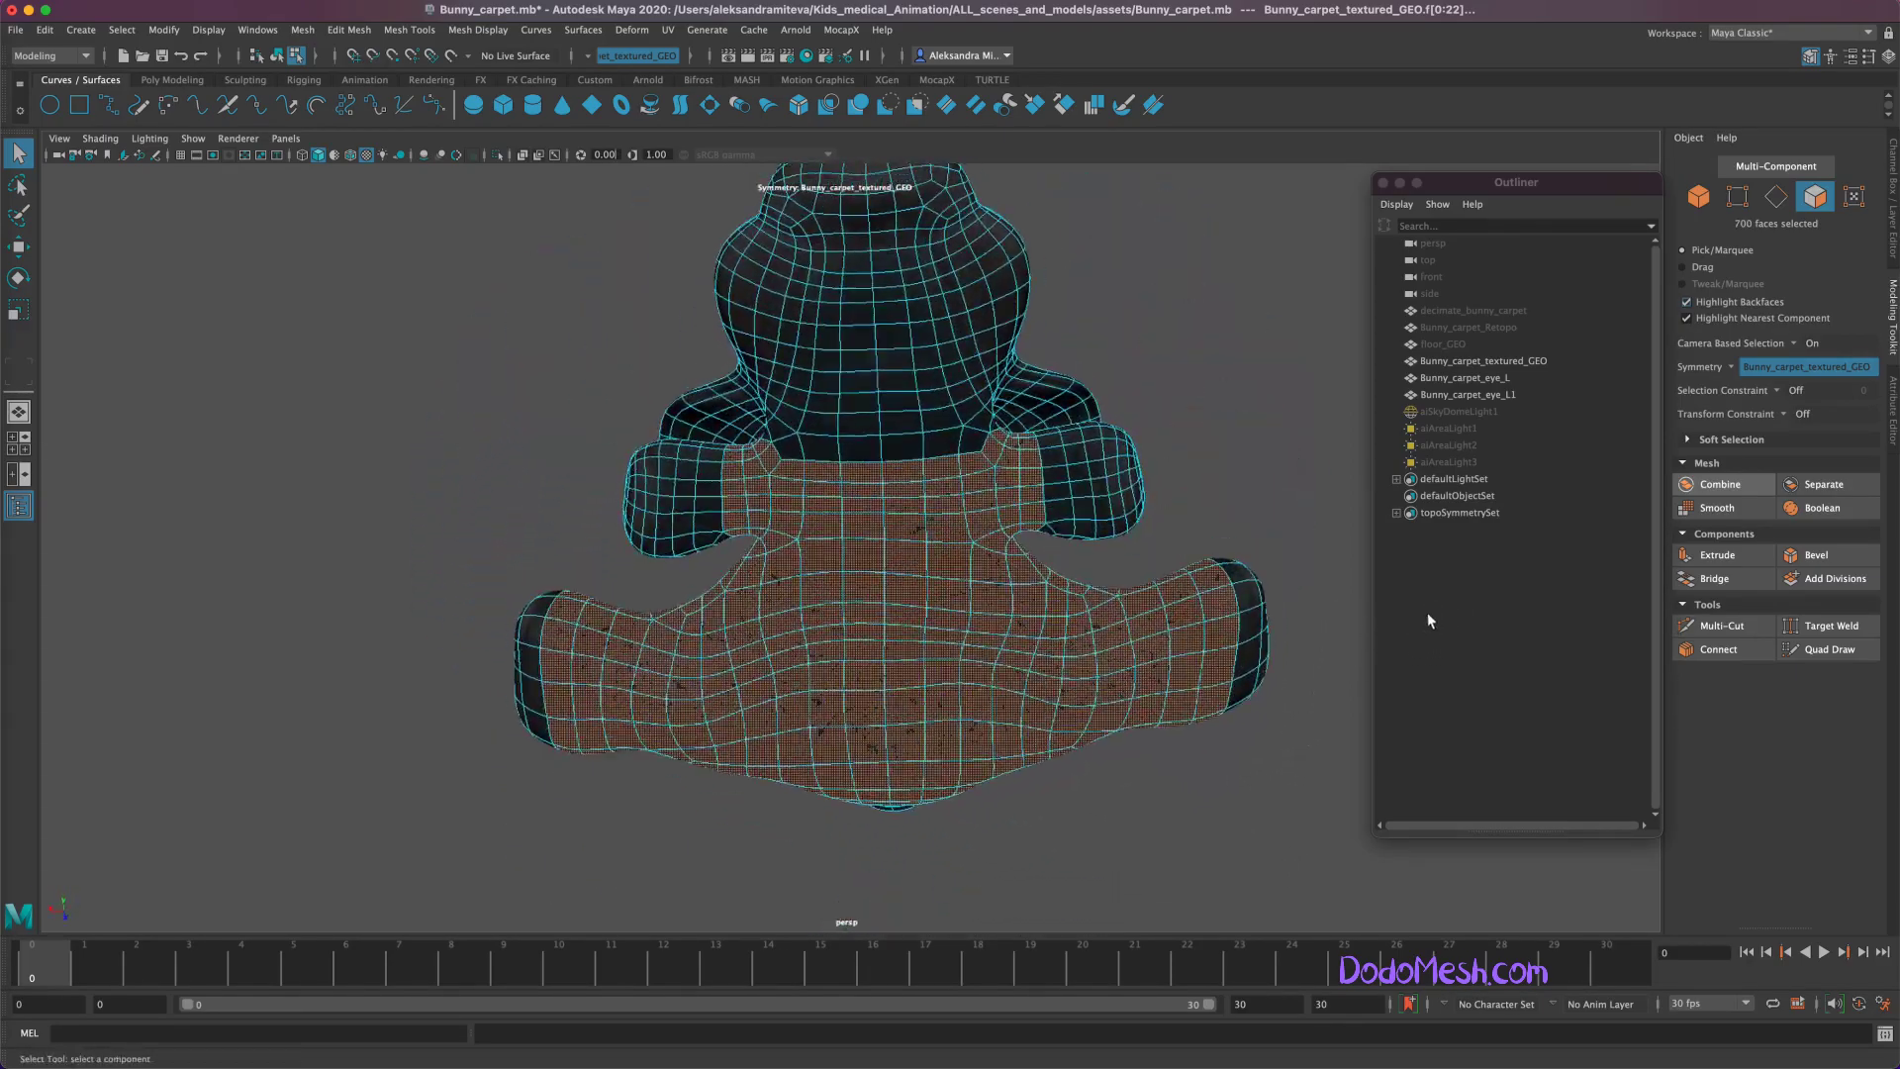
shift+double_click(924, 408)
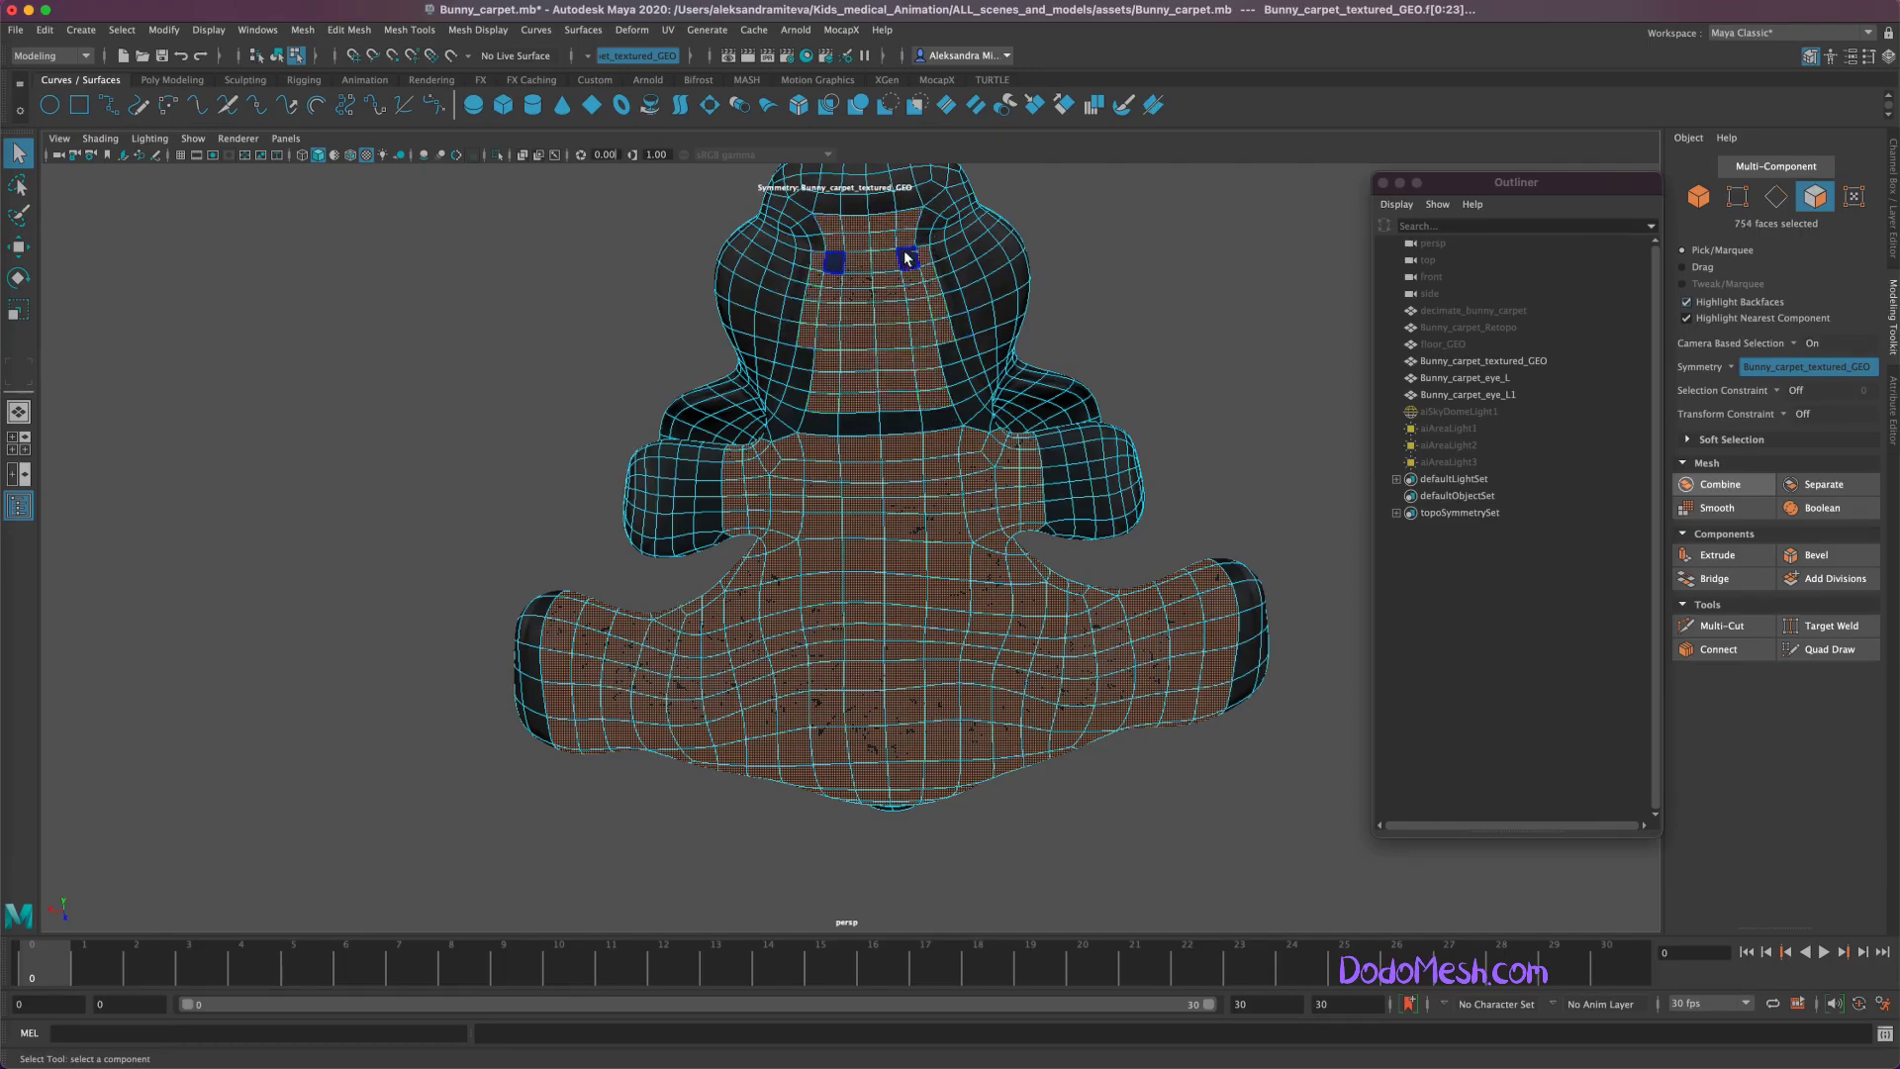
shift+double_click(940, 417)
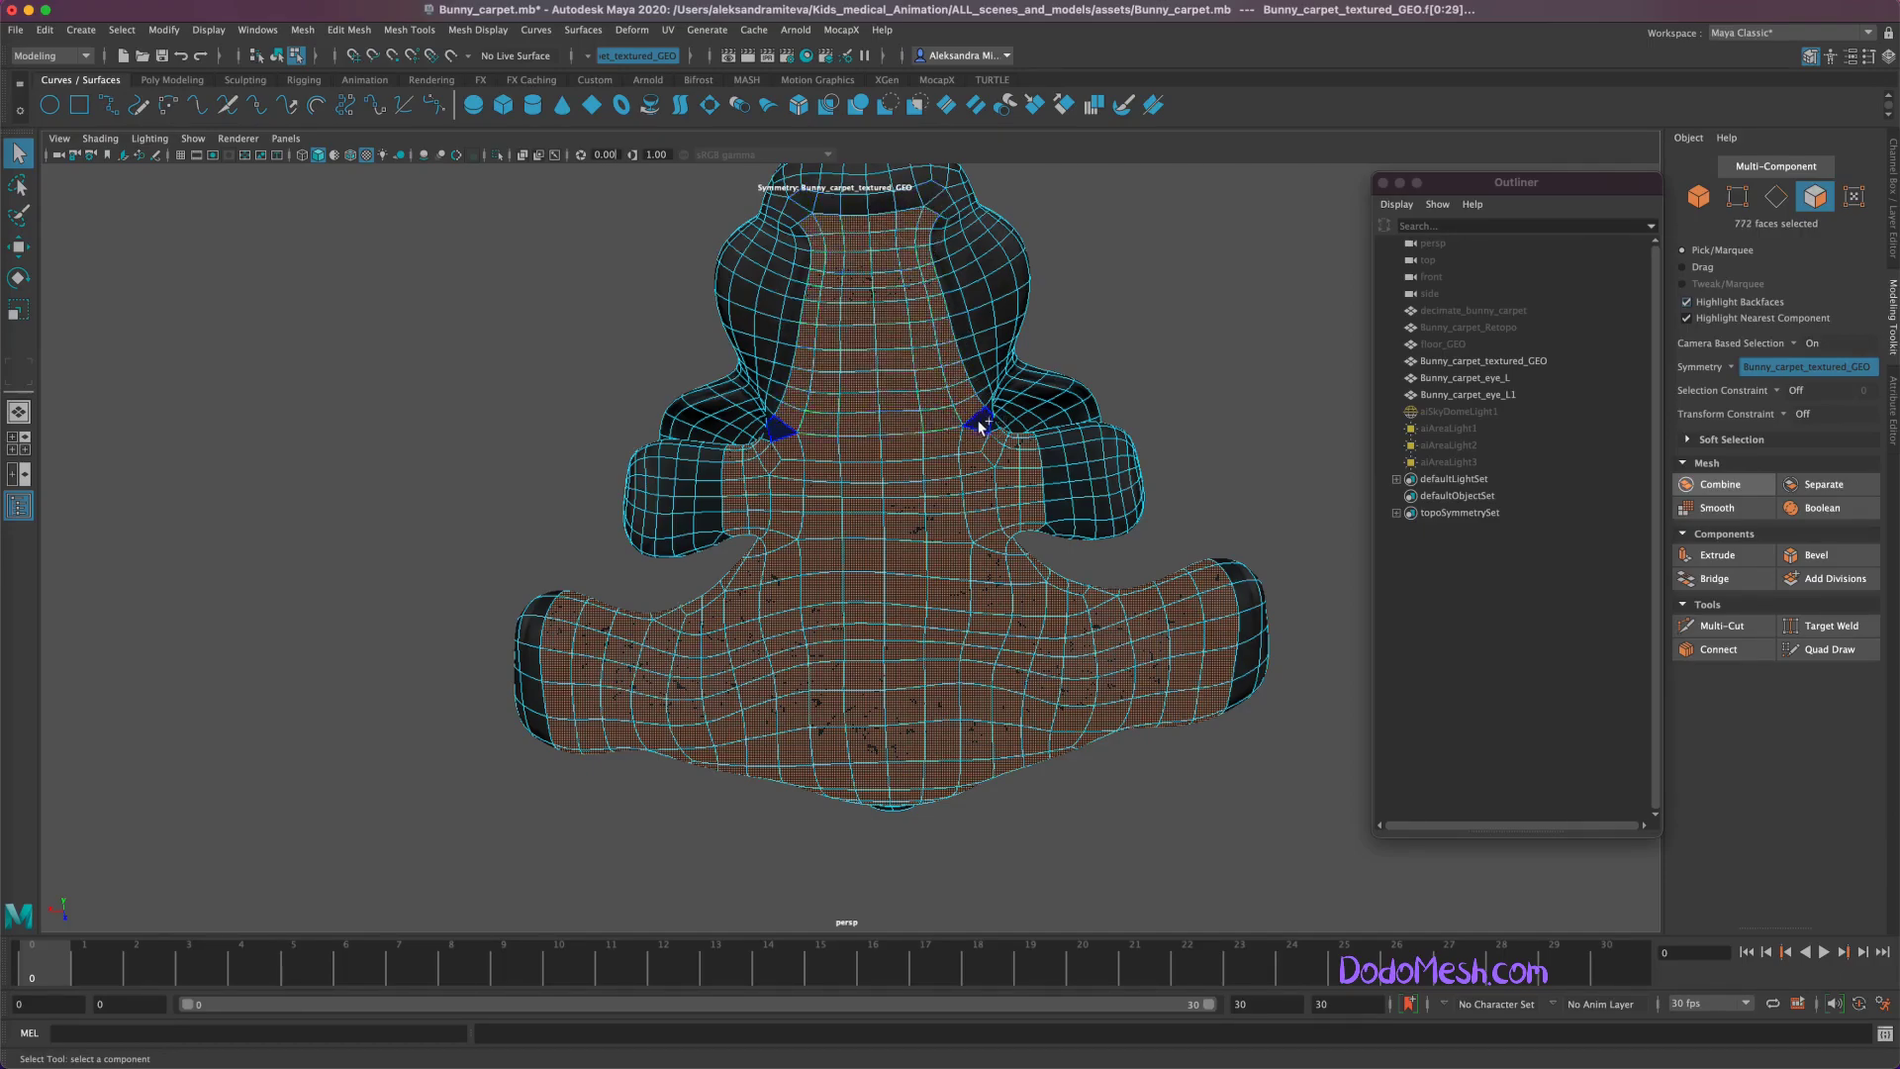
shift+click(778, 417)
alt+drag(778, 417, 1301, 878)
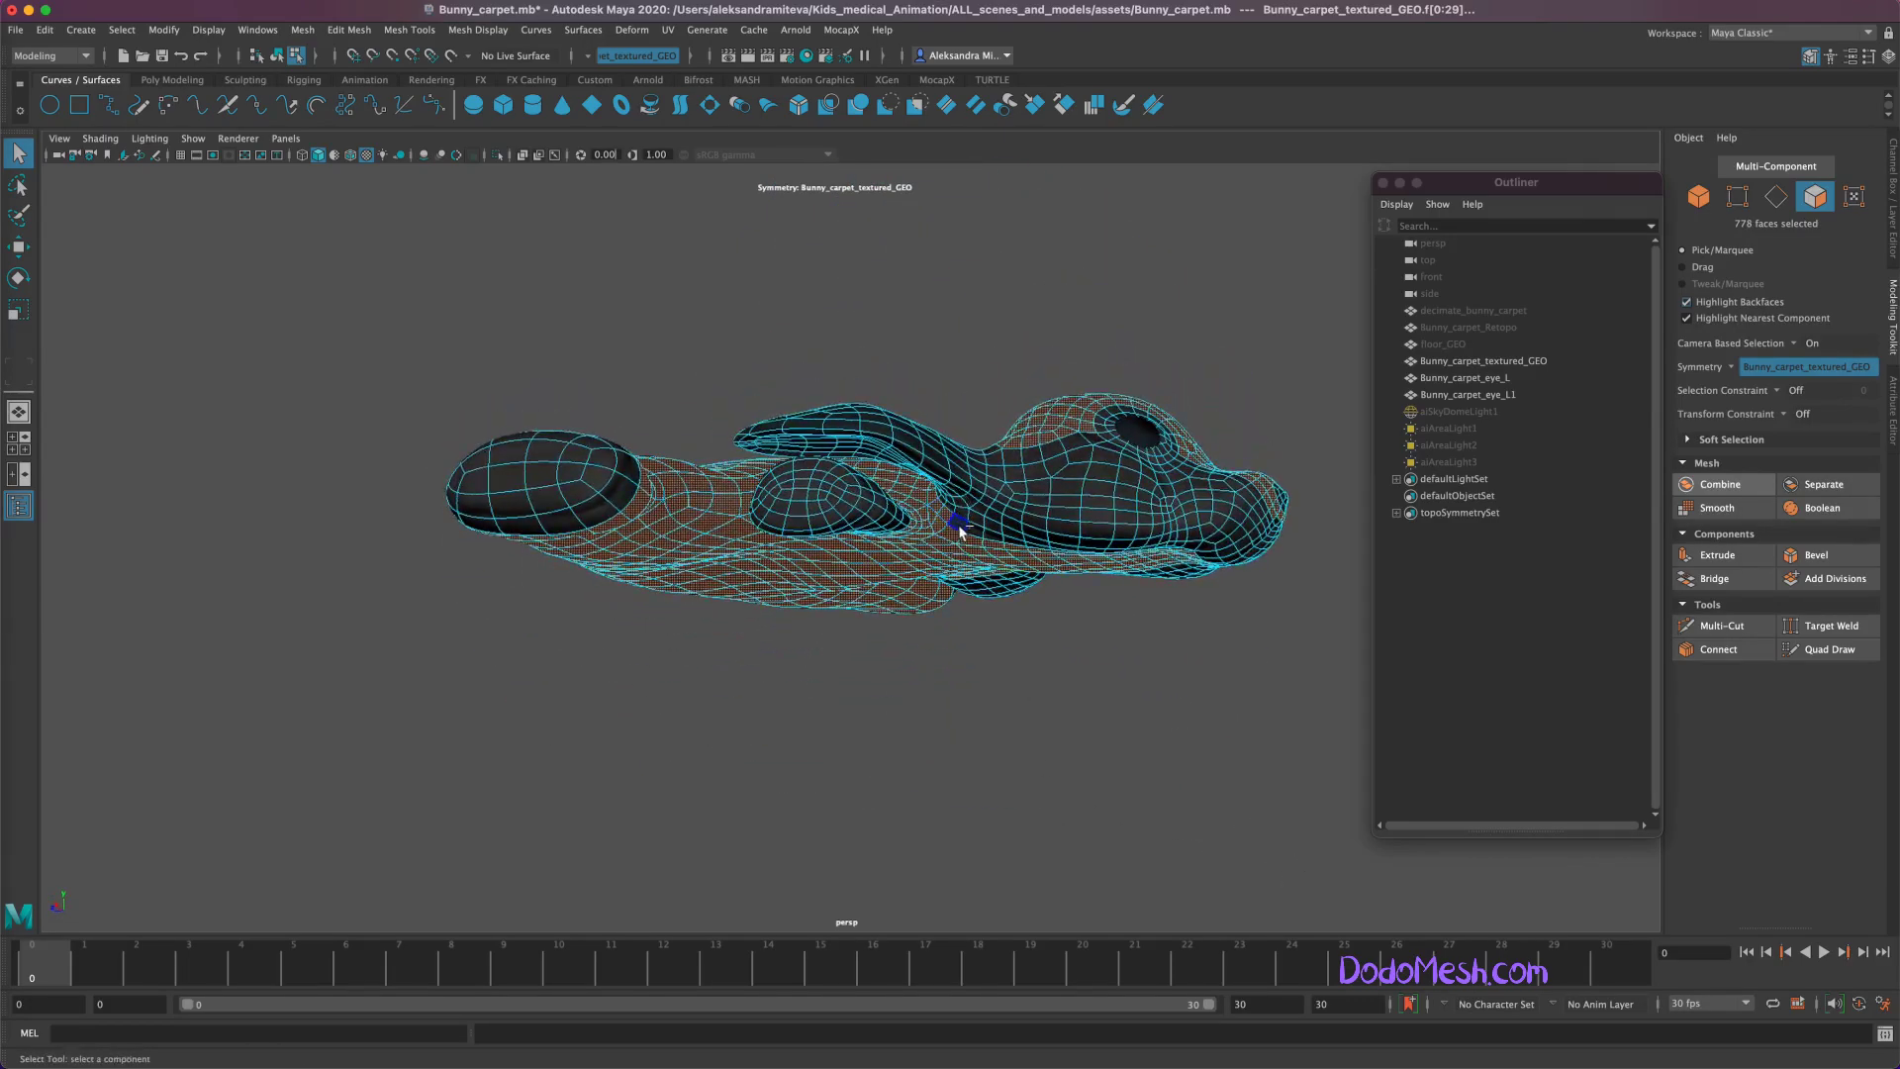
shift+double_click(959, 532)
Step: Add carpet faces around the eye areas from top-down views
mouse_move(1119, 788)
alt+mouse_down()
mouse_move(962, 447)
mouse_move(1092, 443)
alt+mouse_up()
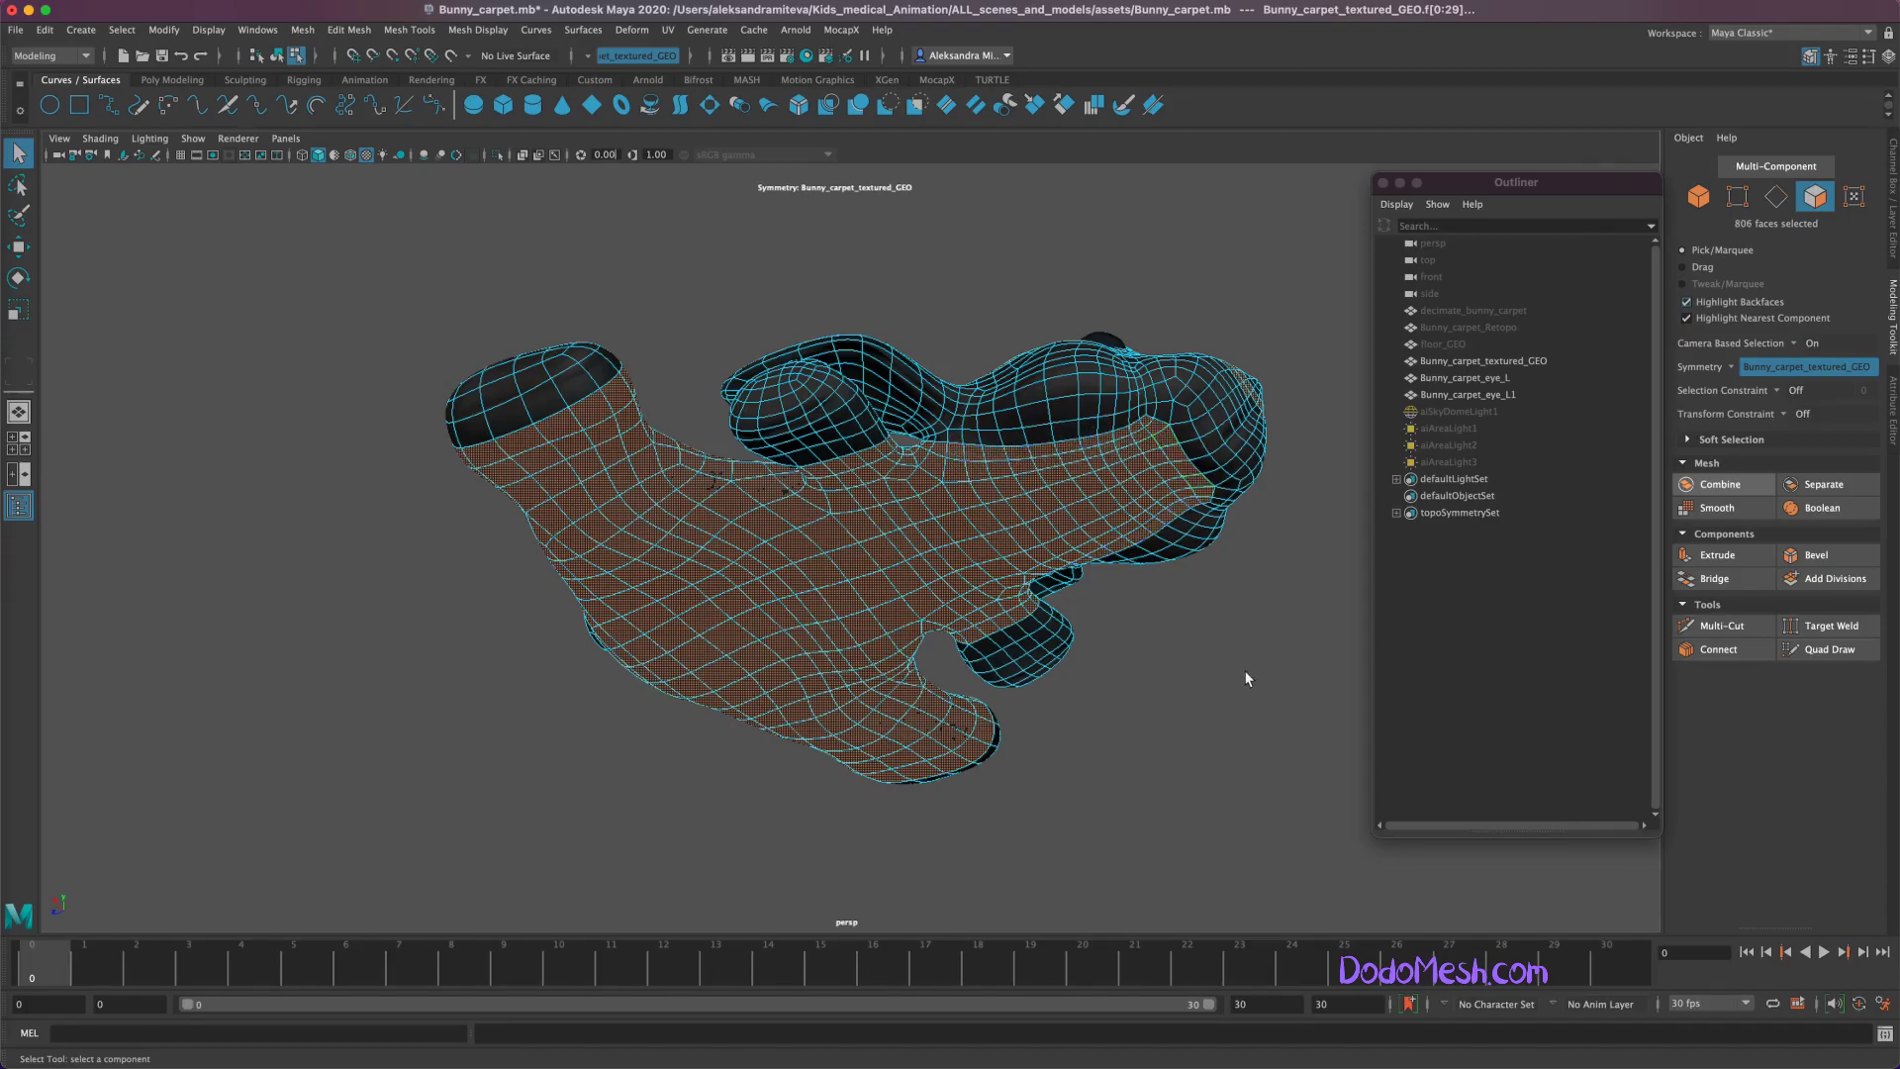
mouse_move(1252, 767)
alt+mouse_down()
mouse_move(1175, 789)
mouse_move(1090, 865)
mouse_move(1090, 900)
mouse_move(1067, 882)
mouse_move(1083, 857)
mouse_move(1006, 793)
mouse_move(993, 849)
alt+mouse_up()
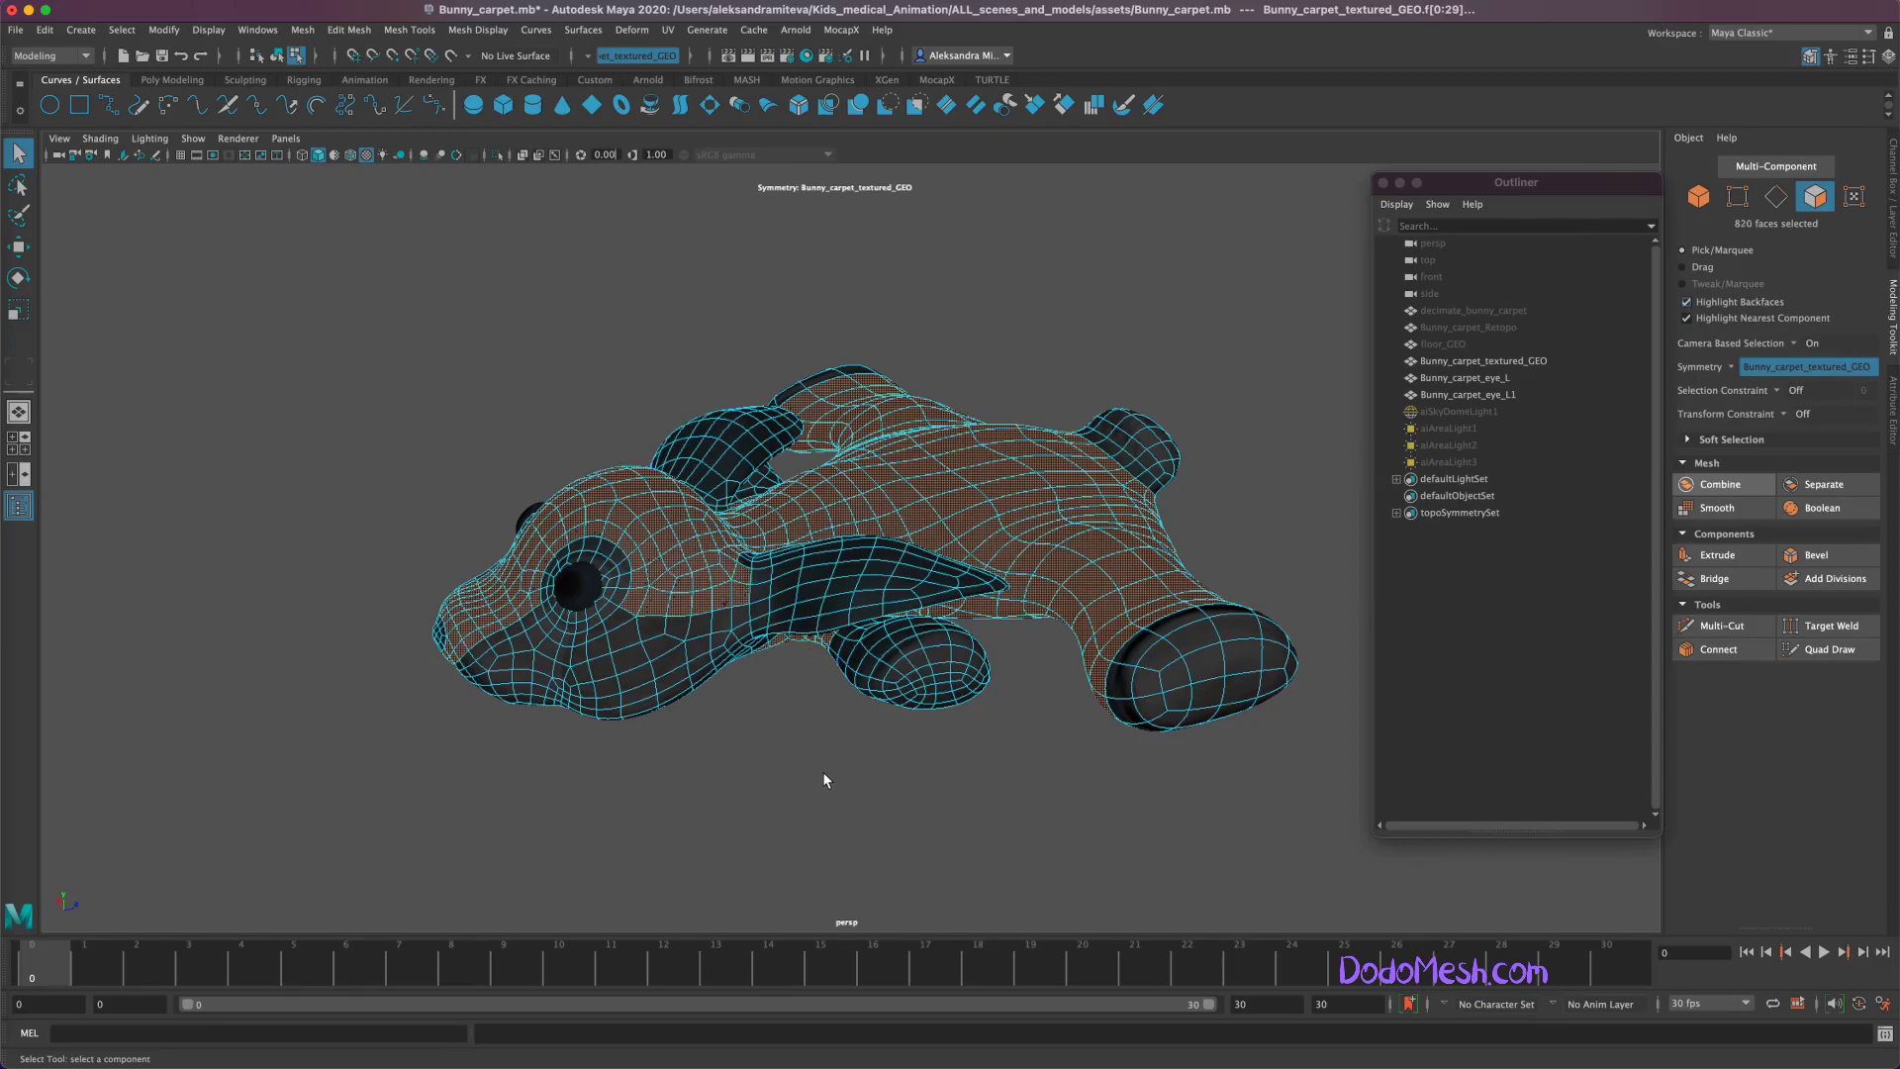
mouse_move(822, 771)
alt+mouse_down()
mouse_move(755, 835)
mouse_move(612, 855)
alt+mouse_up()
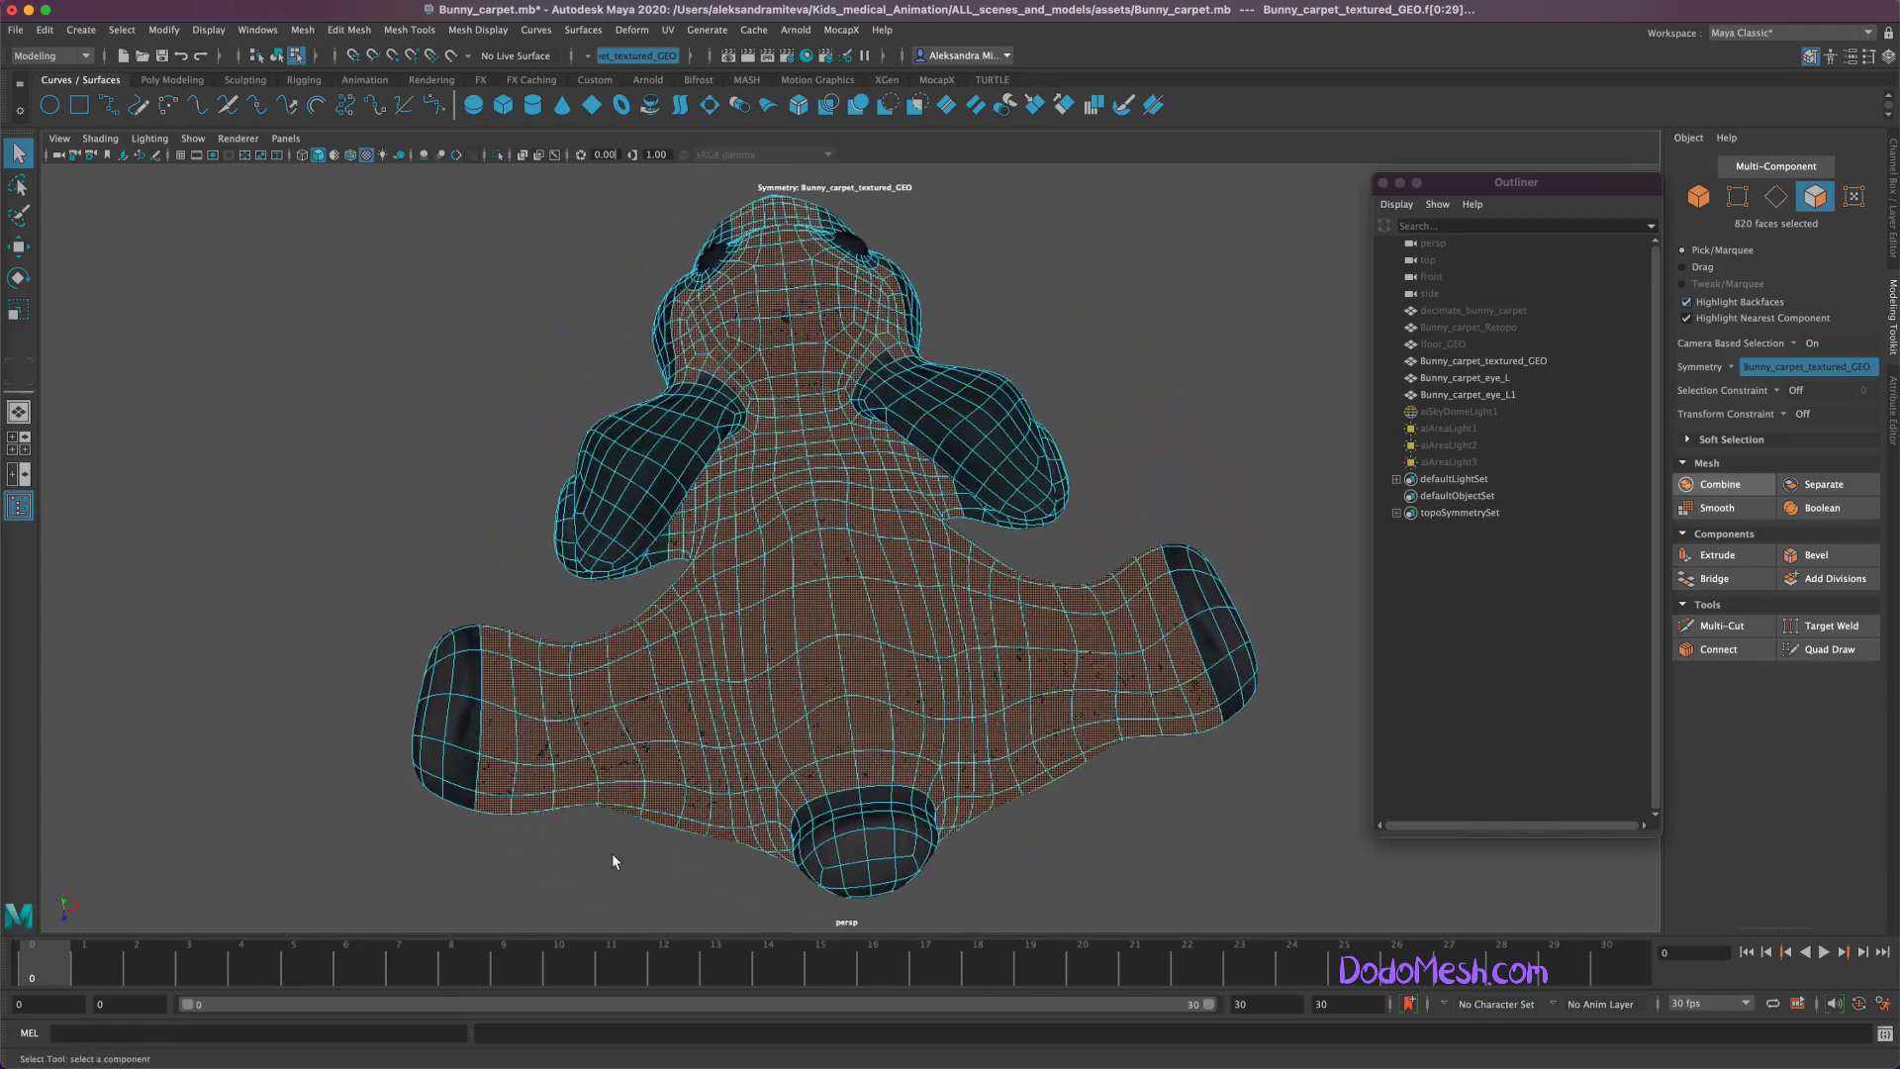
shift+click(728, 393)
alt+drag(738, 416, 731, 462)
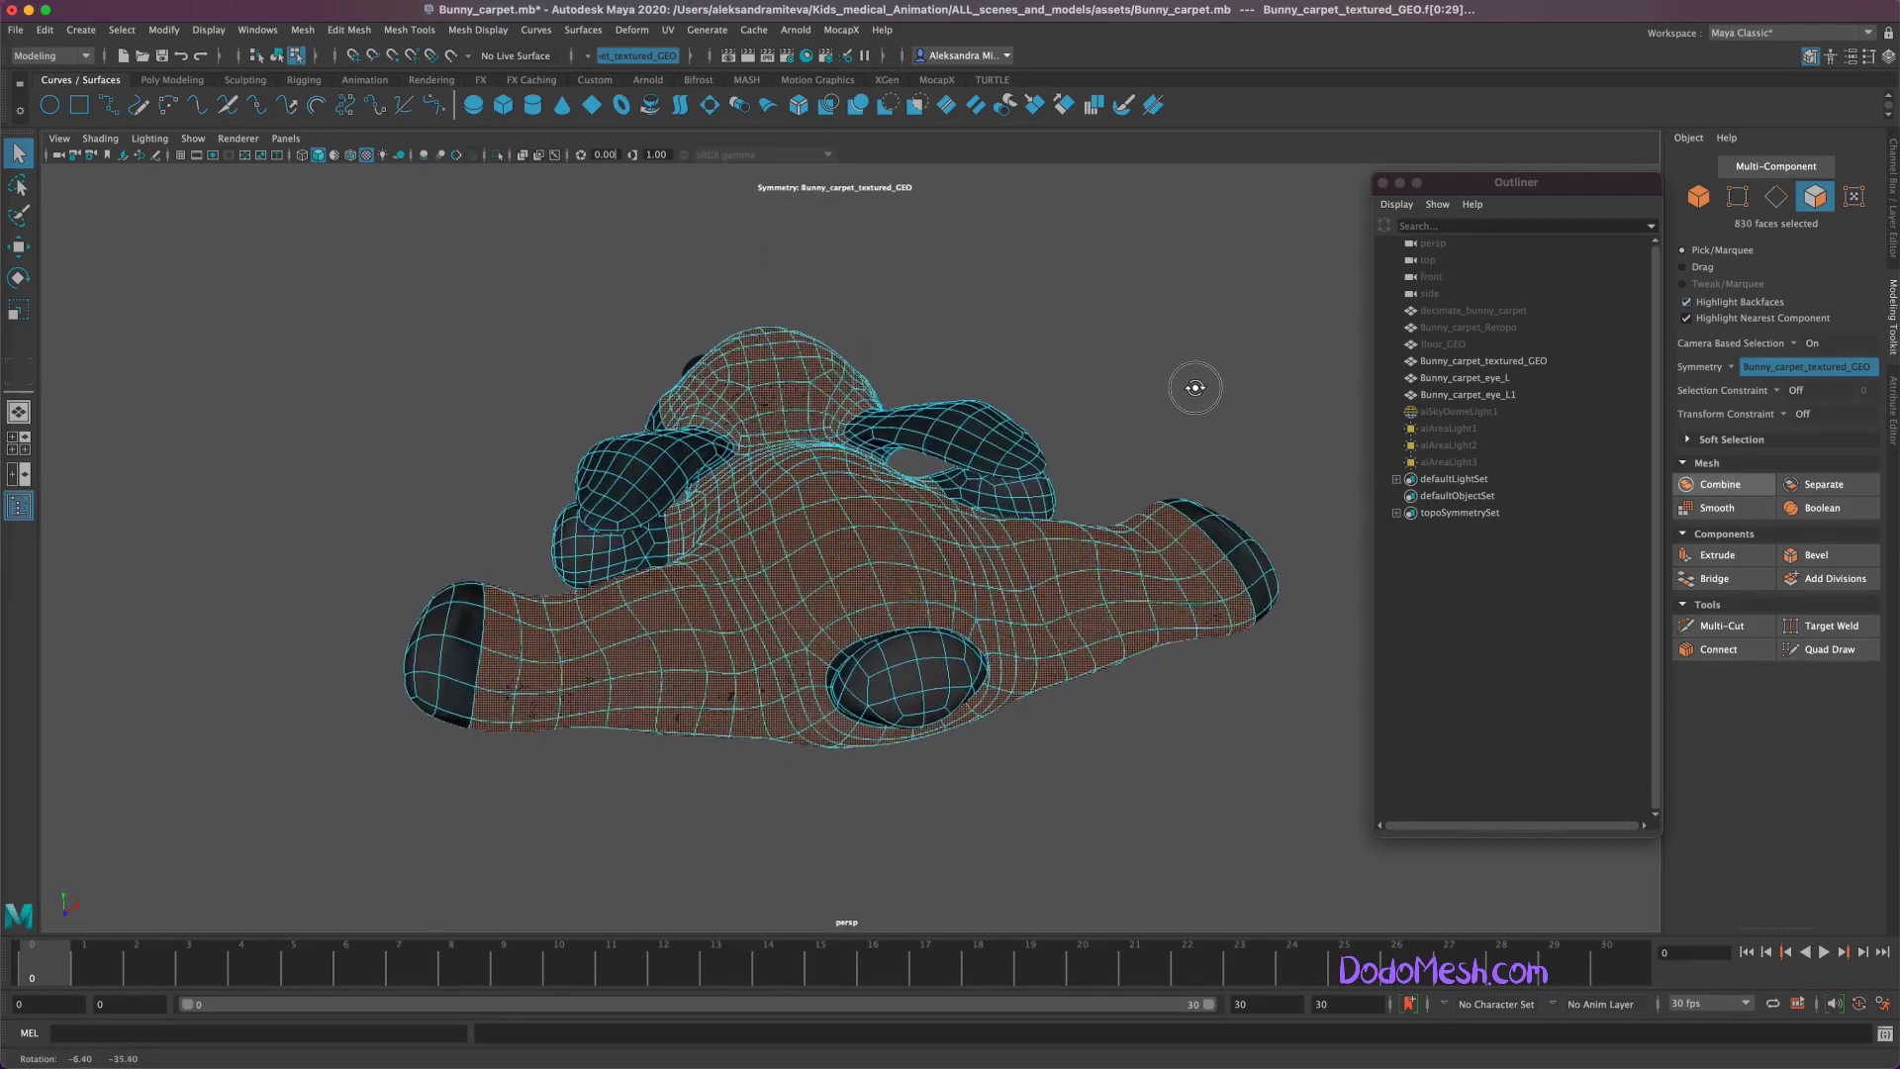
shift+click(695, 485)
alt+drag(793, 835, 912, 749)
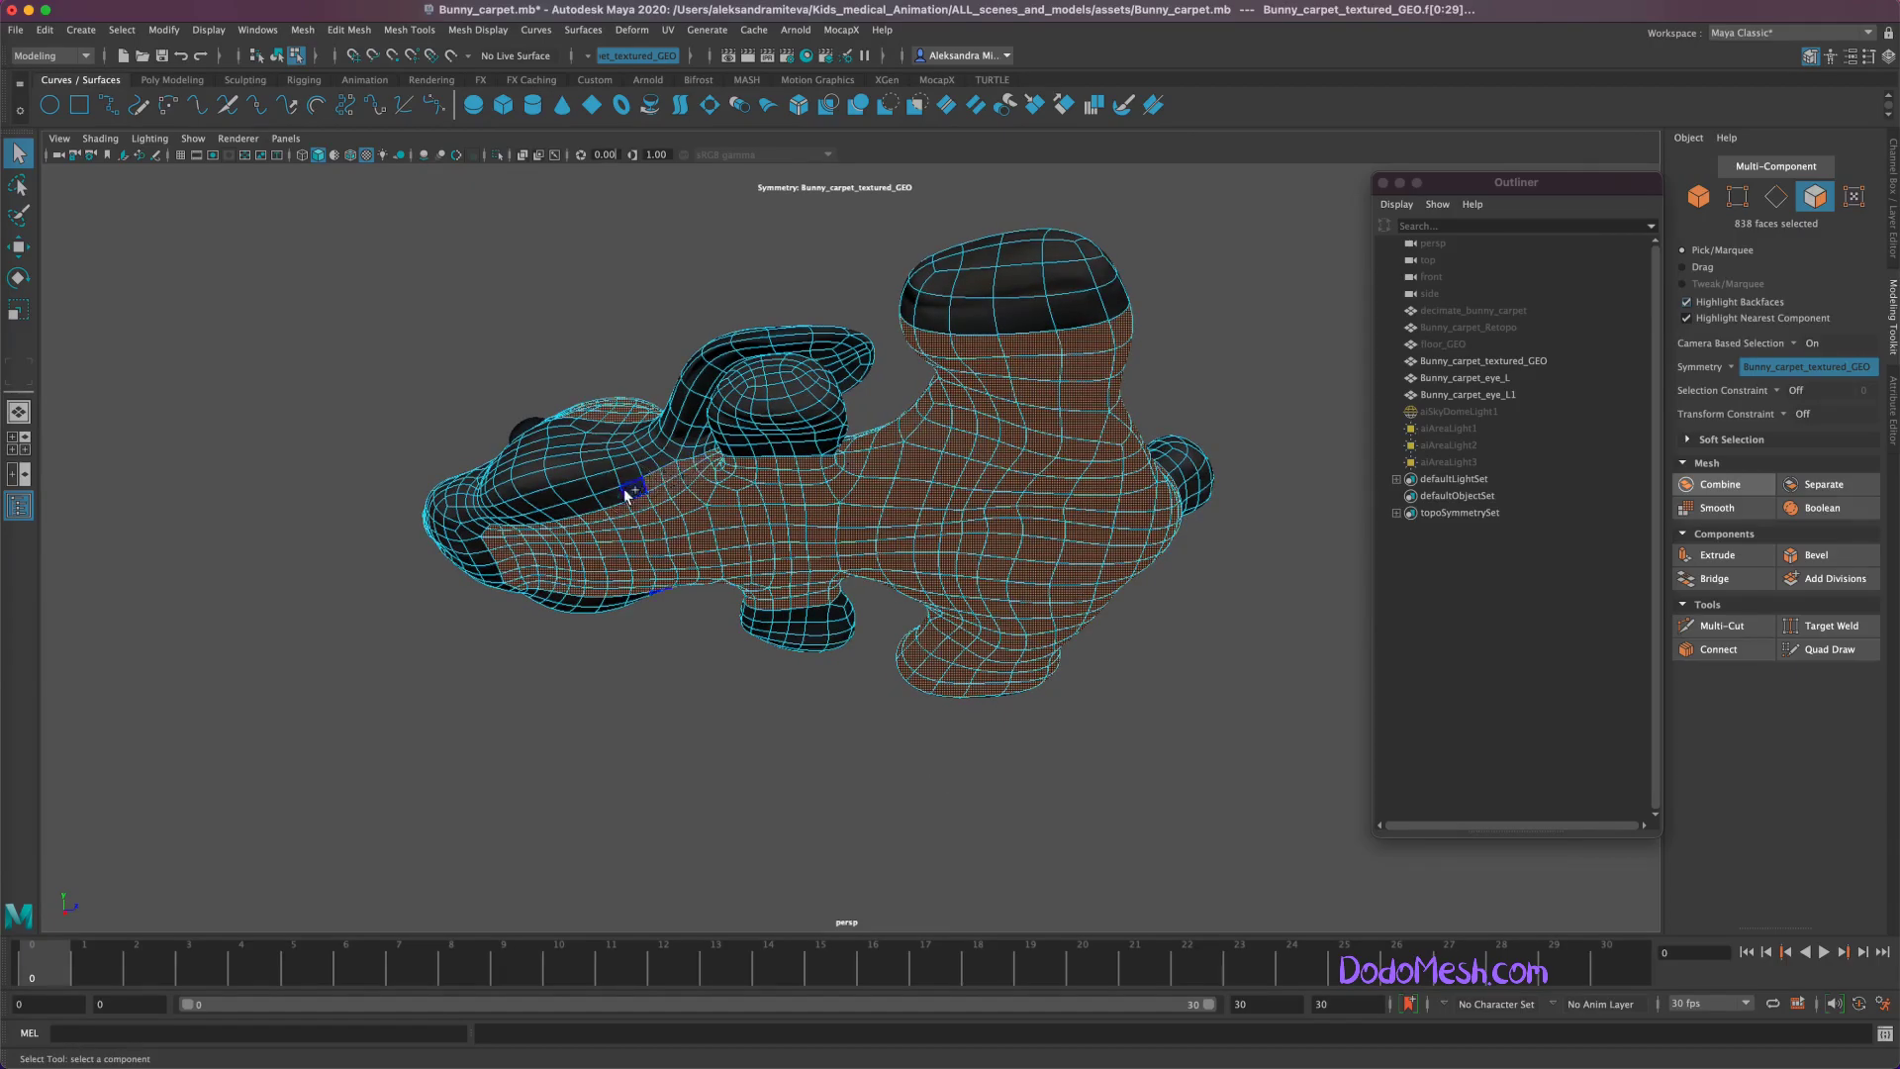
alt+drag(678, 731, 967, 738)
shift+click(967, 737)
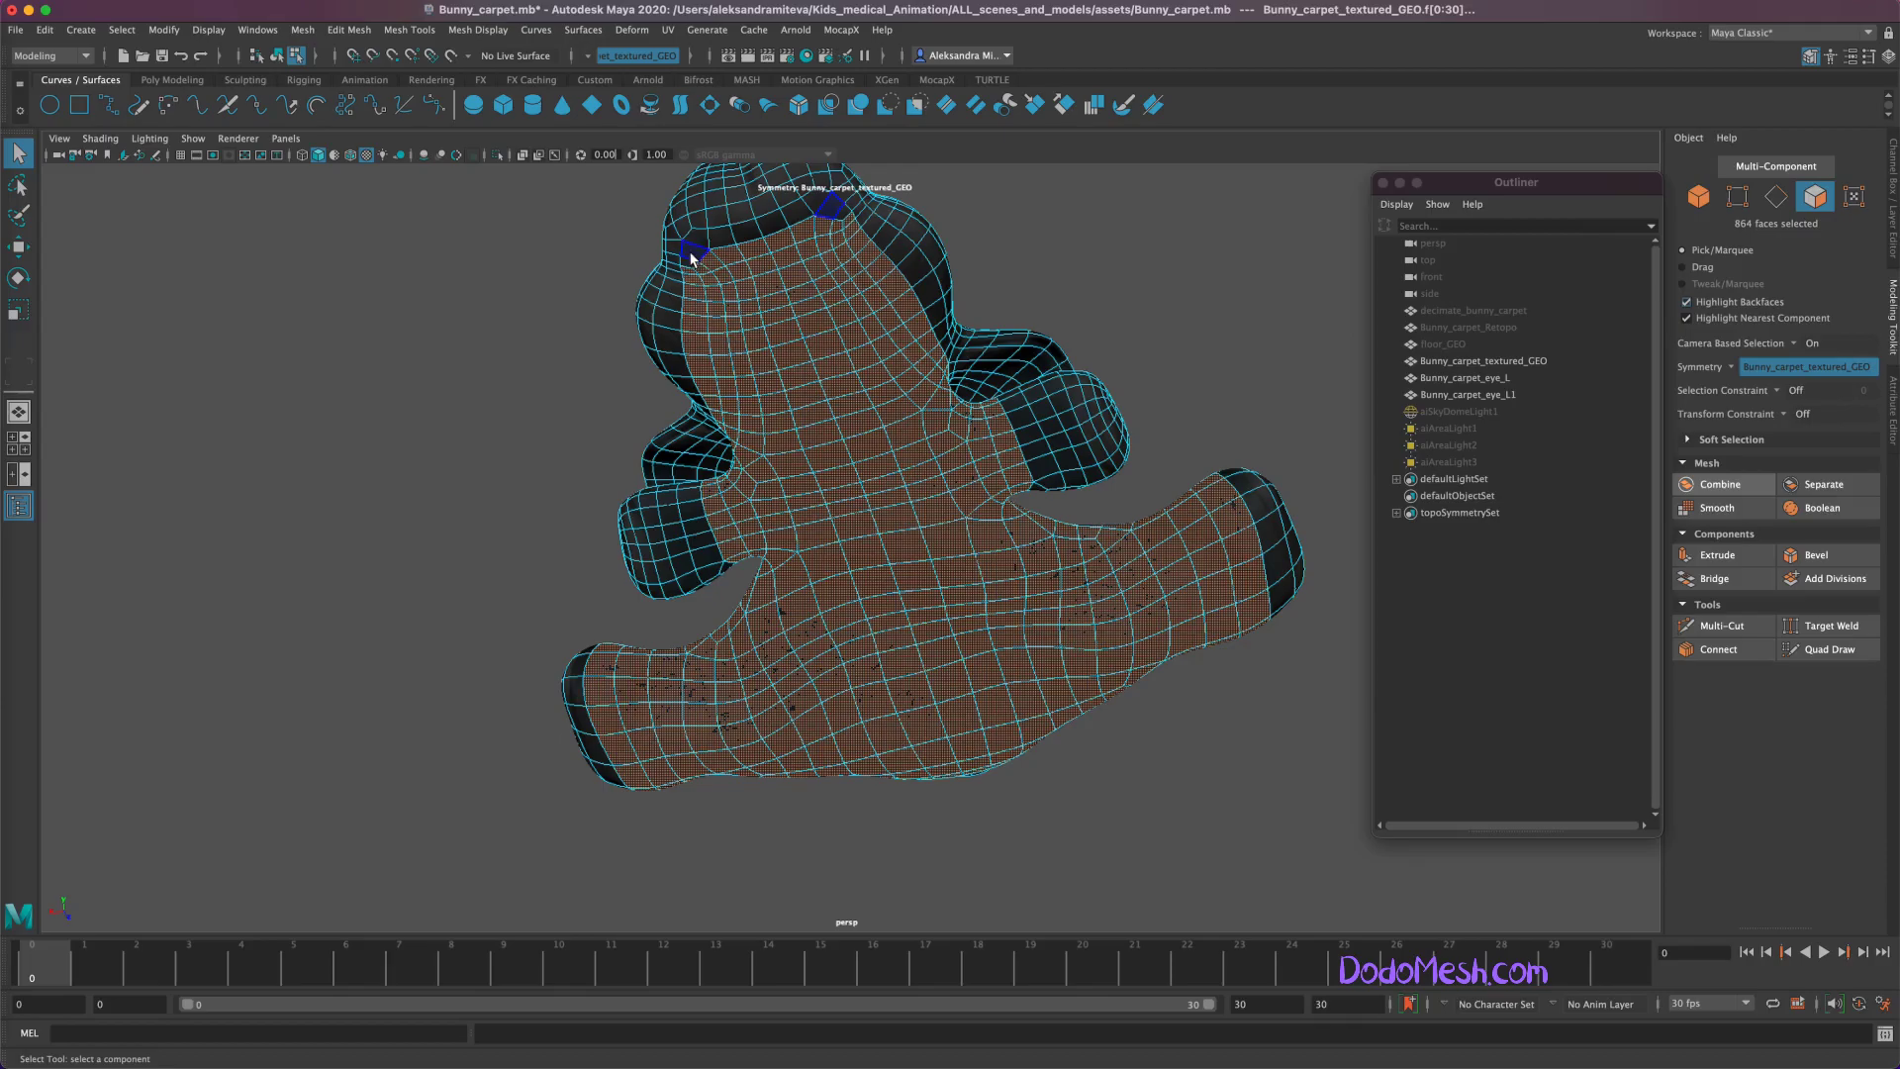
Step: Add more carpet faces and loops, removing an unwanted loop and a stray face
mouse_move(1232, 742)
alt+mouse_down()
mouse_move(1179, 772)
mouse_move(1161, 884)
mouse_move(1307, 763)
alt+mouse_up()
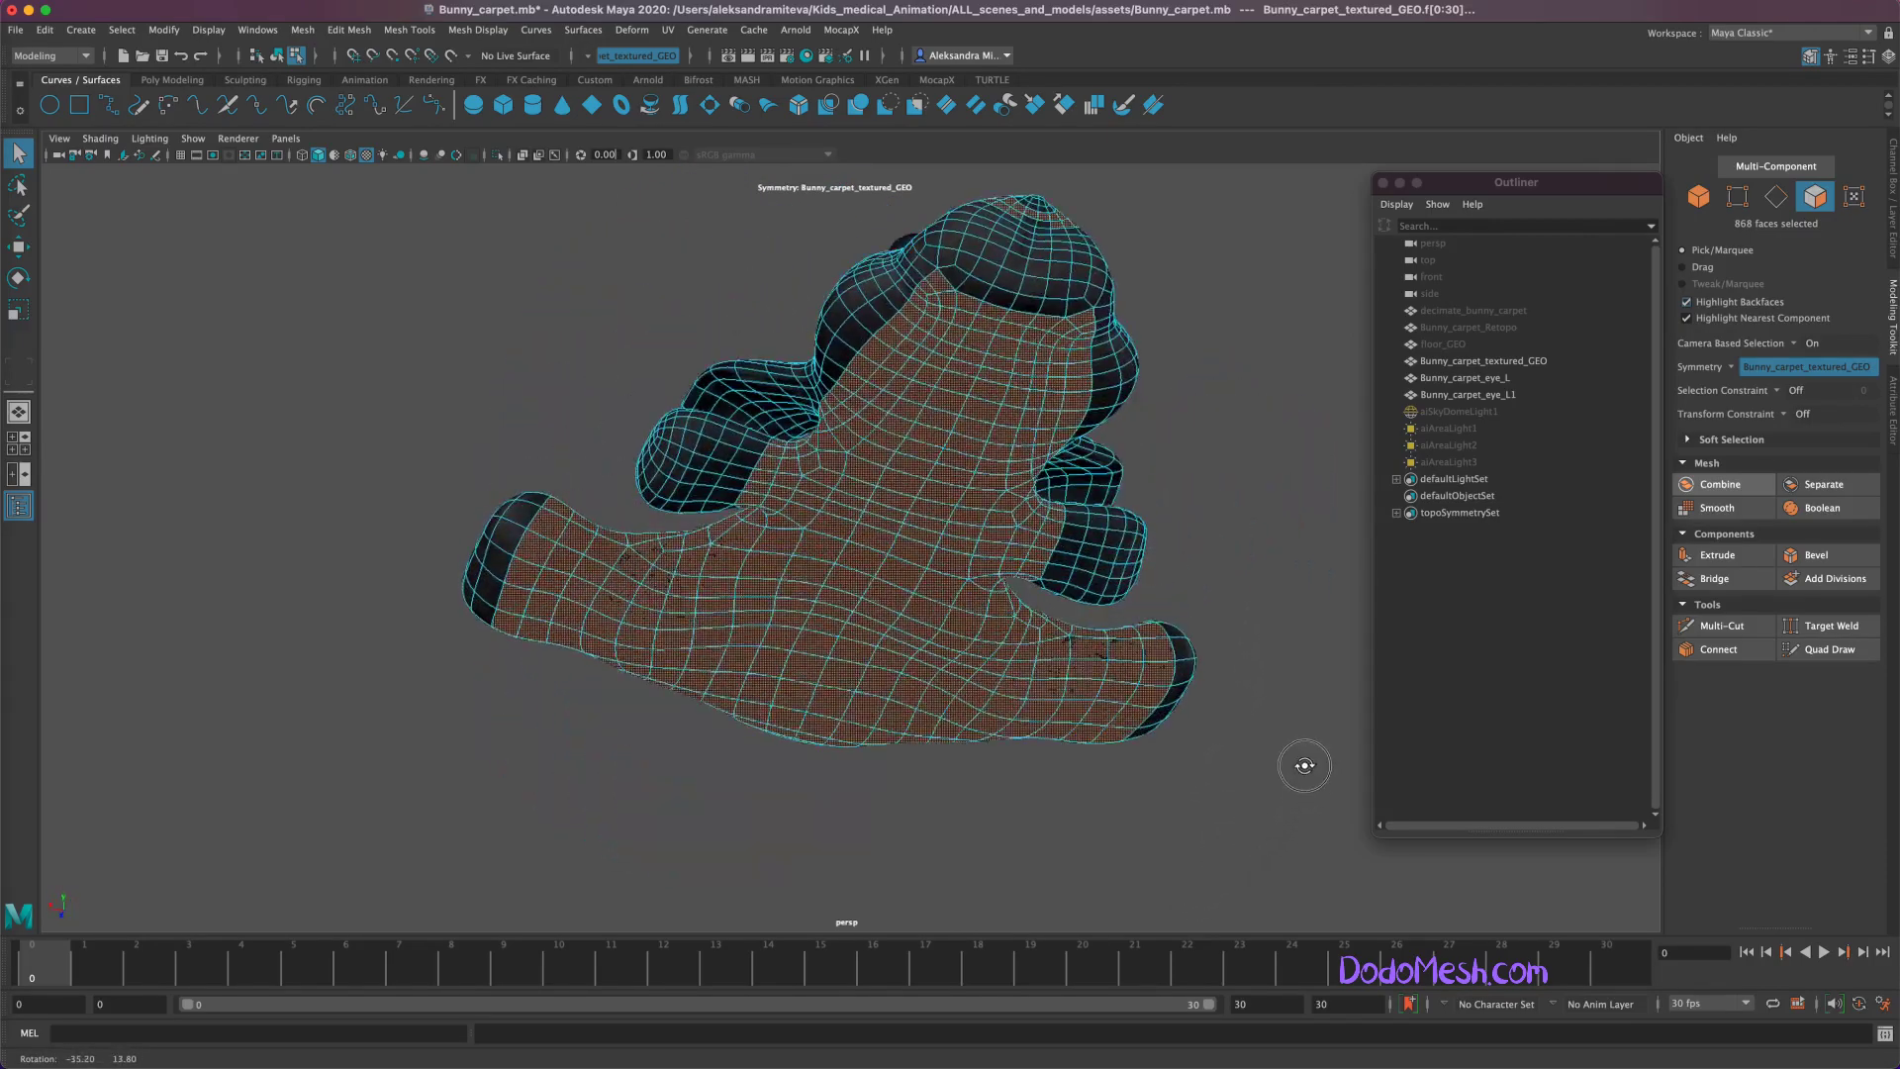
shift+double_click(740, 475)
ctrl+double_click(750, 439)
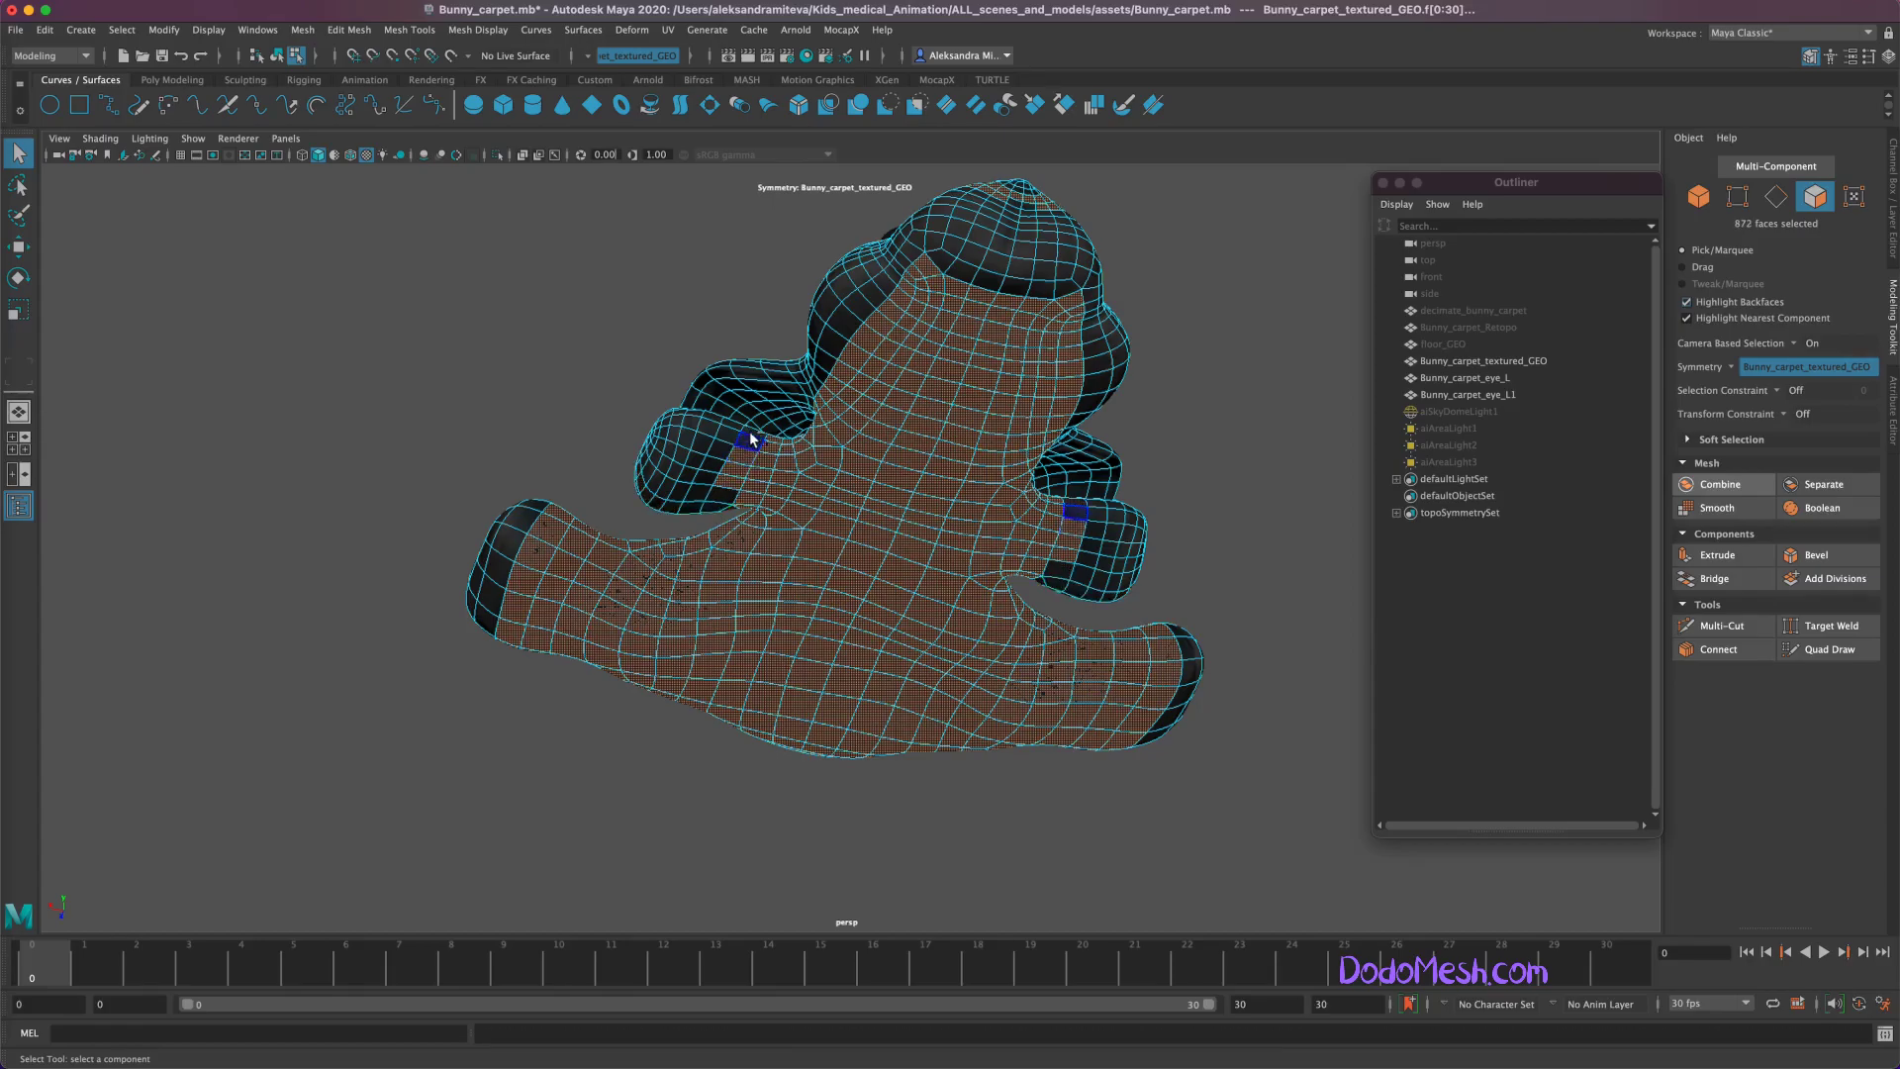
shift+click(713, 502)
mouse_move(712, 503)
alt+mouse_down()
mouse_move(1023, 810)
mouse_move(1119, 793)
alt+mouse_up()
shift+click(964, 473)
mouse_move(965, 473)
alt+mouse_down()
mouse_move(1250, 572)
mouse_move(970, 527)
mouse_move(1136, 700)
mouse_move(1013, 496)
alt+mouse_up()
shift+click(998, 528)
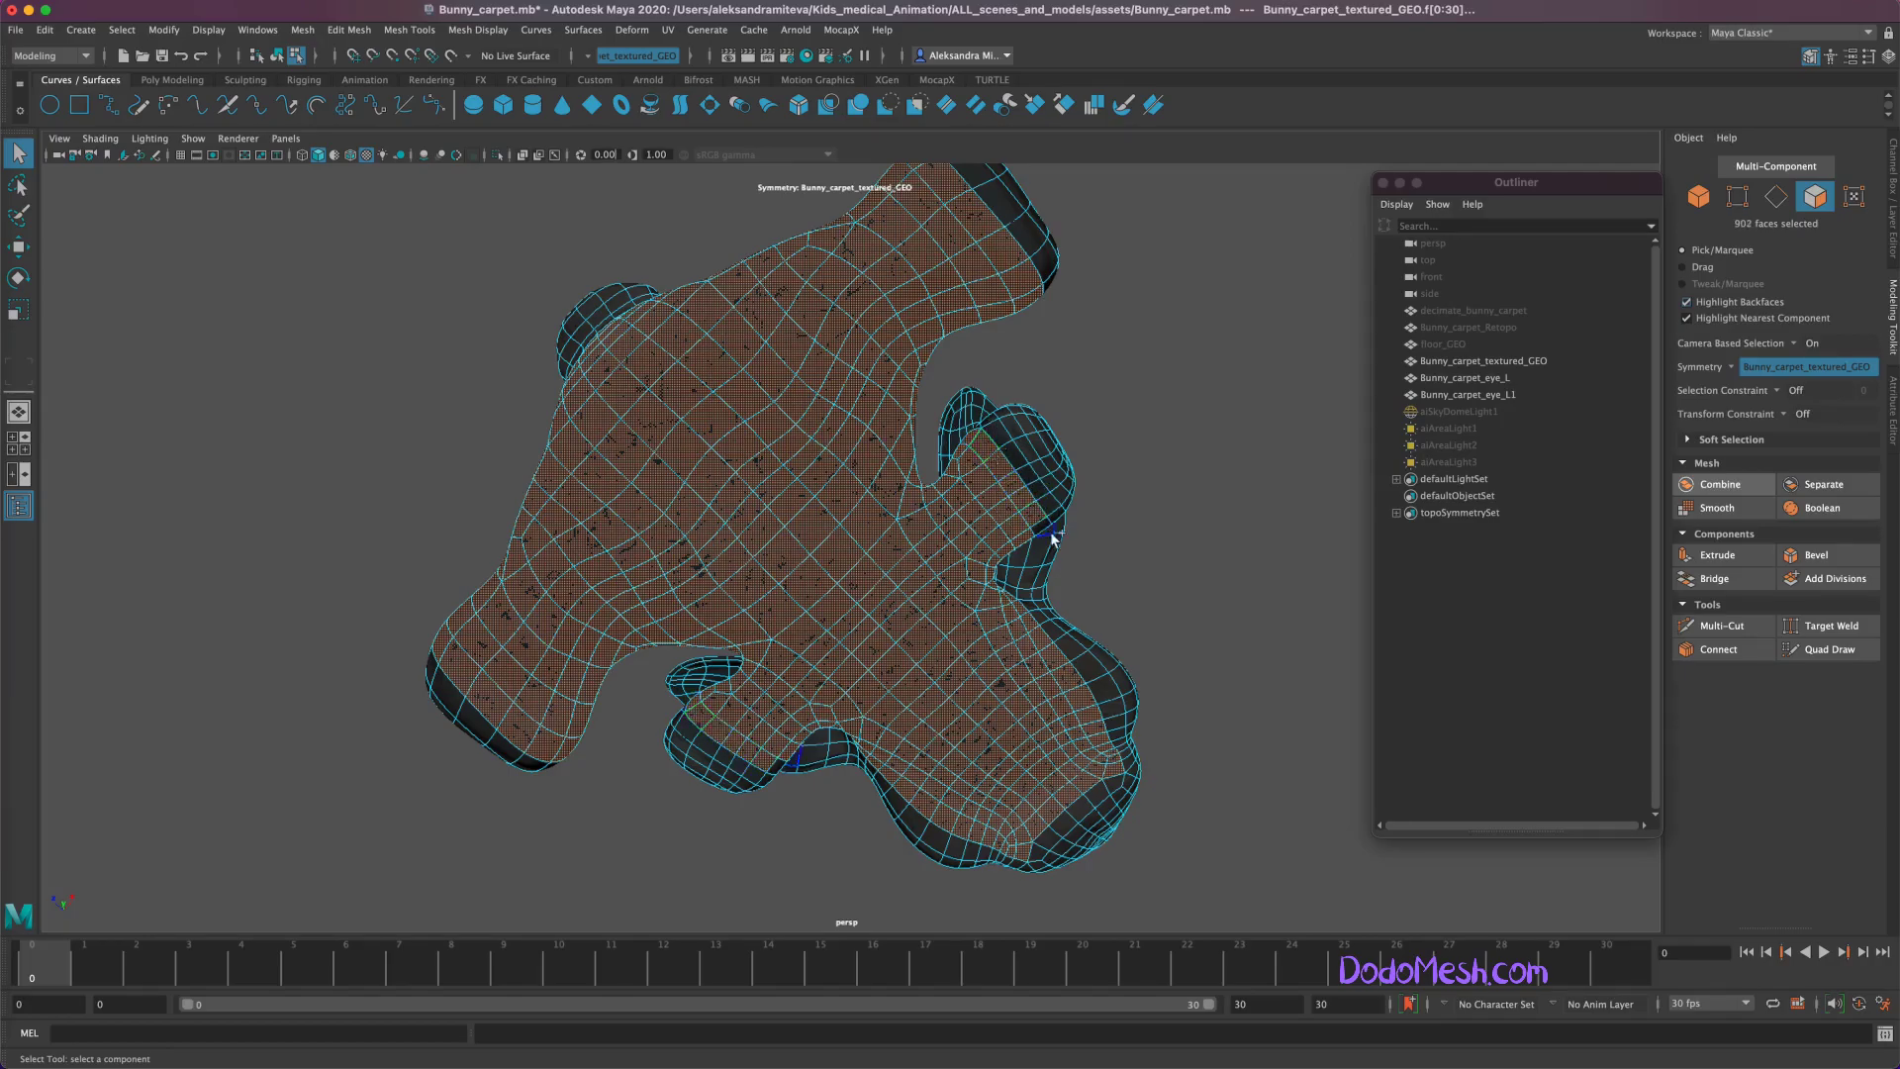
alt+drag(1134, 460, 1002, 502)
ctrl+click(1002, 502)
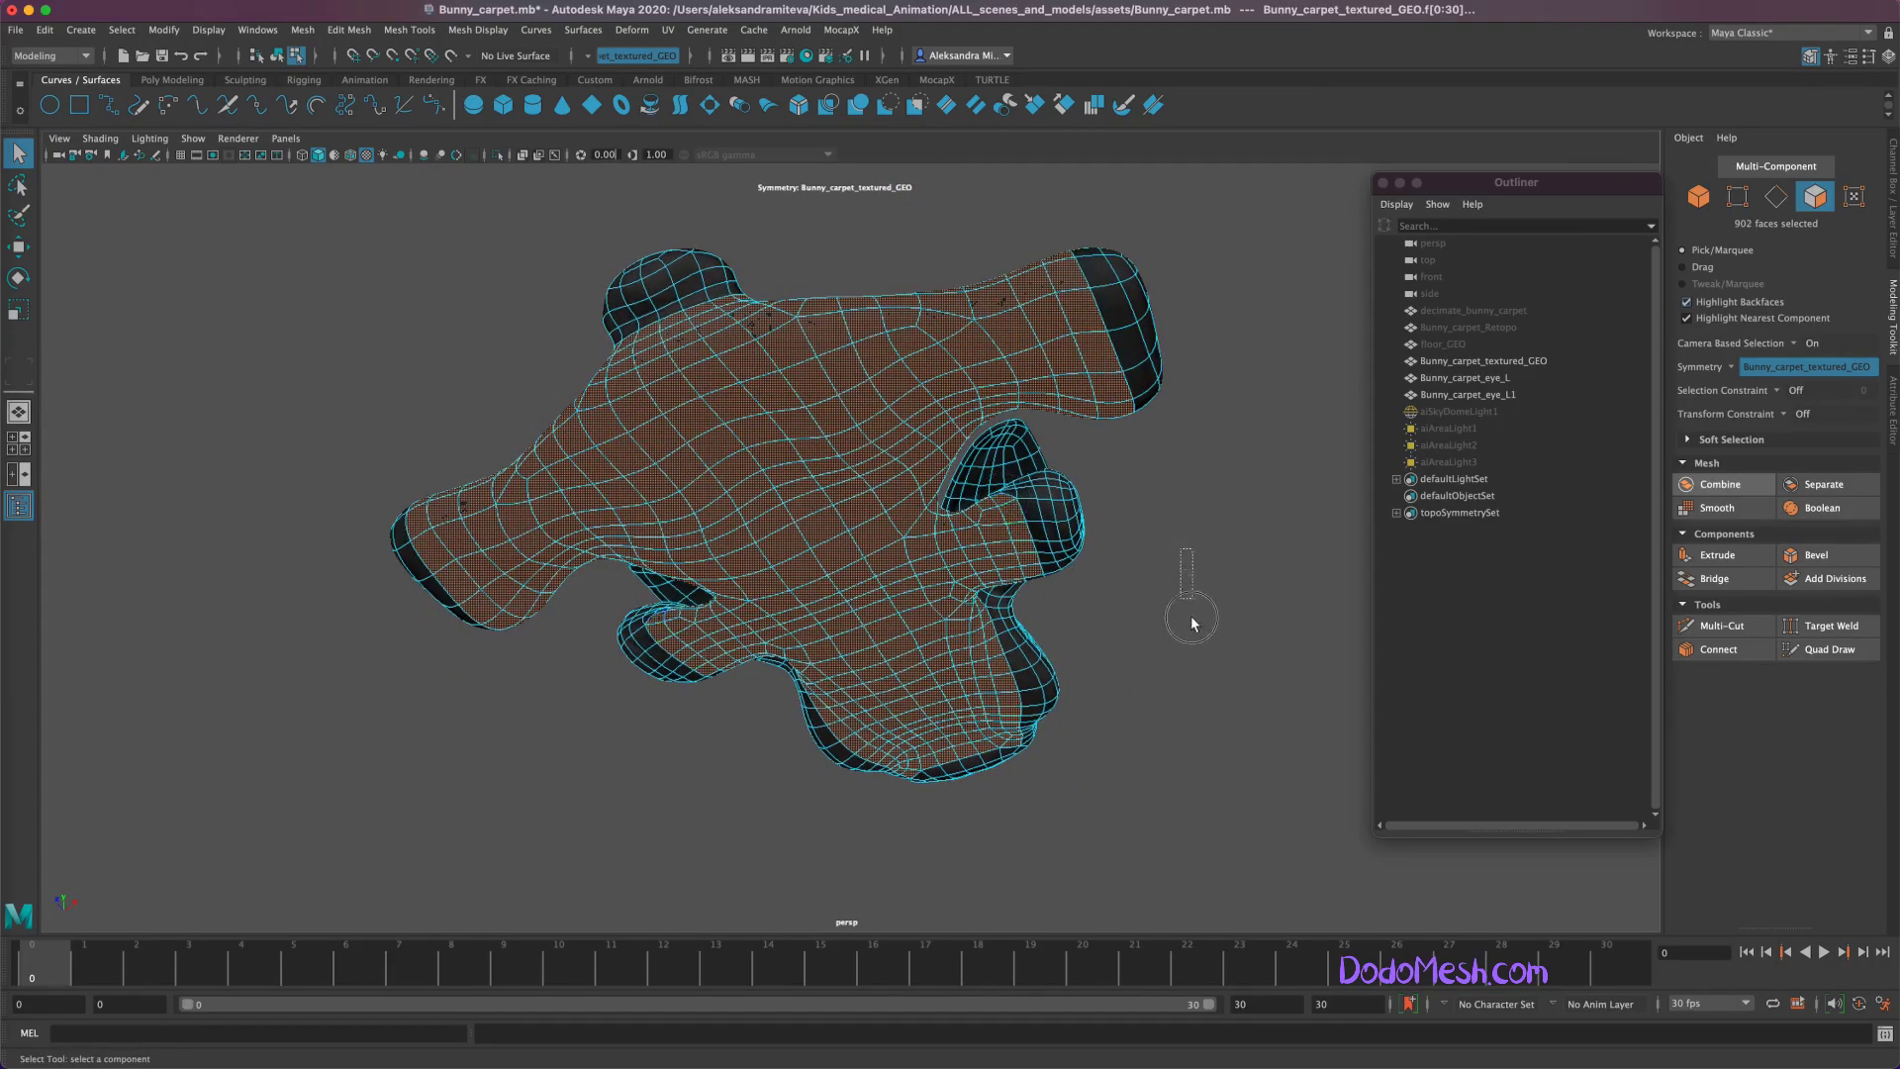
Step: Deselect non-carpet faces and add the last carpet faces, reaching 1020 selected
mouse_move(1191, 611)
alt+mouse_down()
mouse_move(1205, 755)
mouse_move(1230, 765)
alt+mouse_up()
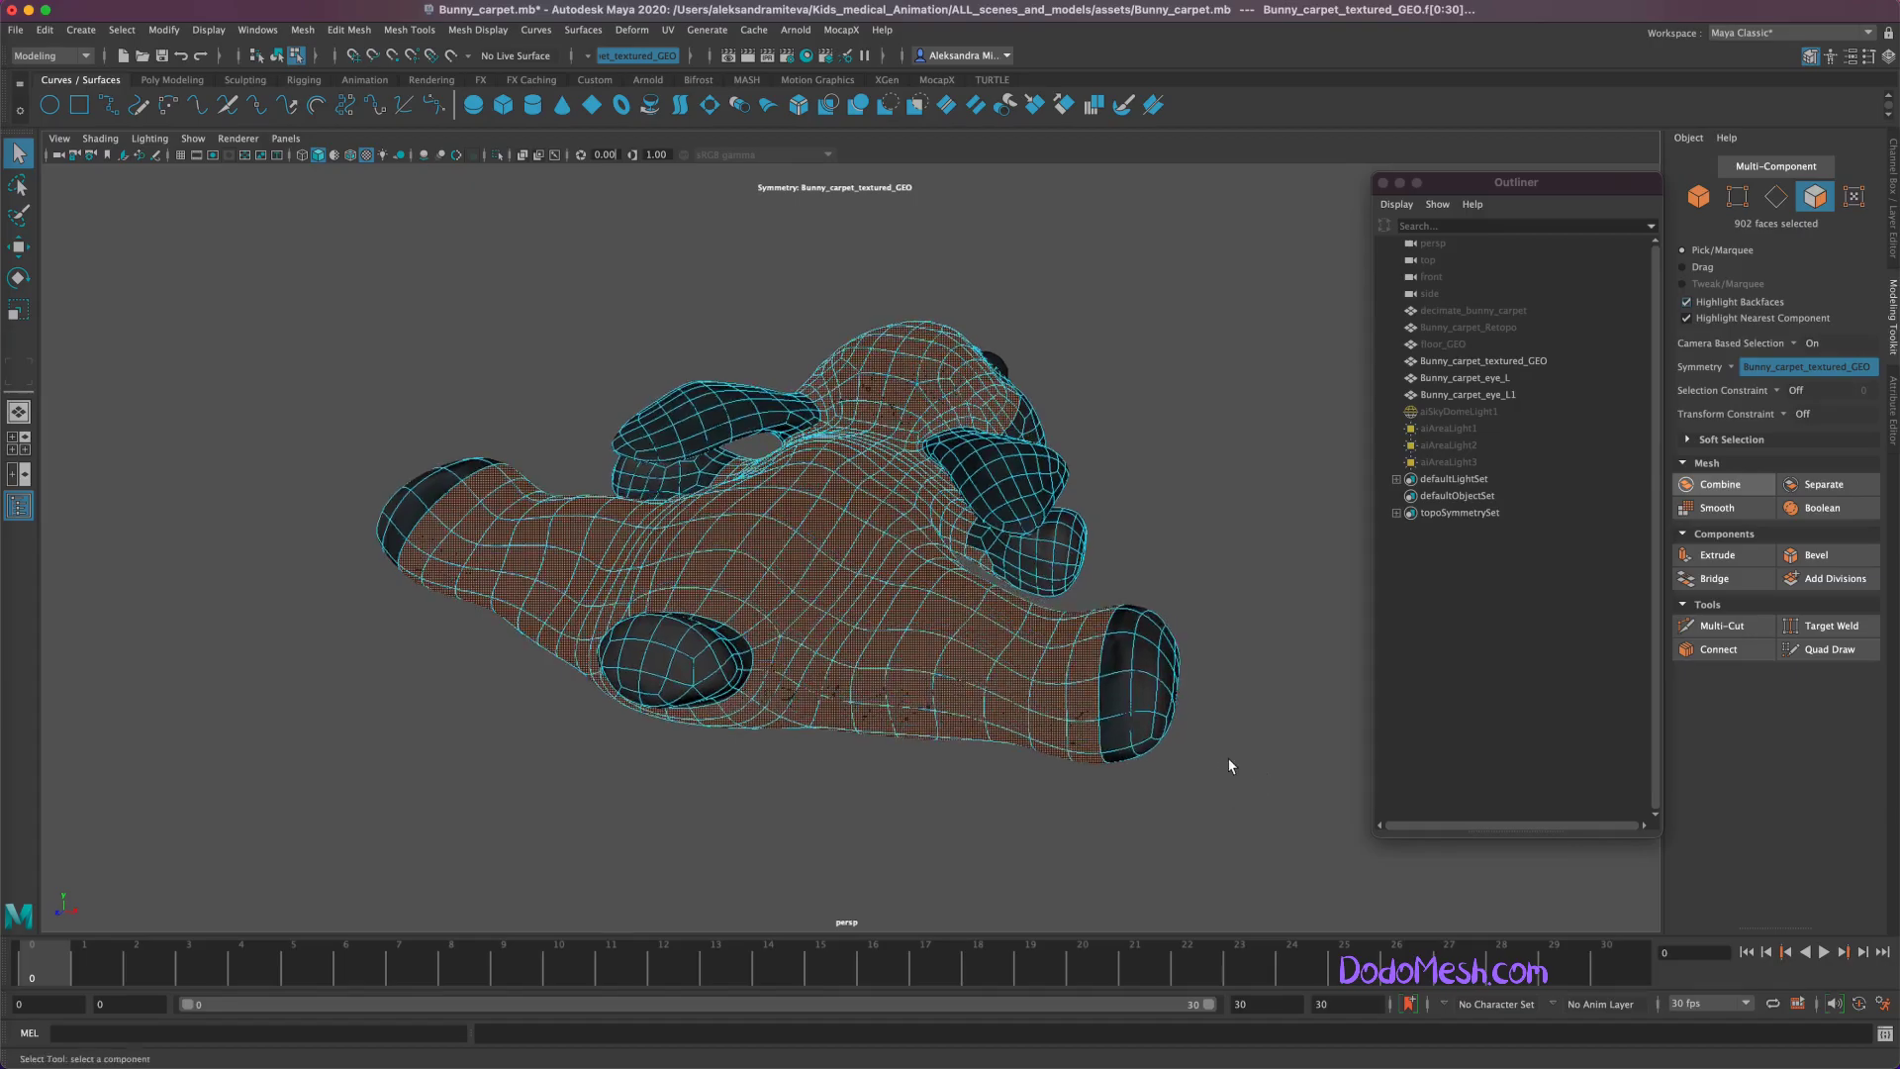
mouse_move(1020, 584)
alt+mouse_down()
mouse_move(1090, 657)
mouse_move(1018, 644)
alt+mouse_up()
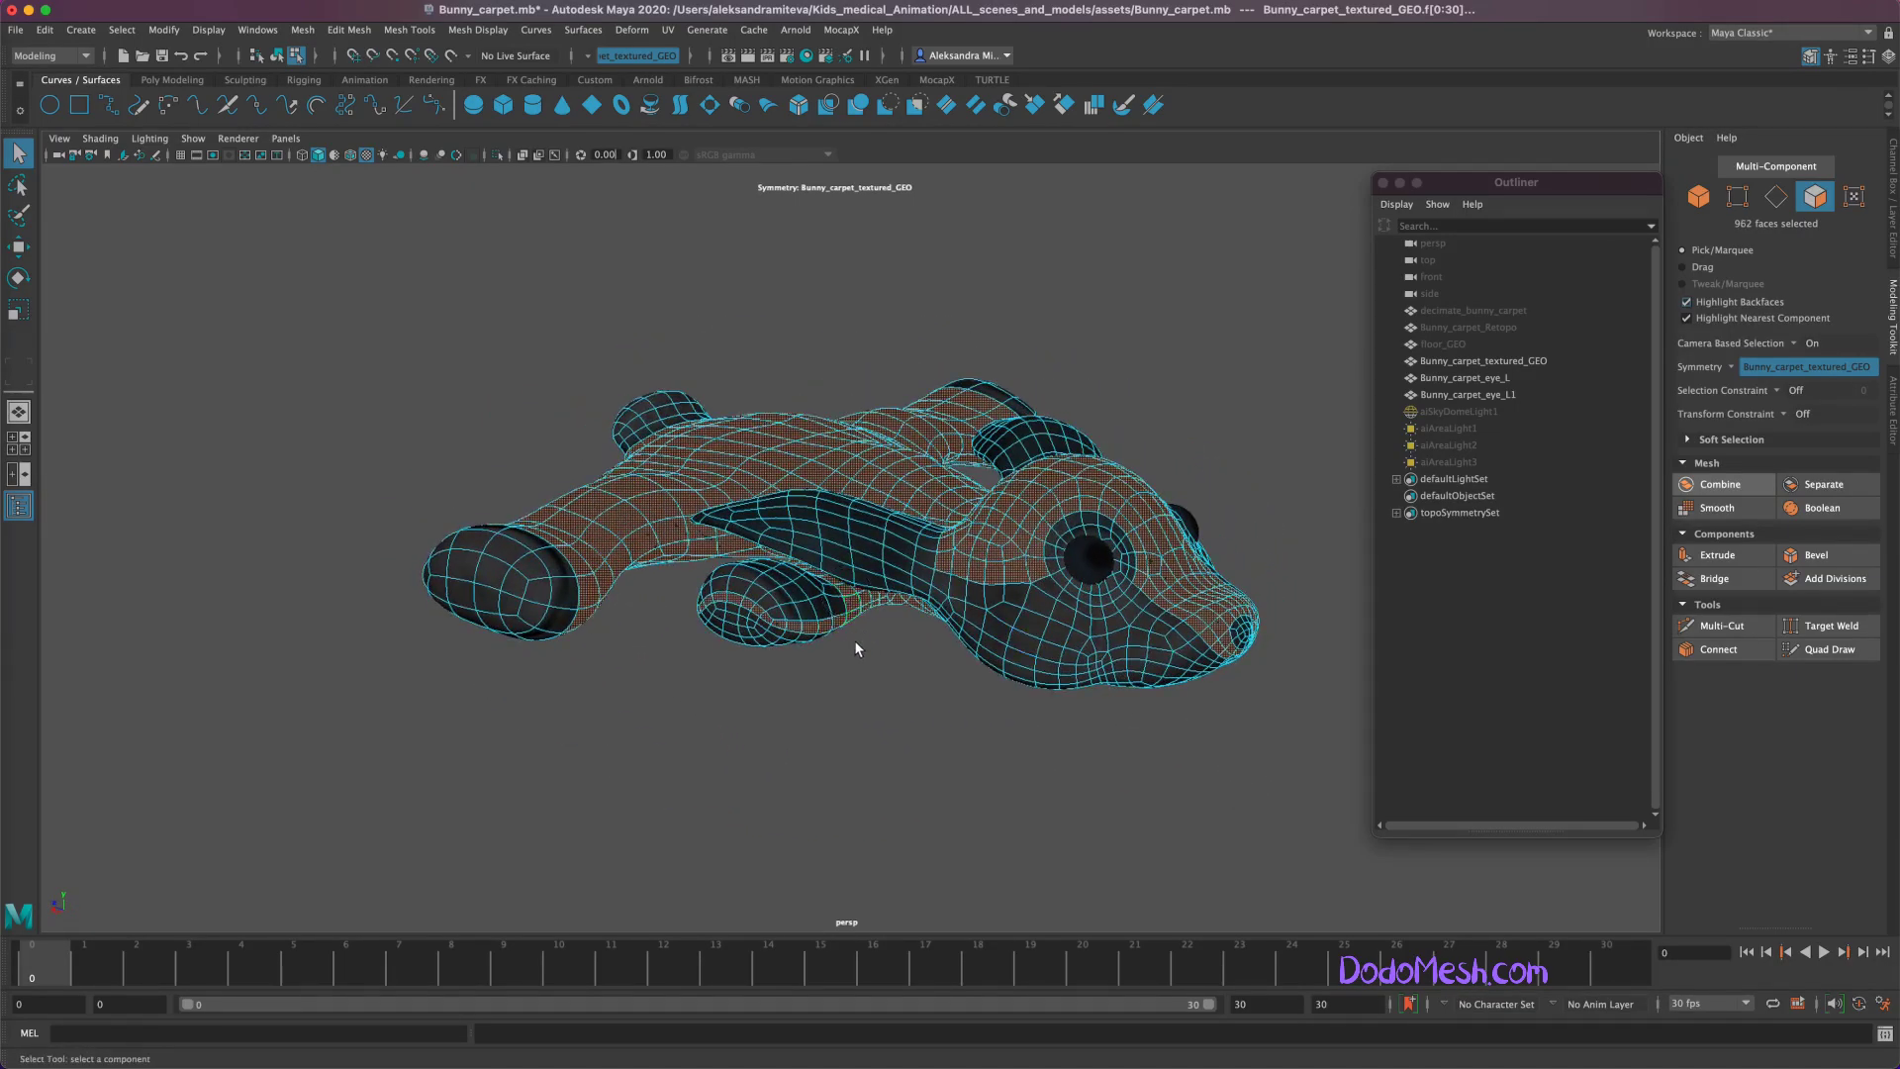
ctrl+click(814, 573)
mouse_move(814, 573)
alt+mouse_down()
mouse_move(870, 768)
mouse_move(754, 552)
mouse_move(775, 733)
alt+mouse_up()
shift+click(721, 538)
mouse_move(721, 538)
alt+mouse_down()
mouse_move(1025, 832)
mouse_move(1191, 812)
mouse_move(991, 510)
alt+mouse_up()
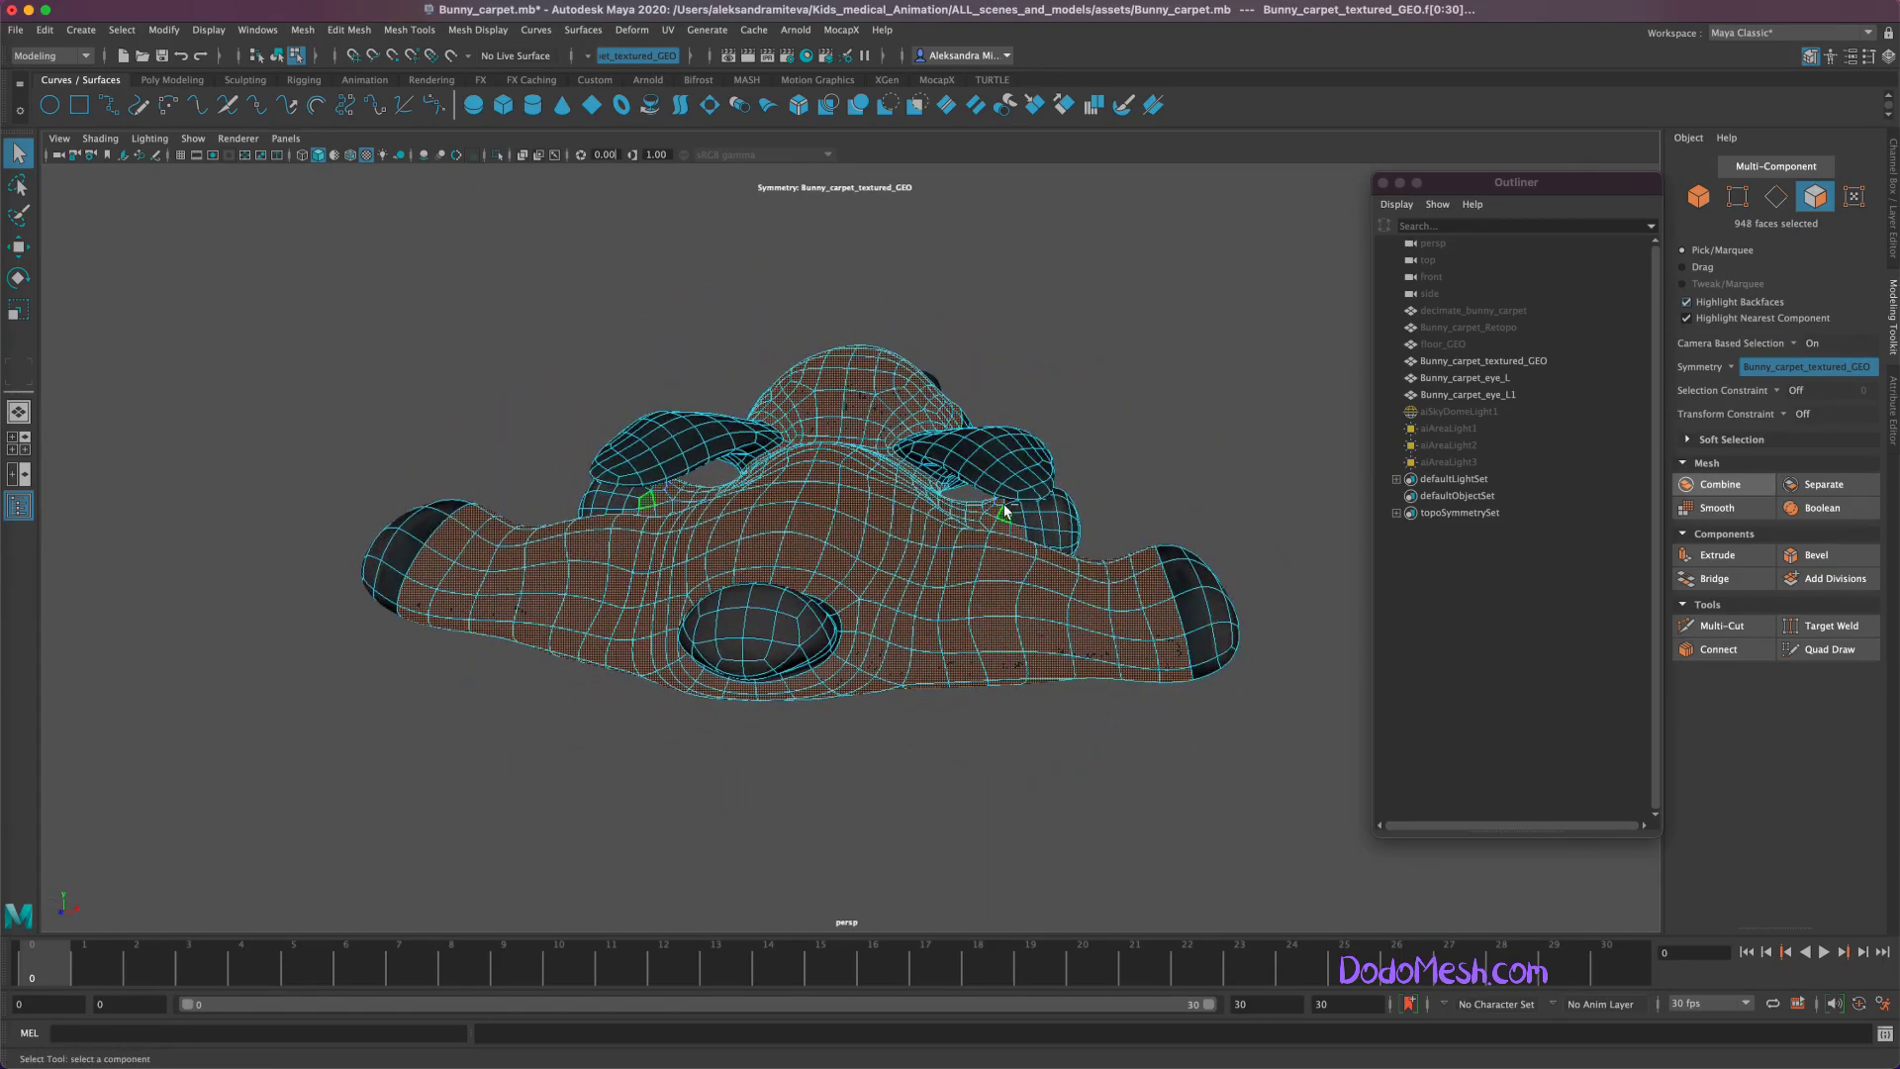
mouse_move(625, 498)
alt+mouse_down()
mouse_move(1073, 793)
mouse_move(891, 793)
mouse_move(884, 601)
alt+mouse_up()
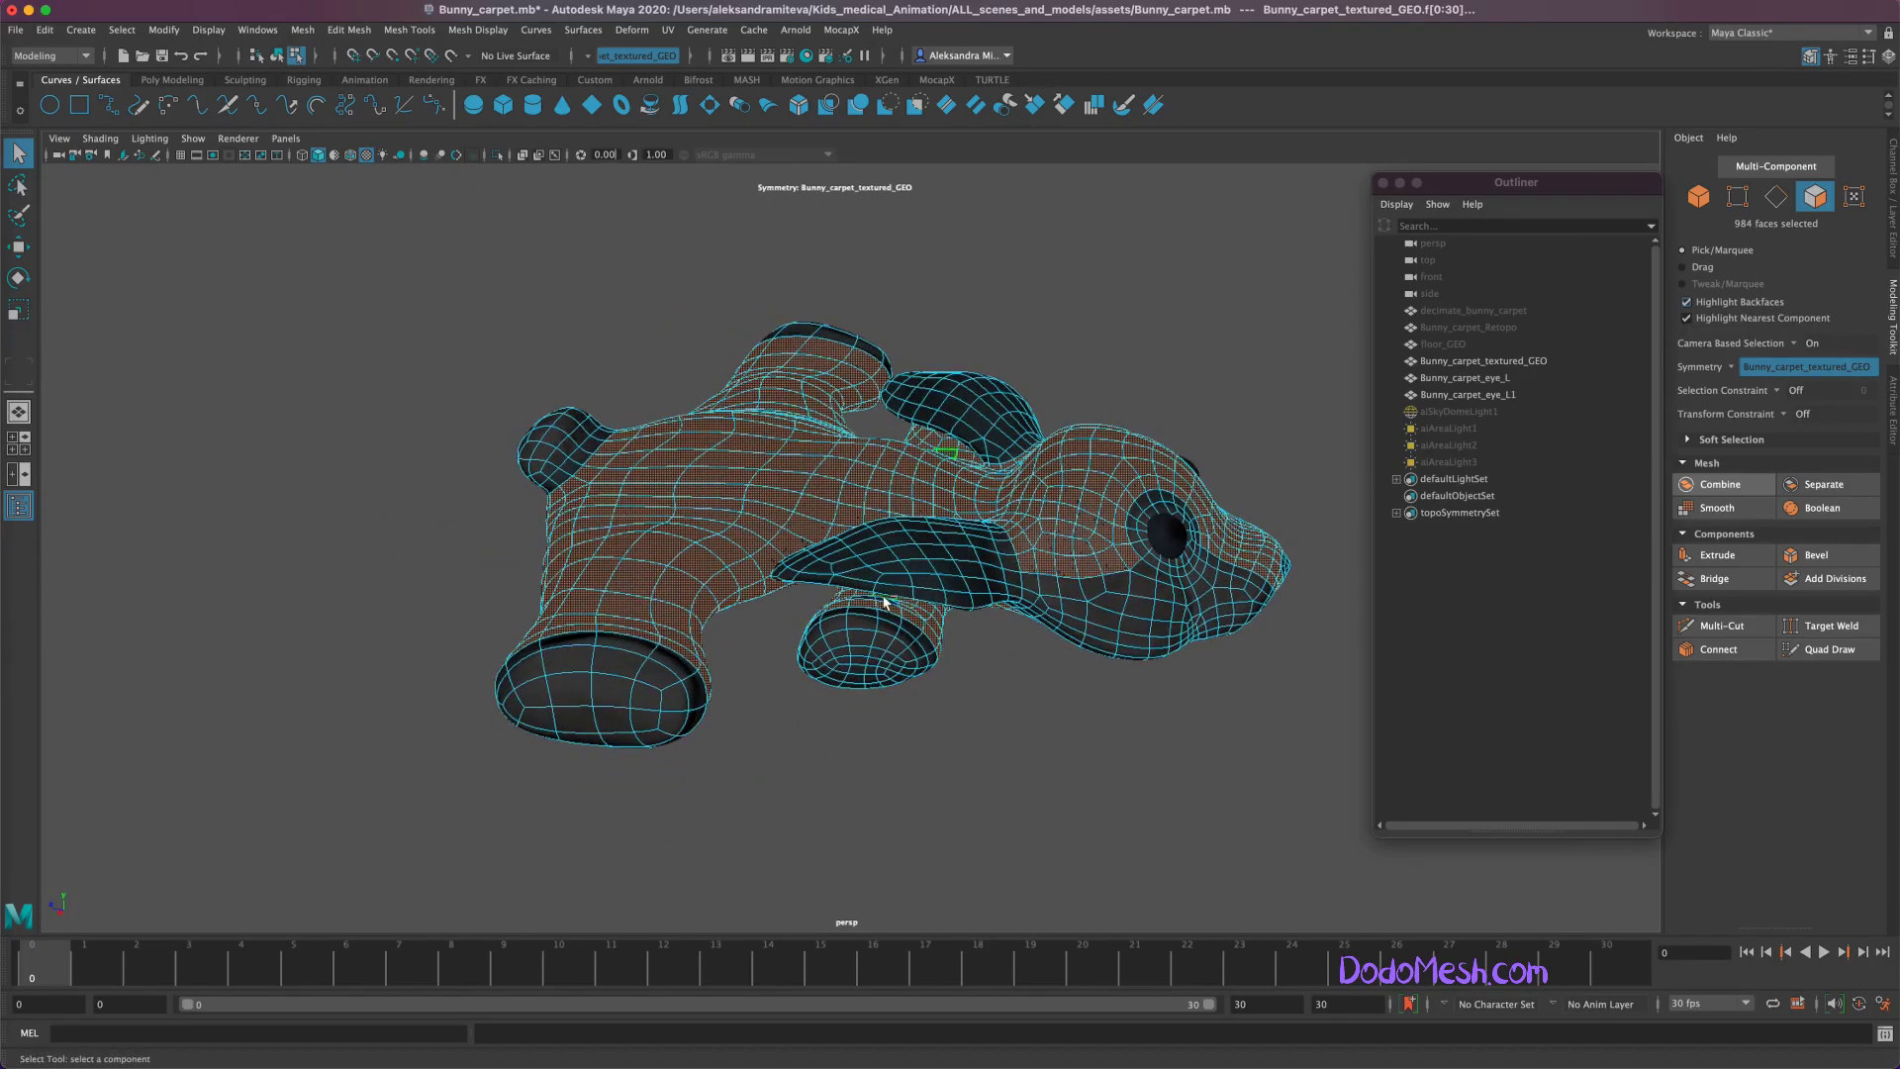
shift+click(941, 720)
alt+drag(913, 742, 693, 450)
mouse_move(1289, 789)
alt+mouse_down()
mouse_move(1315, 797)
mouse_move(1340, 874)
mouse_move(1095, 882)
mouse_move(1316, 829)
alt+mouse_up()
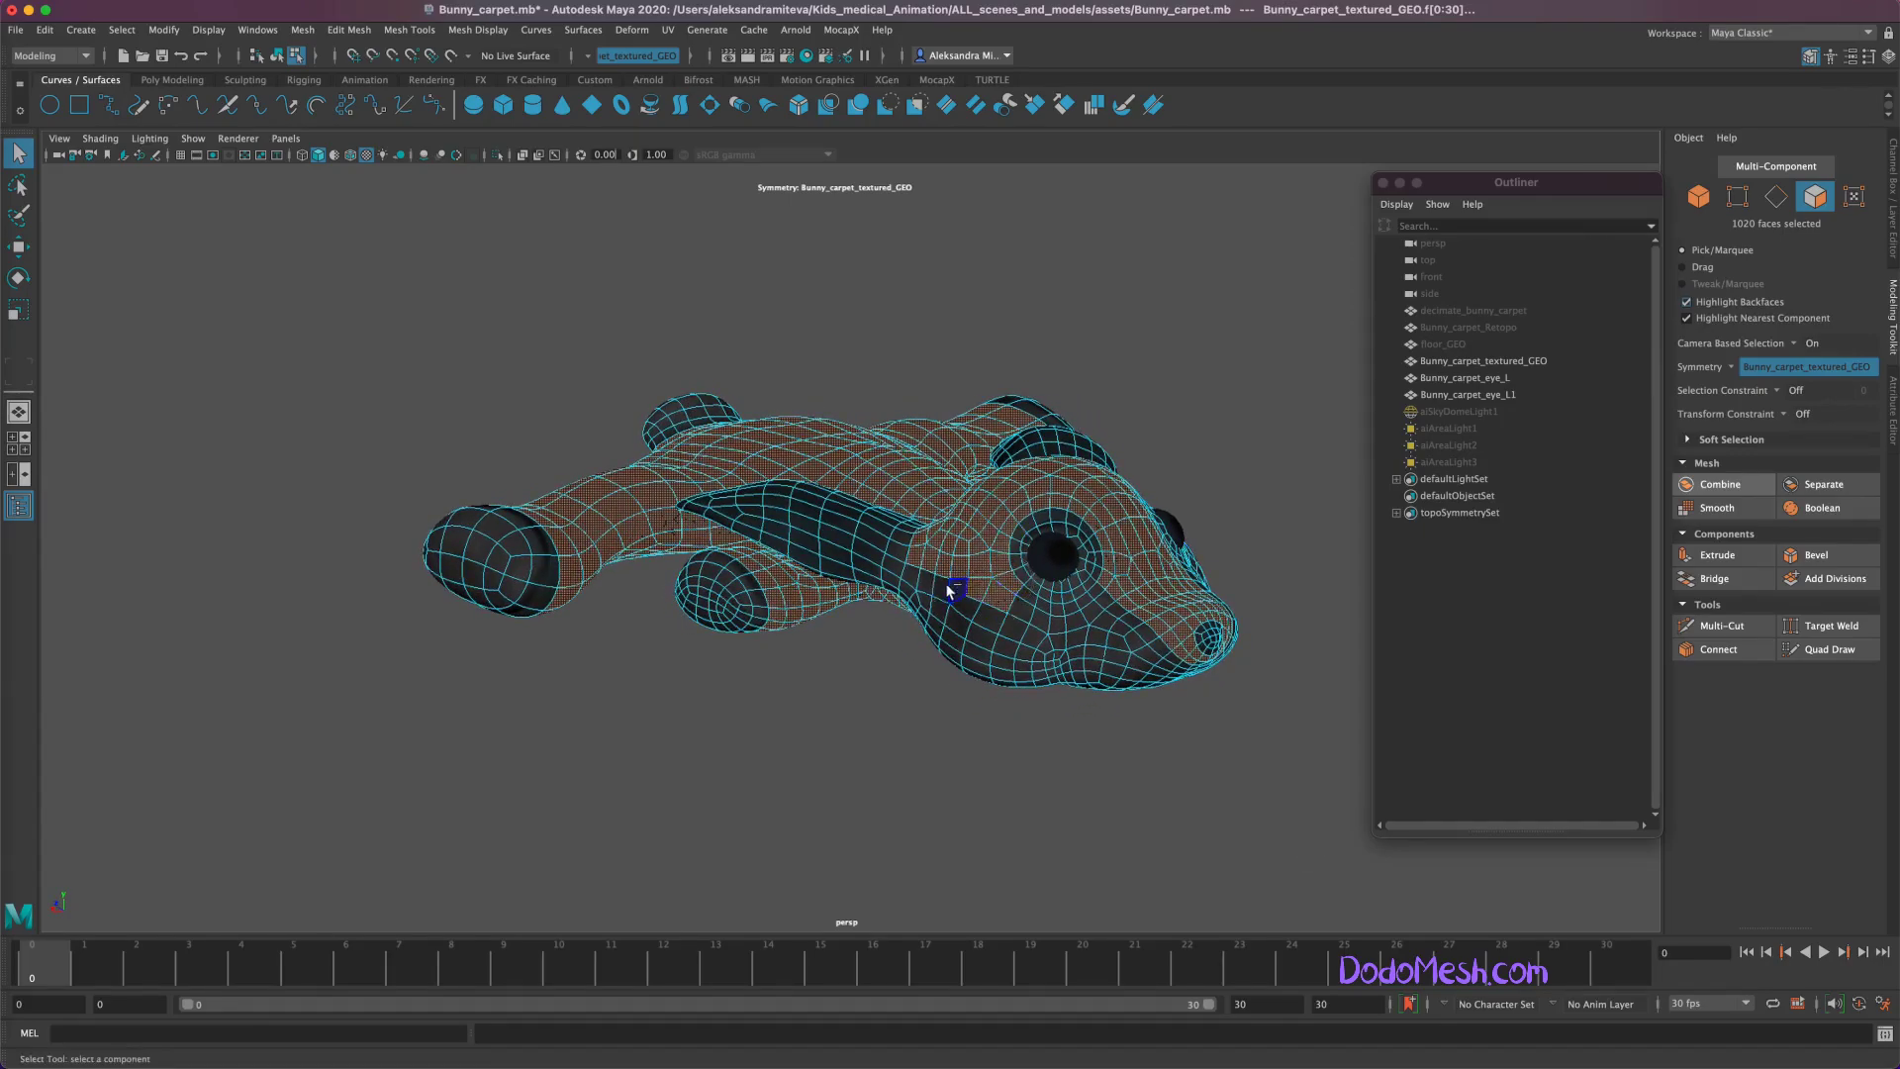
Step: Add a face loop across the bunny's head
alt+drag(1088, 772, 1168, 822)
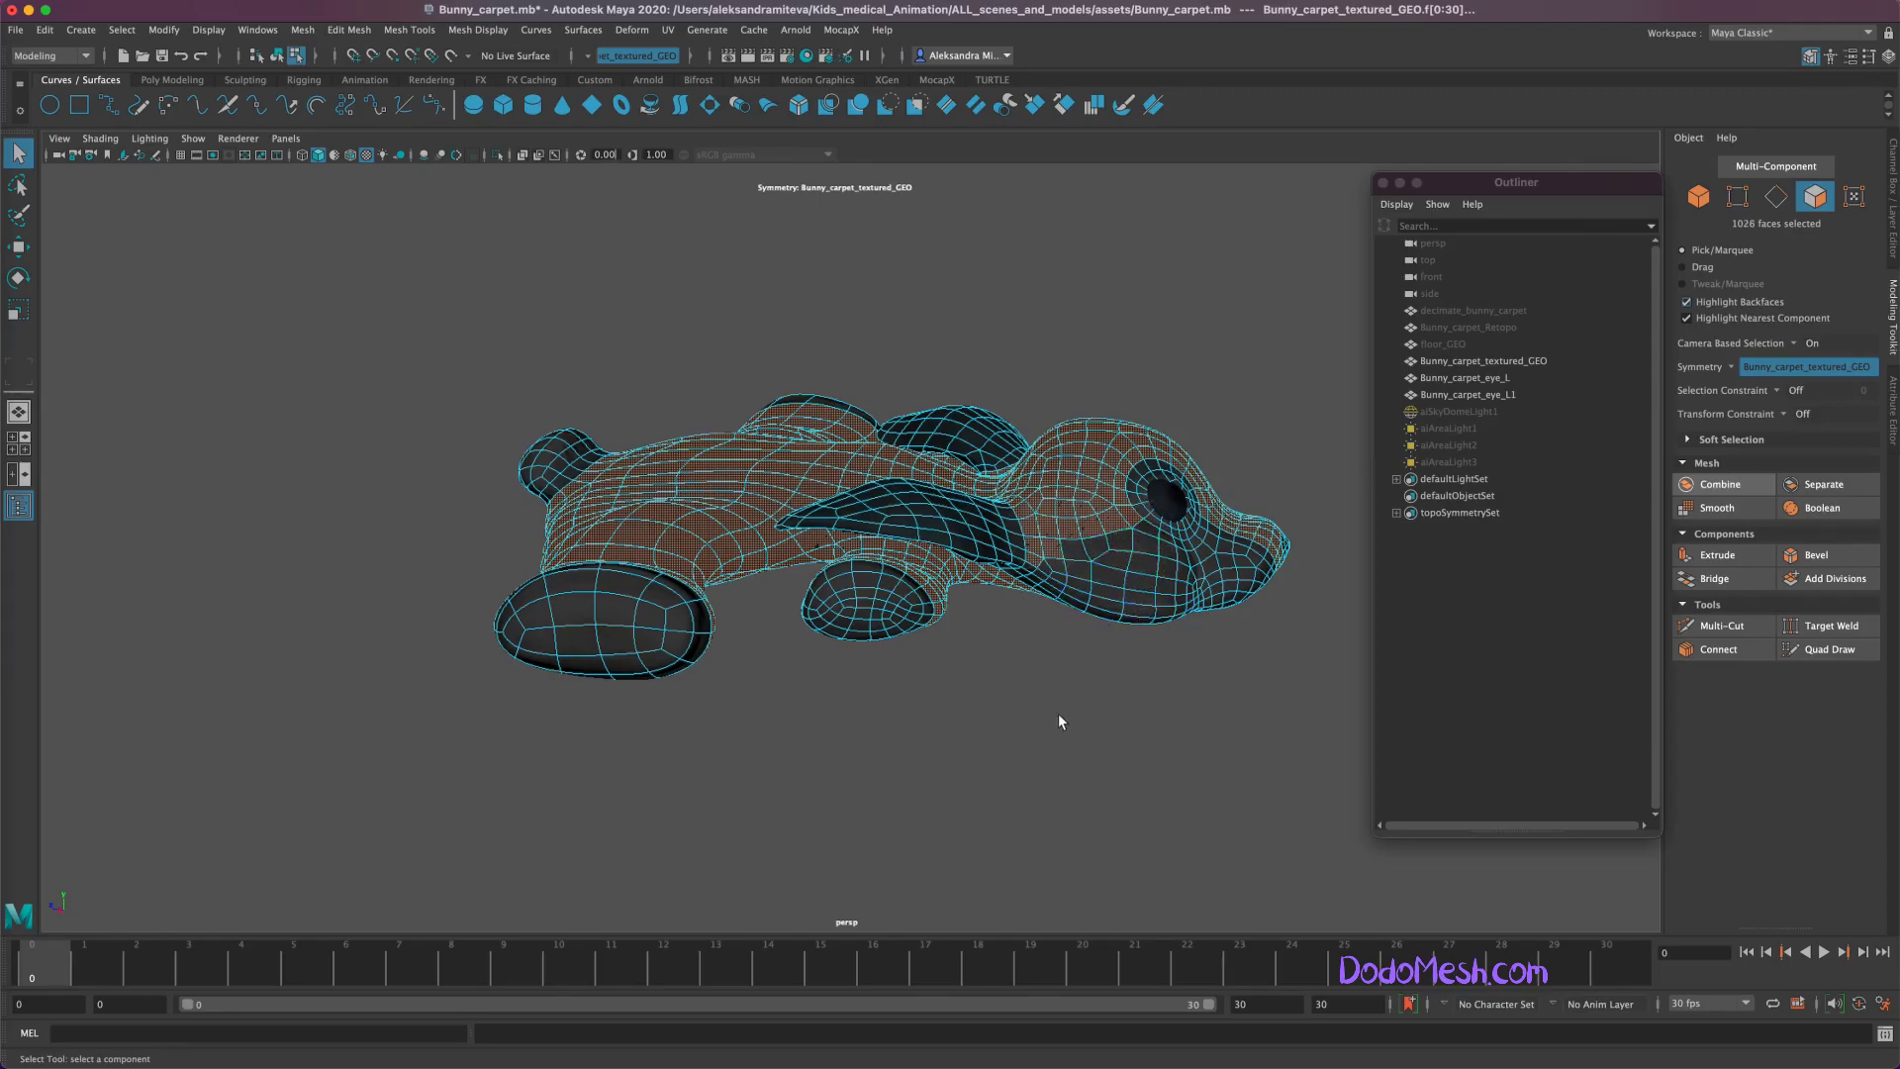
mouse_move(1059, 789)
alt+mouse_down()
mouse_move(1072, 780)
mouse_move(1026, 819)
mouse_move(1052, 848)
mouse_move(1064, 709)
alt+mouse_up()
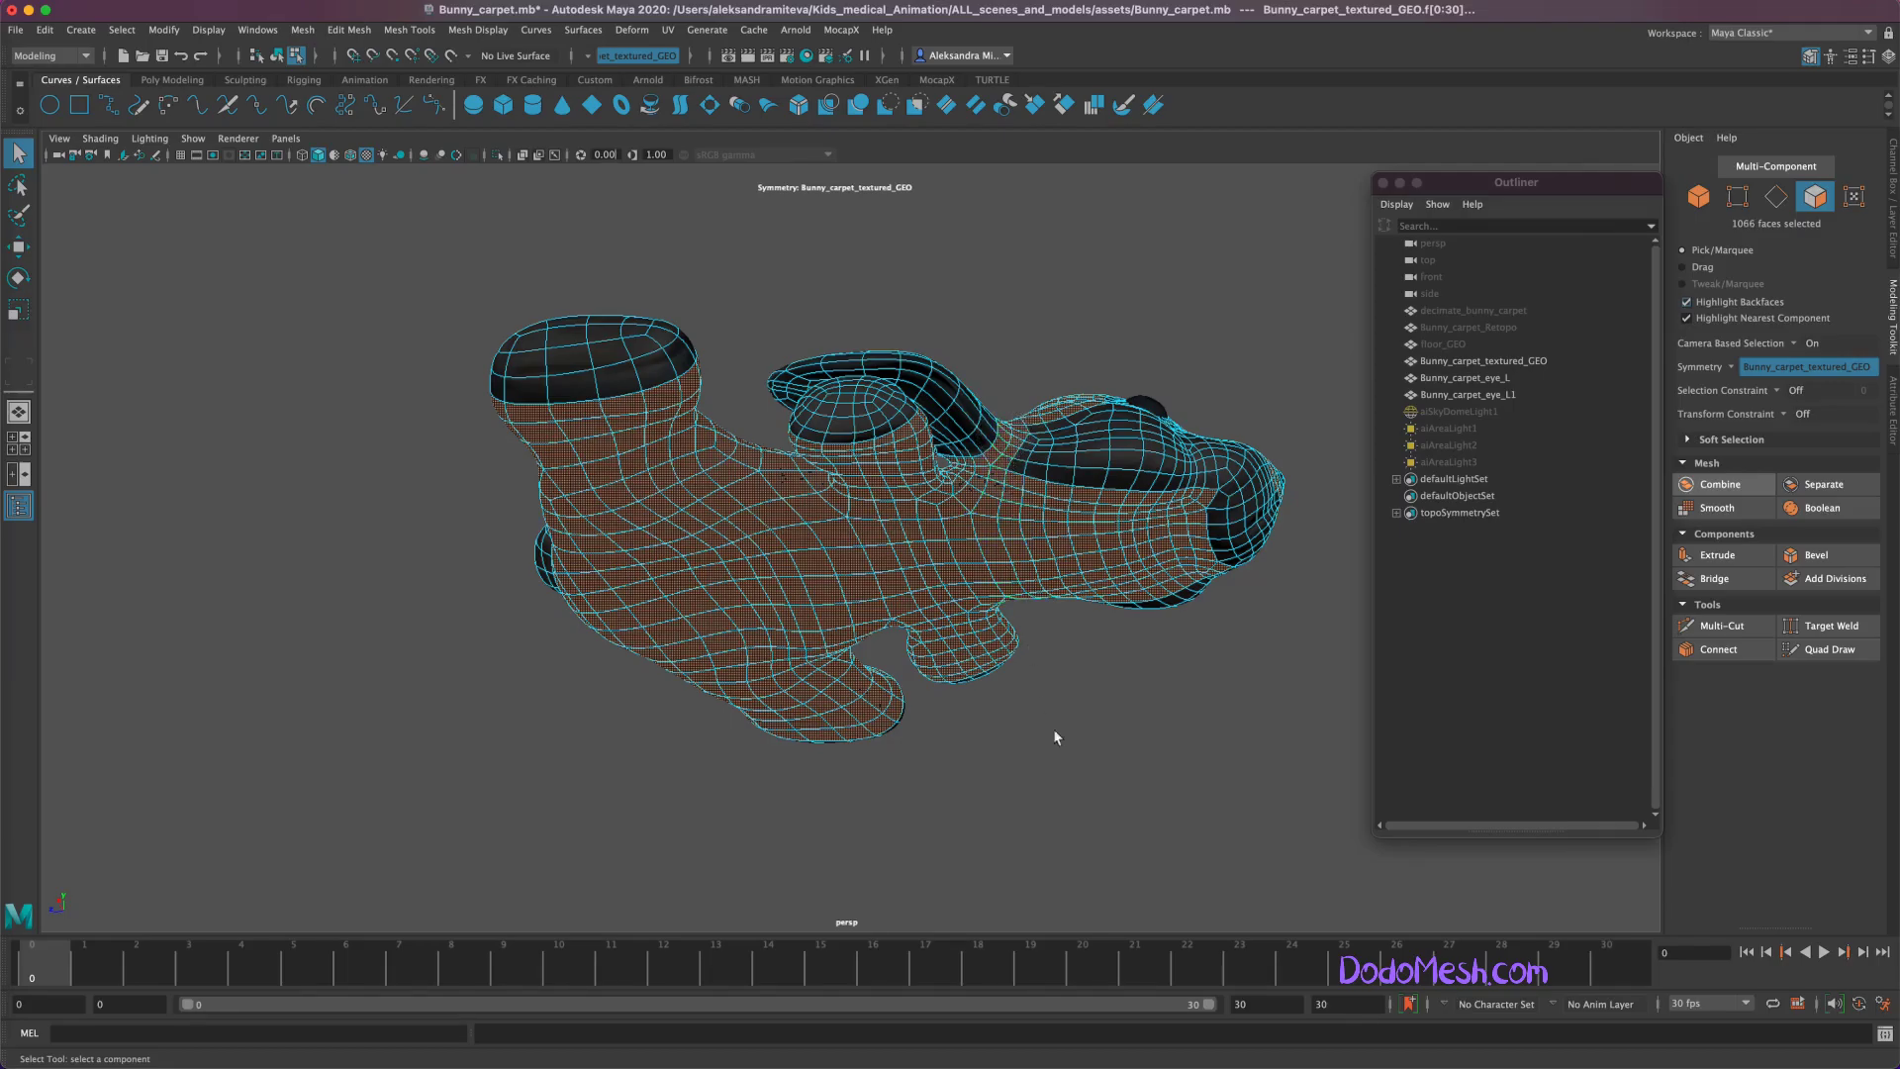
alt+drag(1047, 705, 1018, 768)
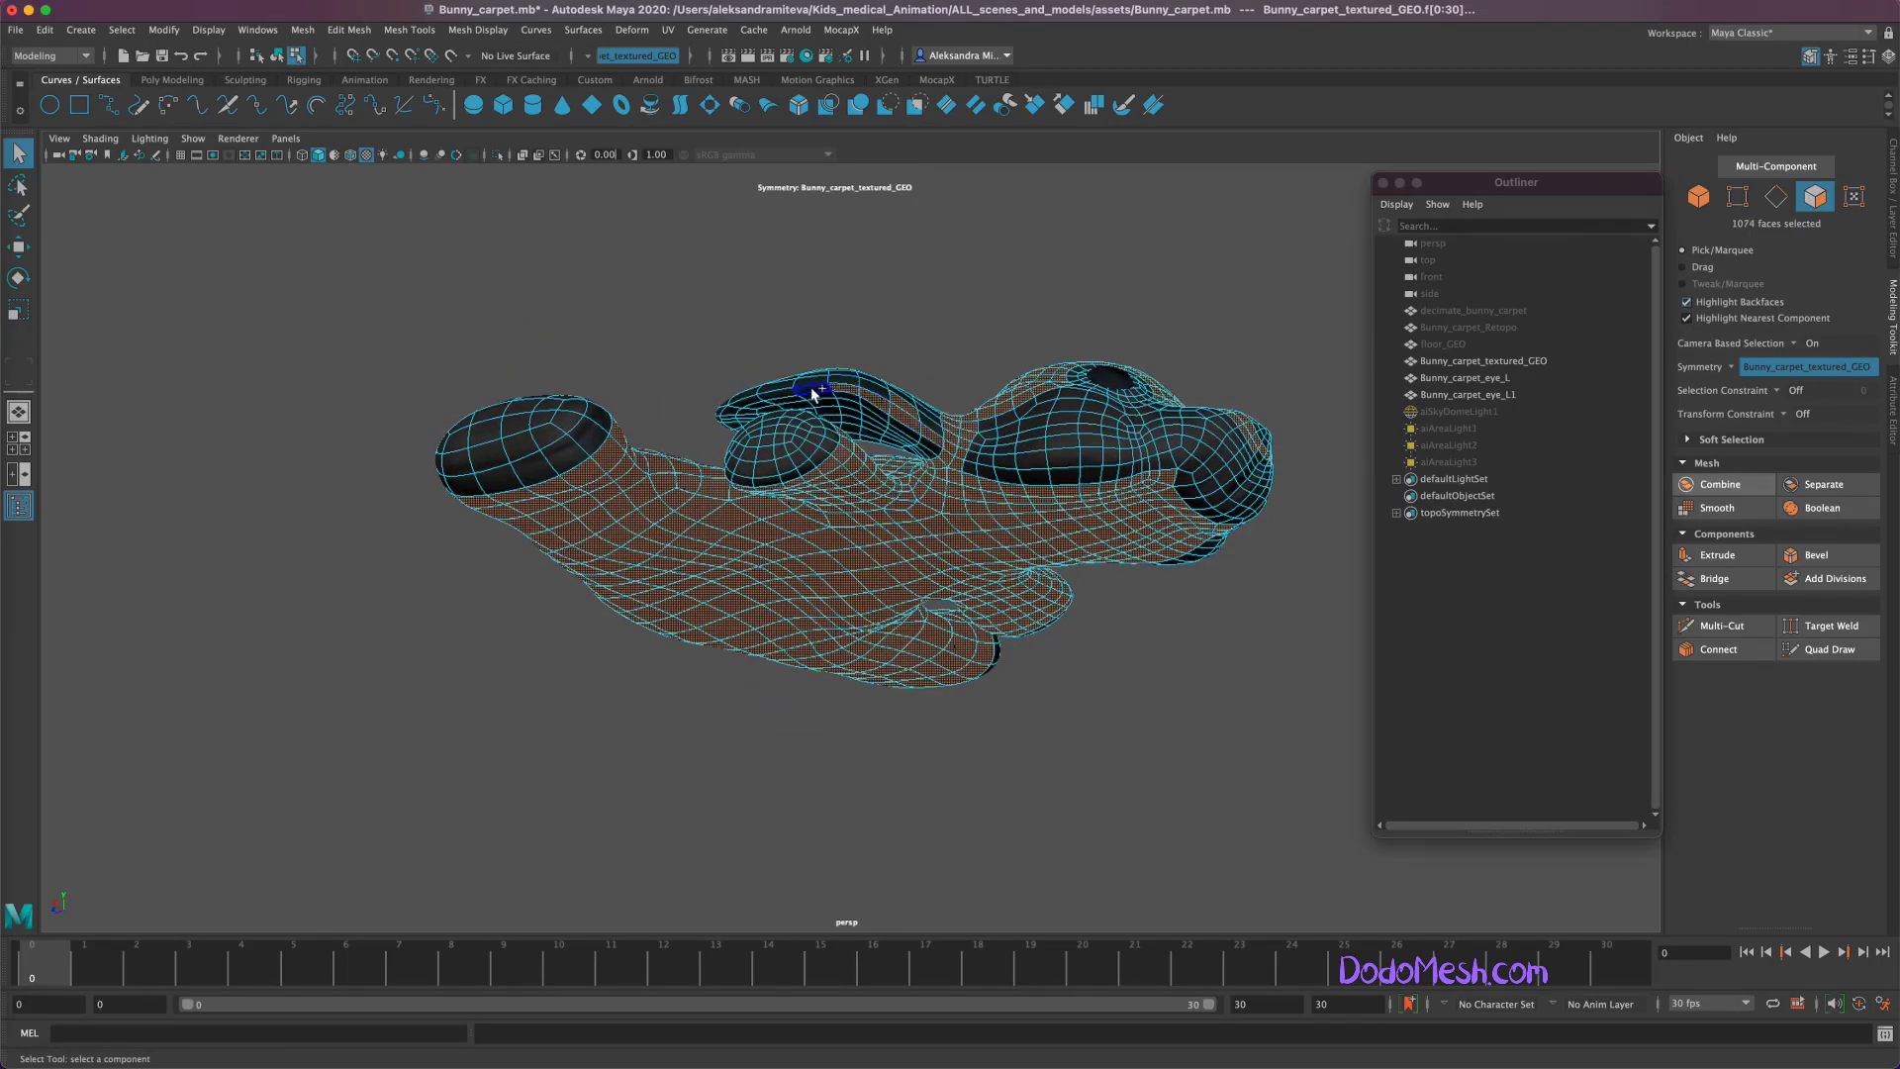
shift+double_click(727, 413)
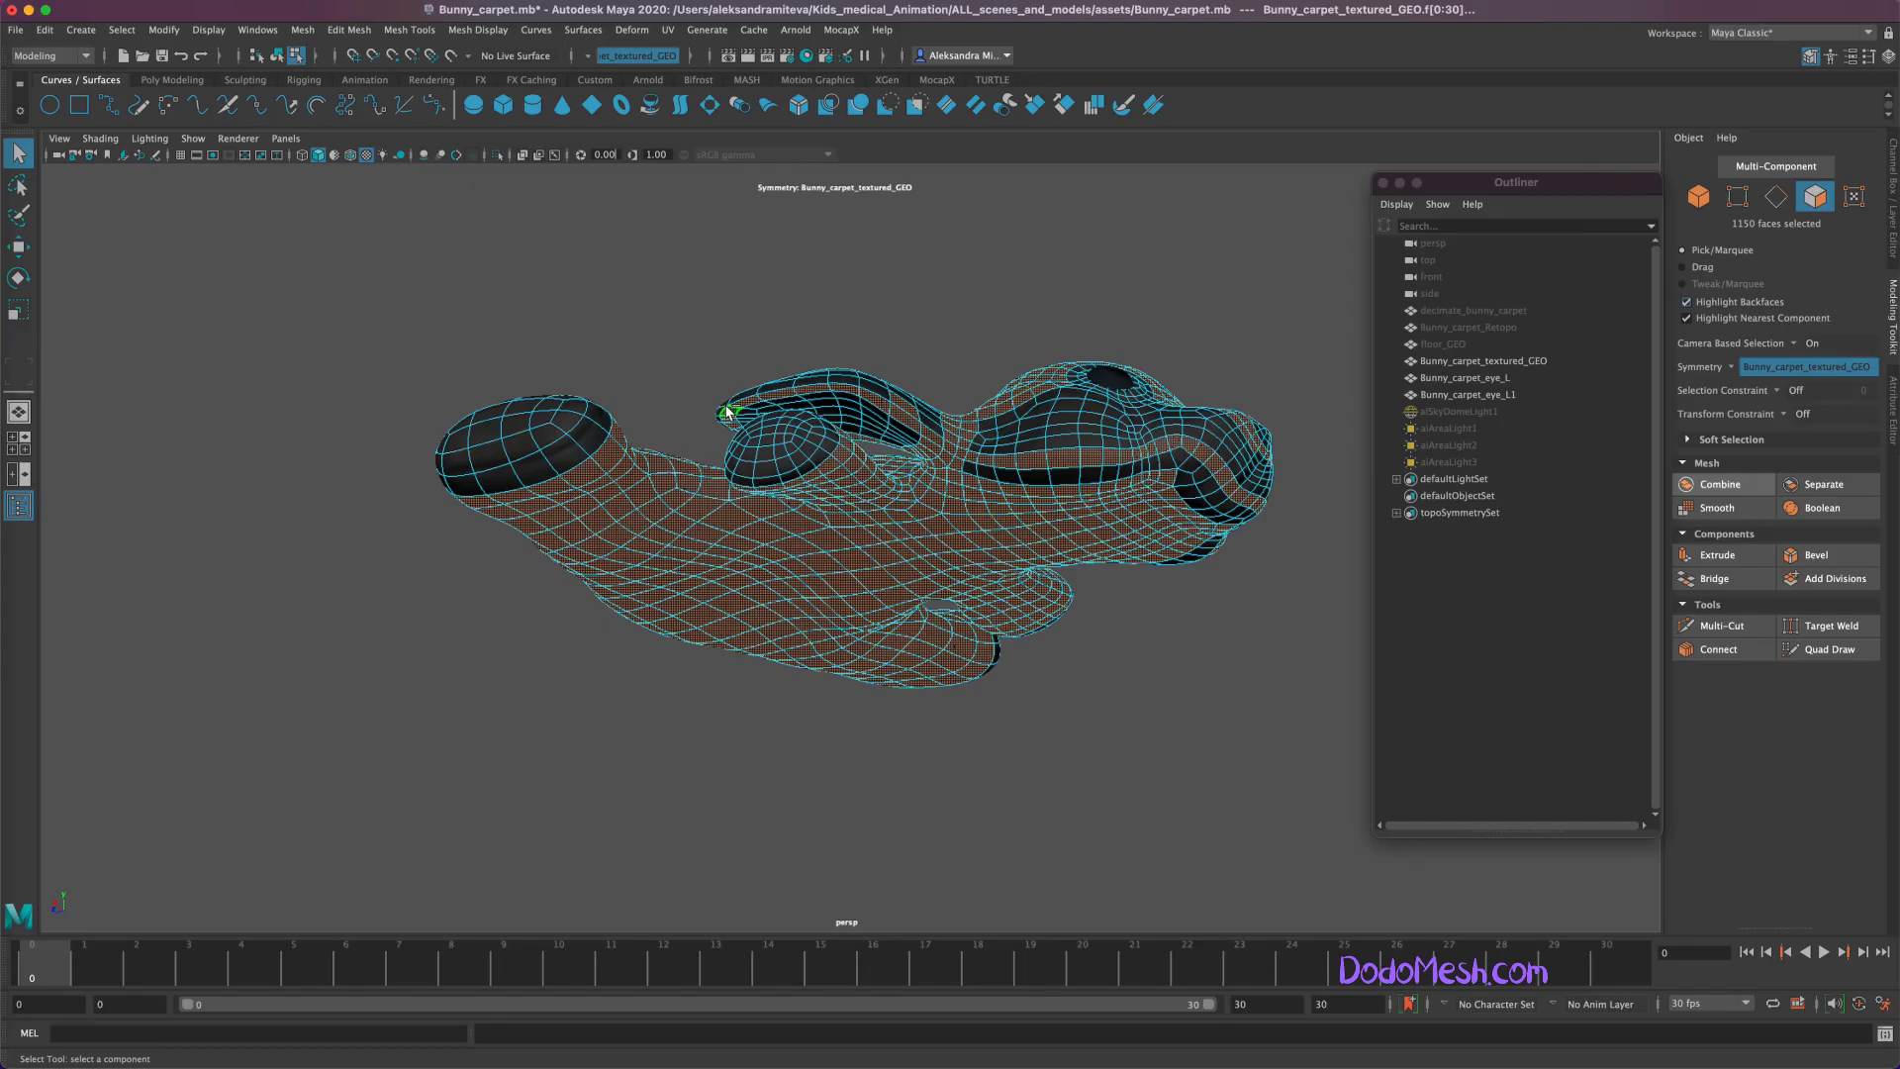
mouse_move(1235, 804)
alt+mouse_down()
mouse_move(1049, 826)
mouse_move(1179, 815)
mouse_move(1293, 835)
mouse_move(1494, 787)
alt+mouse_up()
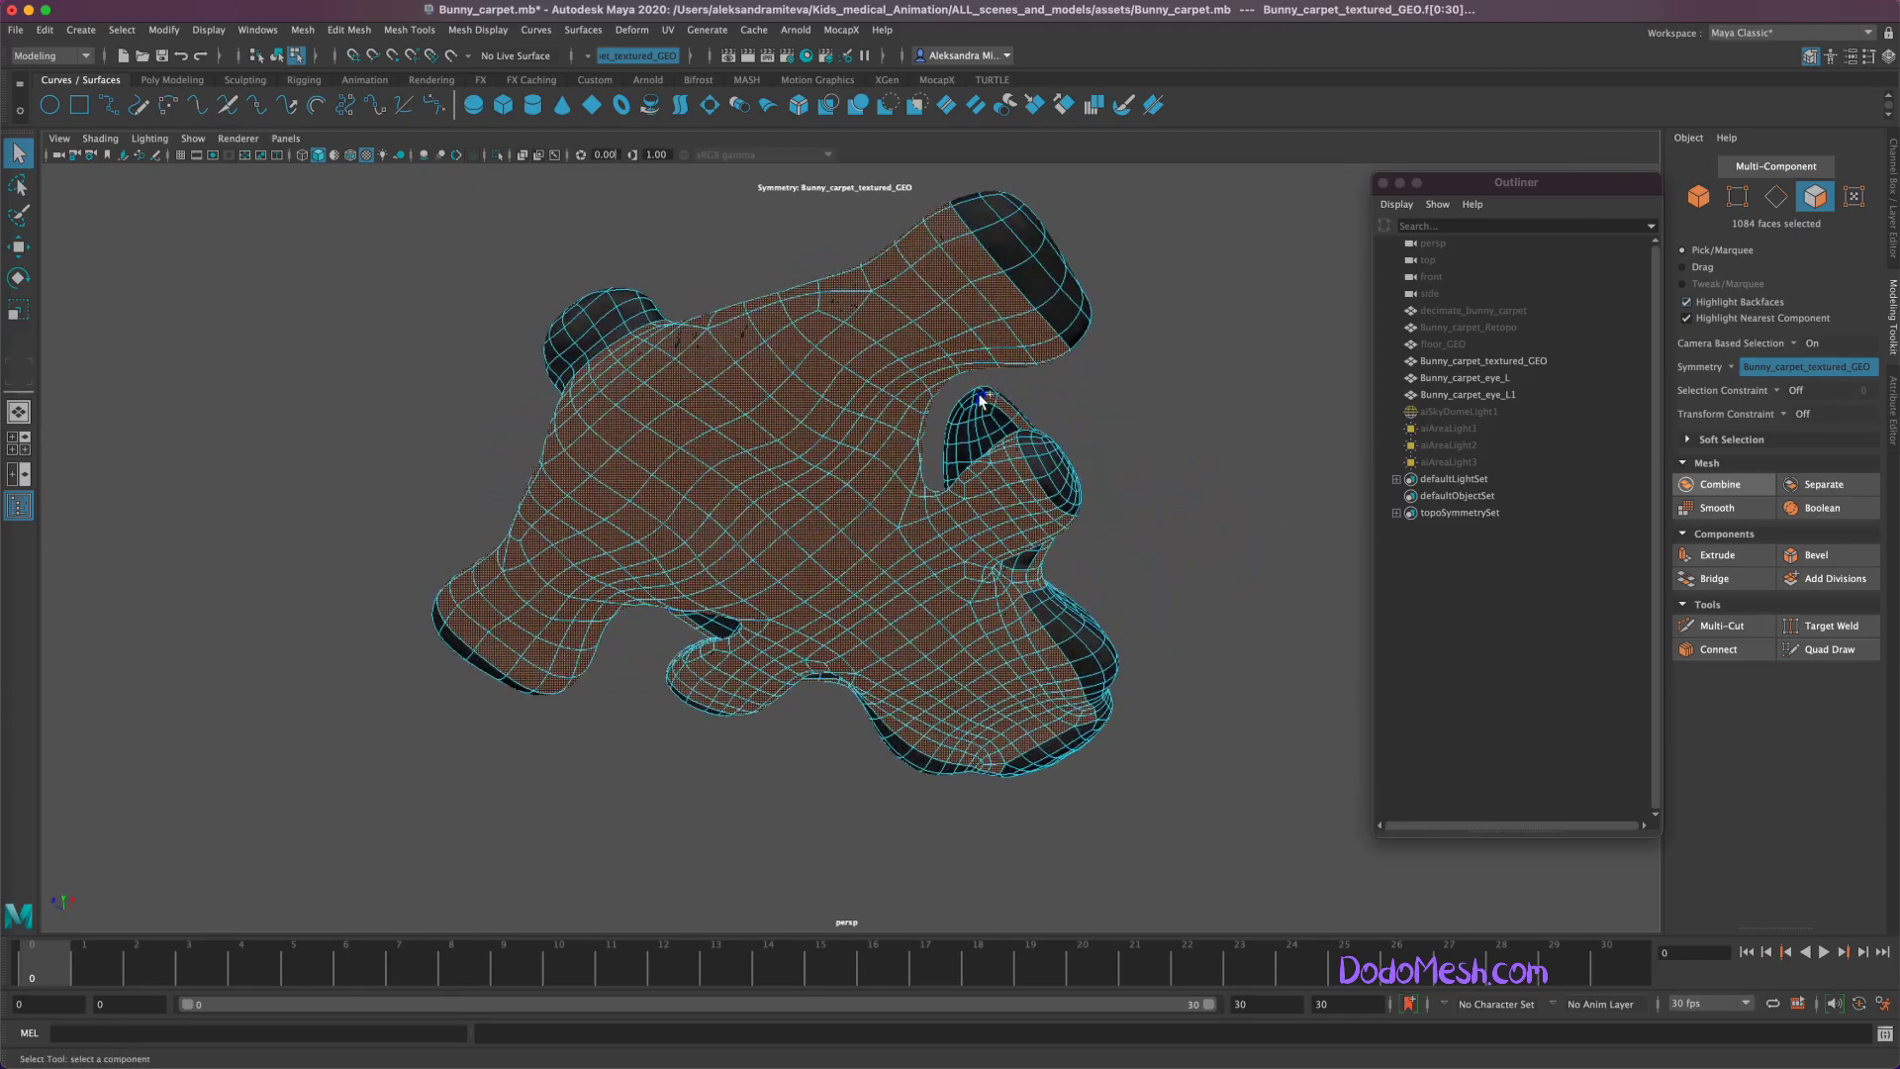
mouse_move(950, 469)
alt+mouse_down()
mouse_move(1251, 649)
mouse_move(953, 479)
mouse_move(1136, 835)
mouse_move(1383, 817)
alt+mouse_up()
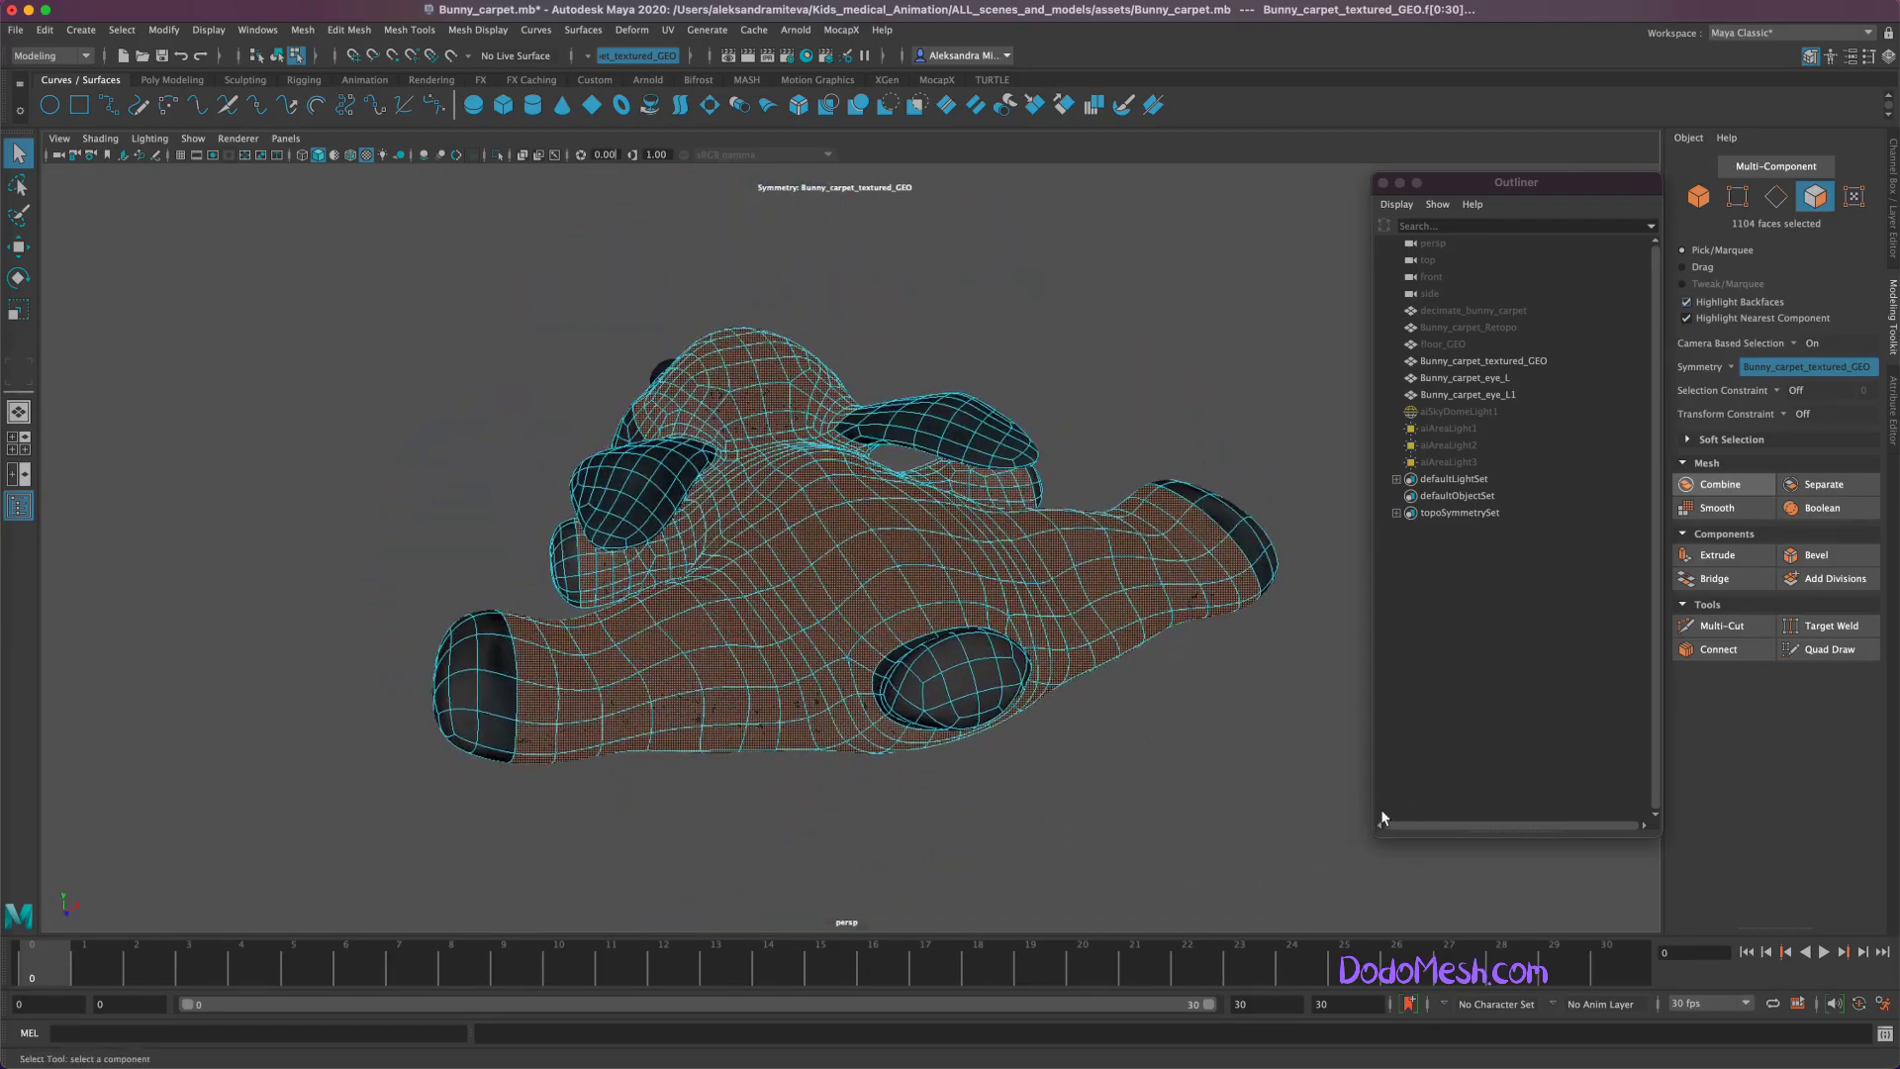
Step: Add faces along the ear edge and four faces near the eye, reaching 1248
shift+drag(869, 435, 1020, 467)
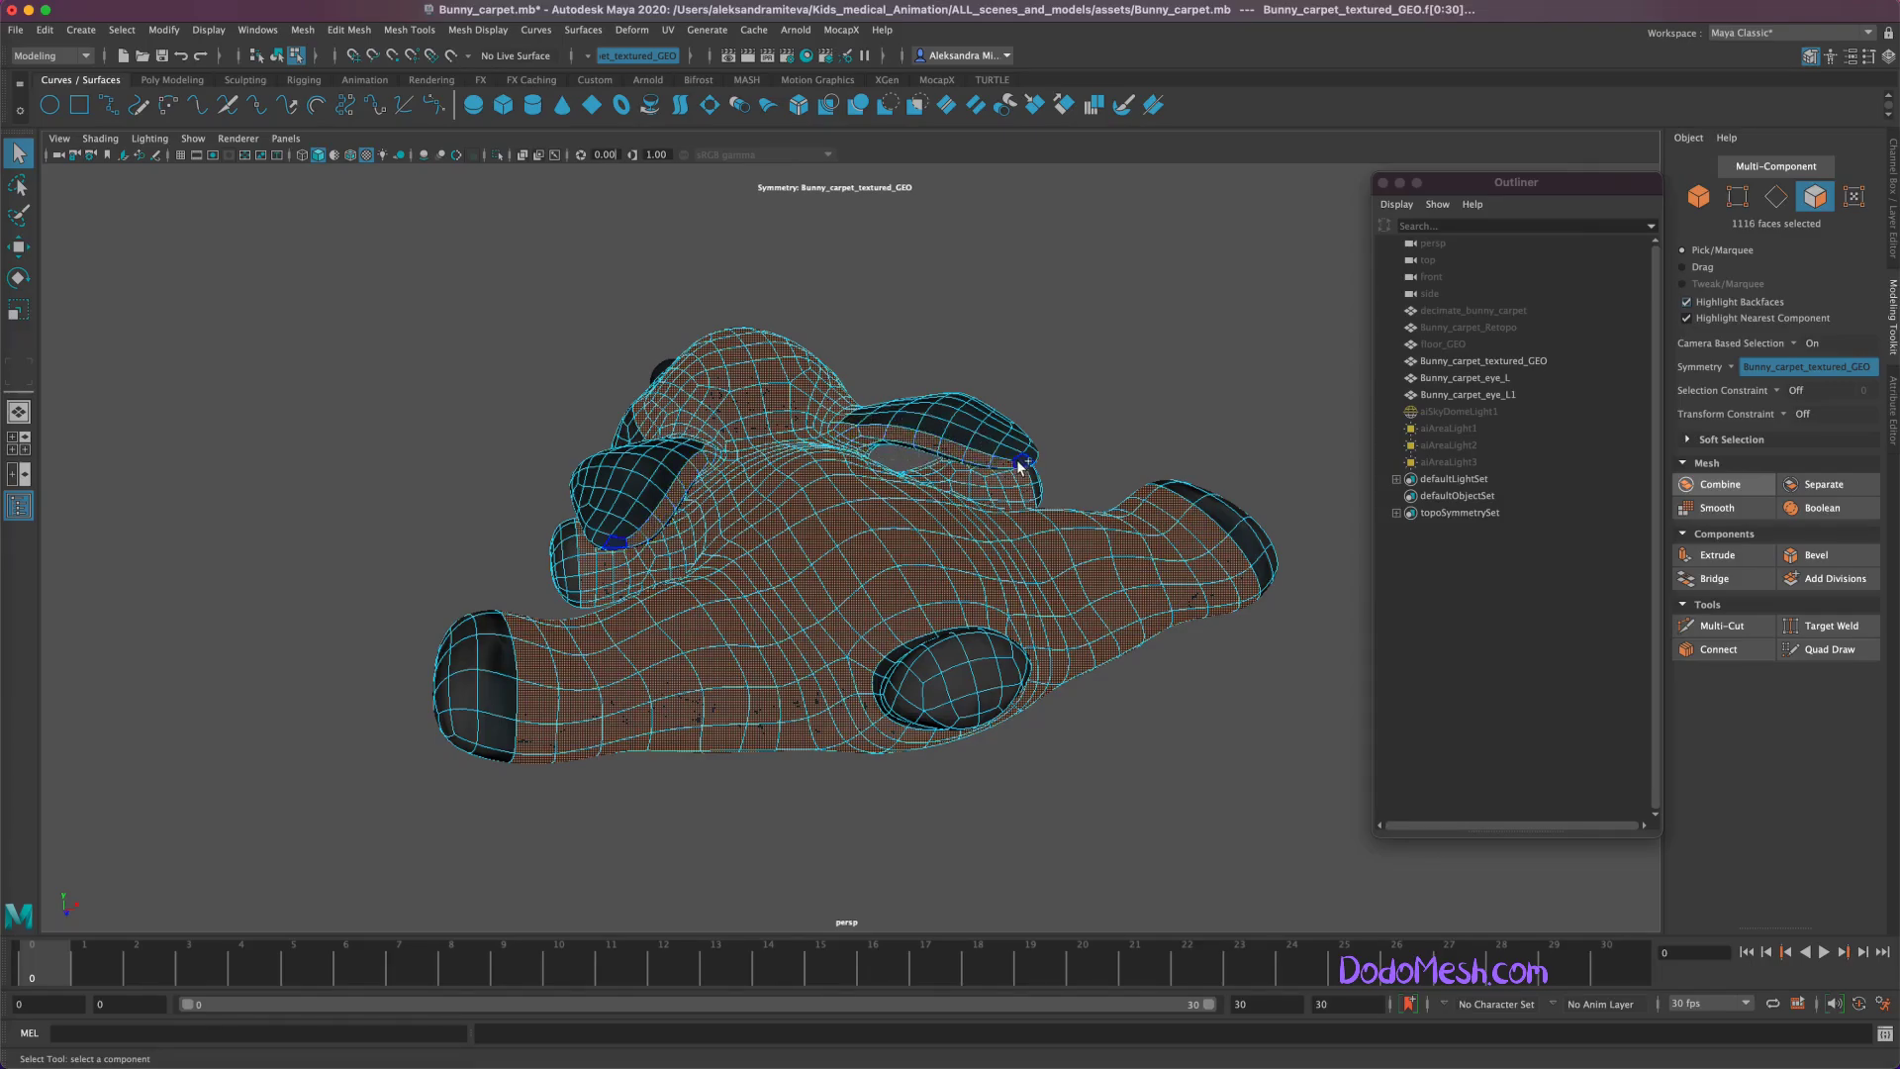
mouse_move(1156, 764)
alt+mouse_down()
mouse_move(1094, 755)
mouse_move(1111, 770)
alt+mouse_up()
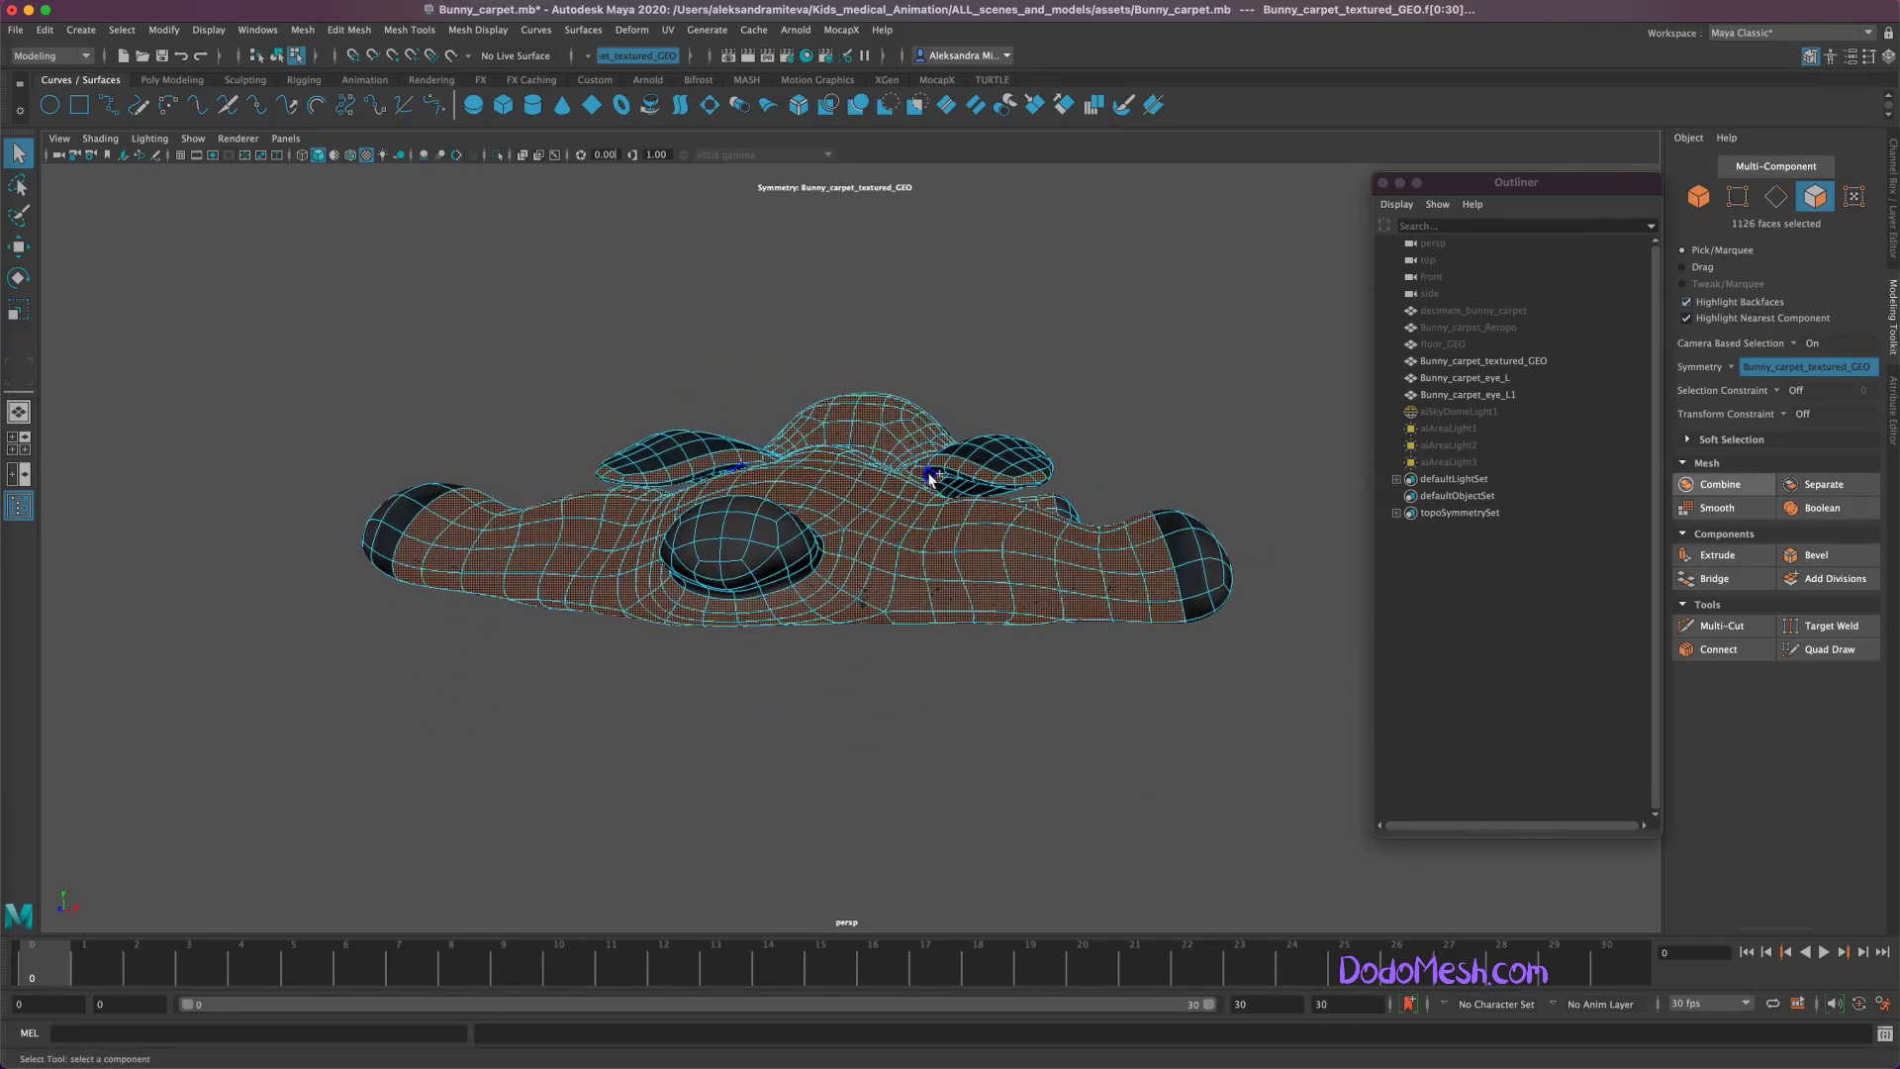
mouse_move(943, 479)
alt+mouse_down()
mouse_move(881, 742)
mouse_move(925, 763)
mouse_move(949, 486)
mouse_move(990, 430)
mouse_move(1208, 793)
mouse_move(1124, 809)
alt+mouse_up()
shift+click(1006, 417)
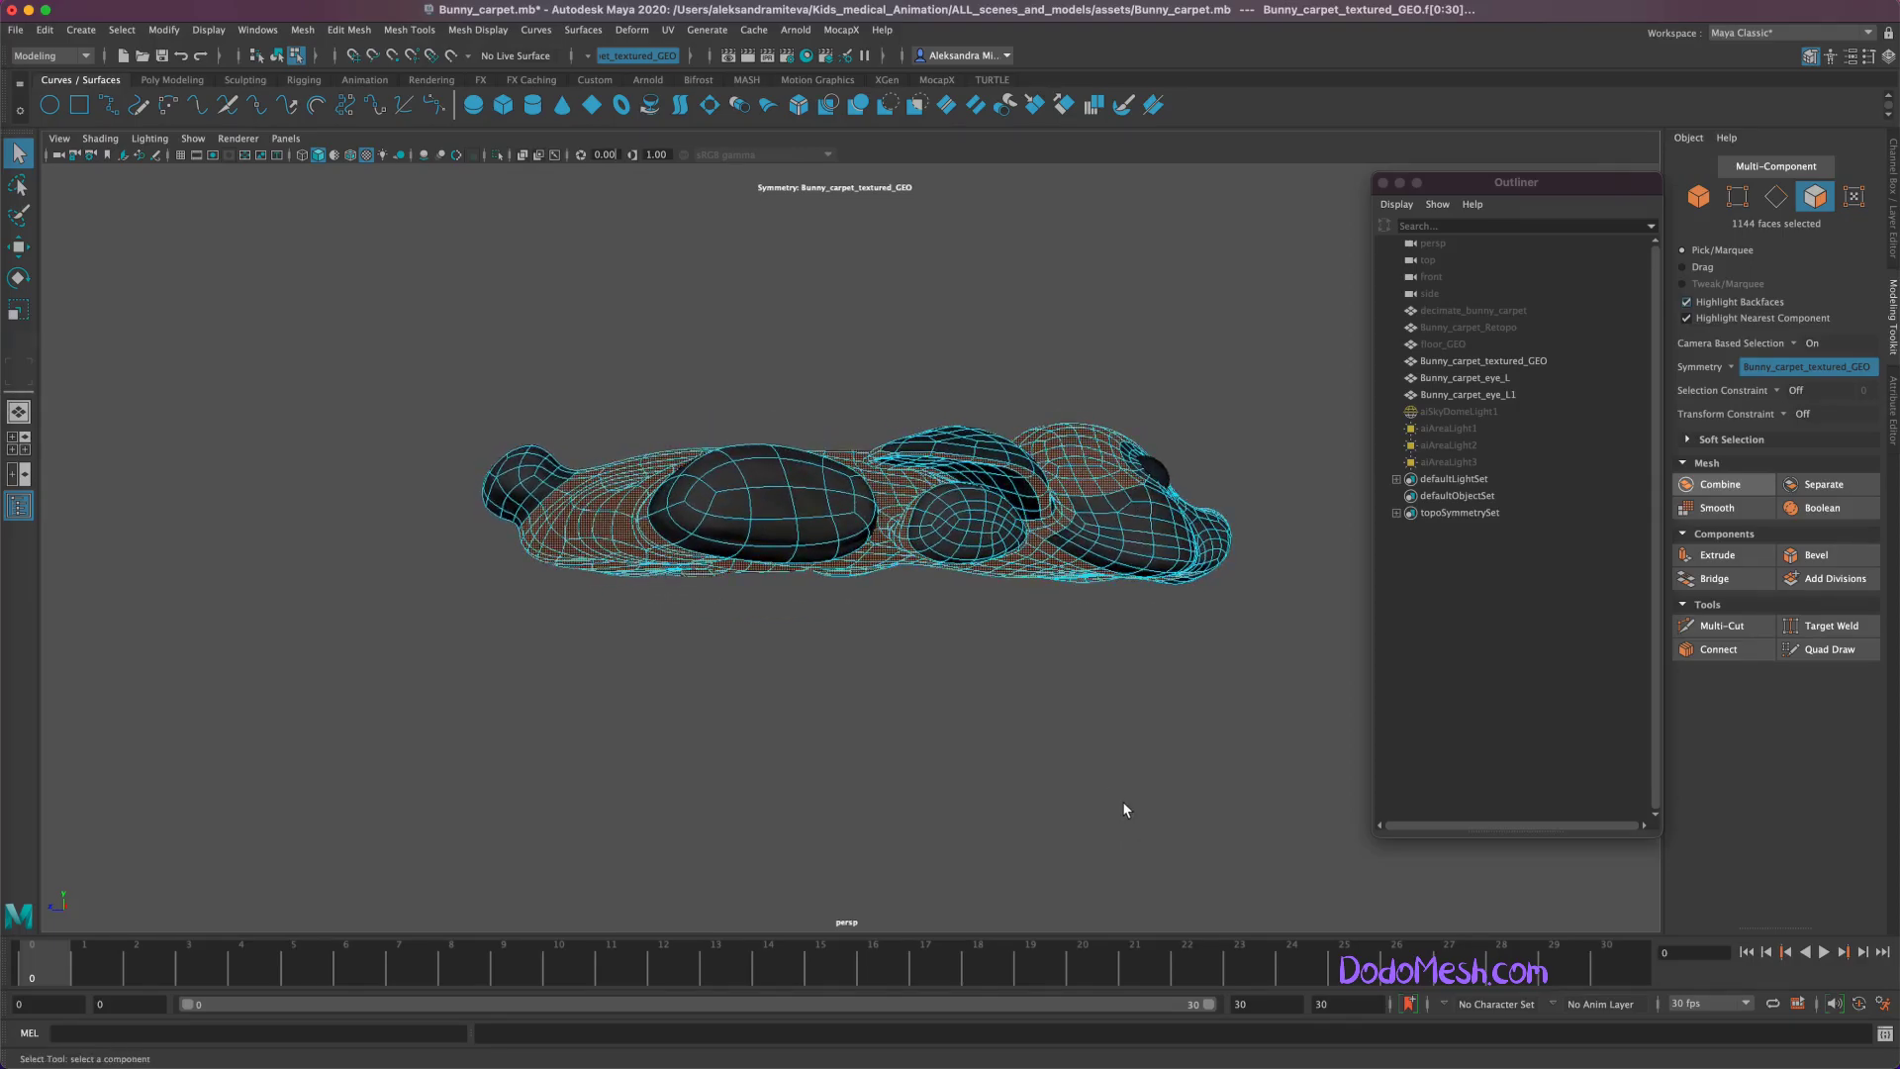
mouse_move(1027, 471)
alt+mouse_down()
mouse_move(911, 552)
mouse_move(967, 530)
mouse_move(1098, 832)
mouse_move(971, 597)
mouse_move(810, 681)
mouse_move(893, 649)
mouse_move(966, 655)
mouse_move(960, 705)
mouse_move(904, 666)
mouse_move(904, 700)
mouse_move(874, 678)
mouse_move(859, 712)
mouse_move(942, 710)
alt+mouse_up()
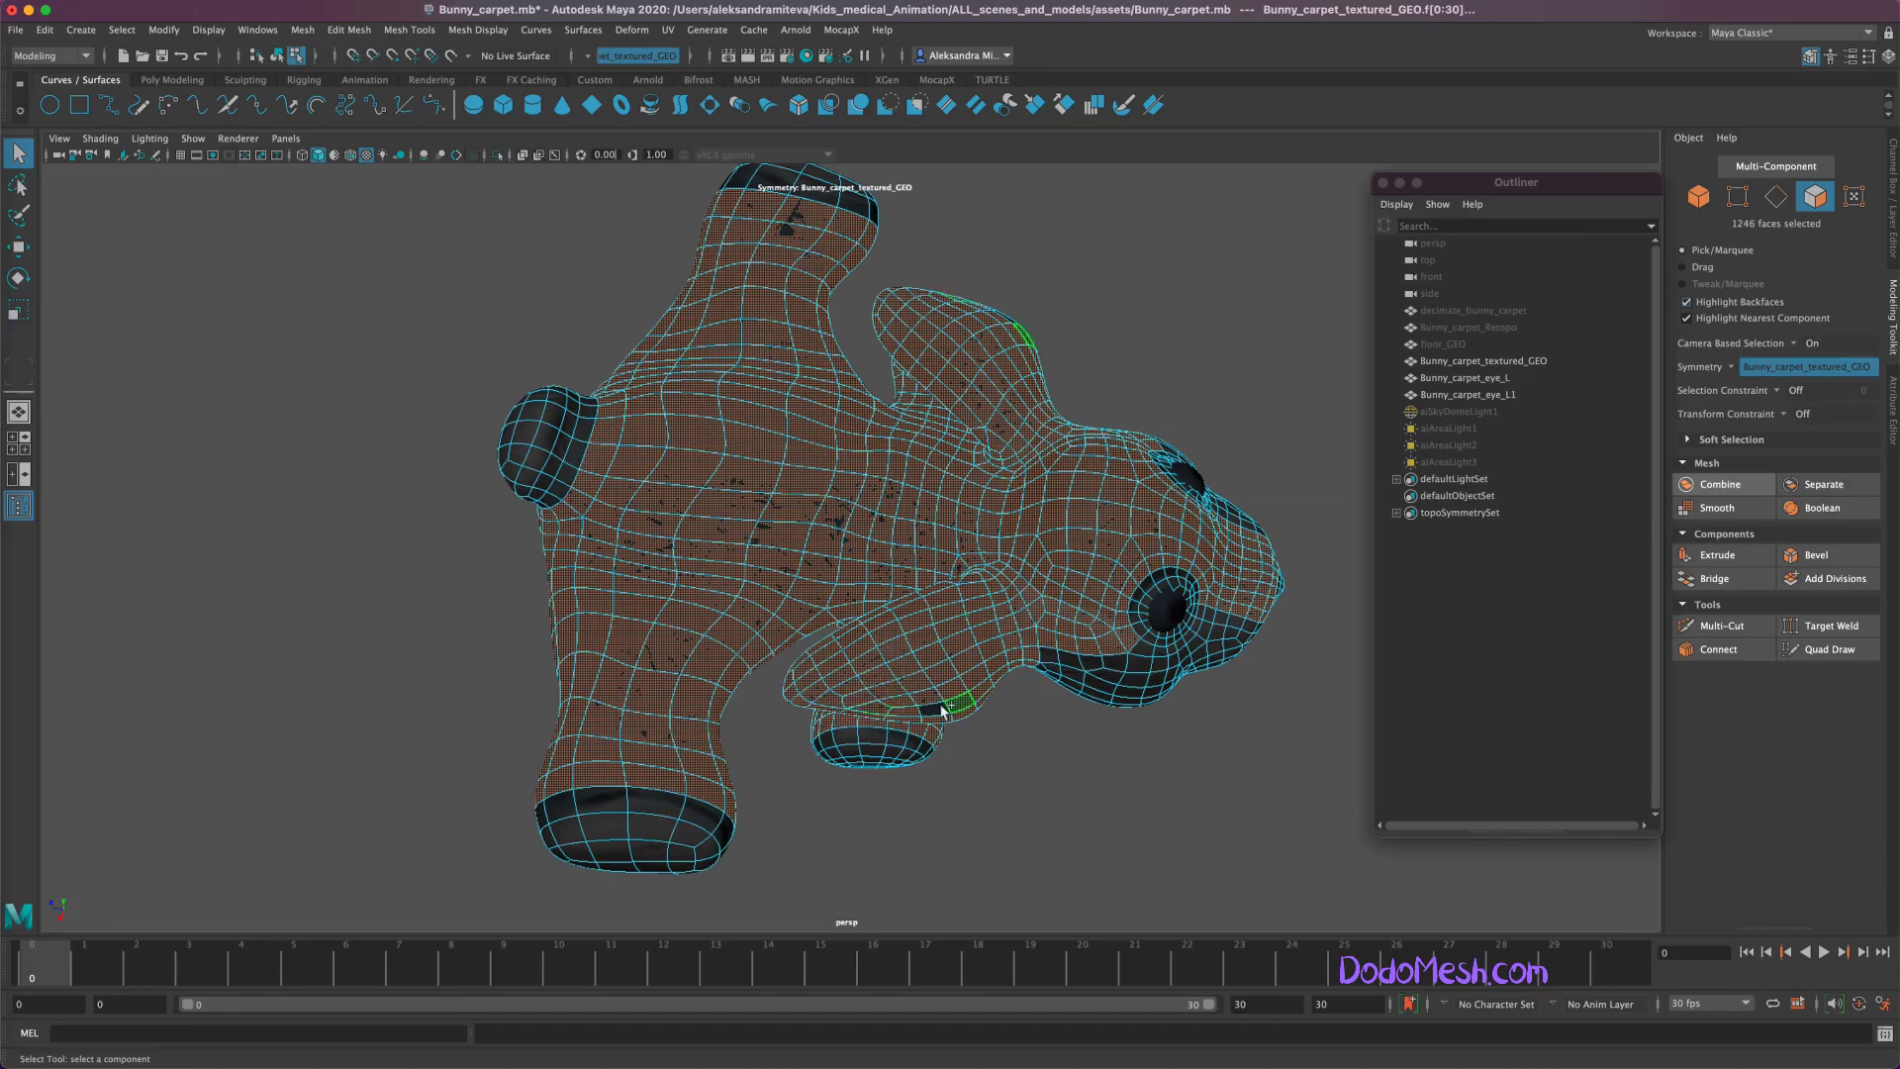
mouse_move(1195, 776)
alt+mouse_down()
mouse_move(976, 780)
mouse_move(1267, 798)
mouse_move(1186, 725)
mouse_move(1230, 657)
mouse_move(1205, 805)
alt+mouse_up()
click(302, 30)
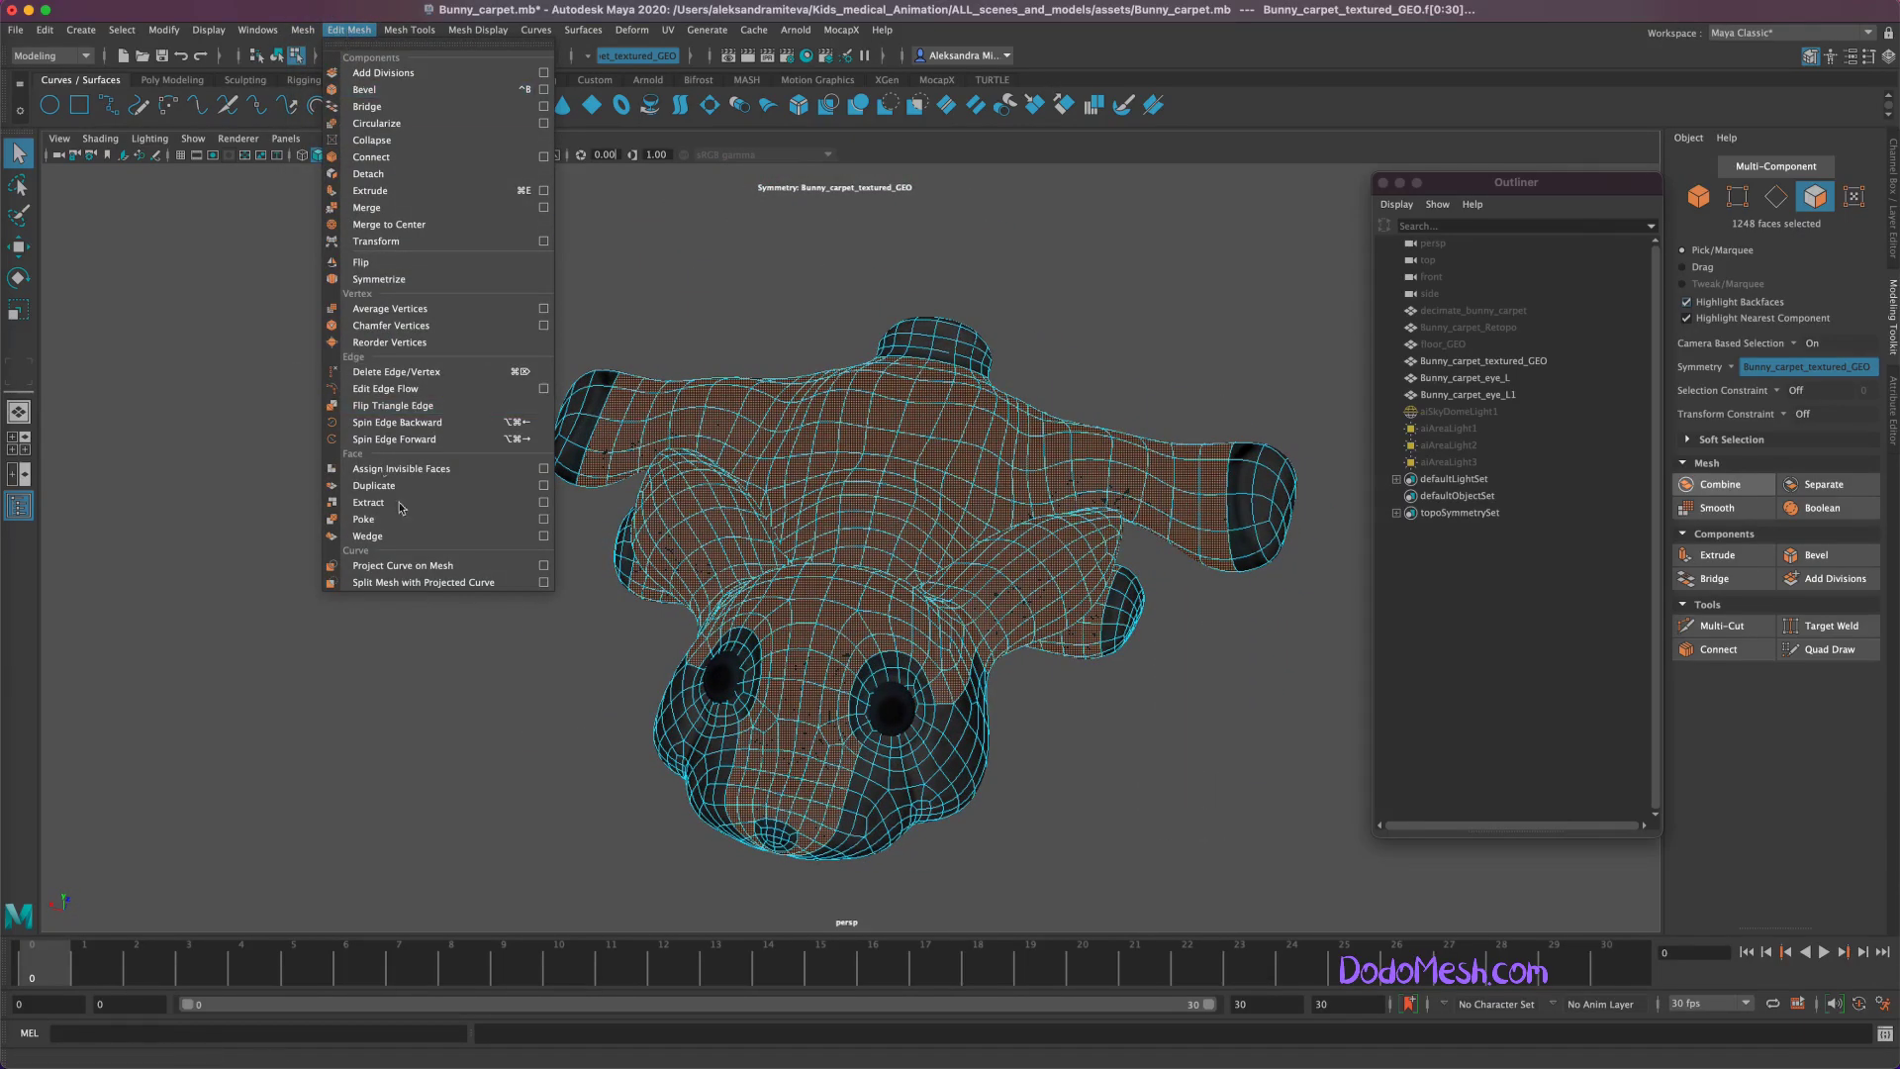
Step: Extract the selected faces into separate pieces and delete their history
click(415, 481)
click(1485, 379)
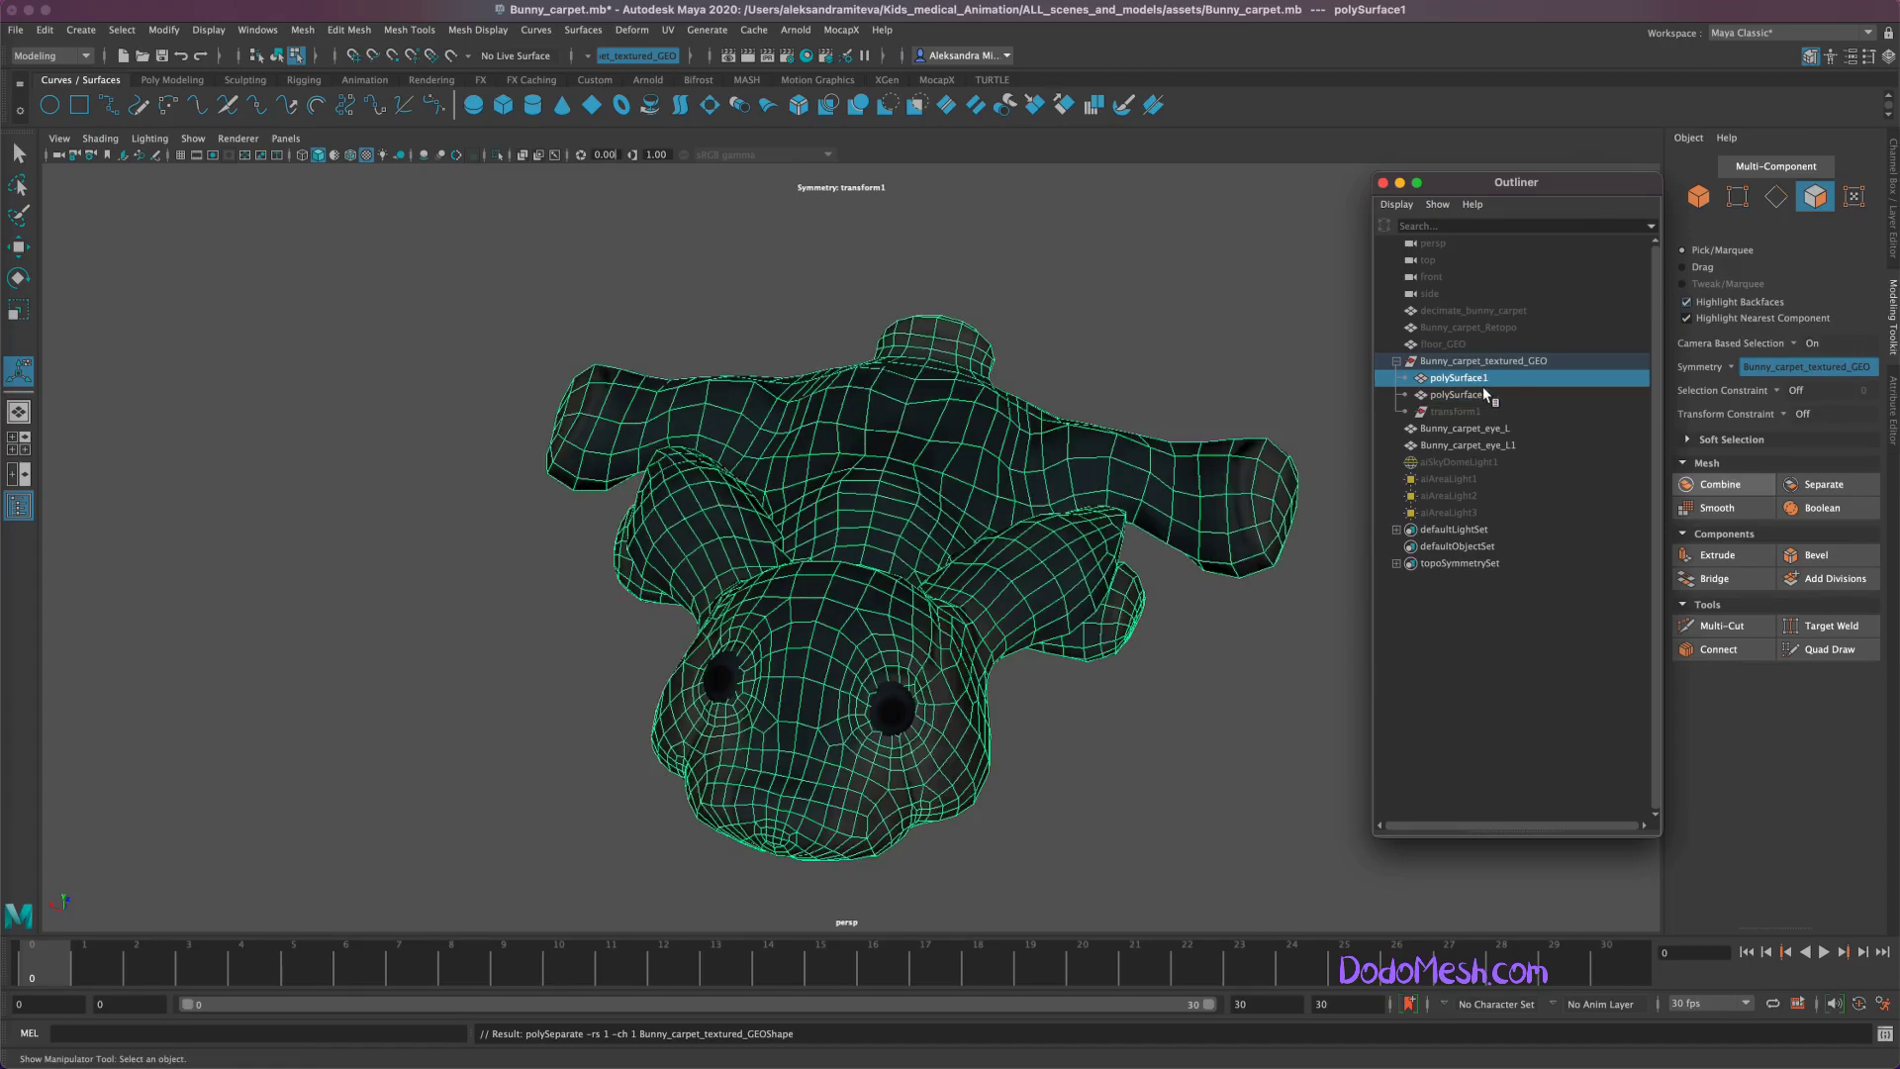
click(45, 30)
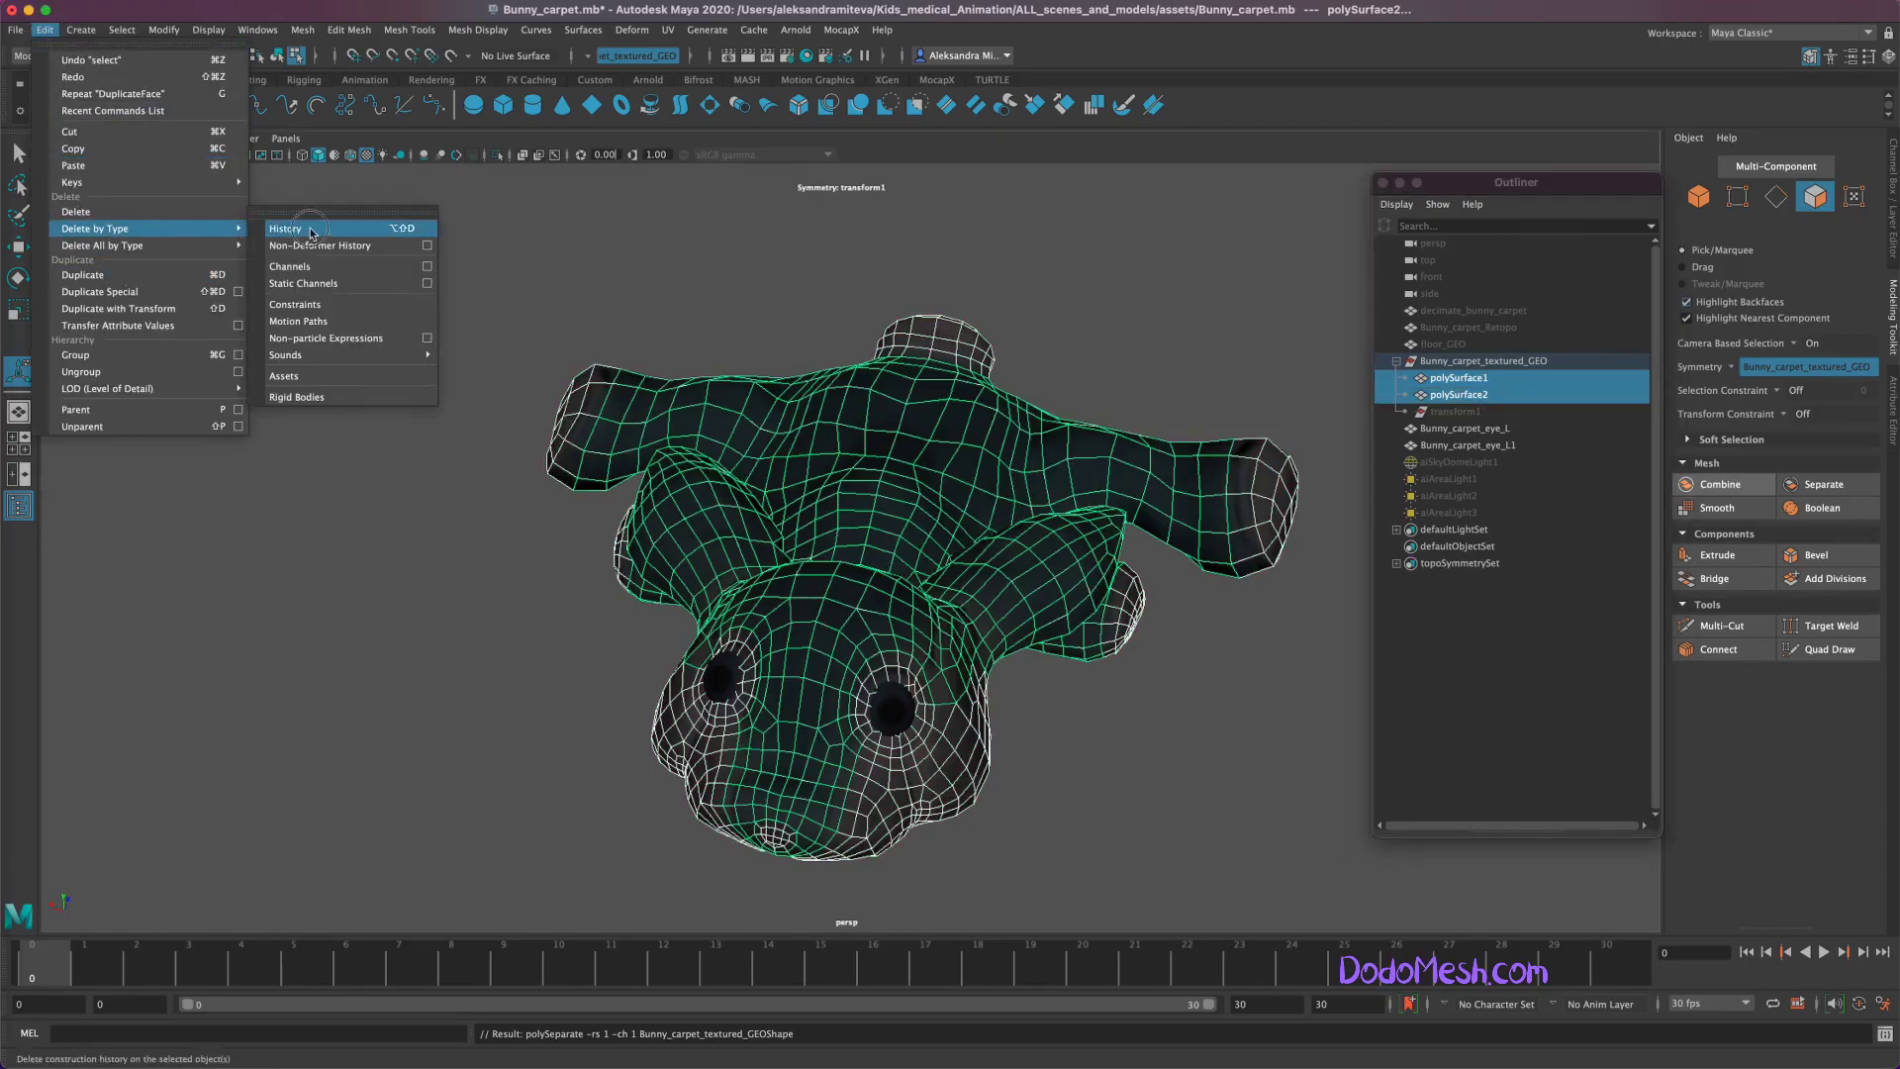
mouse_move(95, 229)
click(305, 229)
Step: Rename the pieces Bunny_carpet and Xgen_blue_GEO, then smooth Bunny_carpet
drag(1486, 381, 1485, 390)
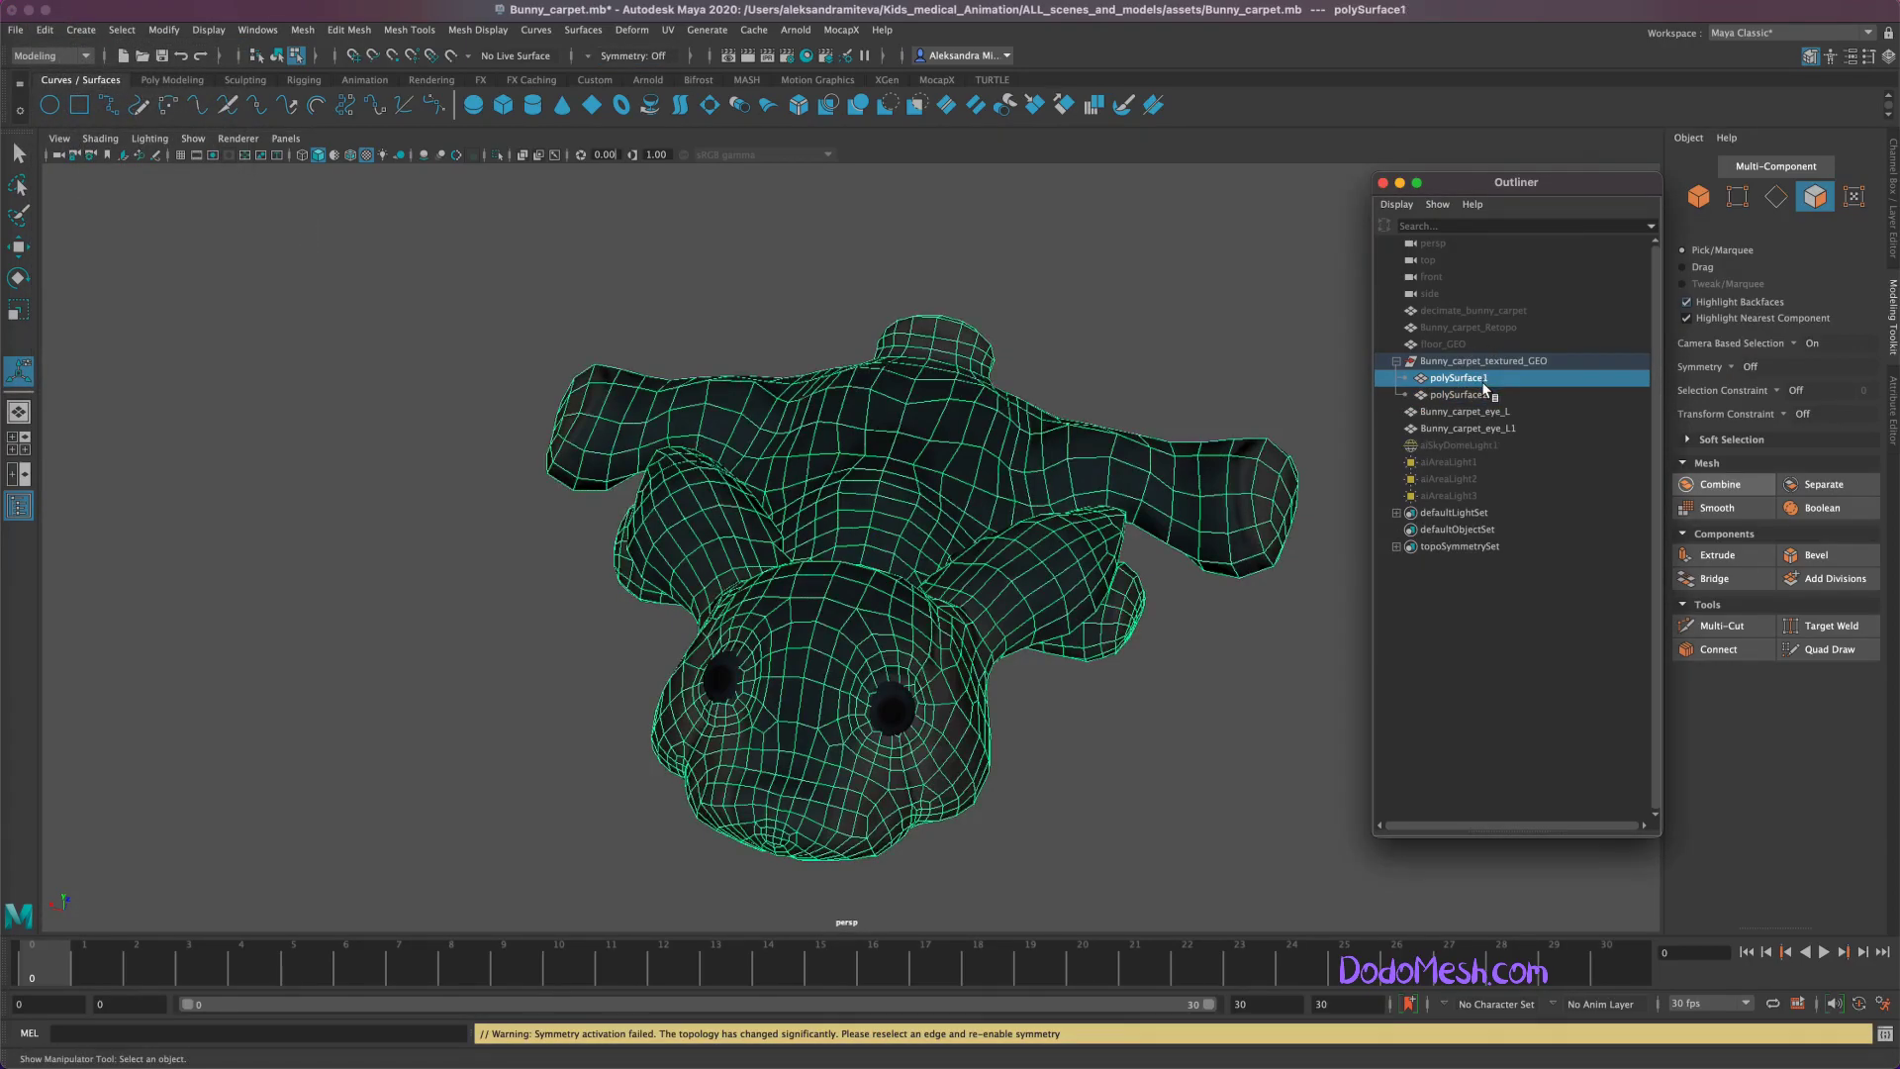
click(1467, 395)
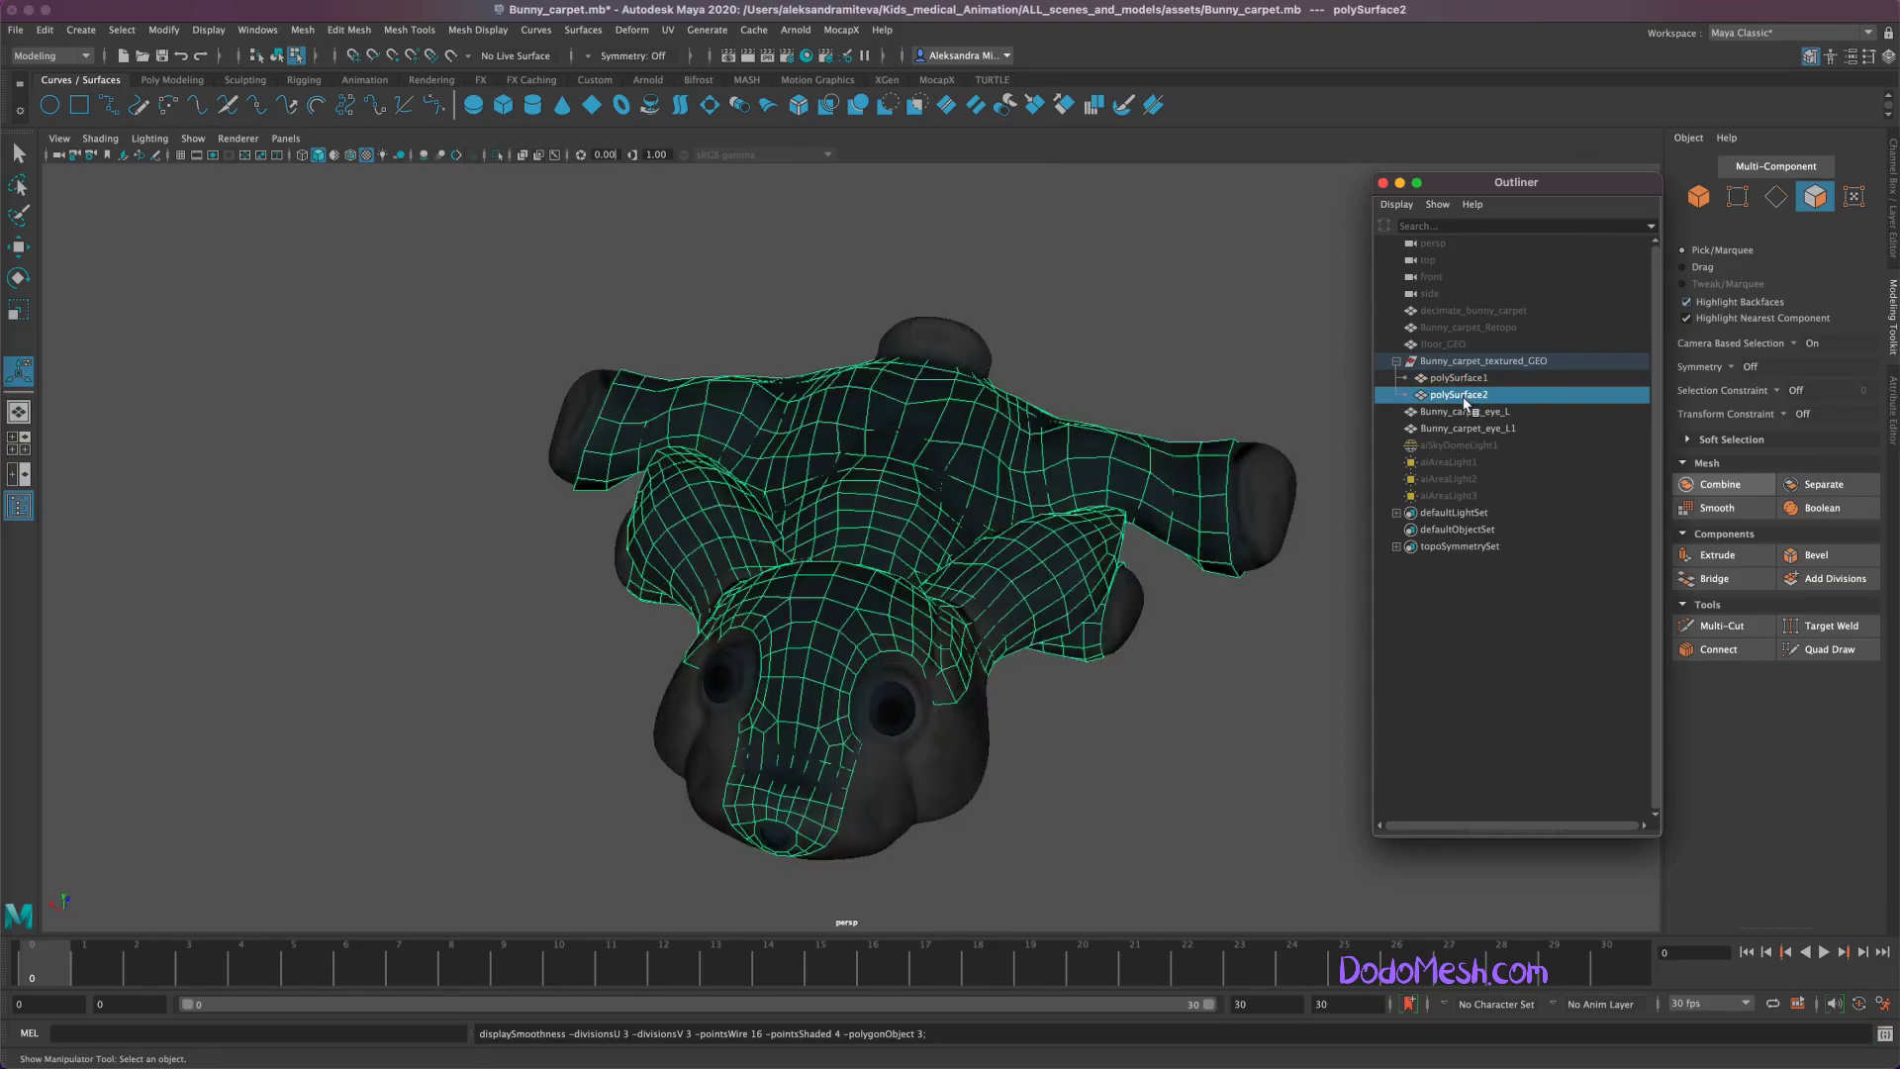
double_click(1493, 377)
text(Bunny_carpet)
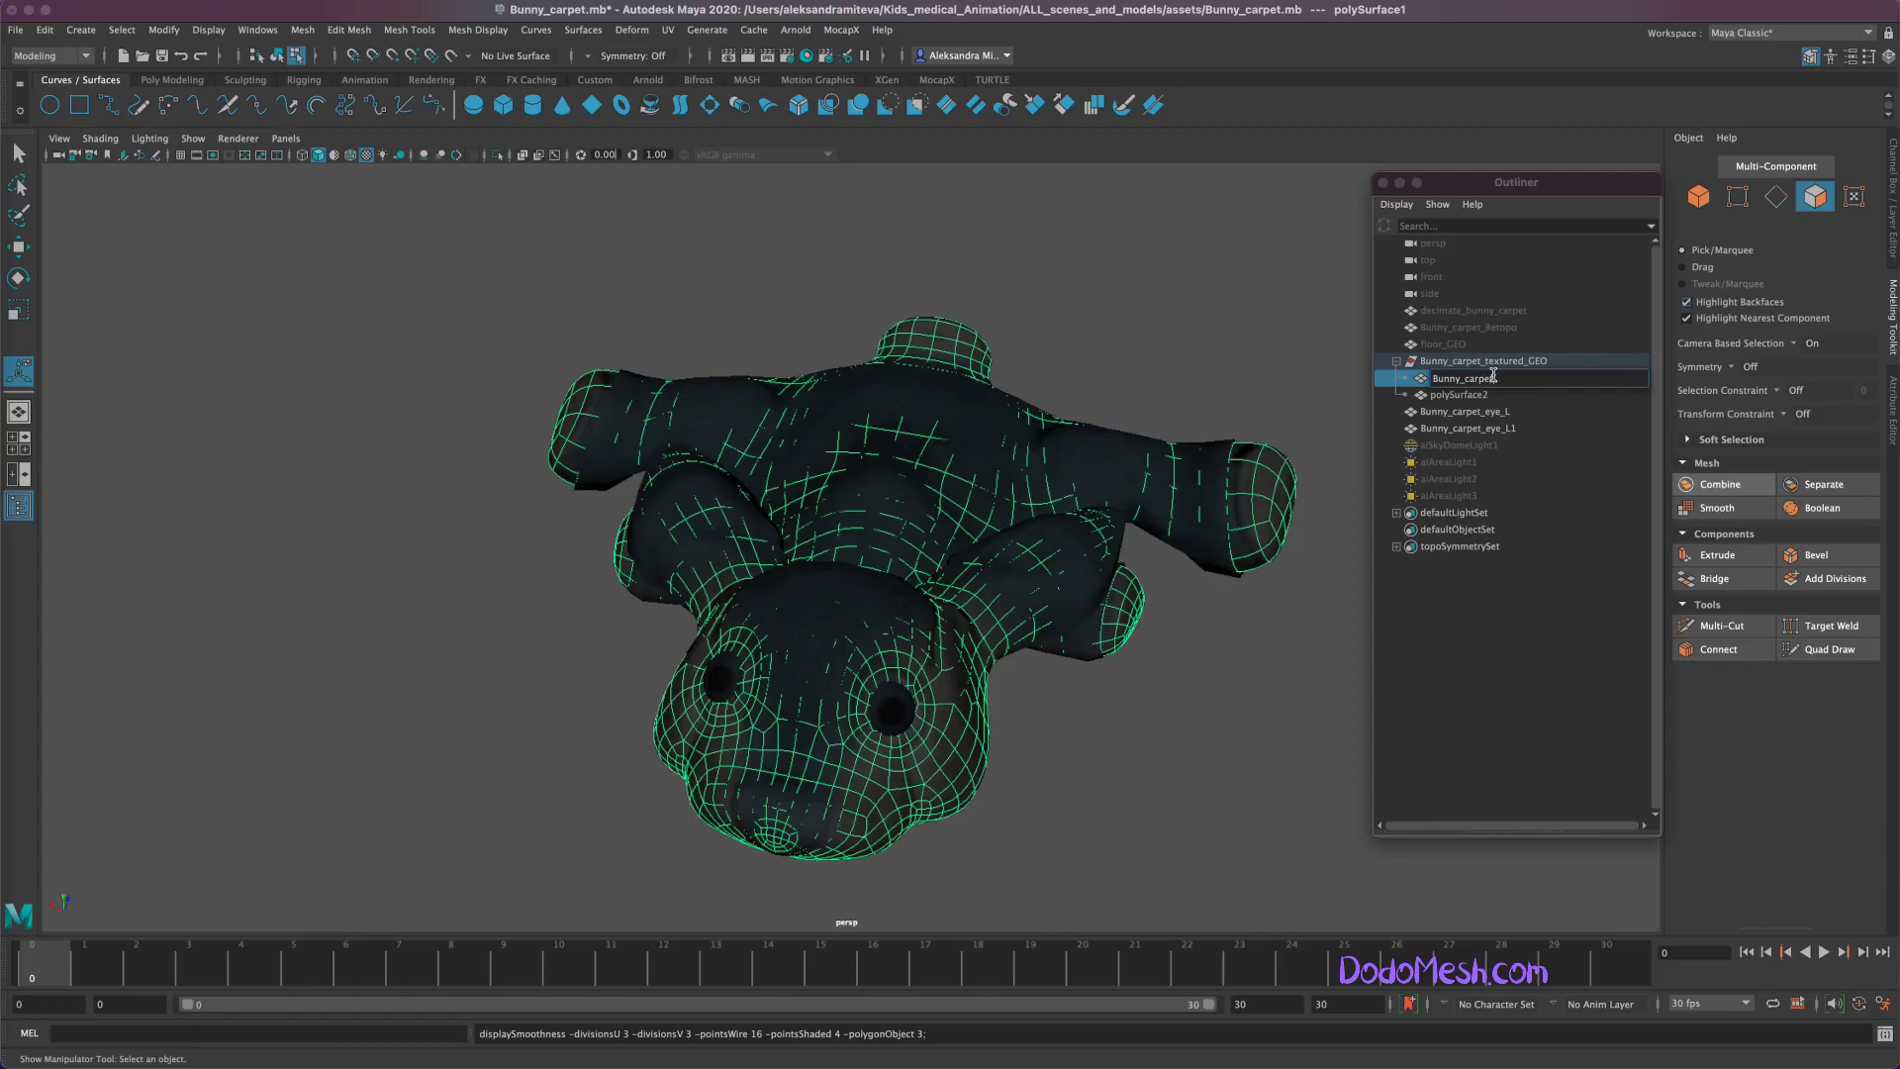
key(Return)
double_click(1471, 395)
text(Xgen_base_)
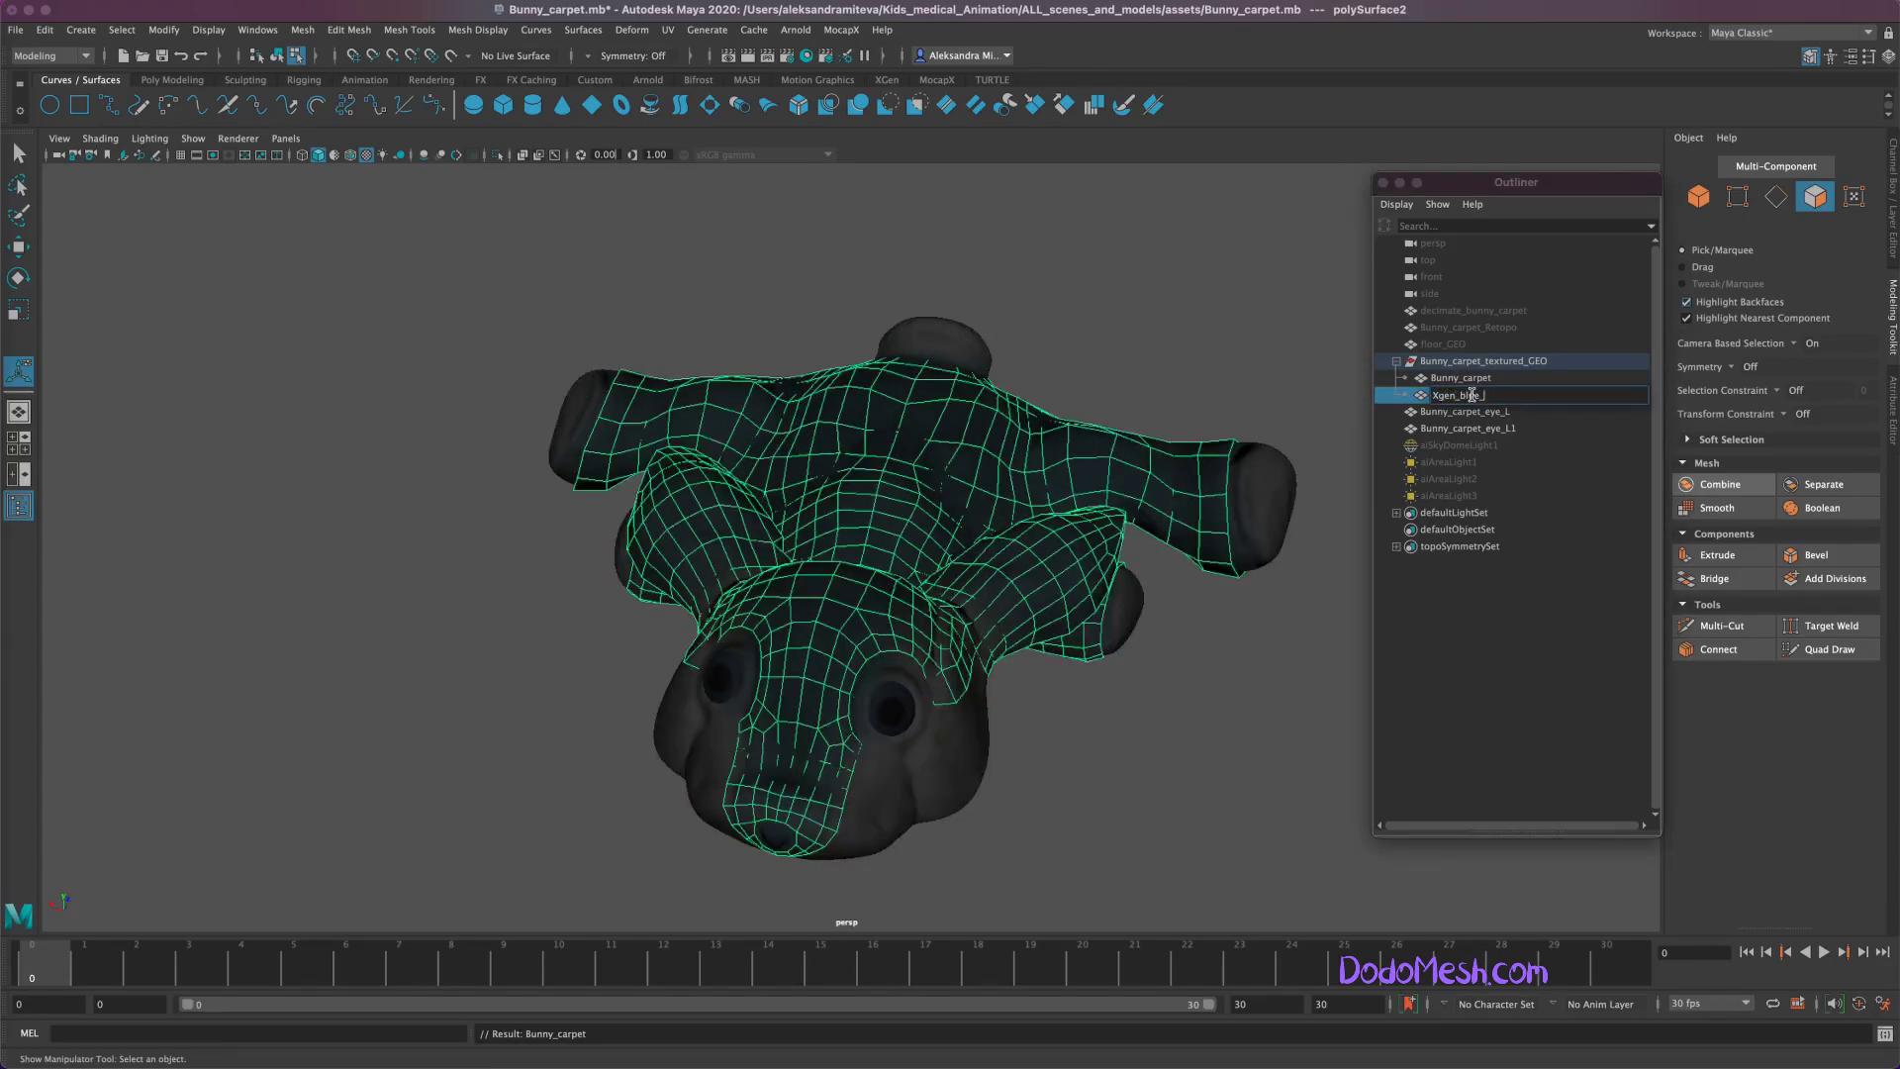
text(GEO)
key(Return)
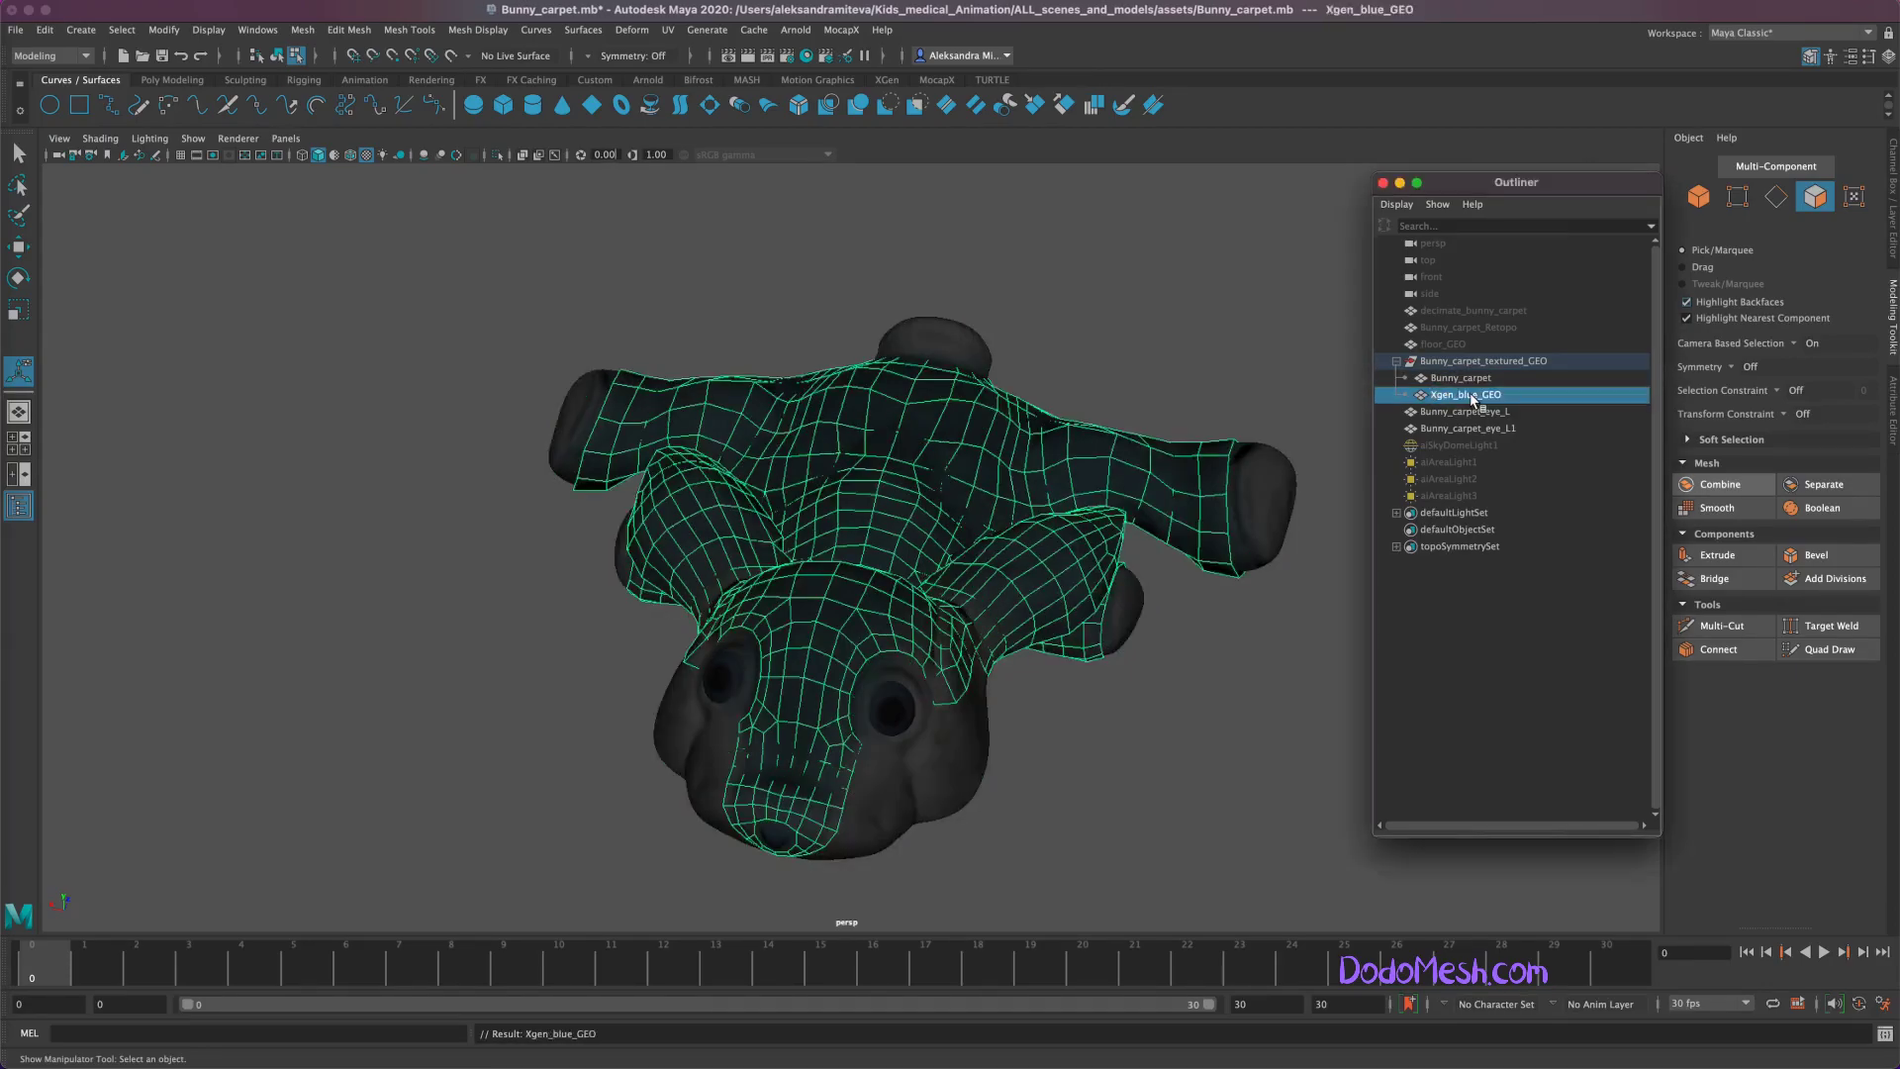
click(1457, 379)
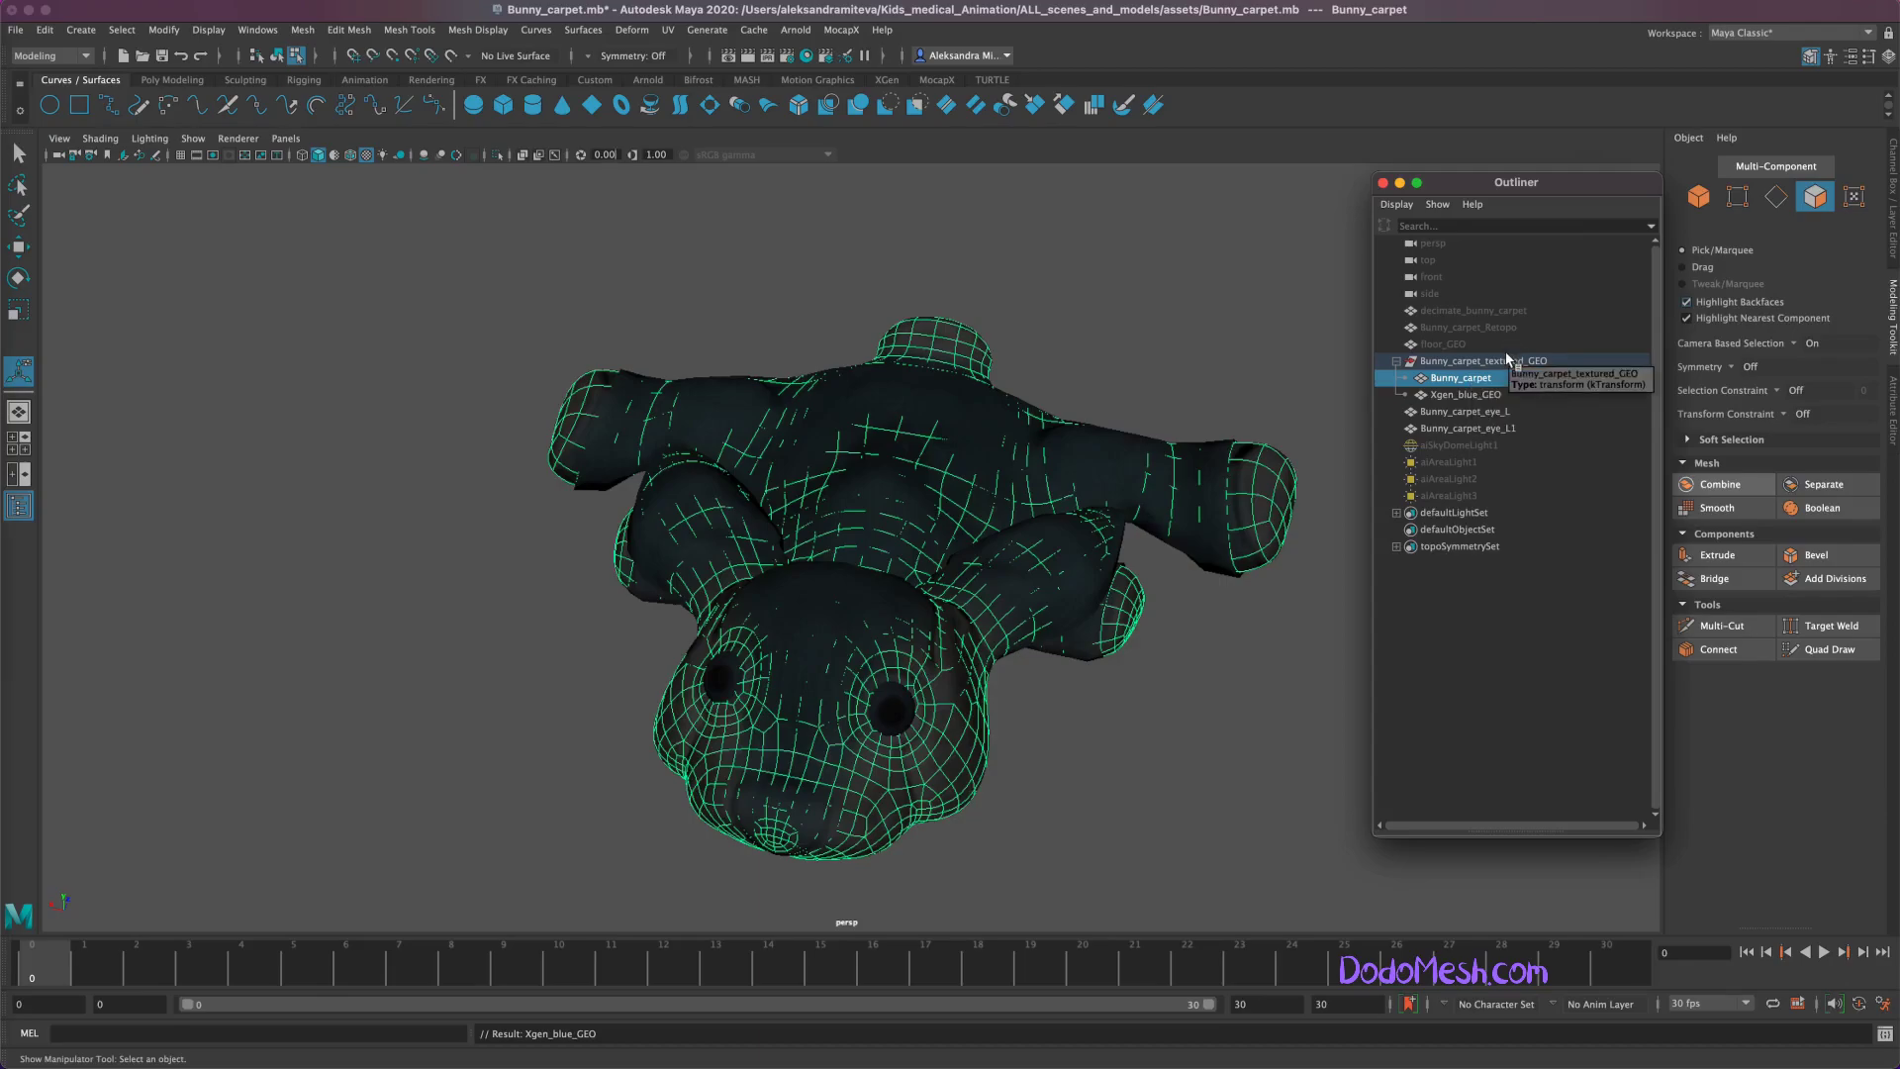
click(1730, 508)
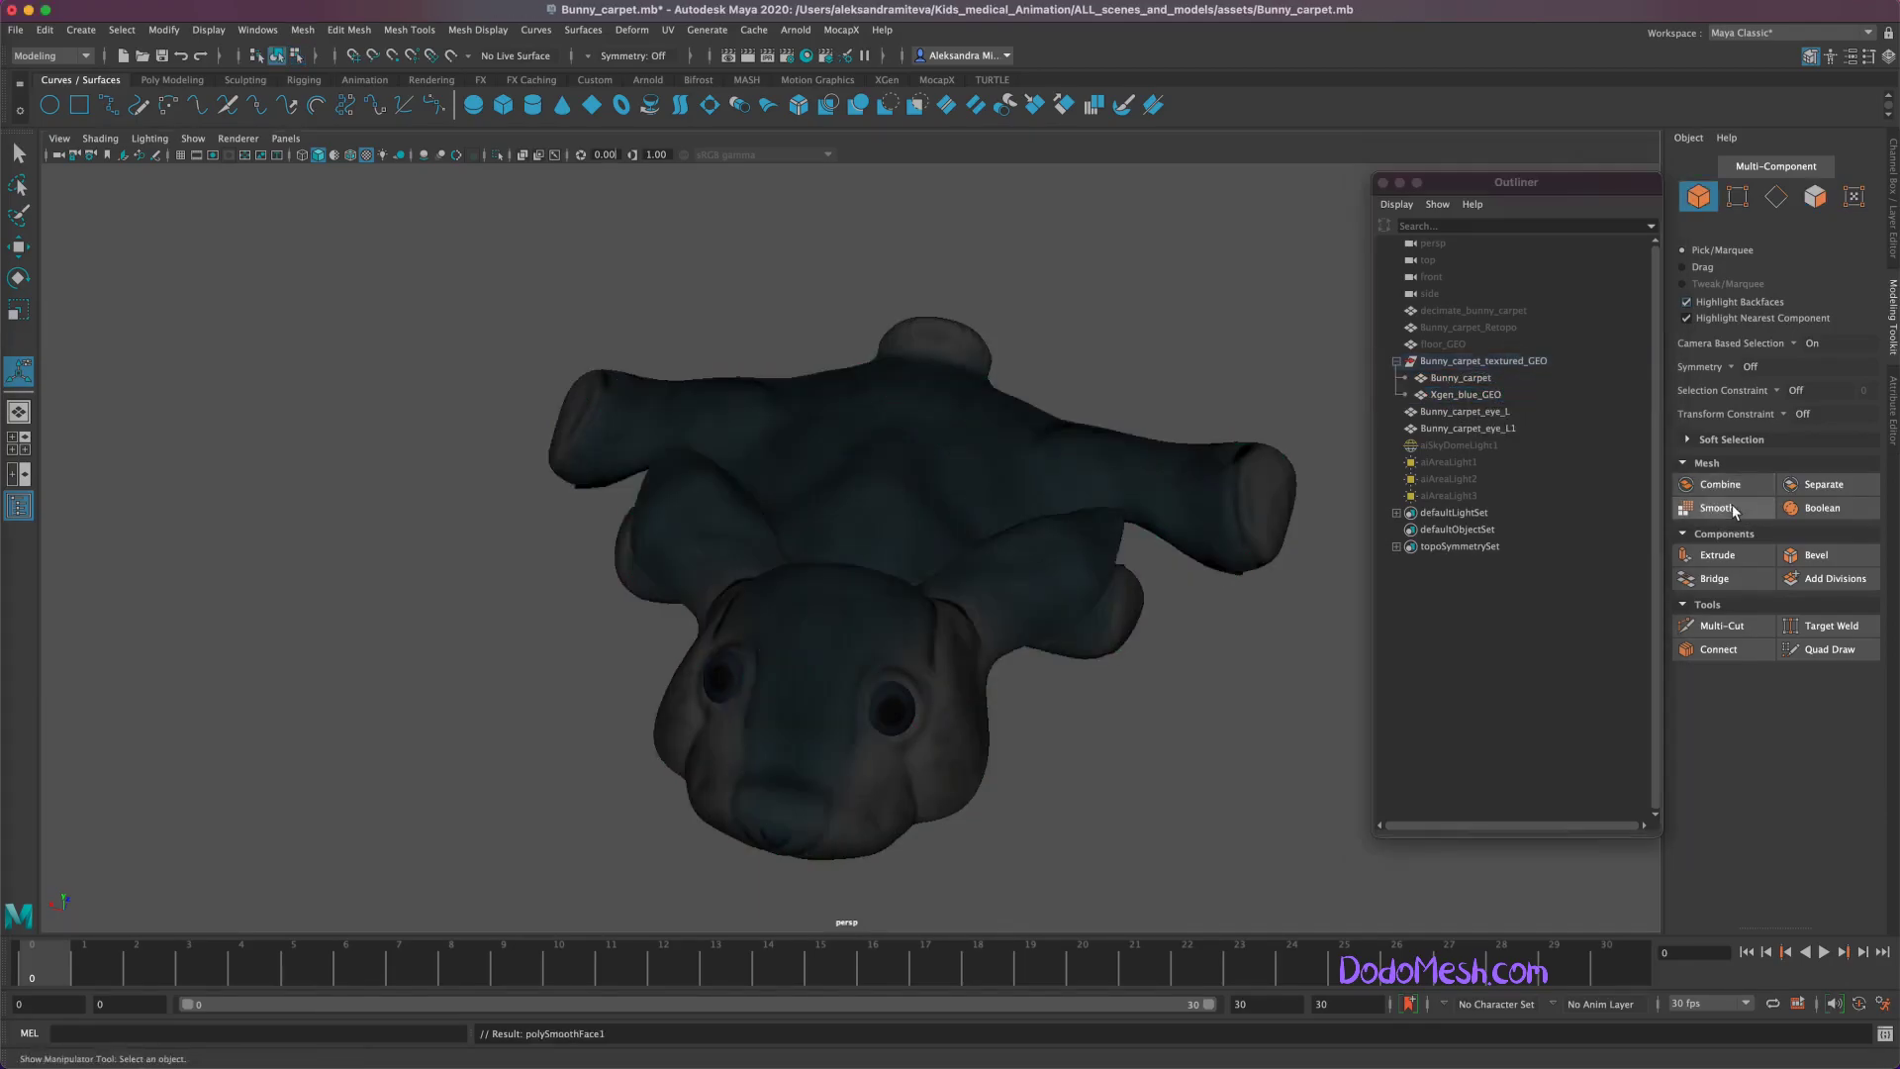
Step: Select Xgen_blue_GEO and show its settings in the Attribute Editor
click(1476, 425)
click(1466, 394)
mouse_move(1256, 719)
alt+mouse_down()
mouse_move(1276, 654)
mouse_move(1383, 653)
mouse_move(1425, 678)
mouse_move(1287, 665)
alt+mouse_up()
click(1891, 396)
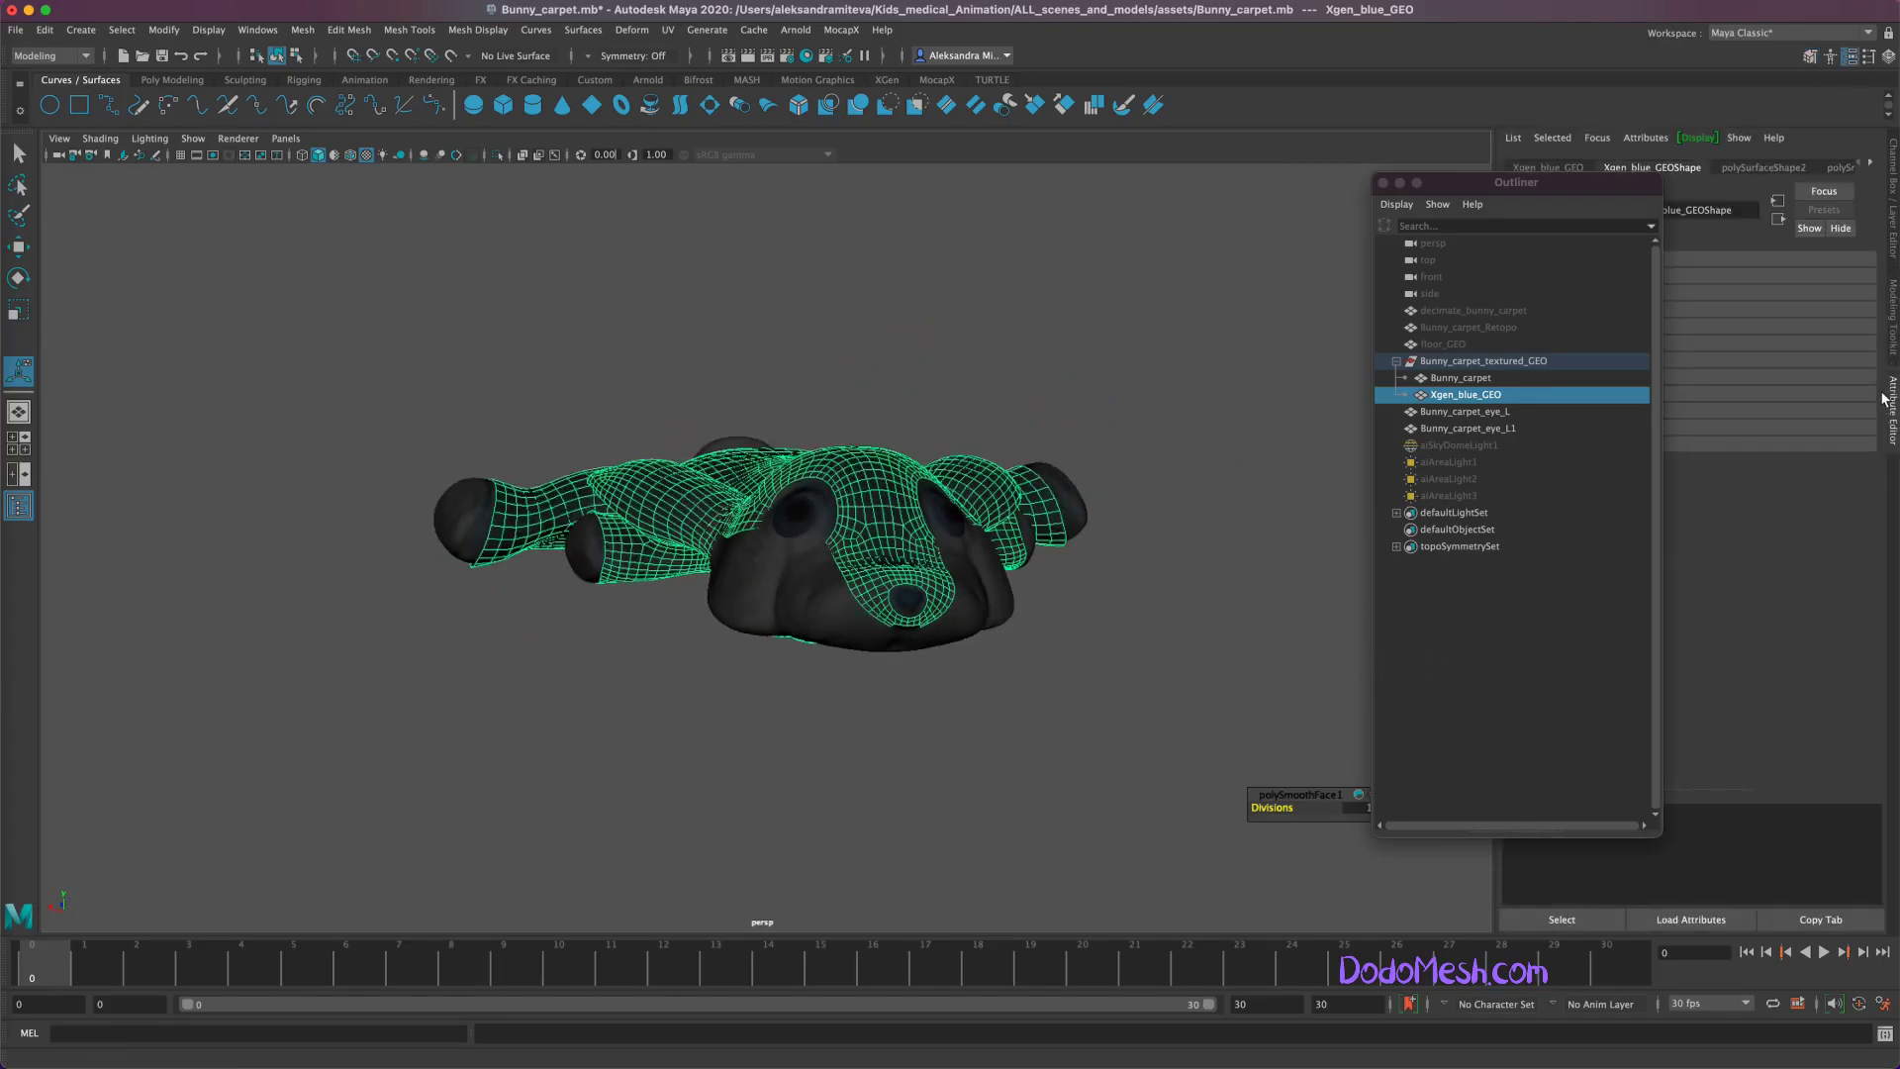
drag(1516, 183, 1263, 226)
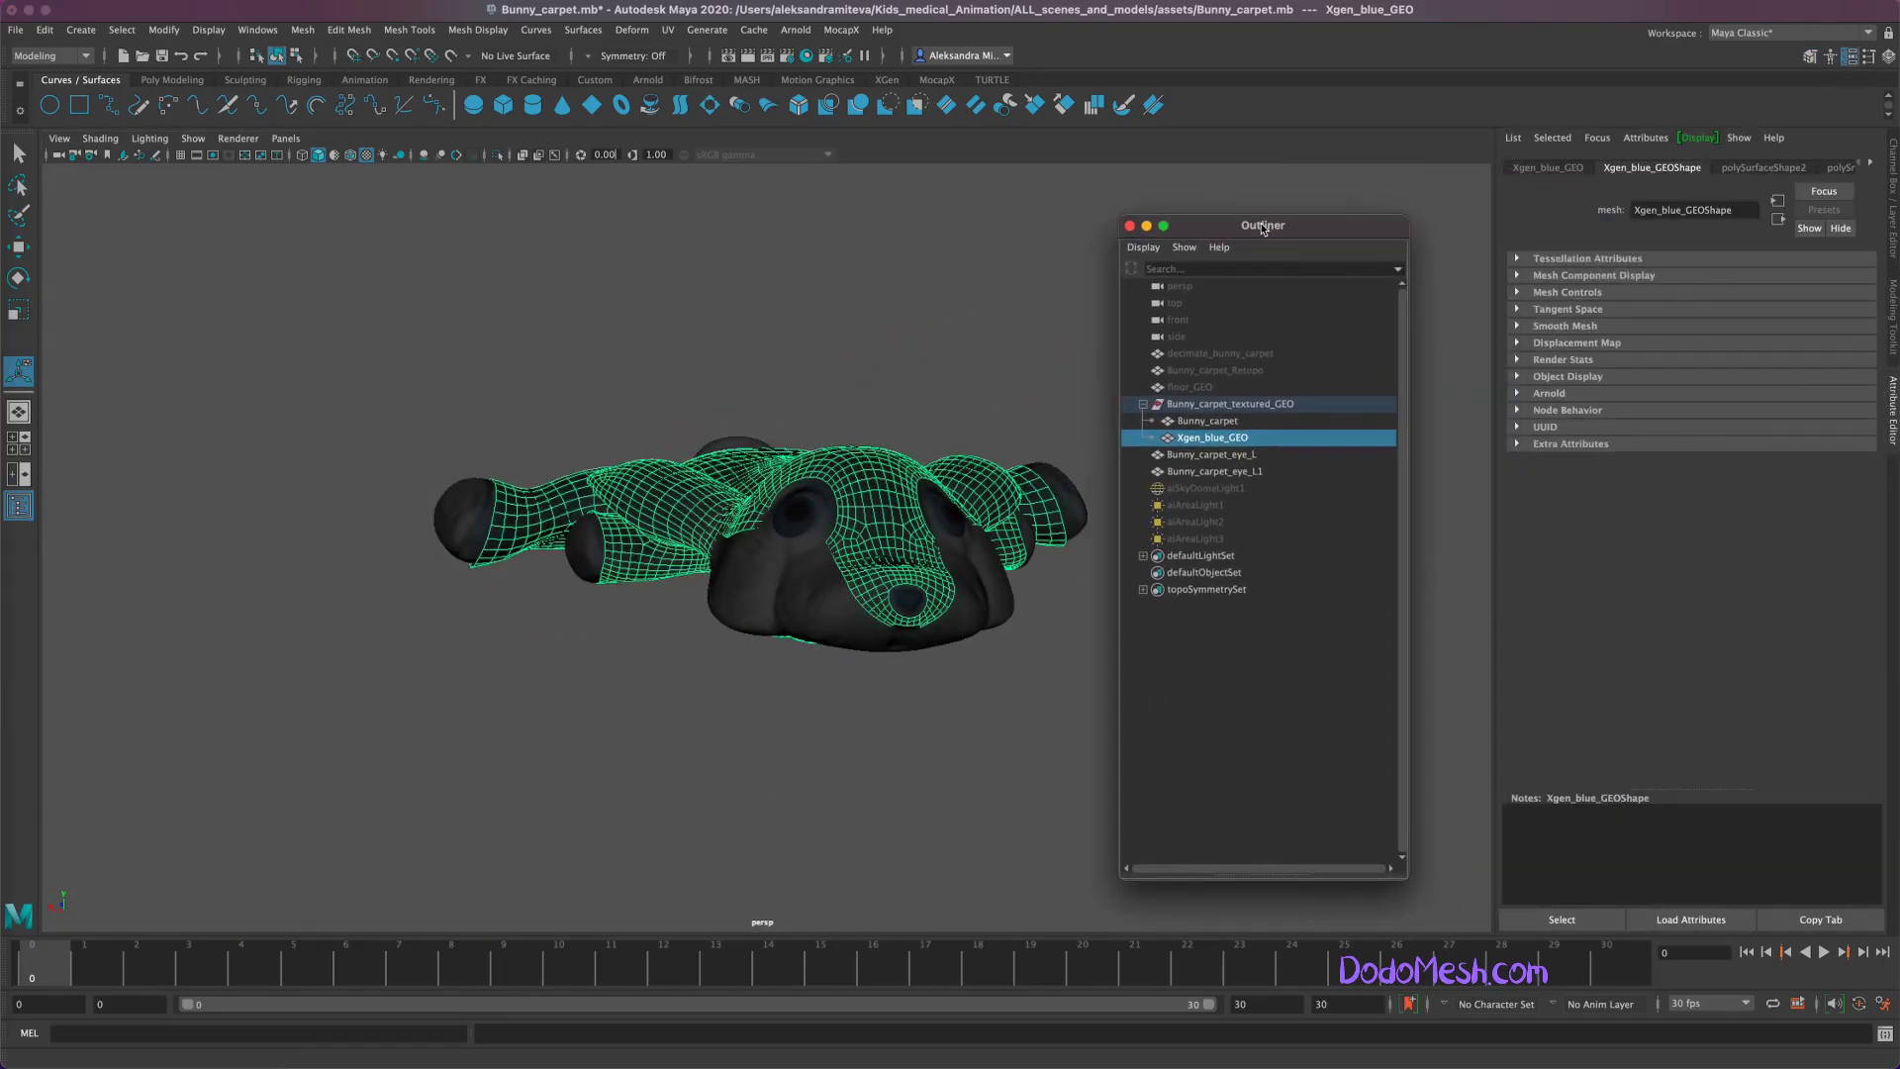
Step: Compare Bunny_carpet and Xgen_blue_GEO from top-down and side views
ctrl+click(1207, 421)
click(1009, 780)
mouse_move(1010, 780)
alt+mouse_down()
mouse_move(967, 835)
mouse_move(1005, 881)
mouse_move(1022, 861)
mouse_move(964, 773)
mouse_move(1072, 717)
mouse_move(1111, 640)
mouse_move(868, 538)
alt+mouse_up()
click(869, 538)
mouse_move(1026, 730)
alt+mouse_down()
mouse_move(976, 861)
mouse_move(925, 861)
alt+mouse_up()
alt+drag(1009, 788, 870, 795)
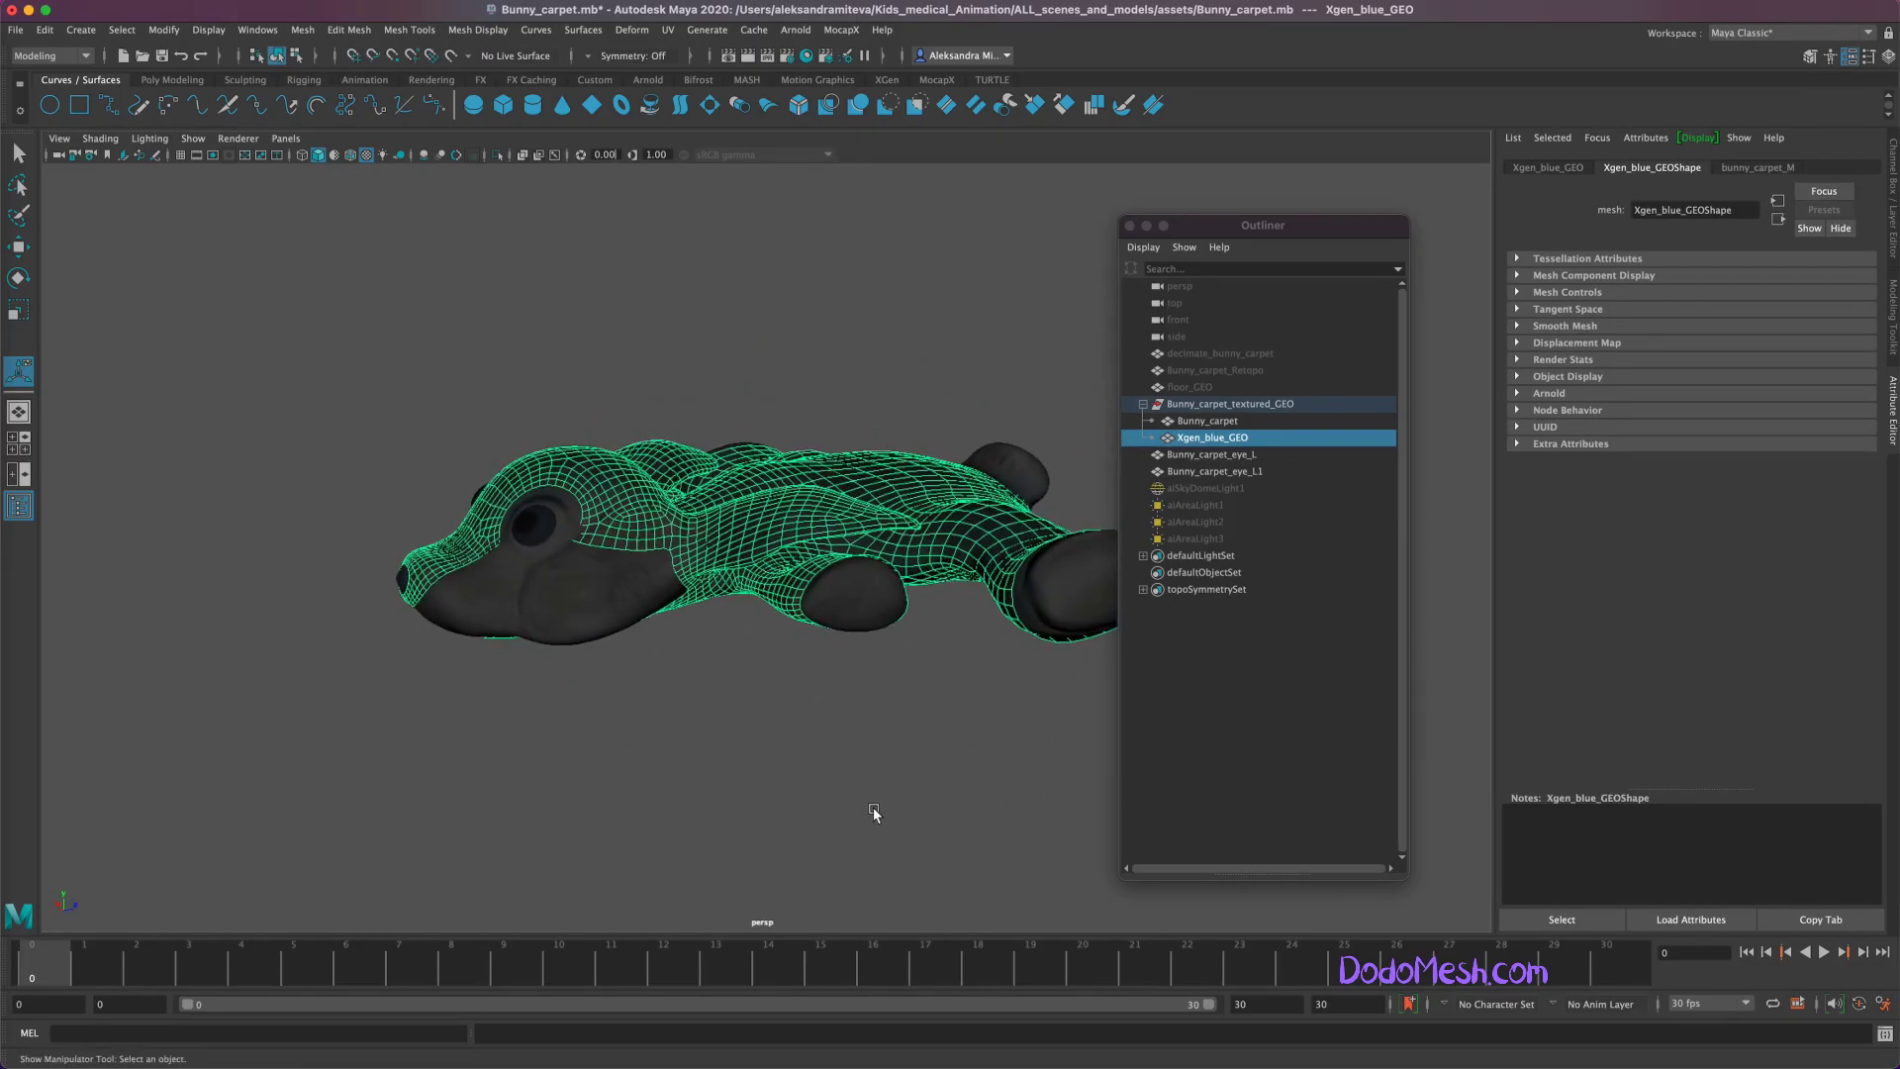
click(1069, 591)
mouse_move(1074, 619)
alt+mouse_down()
mouse_move(1052, 788)
mouse_move(1067, 834)
alt+mouse_up()
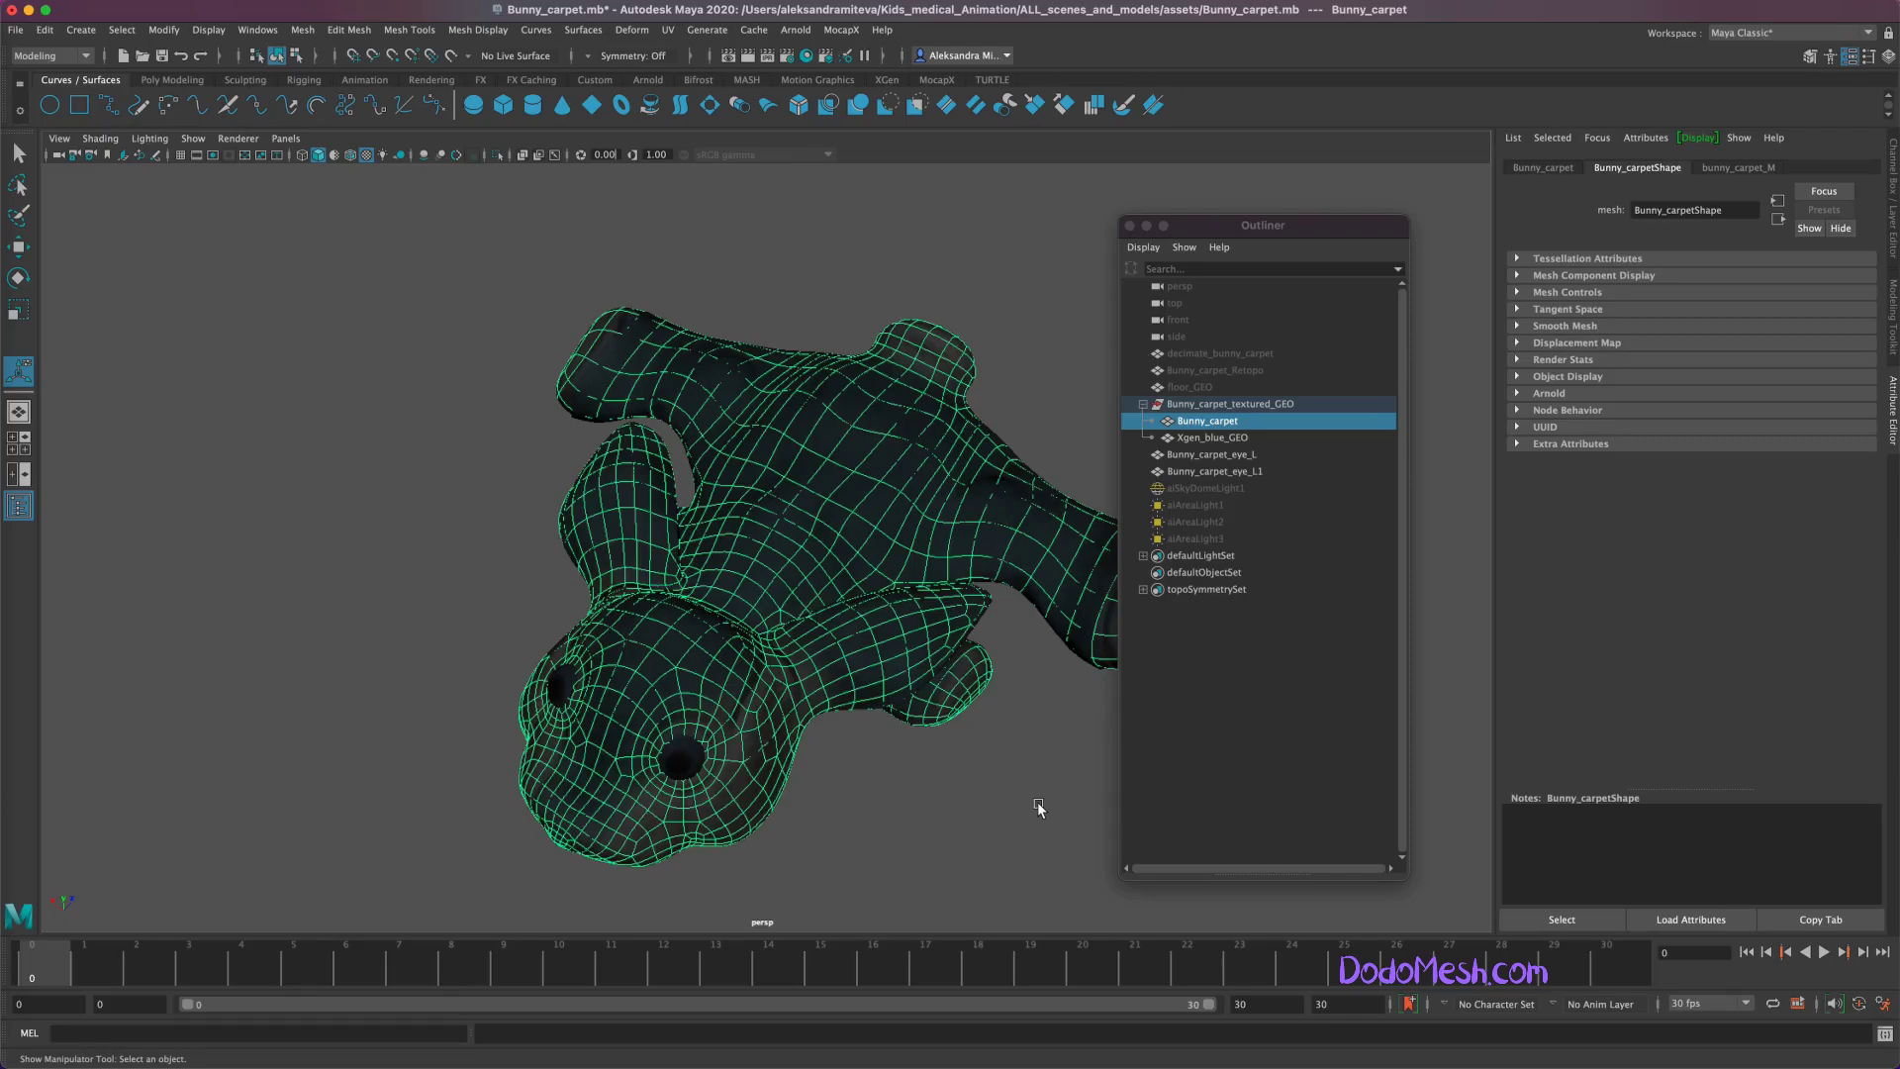
Step: Select Bunny_carpet from a lower frontal view and switch it to face selection
click(1245, 439)
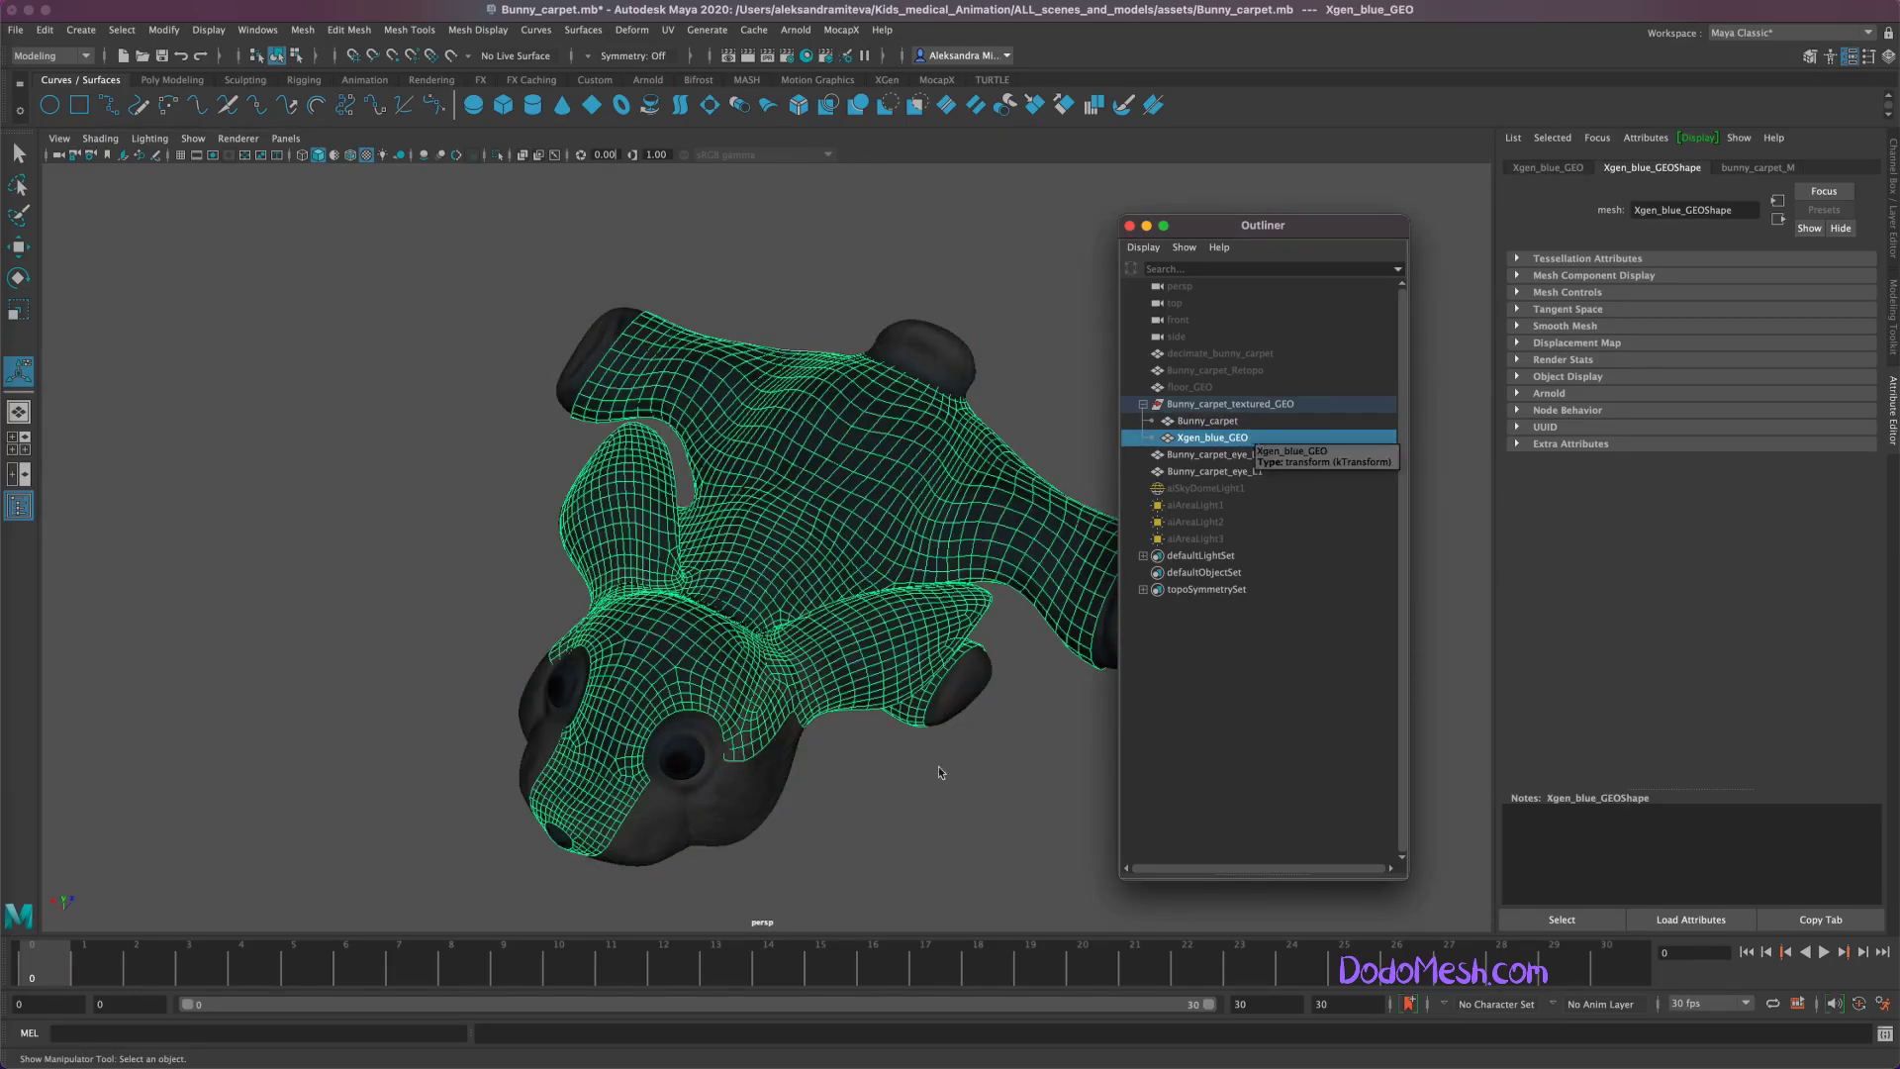
click(1207, 420)
mouse_move(950, 847)
alt+mouse_down()
mouse_move(971, 789)
mouse_move(975, 806)
alt+mouse_up()
key(F7)
key(ctrl+F11)
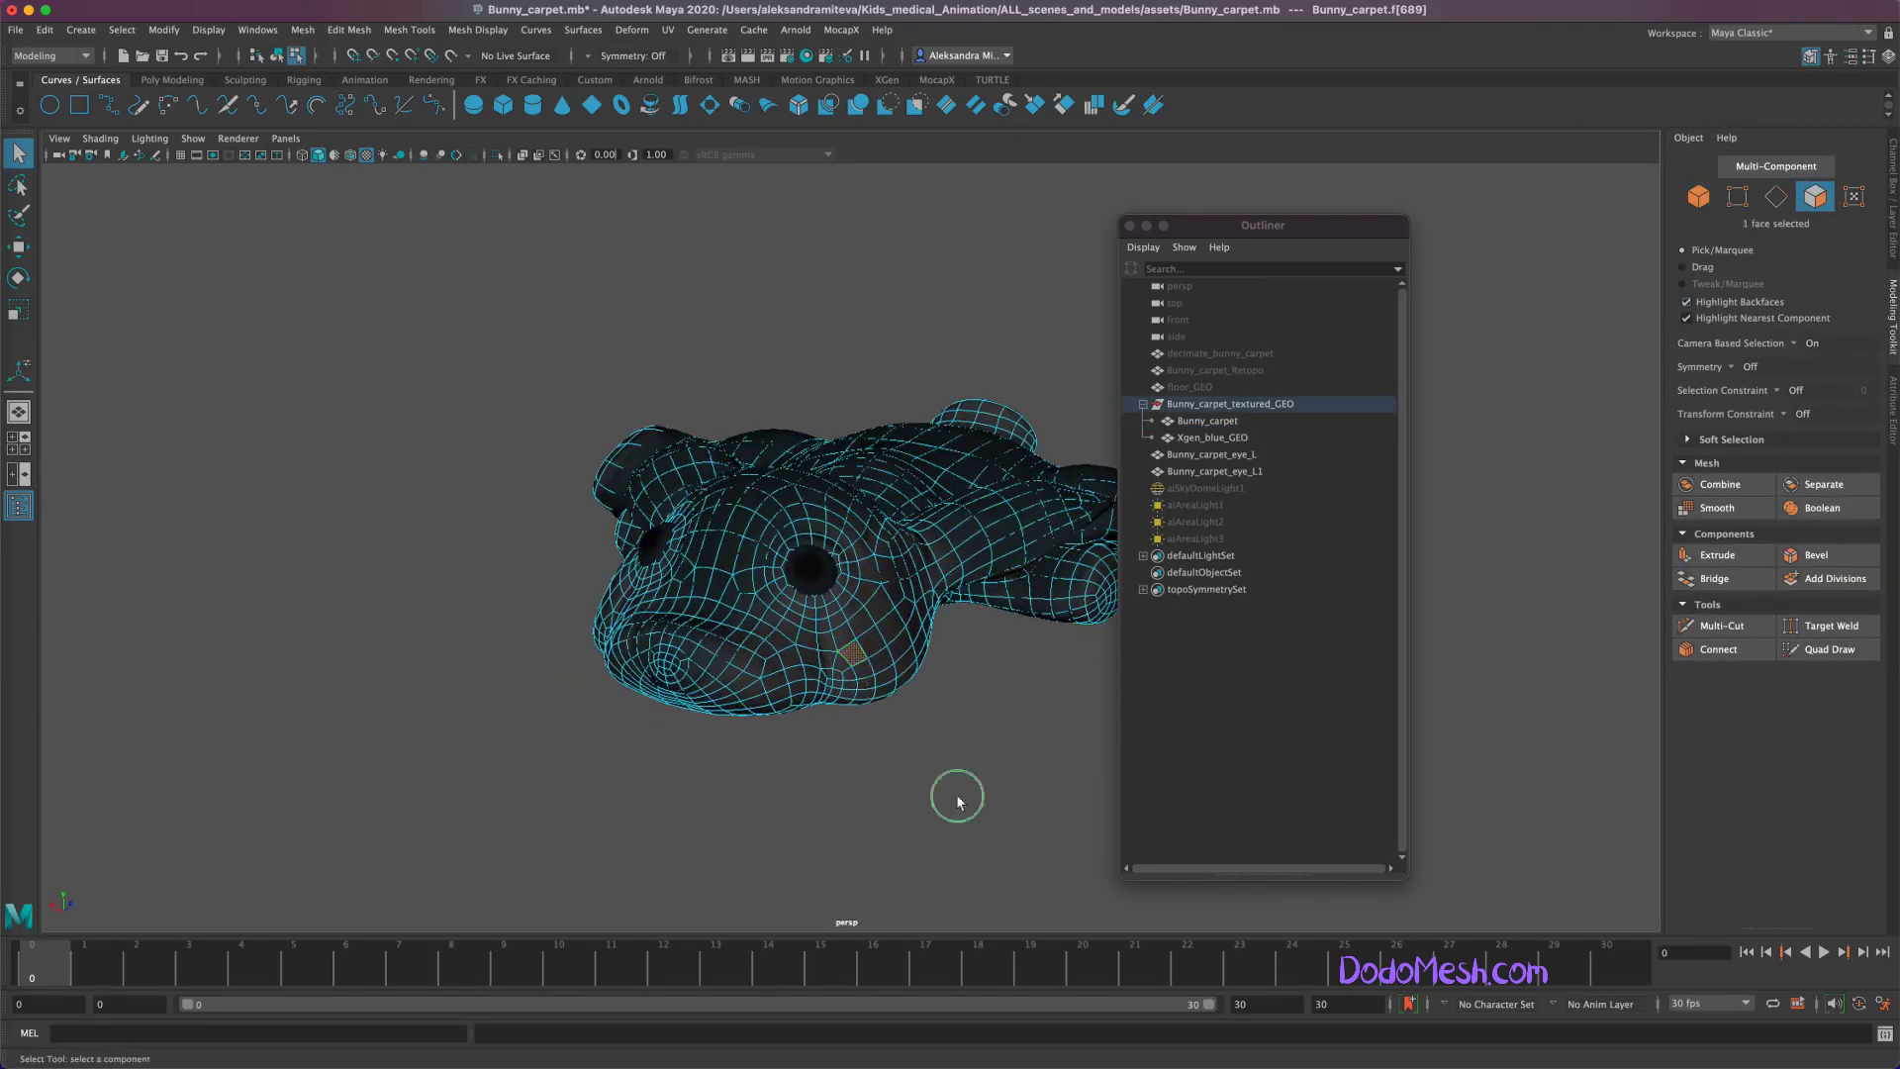
Step: Frame the faces and start picking a strip of cheek faces on Bunny_carpet
key(f)
click(656, 791)
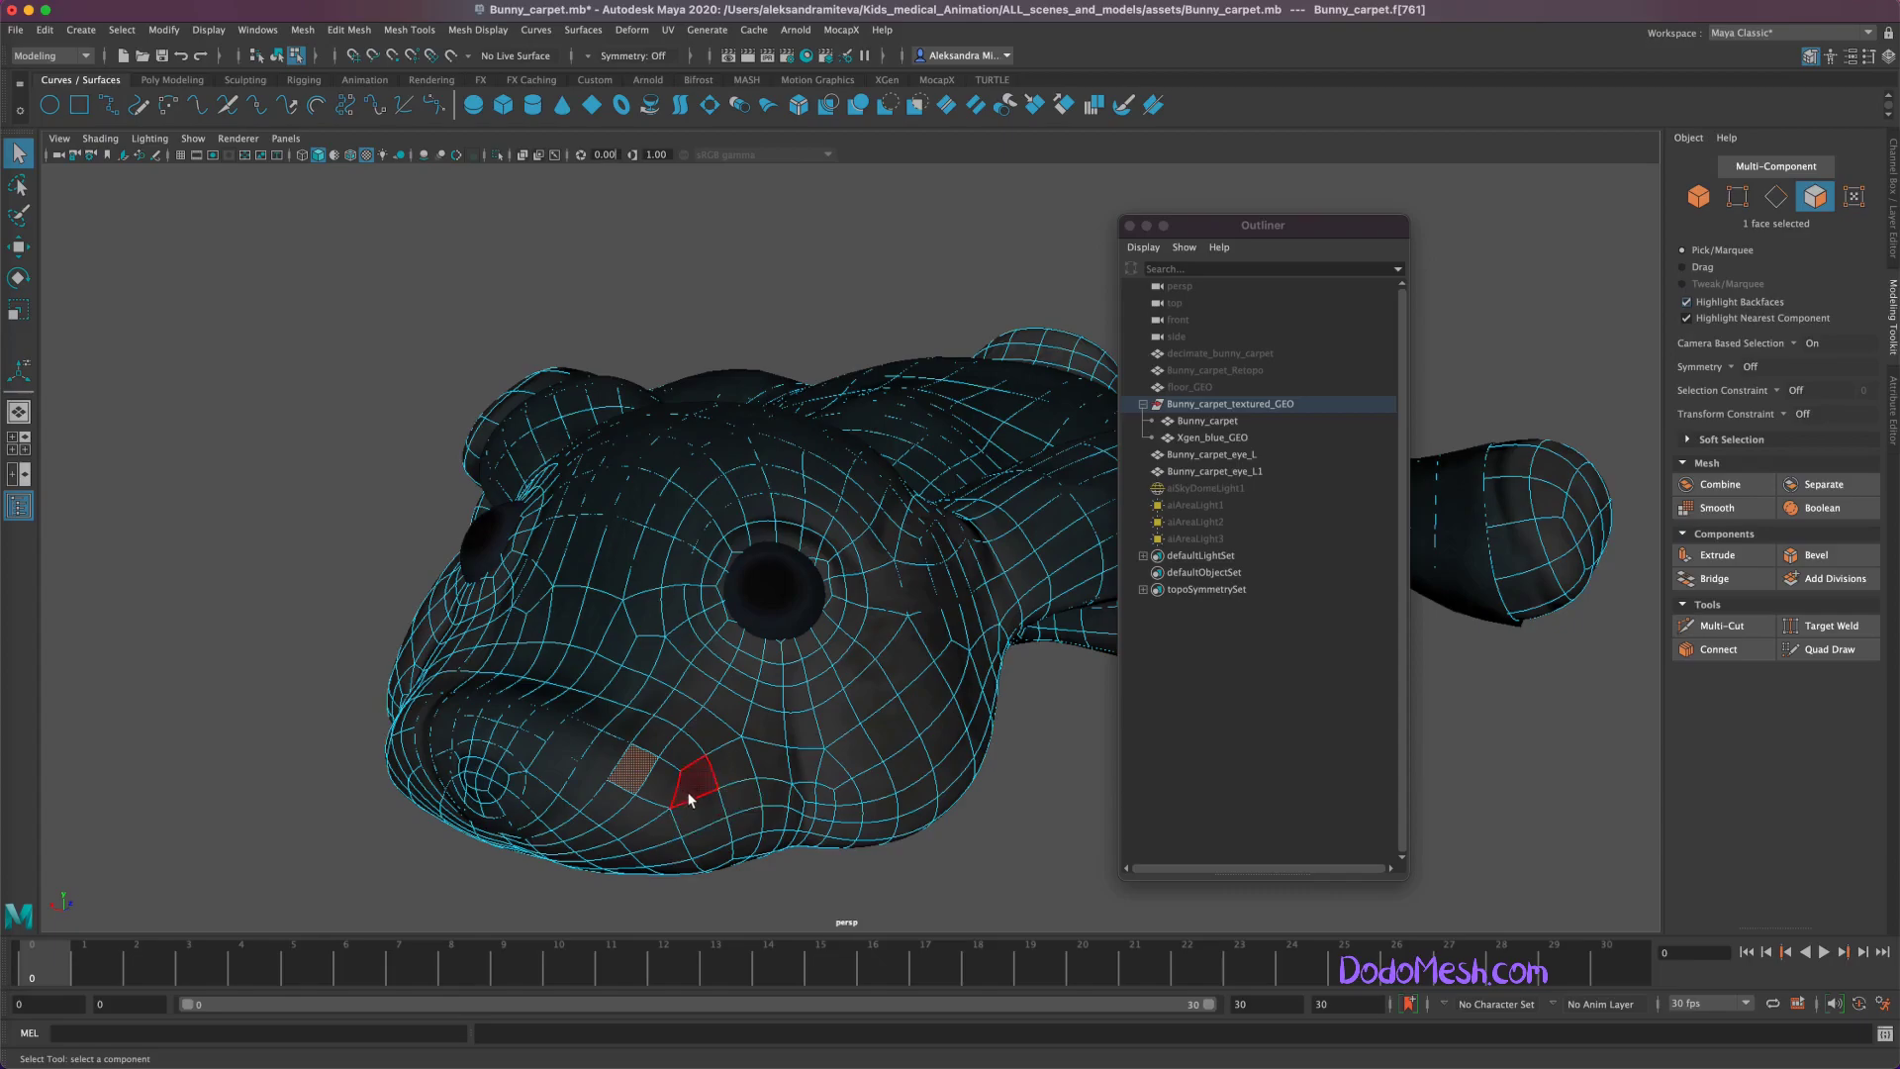
click(1202, 438)
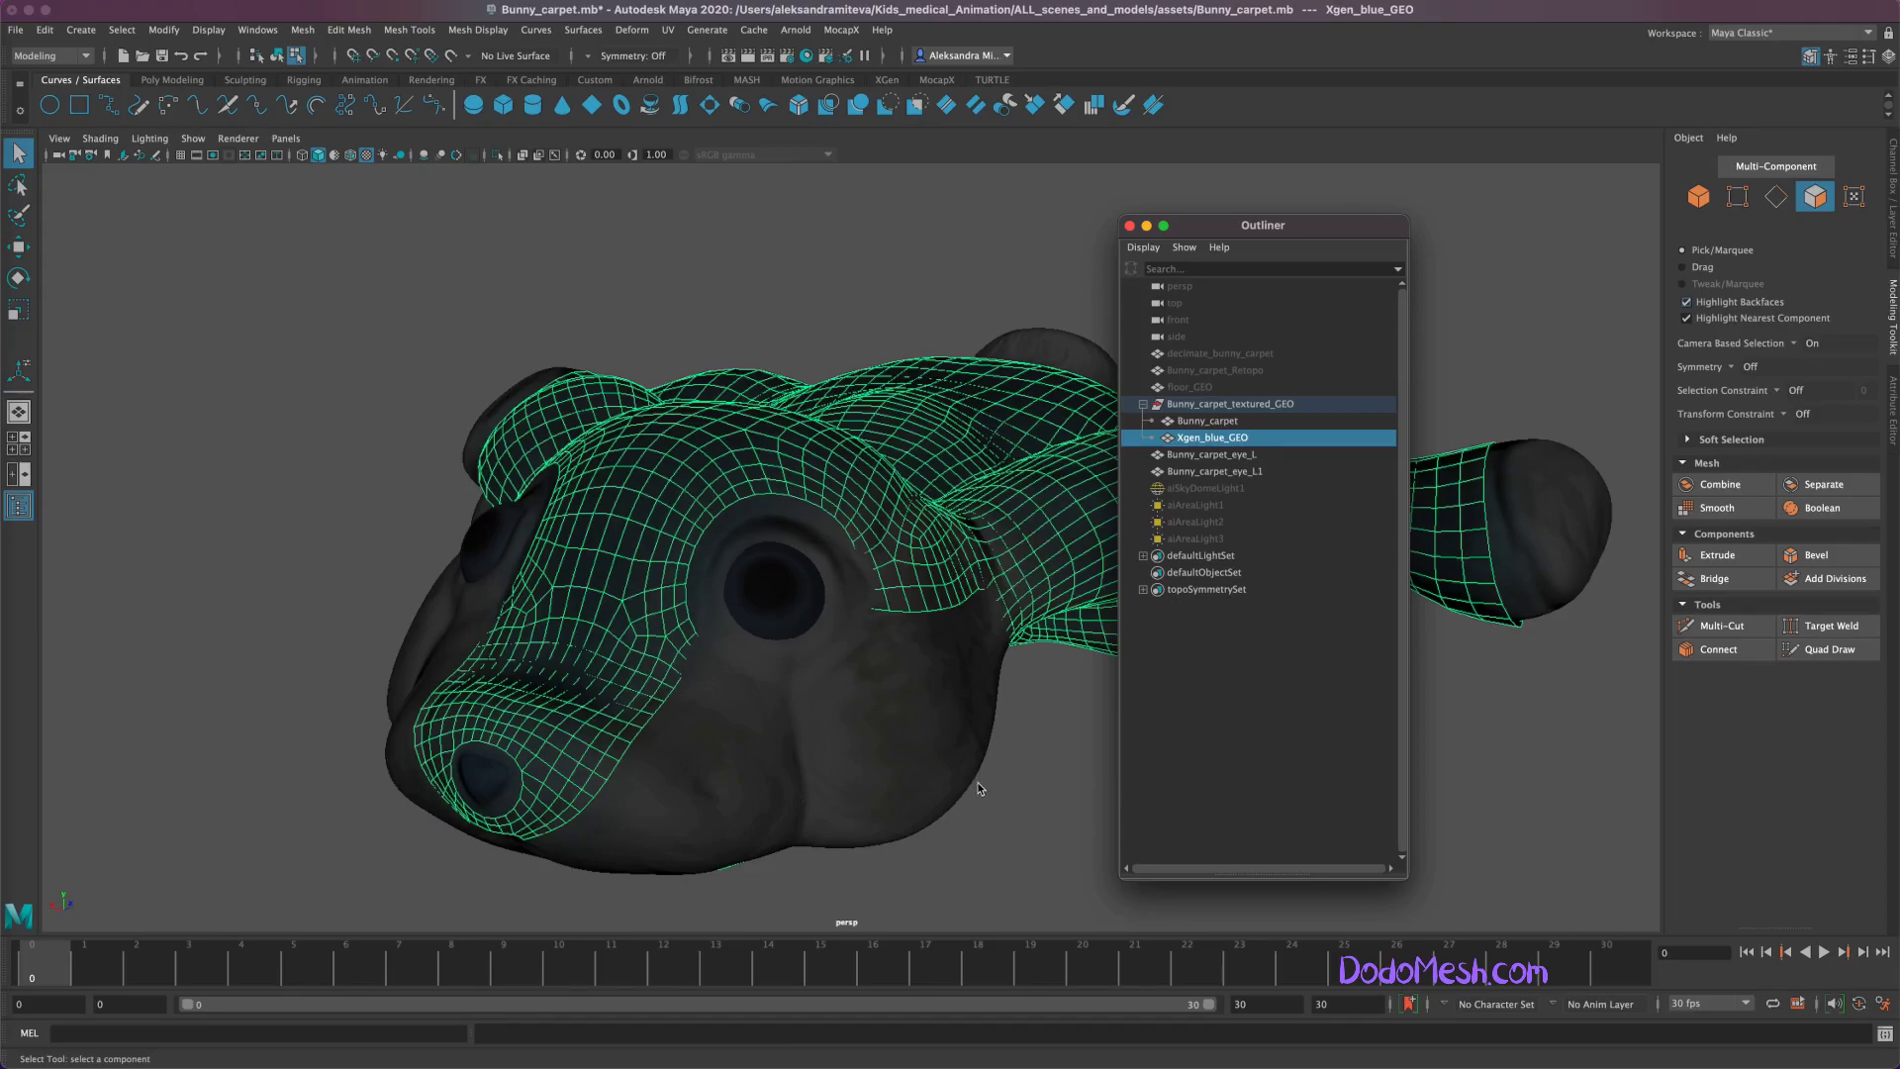
click(892, 748)
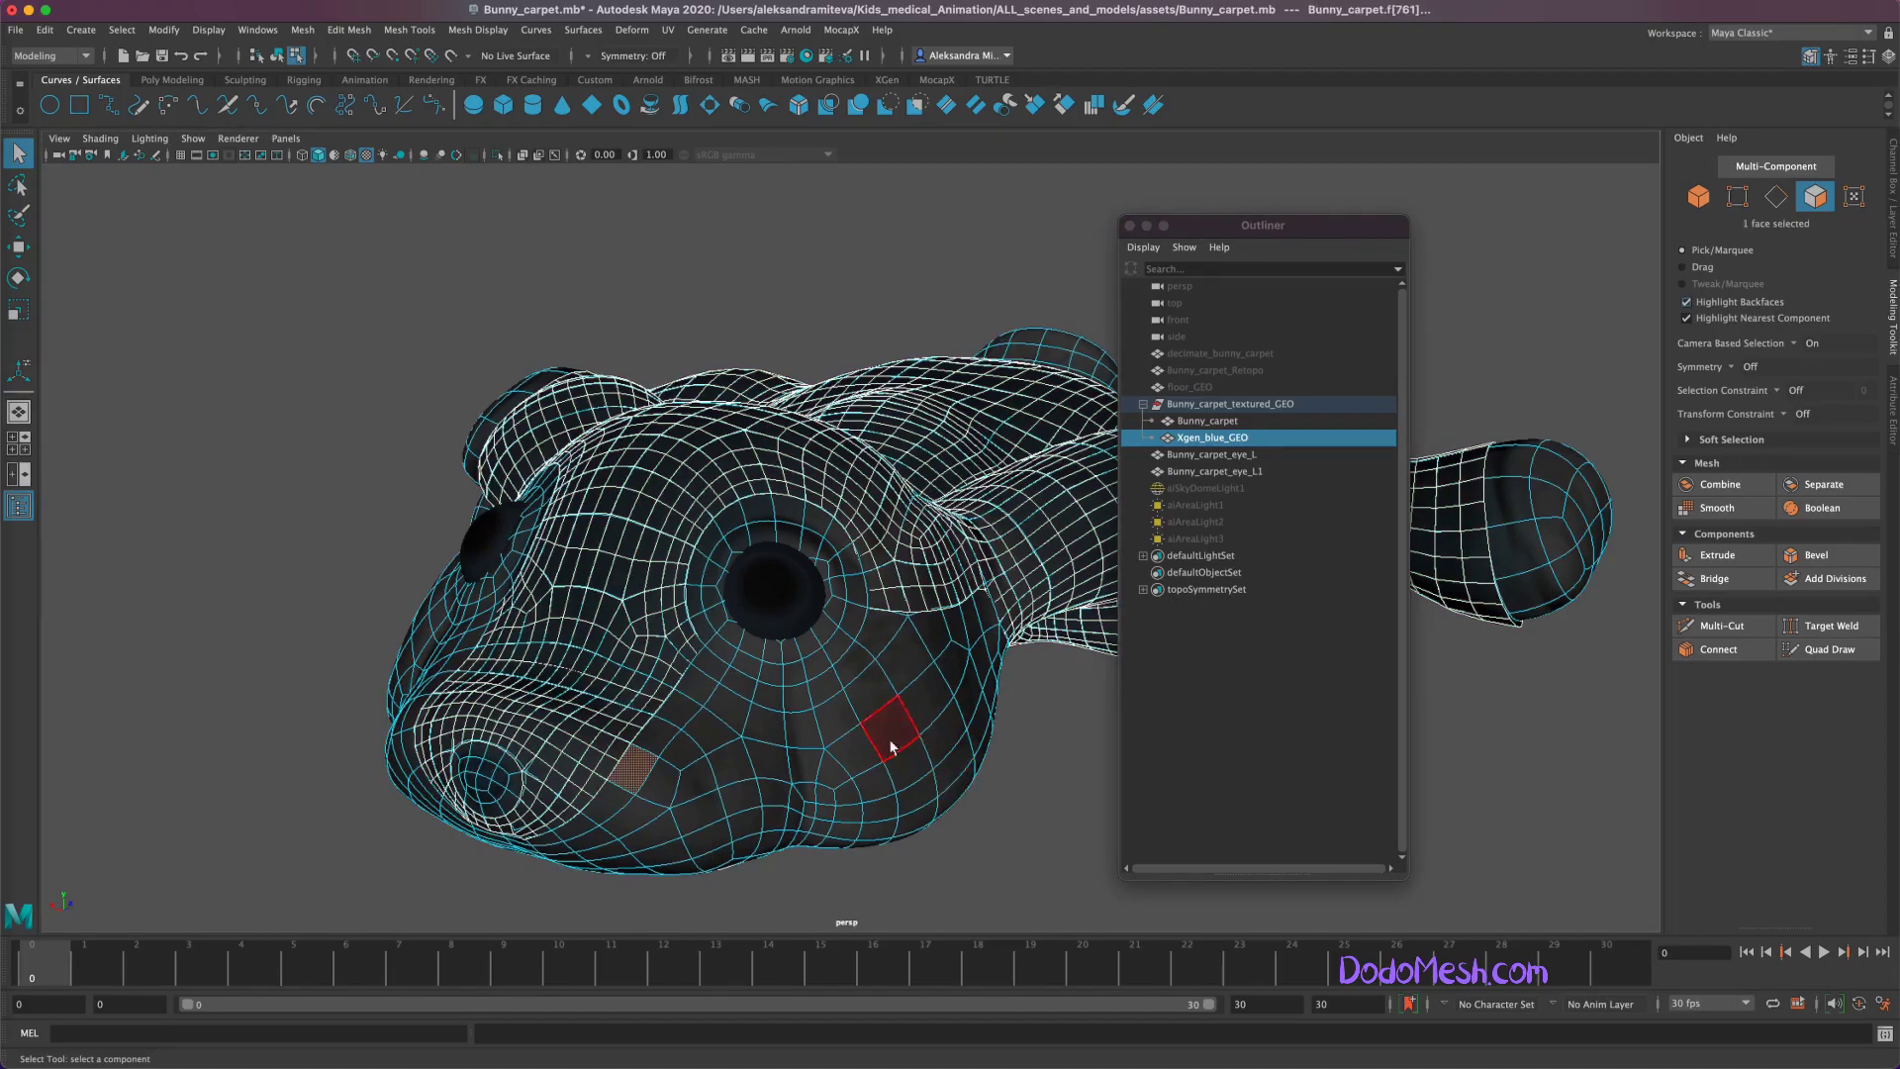
click(802, 700)
shift+double_click(921, 633)
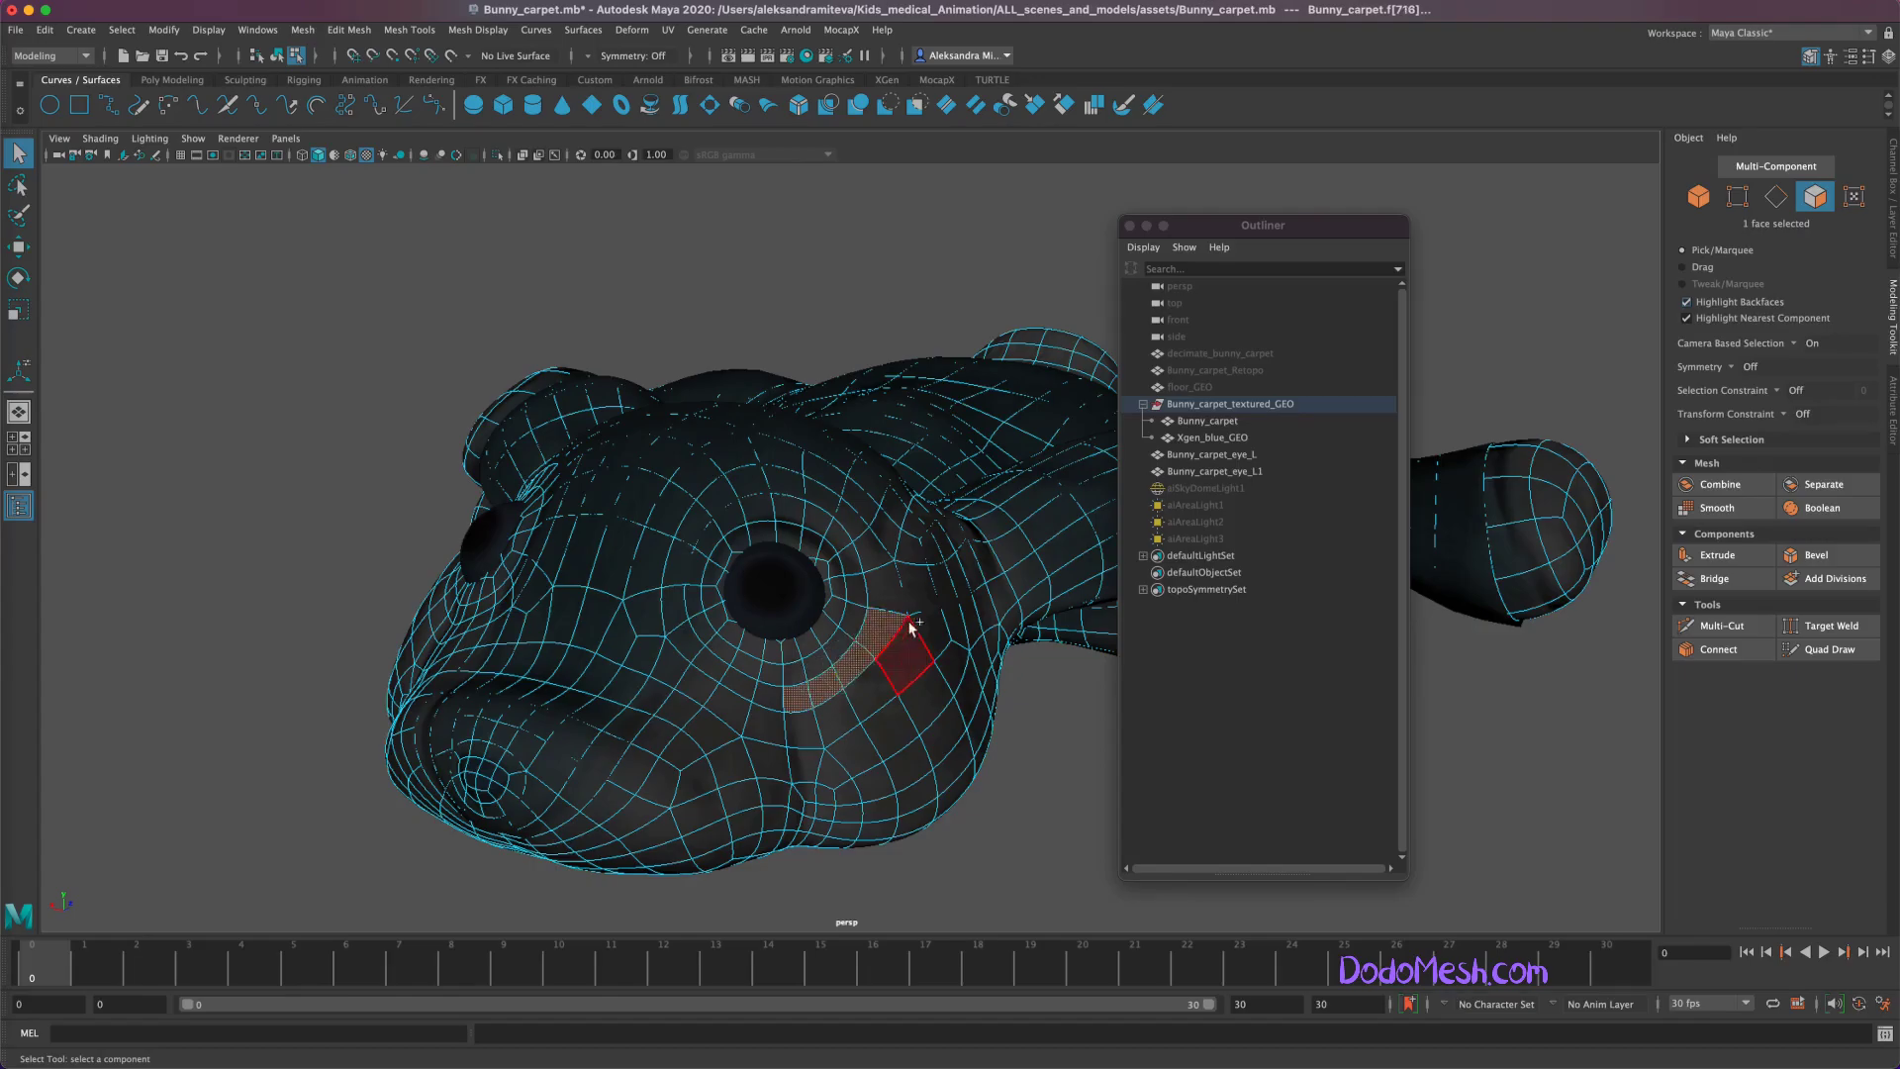
alt+drag(1018, 833, 956, 839)
shift+click(721, 641)
alt+drag(799, 728, 804, 734)
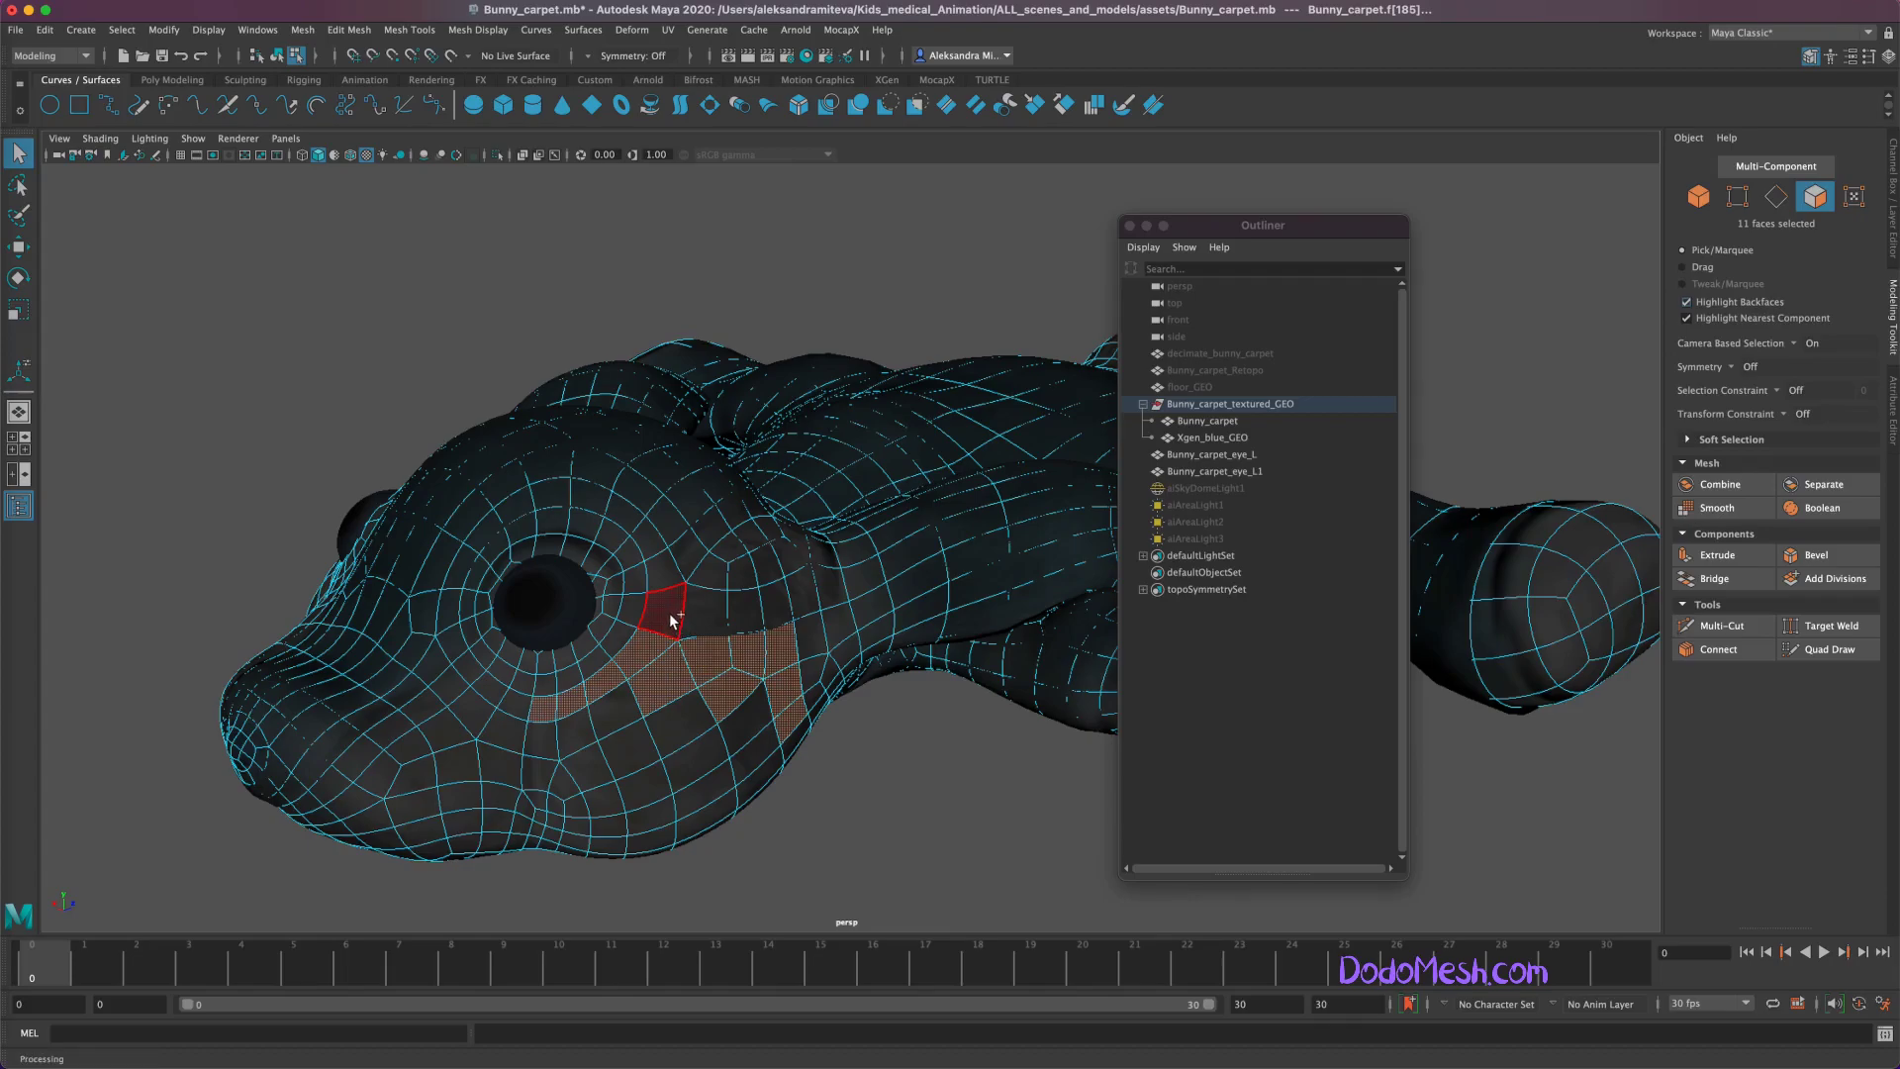
Step: Return to Bunny_carpet's faces and add more cheek faces to the patch
click(1214, 438)
key(F11)
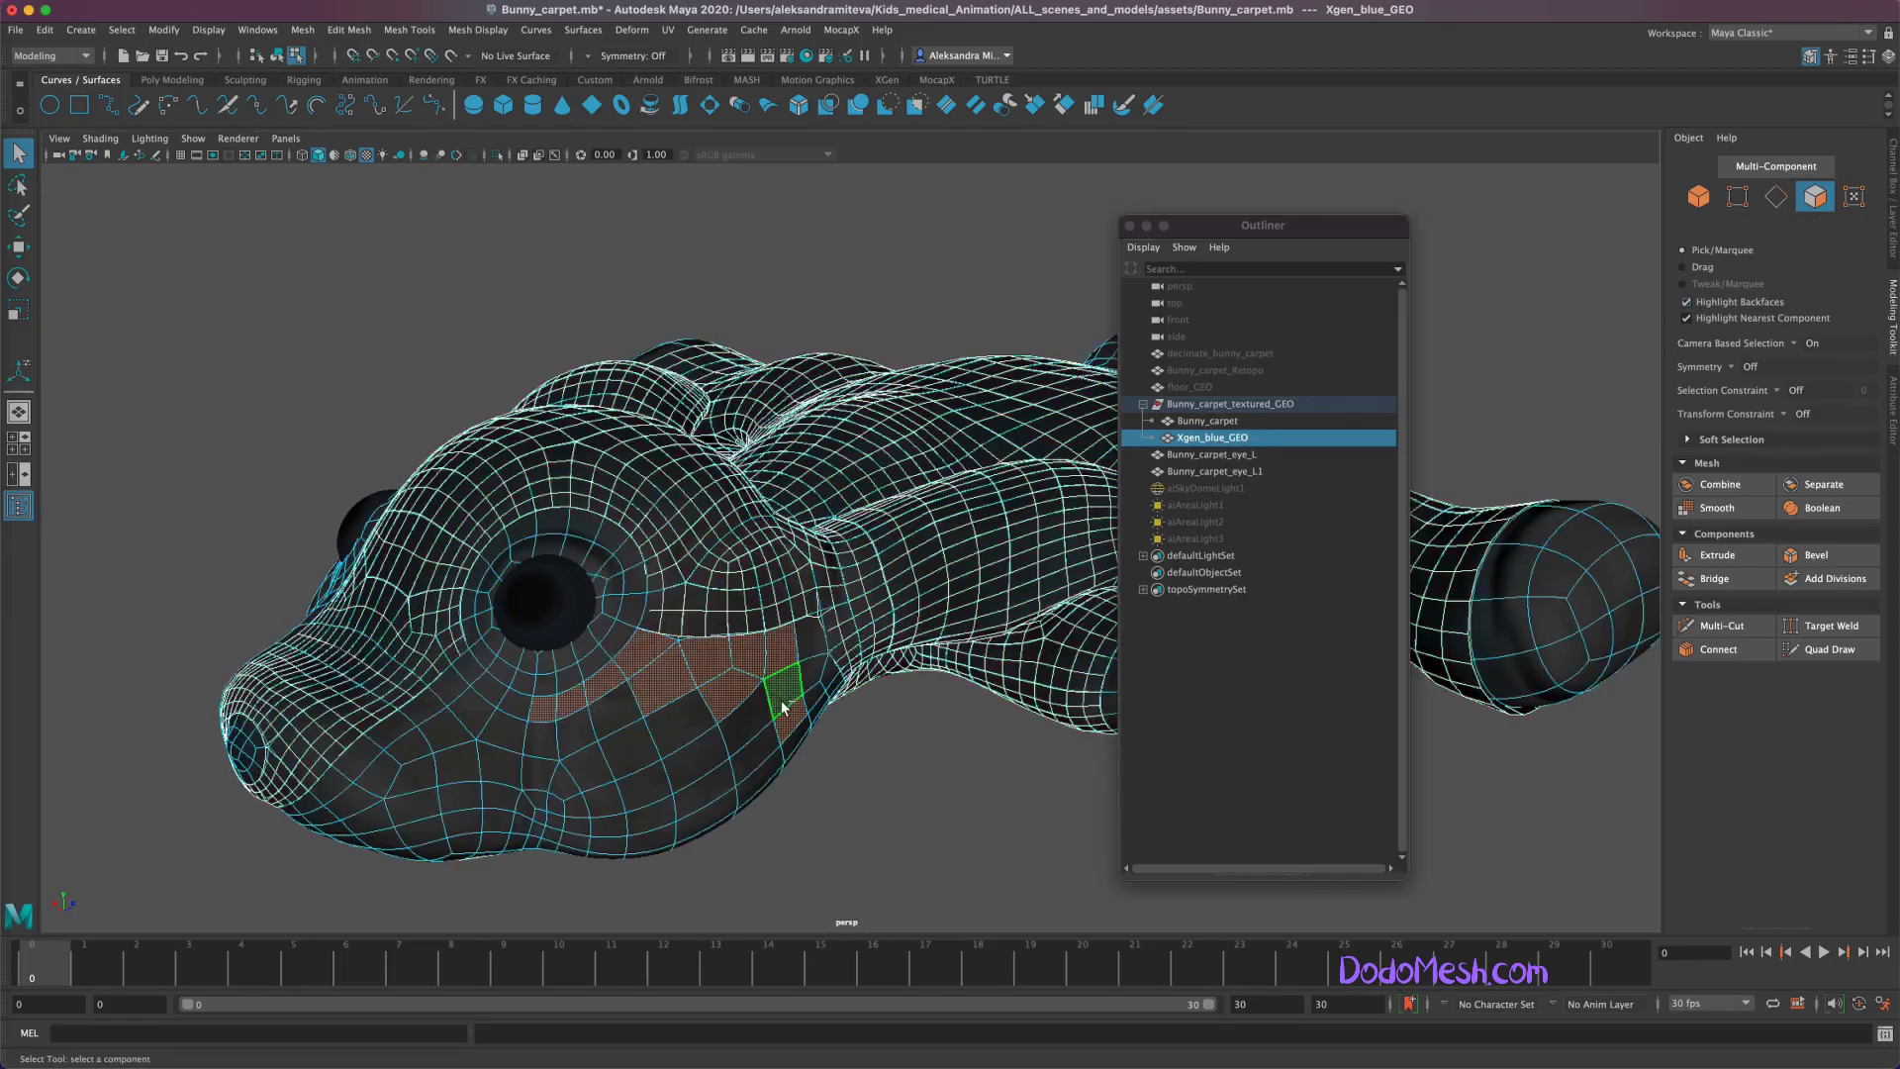
shift+click(812, 661)
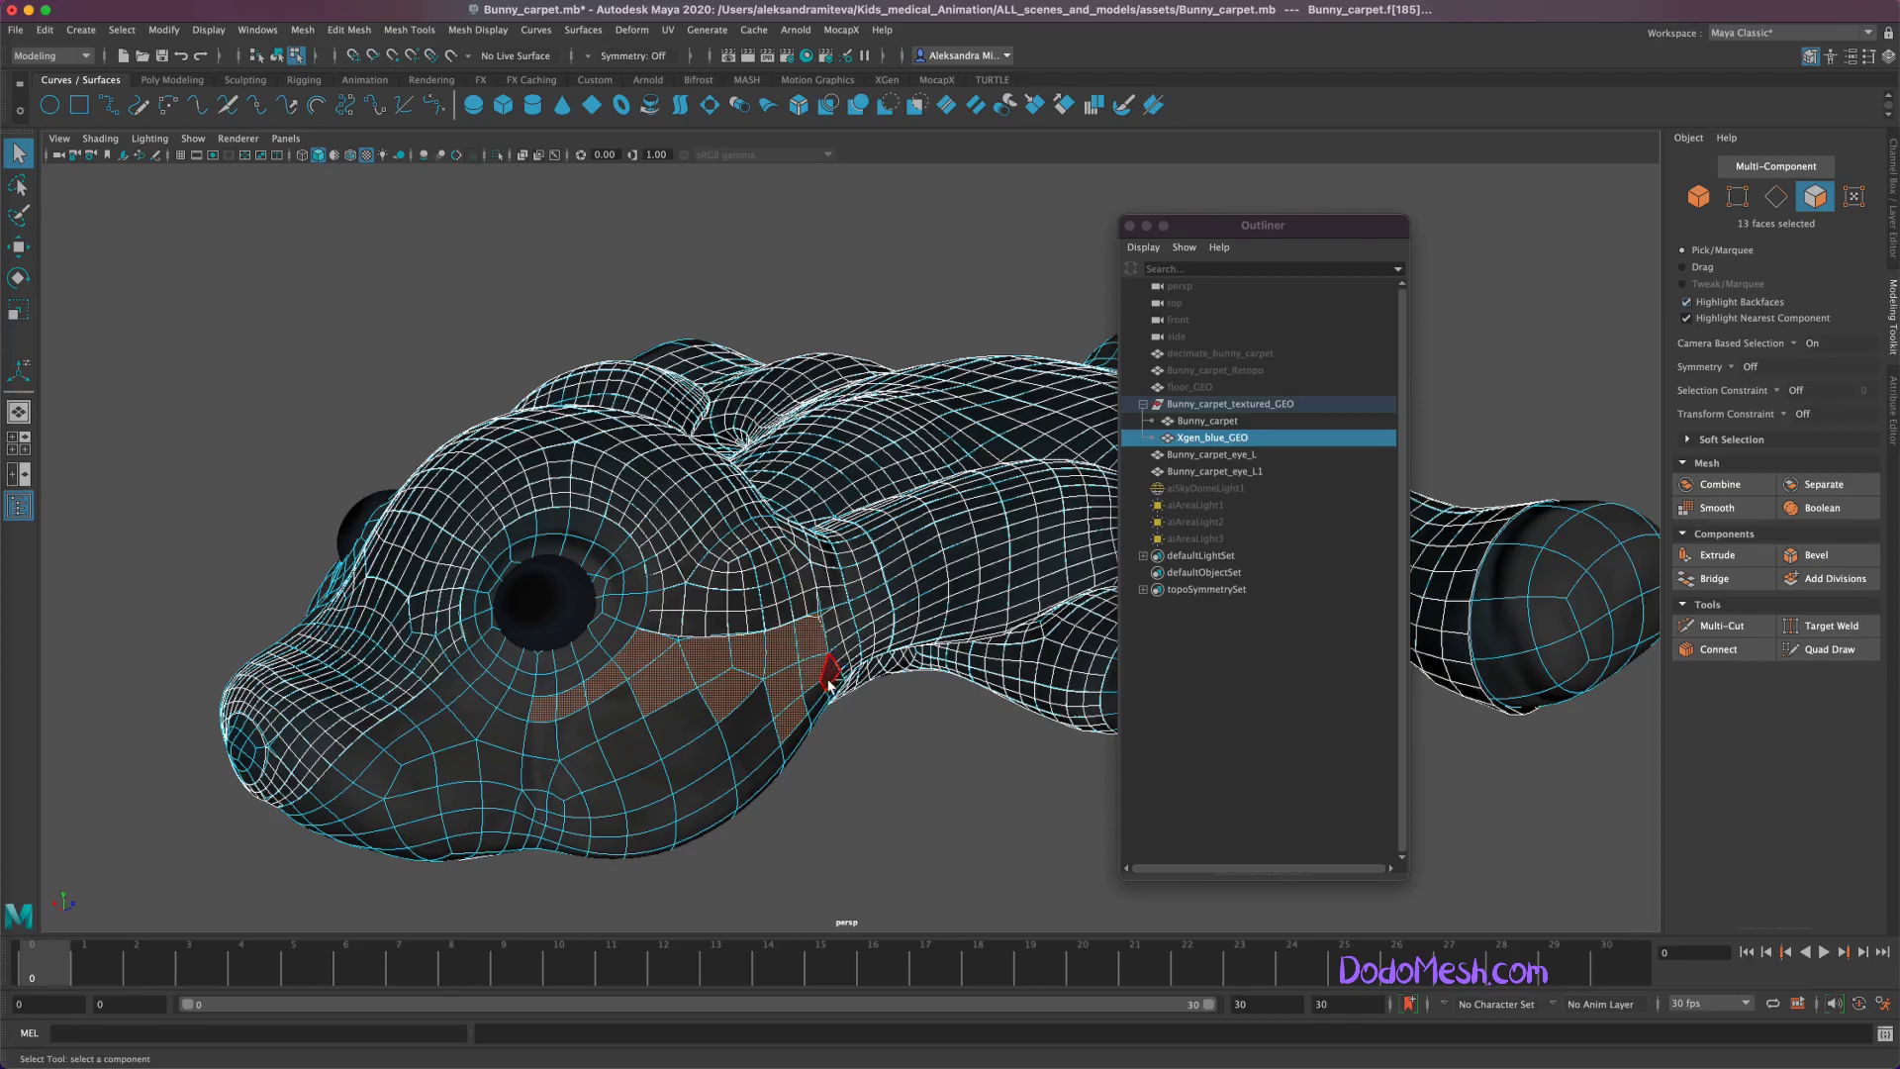
alt+drag(827, 683, 866, 836)
mouse_move(669, 516)
shift+mouse_down()
mouse_move(551, 534)
mouse_move(890, 554)
shift+mouse_up()
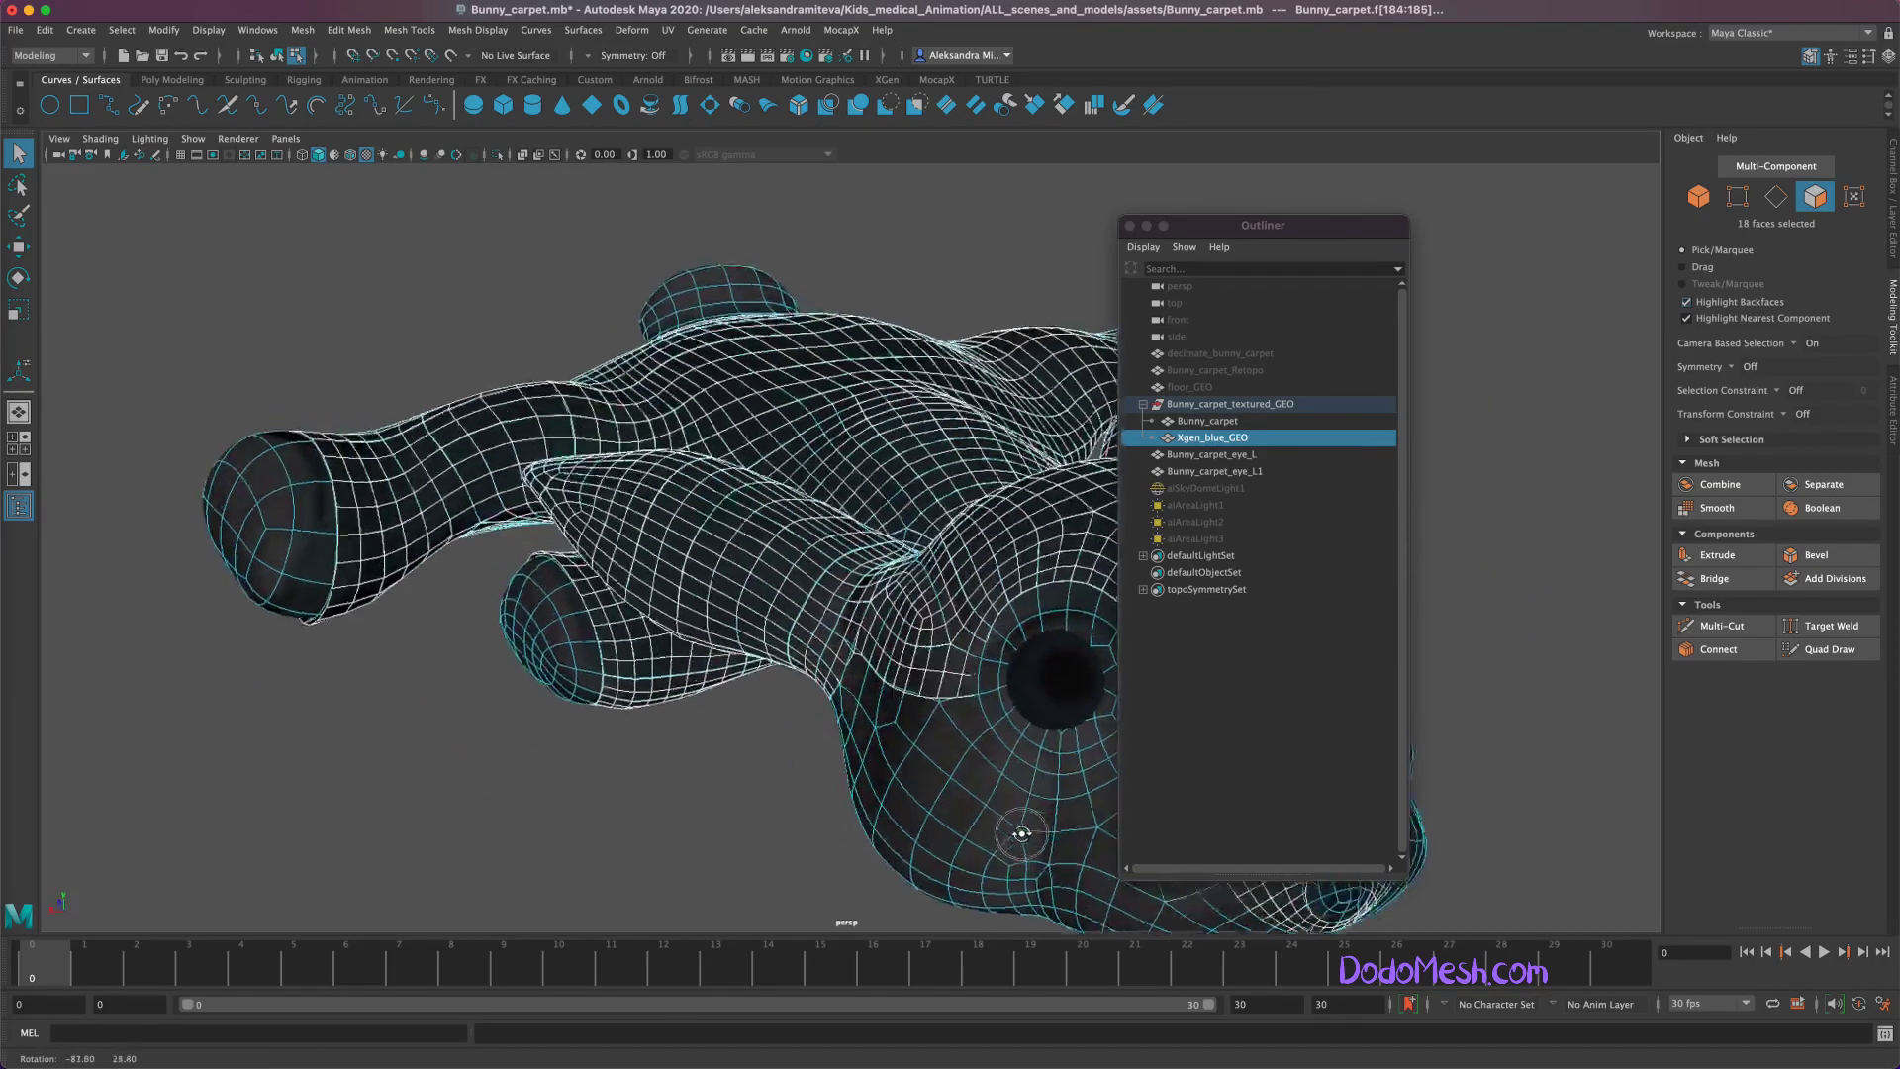
Step: Set Modeling Toolkit symmetry to Topology using the bunny's center edge
click(1744, 367)
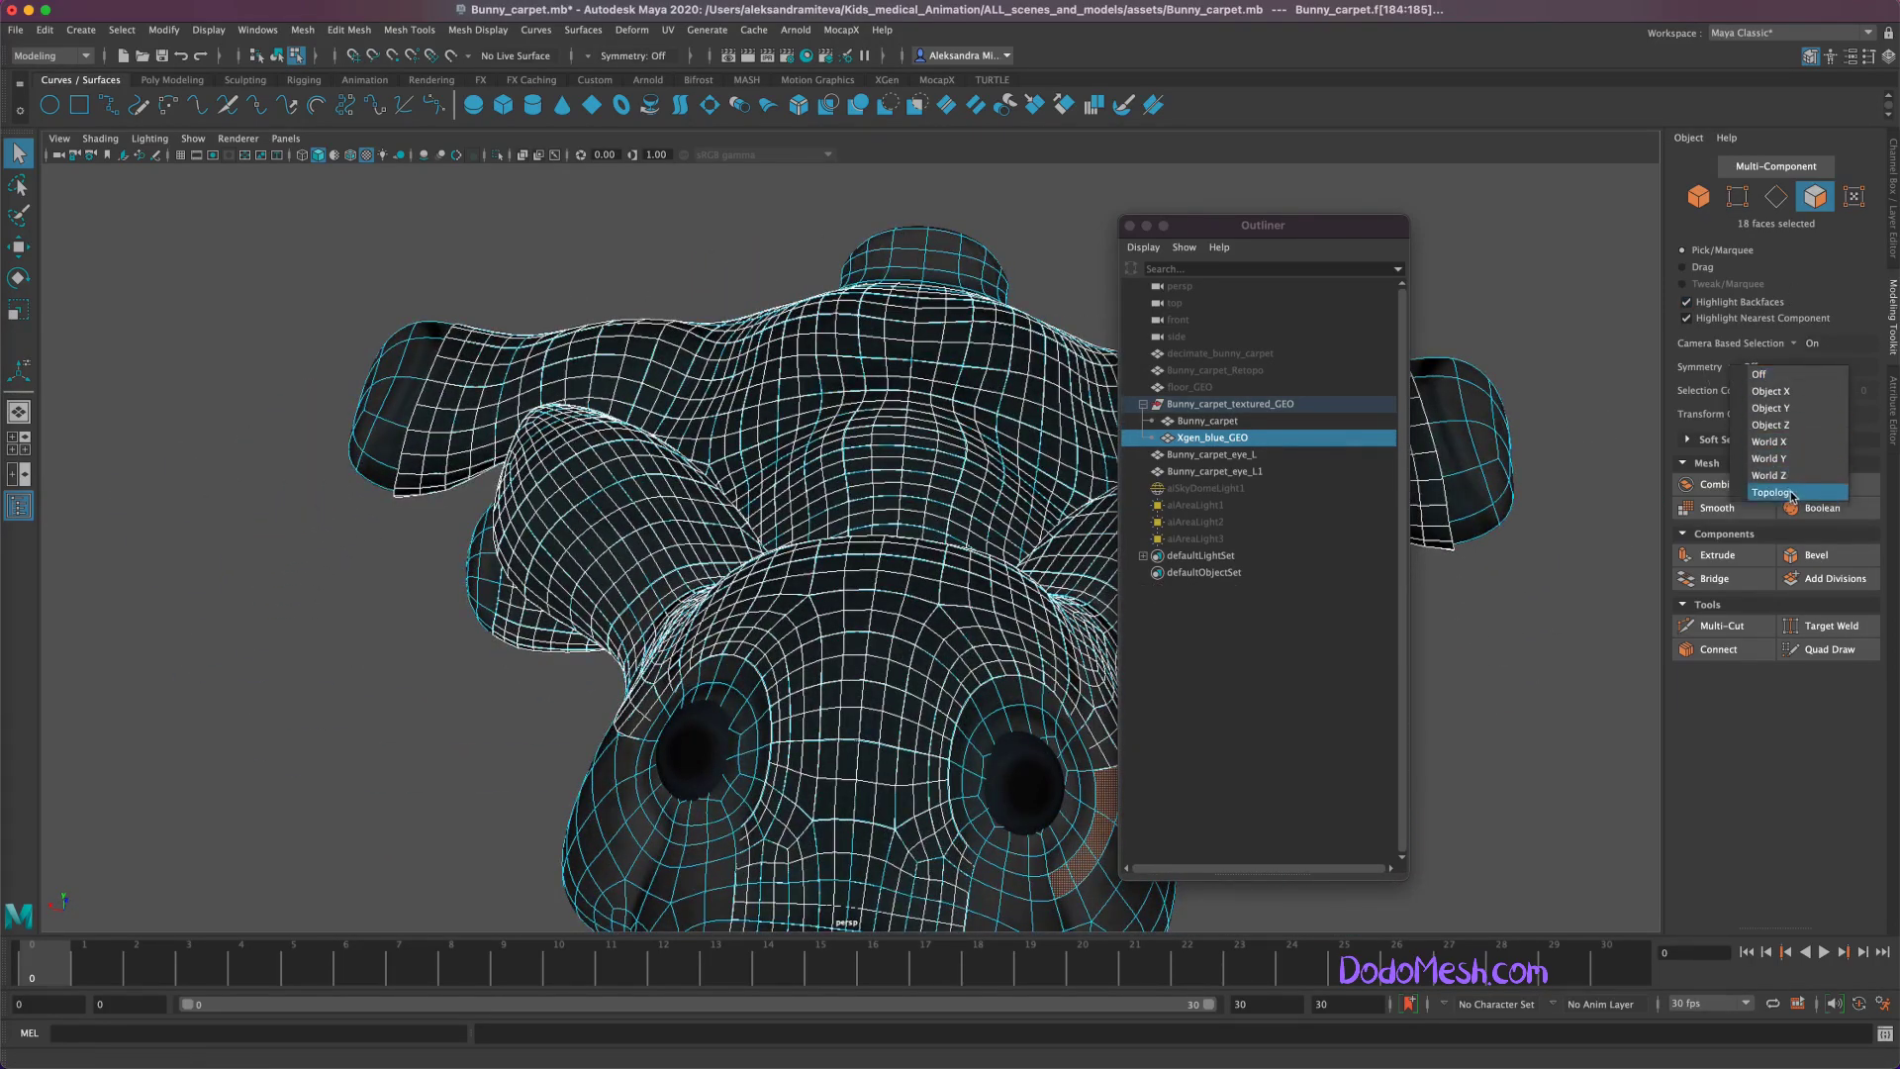
click(1772, 495)
click(861, 709)
alt+drag(861, 710, 871, 594)
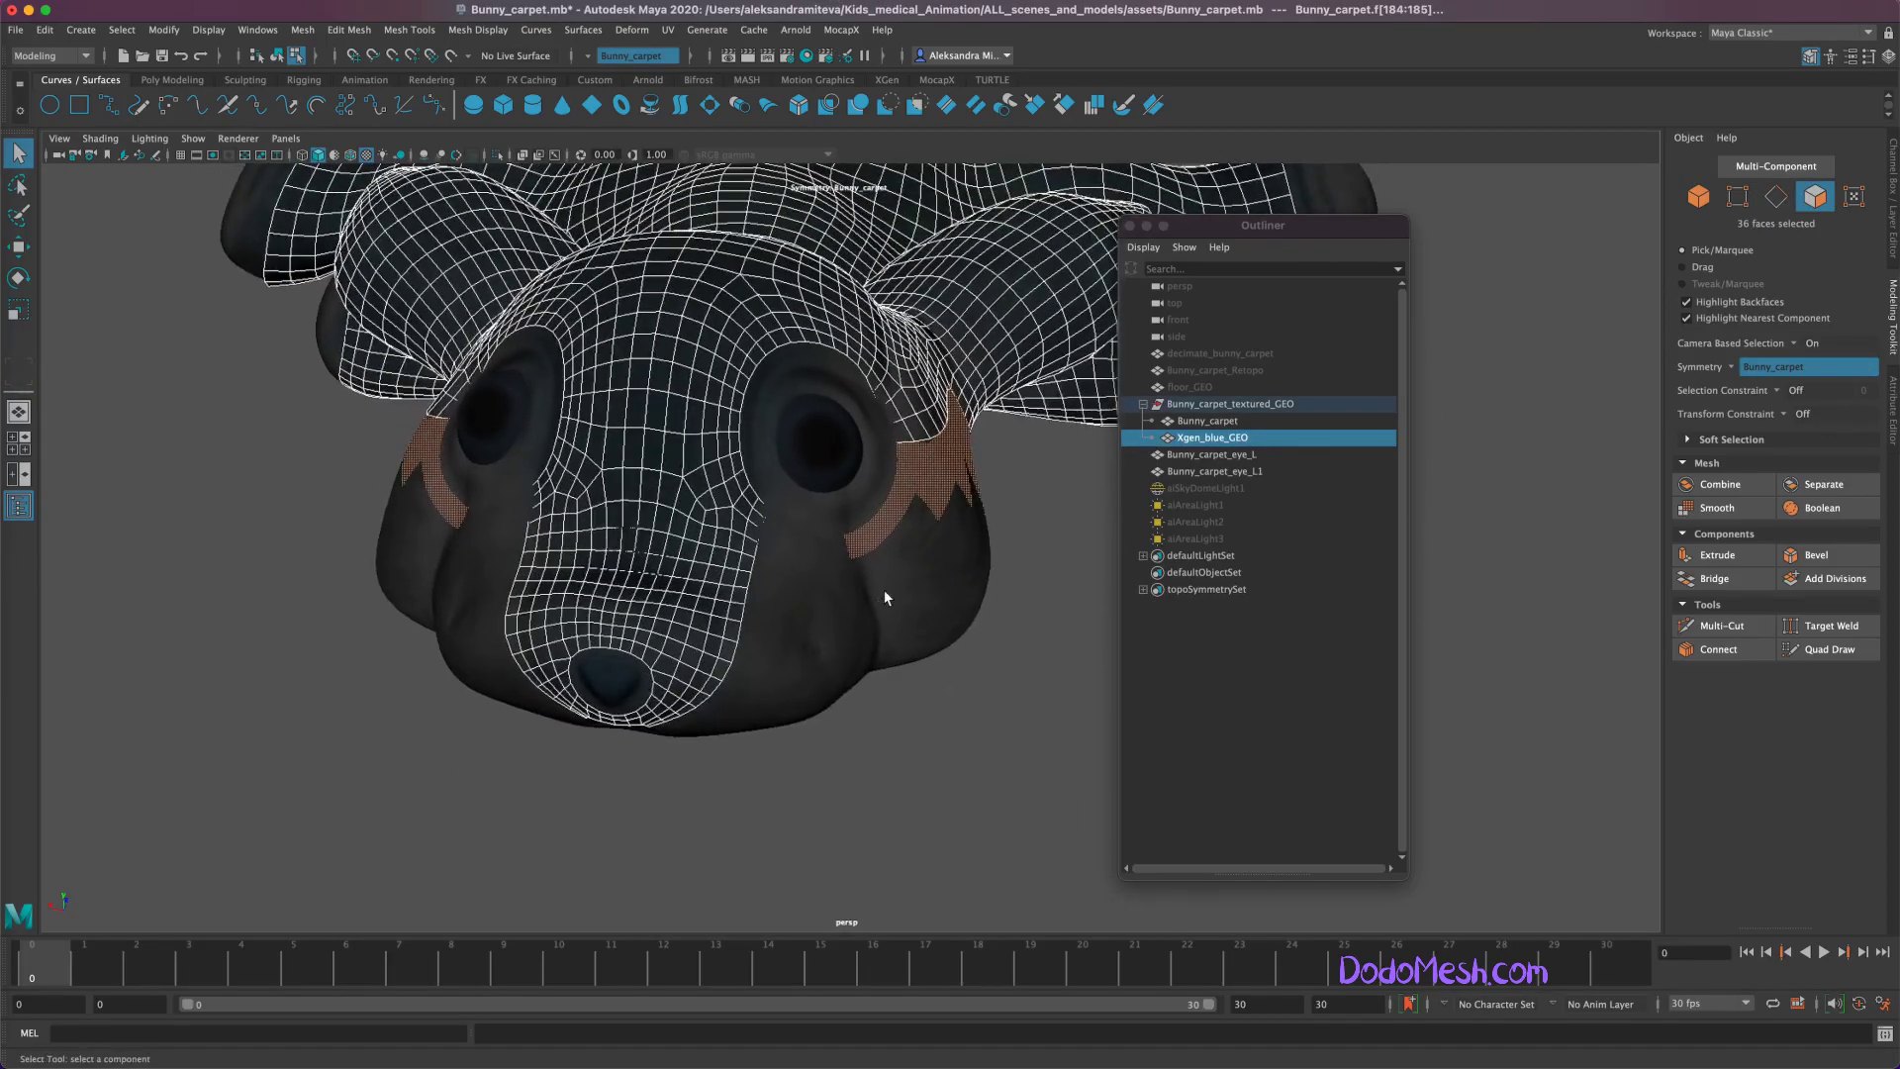
Step: Go back to face selection and reselect the 18 faces beside the bunny's eyes
click(1814, 196)
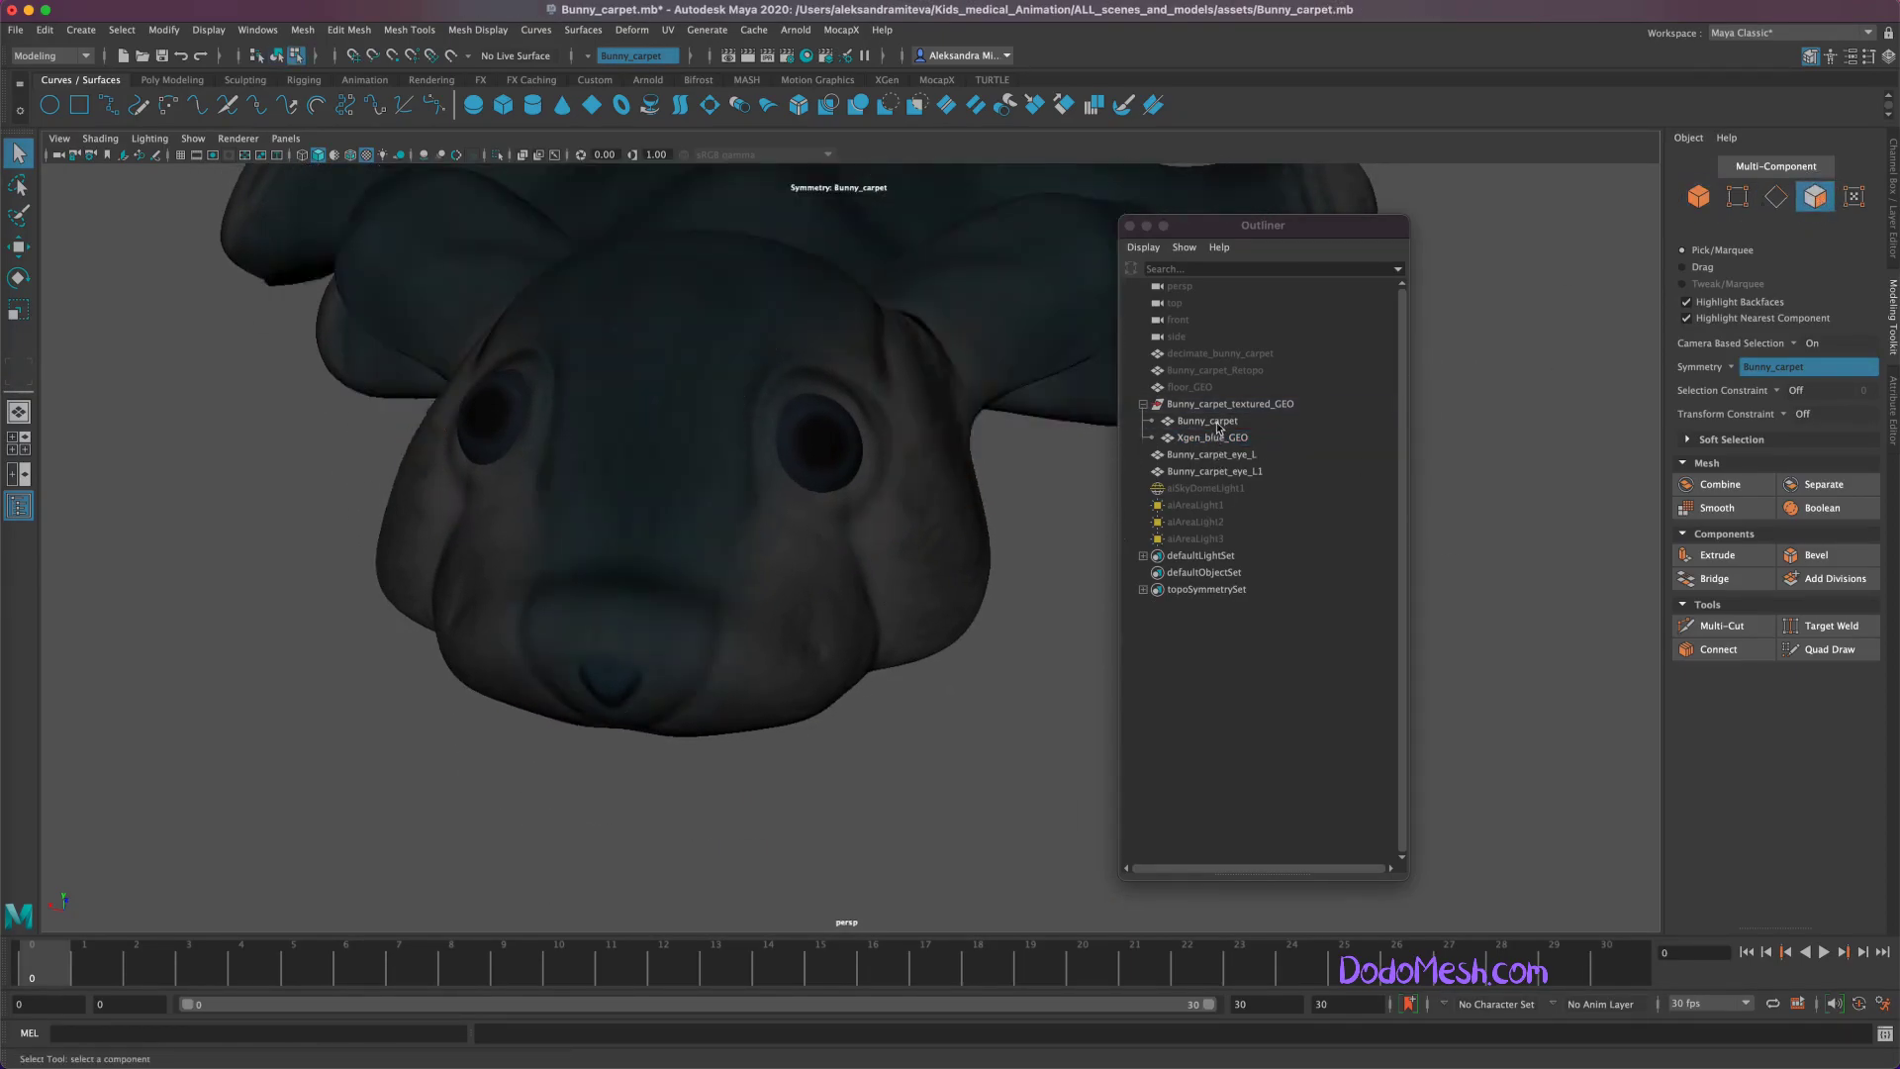
click(1216, 423)
click(1212, 437)
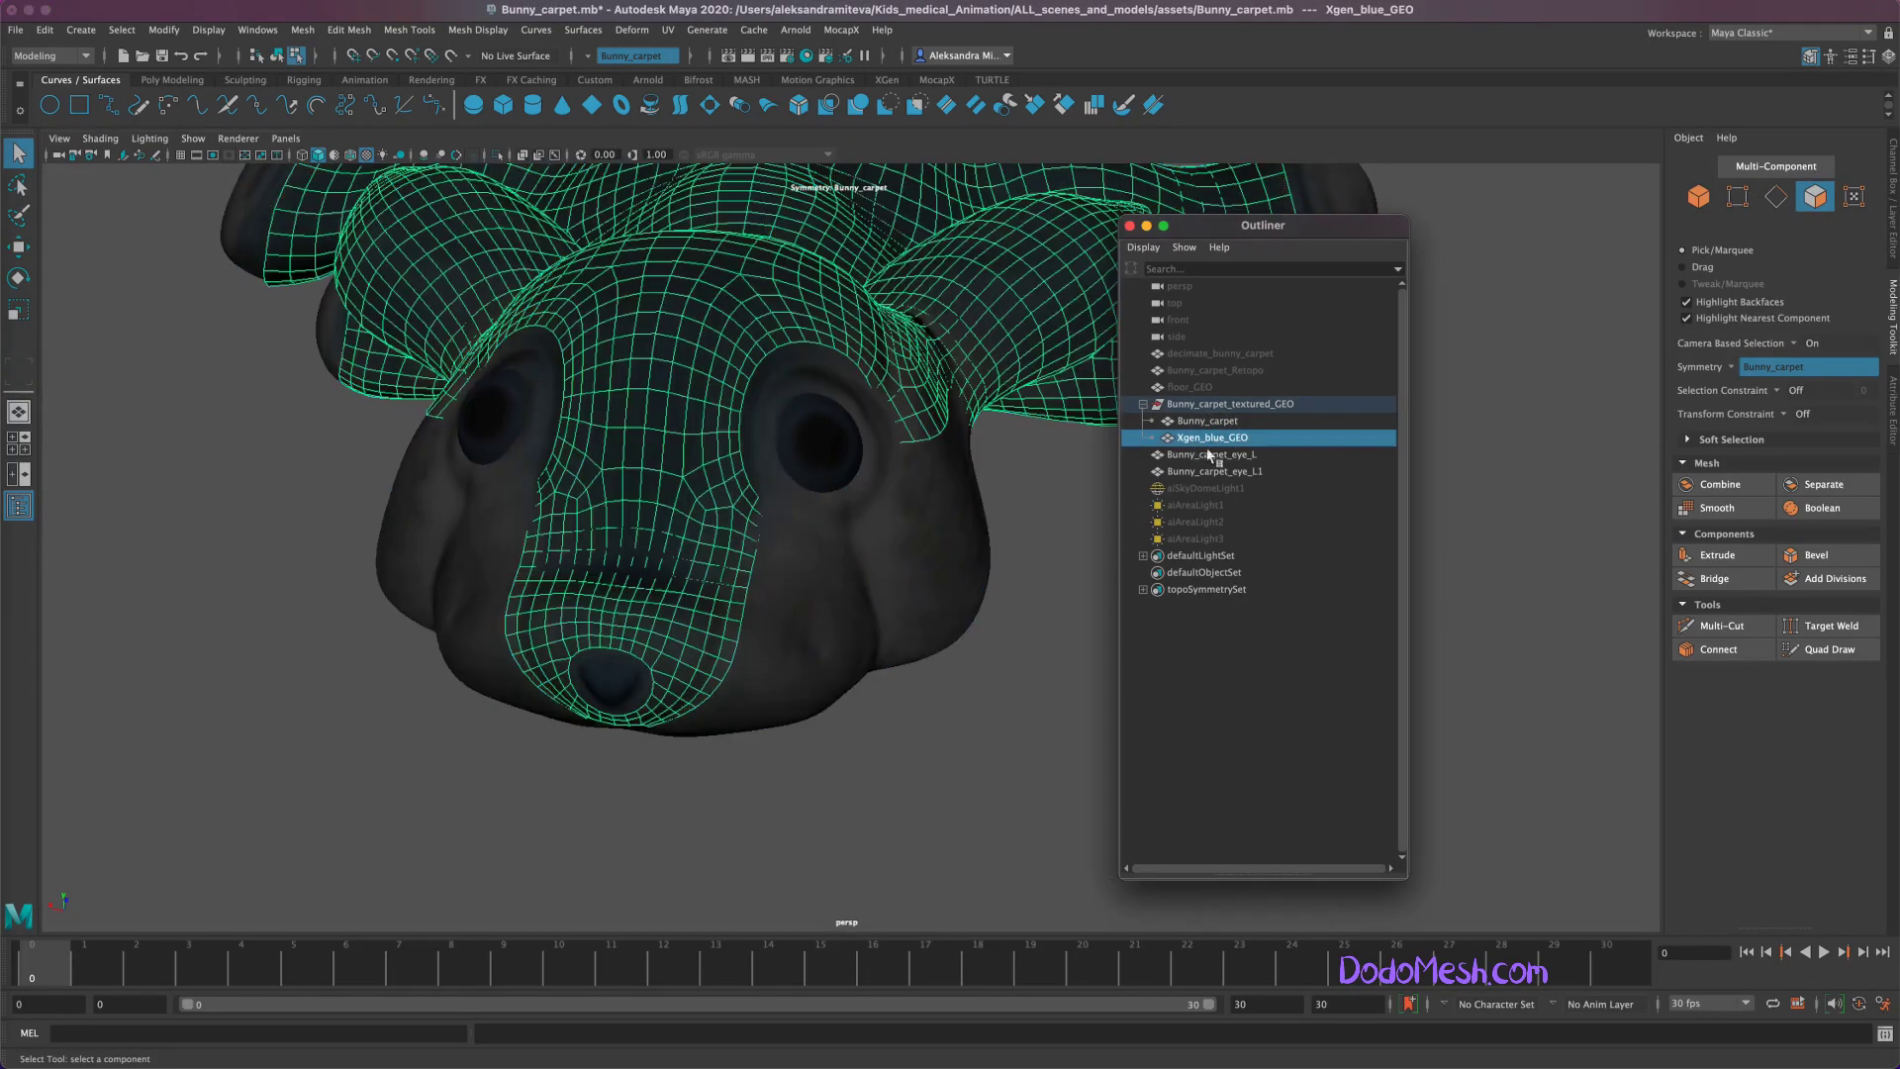
click(1207, 420)
click(1815, 196)
drag(852, 386, 980, 554)
alt+drag(1049, 821, 968, 804)
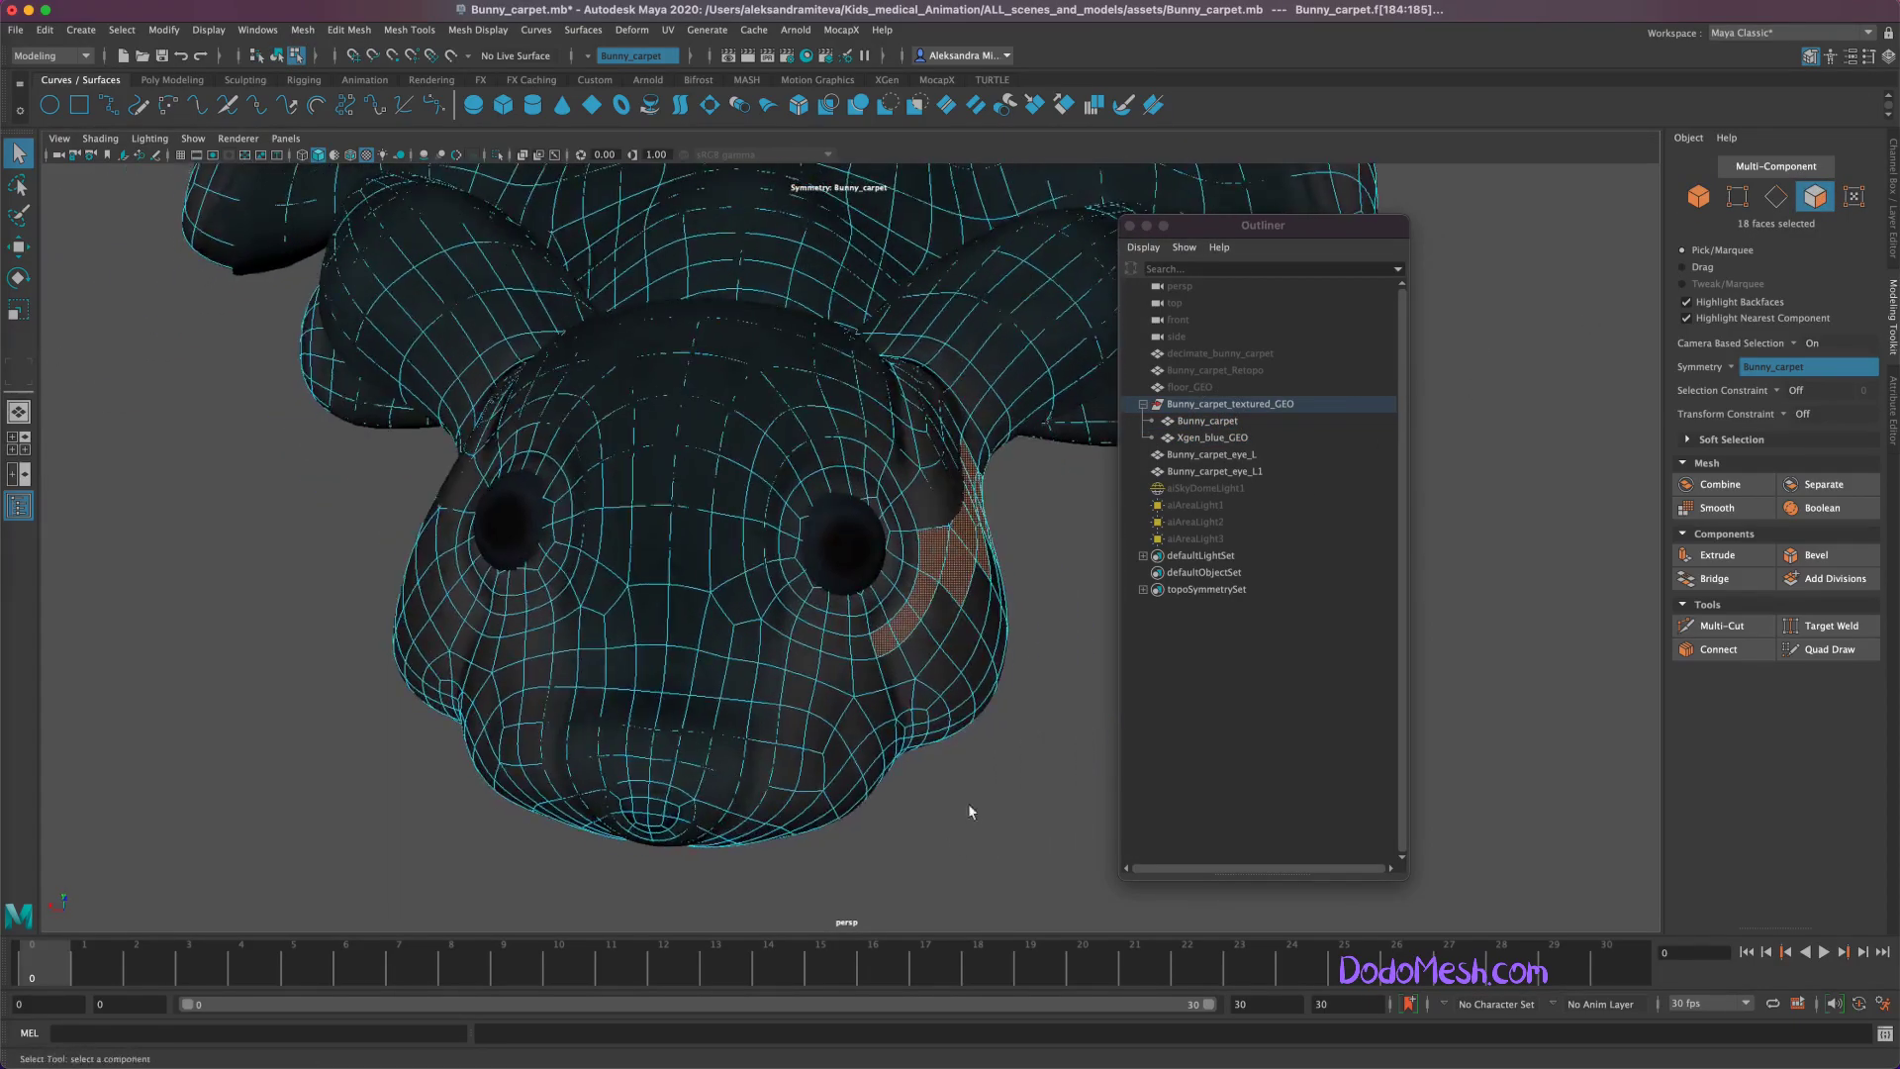
Step: Start a smaller cheek selection and extend it back on both sides
click(886, 645)
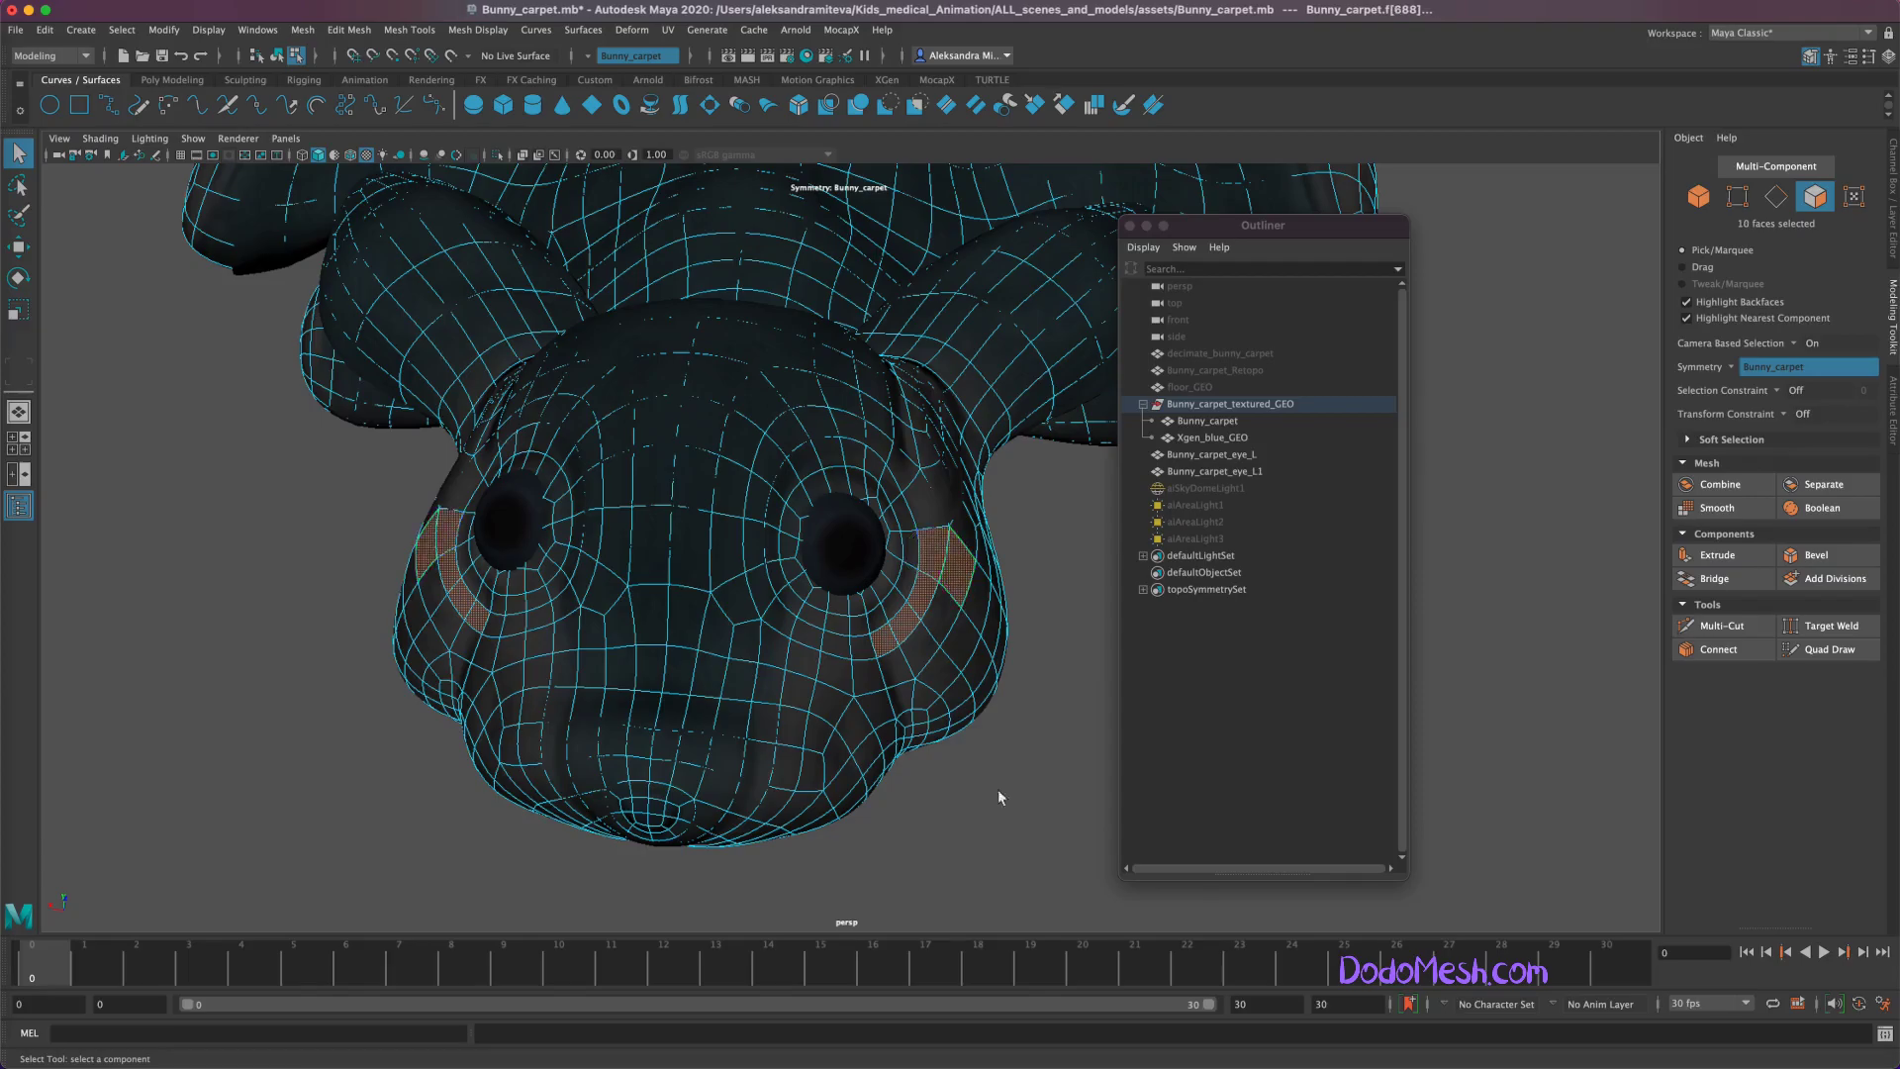
alt+drag(997, 788, 887, 758)
shift+drag(653, 406, 758, 380)
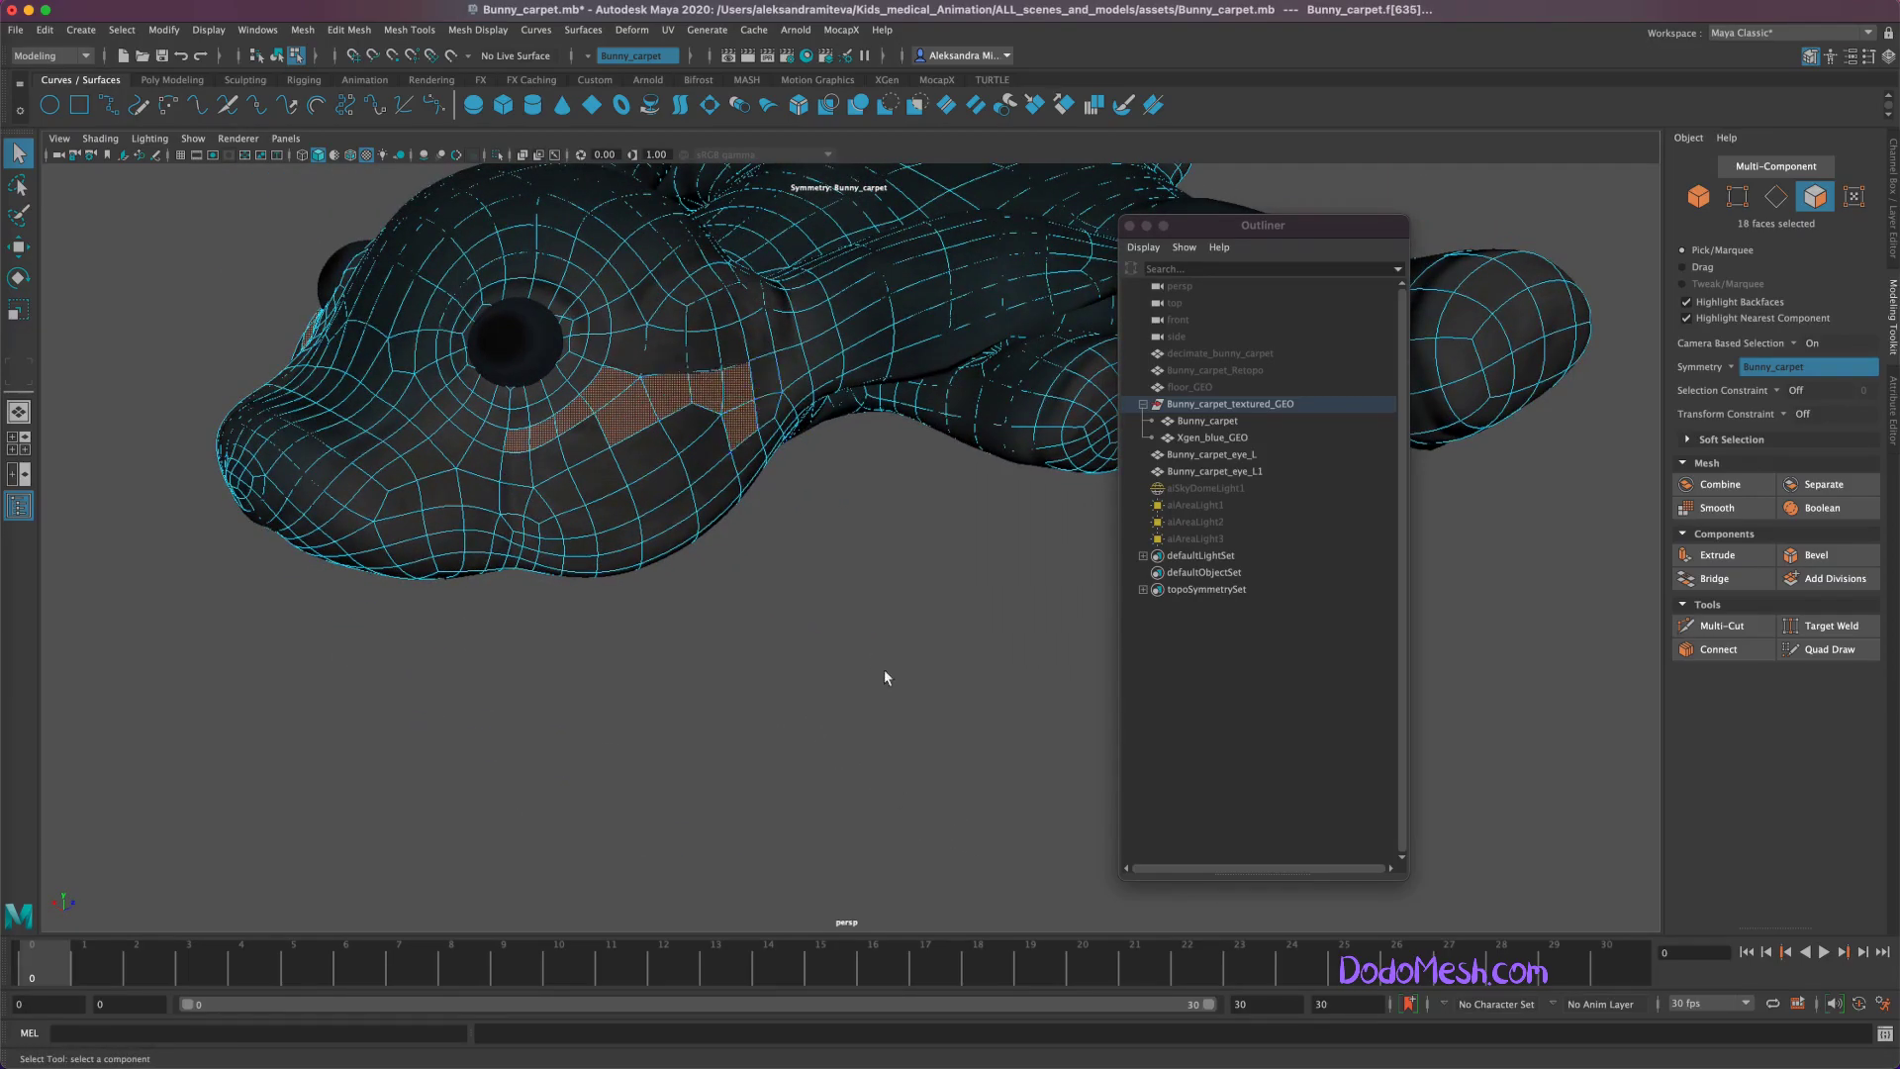
shift+click(756, 376)
alt+drag(746, 746, 887, 781)
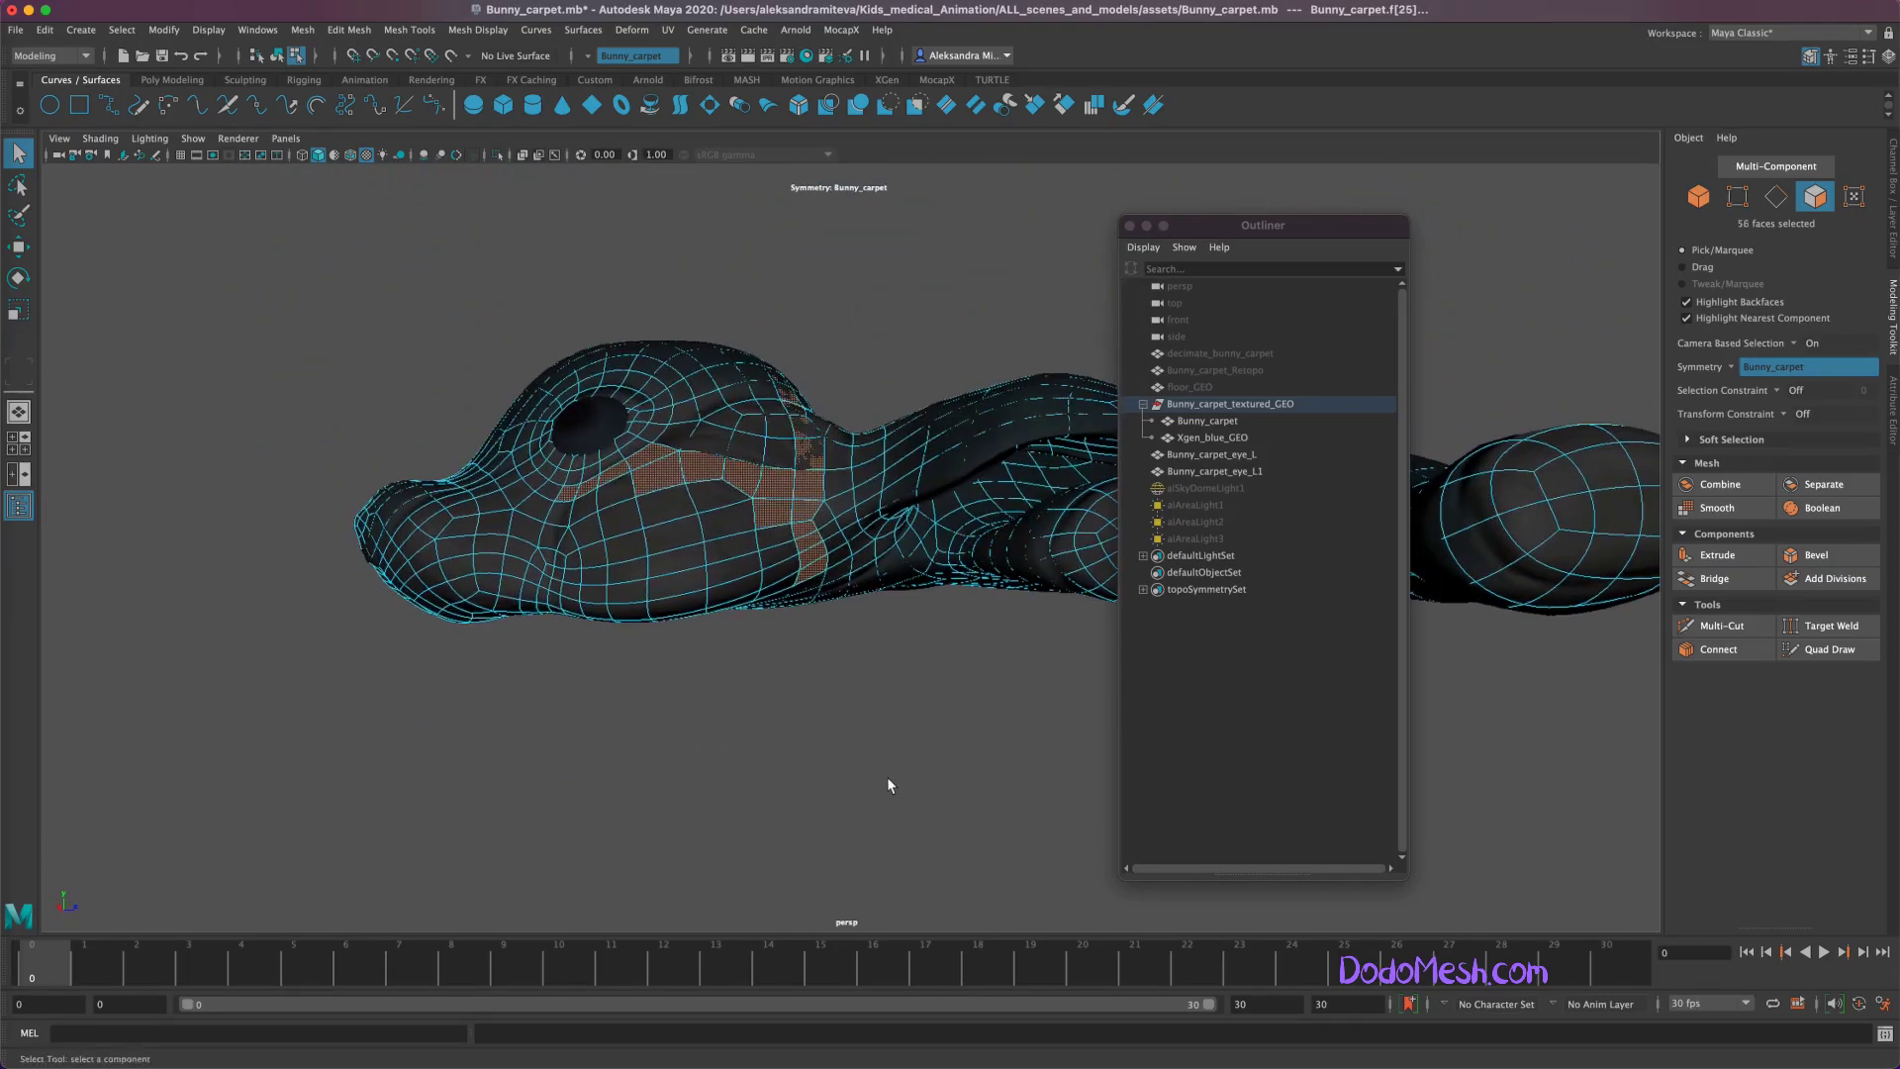
ctrl+click(810, 492)
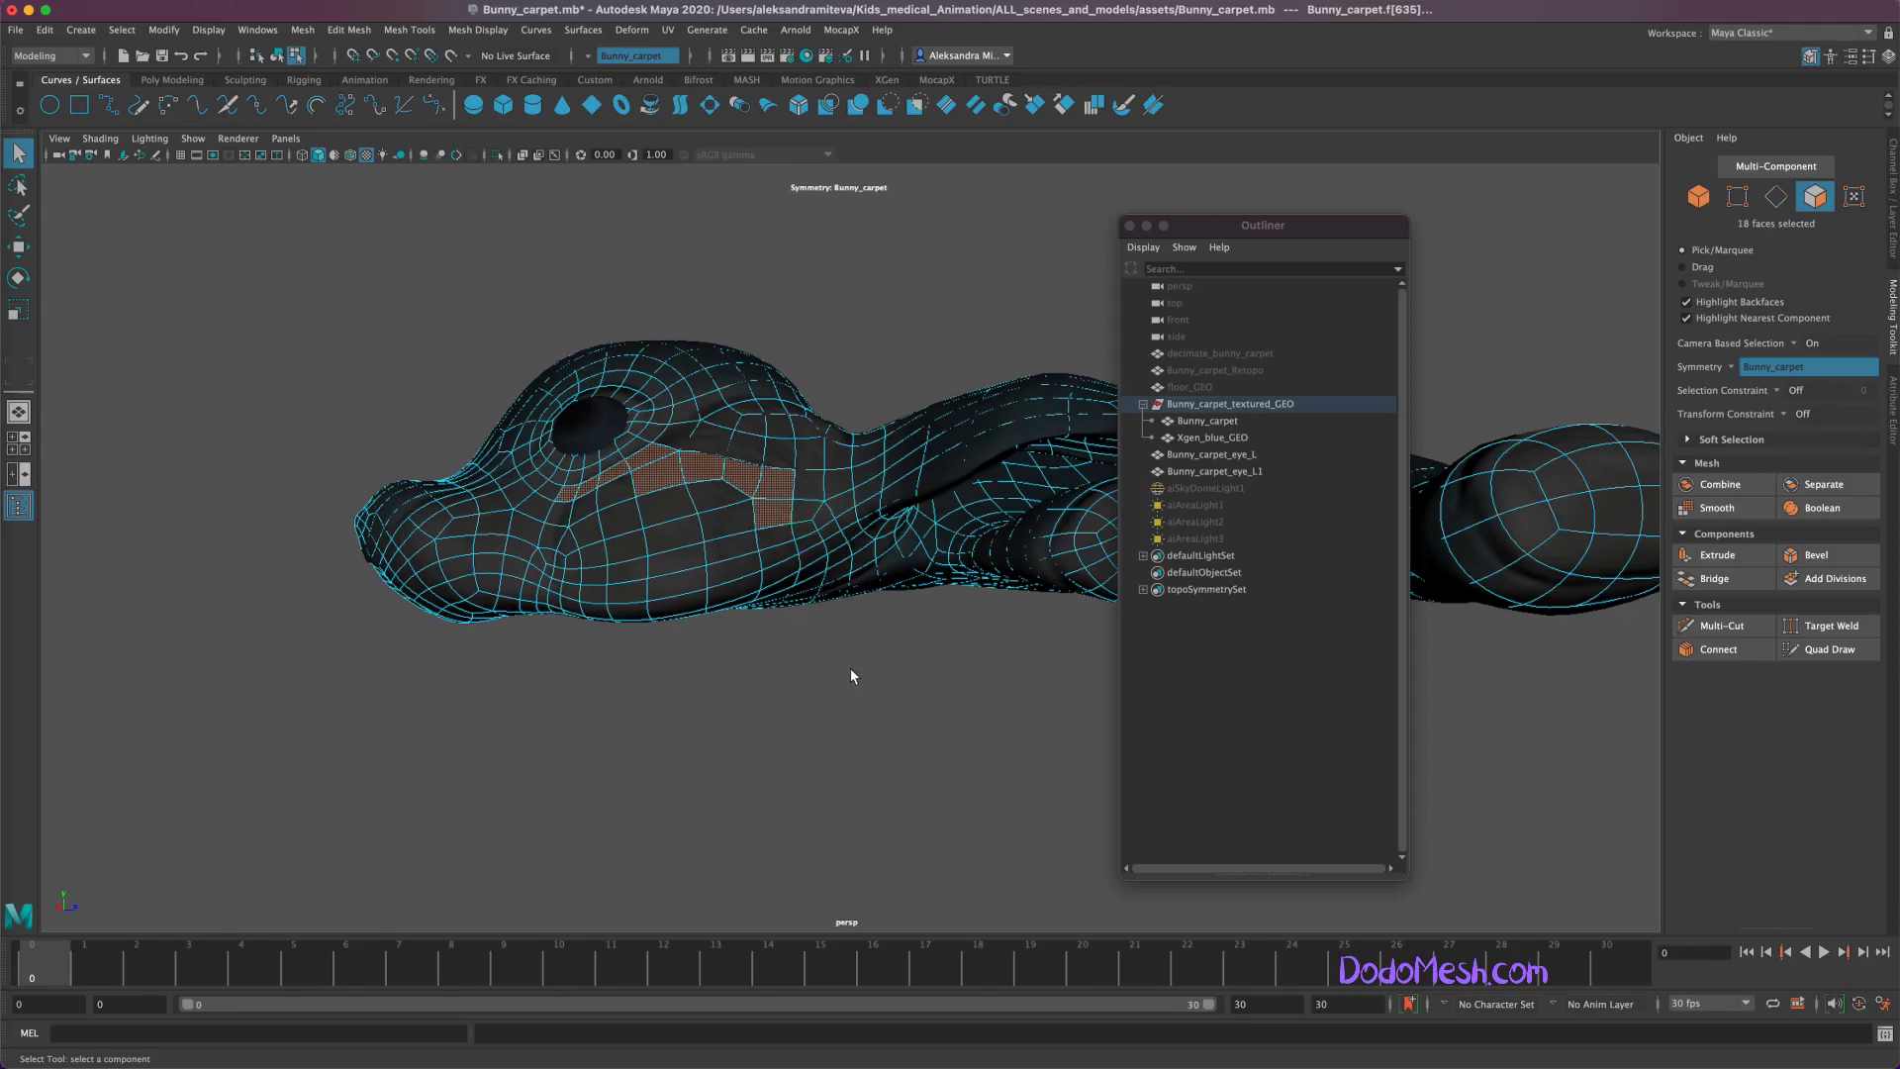
shift+drag(809, 498, 820, 521)
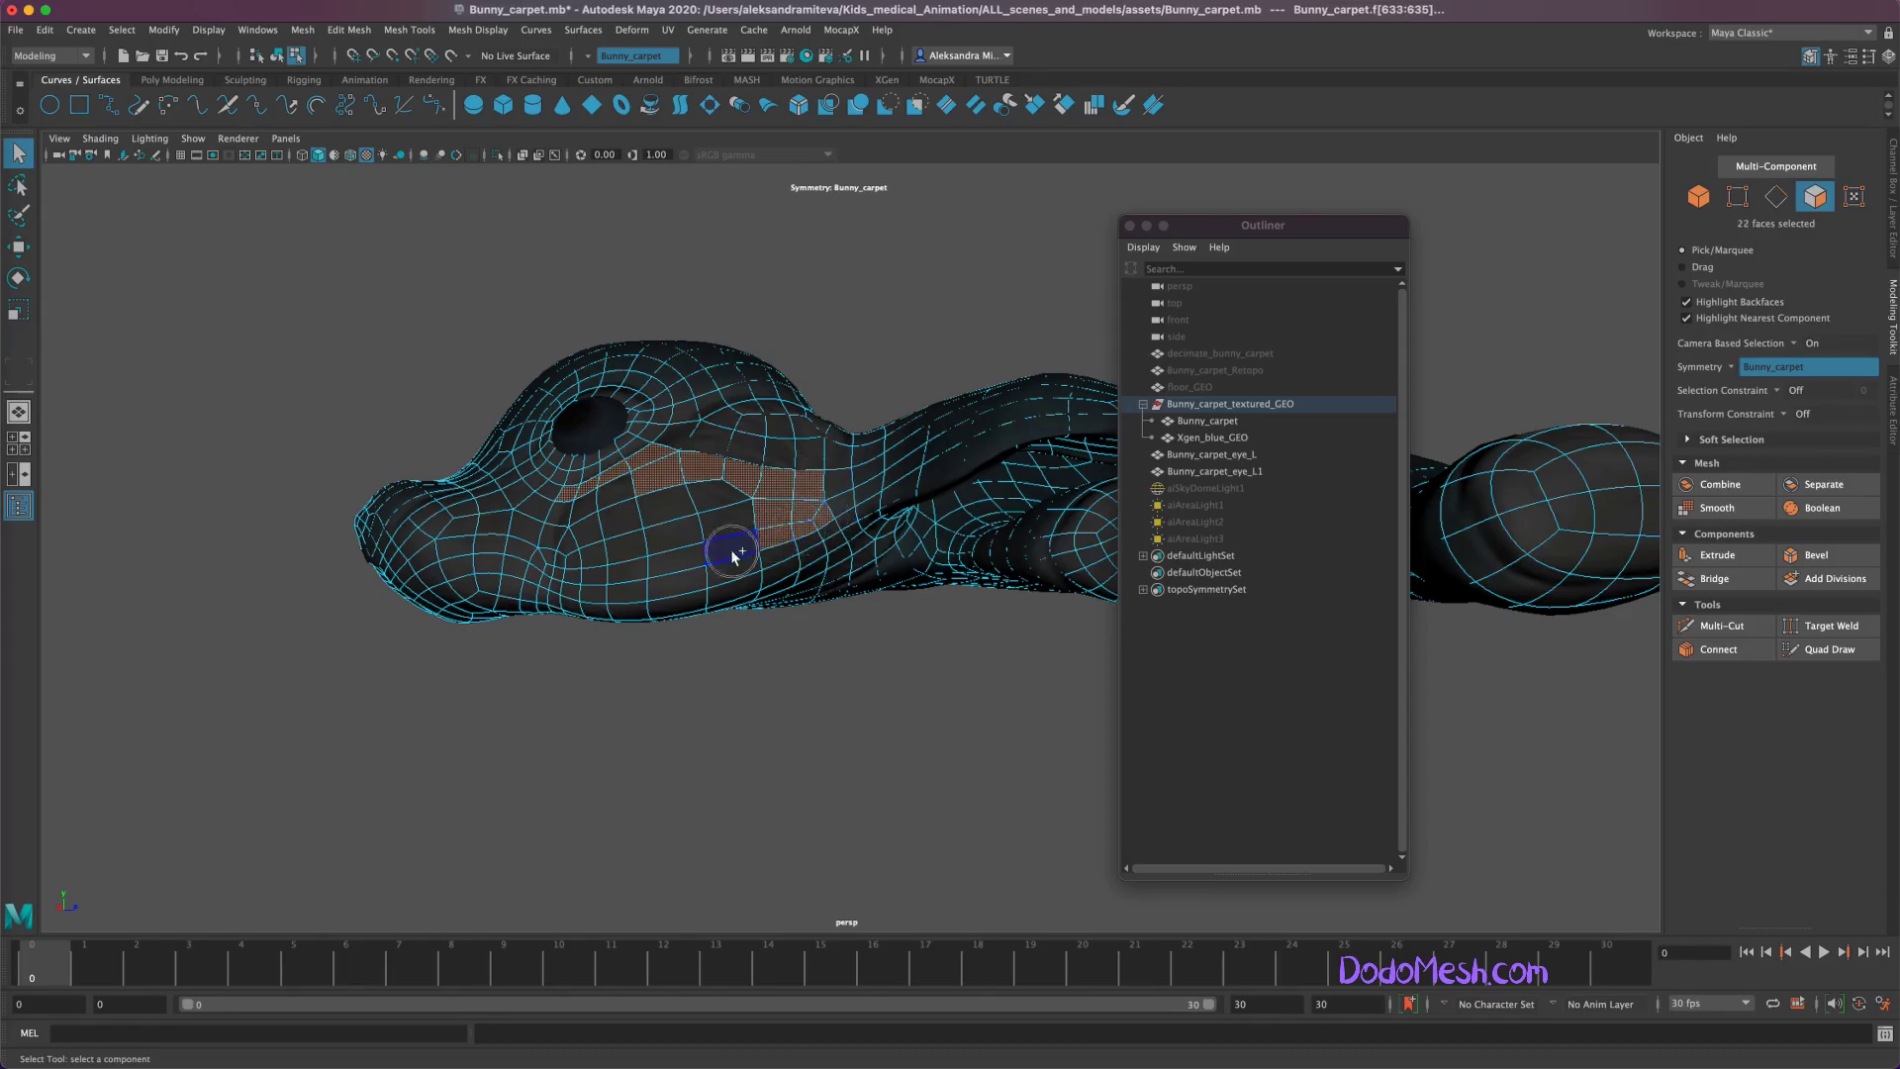
Step: Extend the cheek patch along the lower face, undoing the accidental whole-mesh selection
shift+click(586, 532)
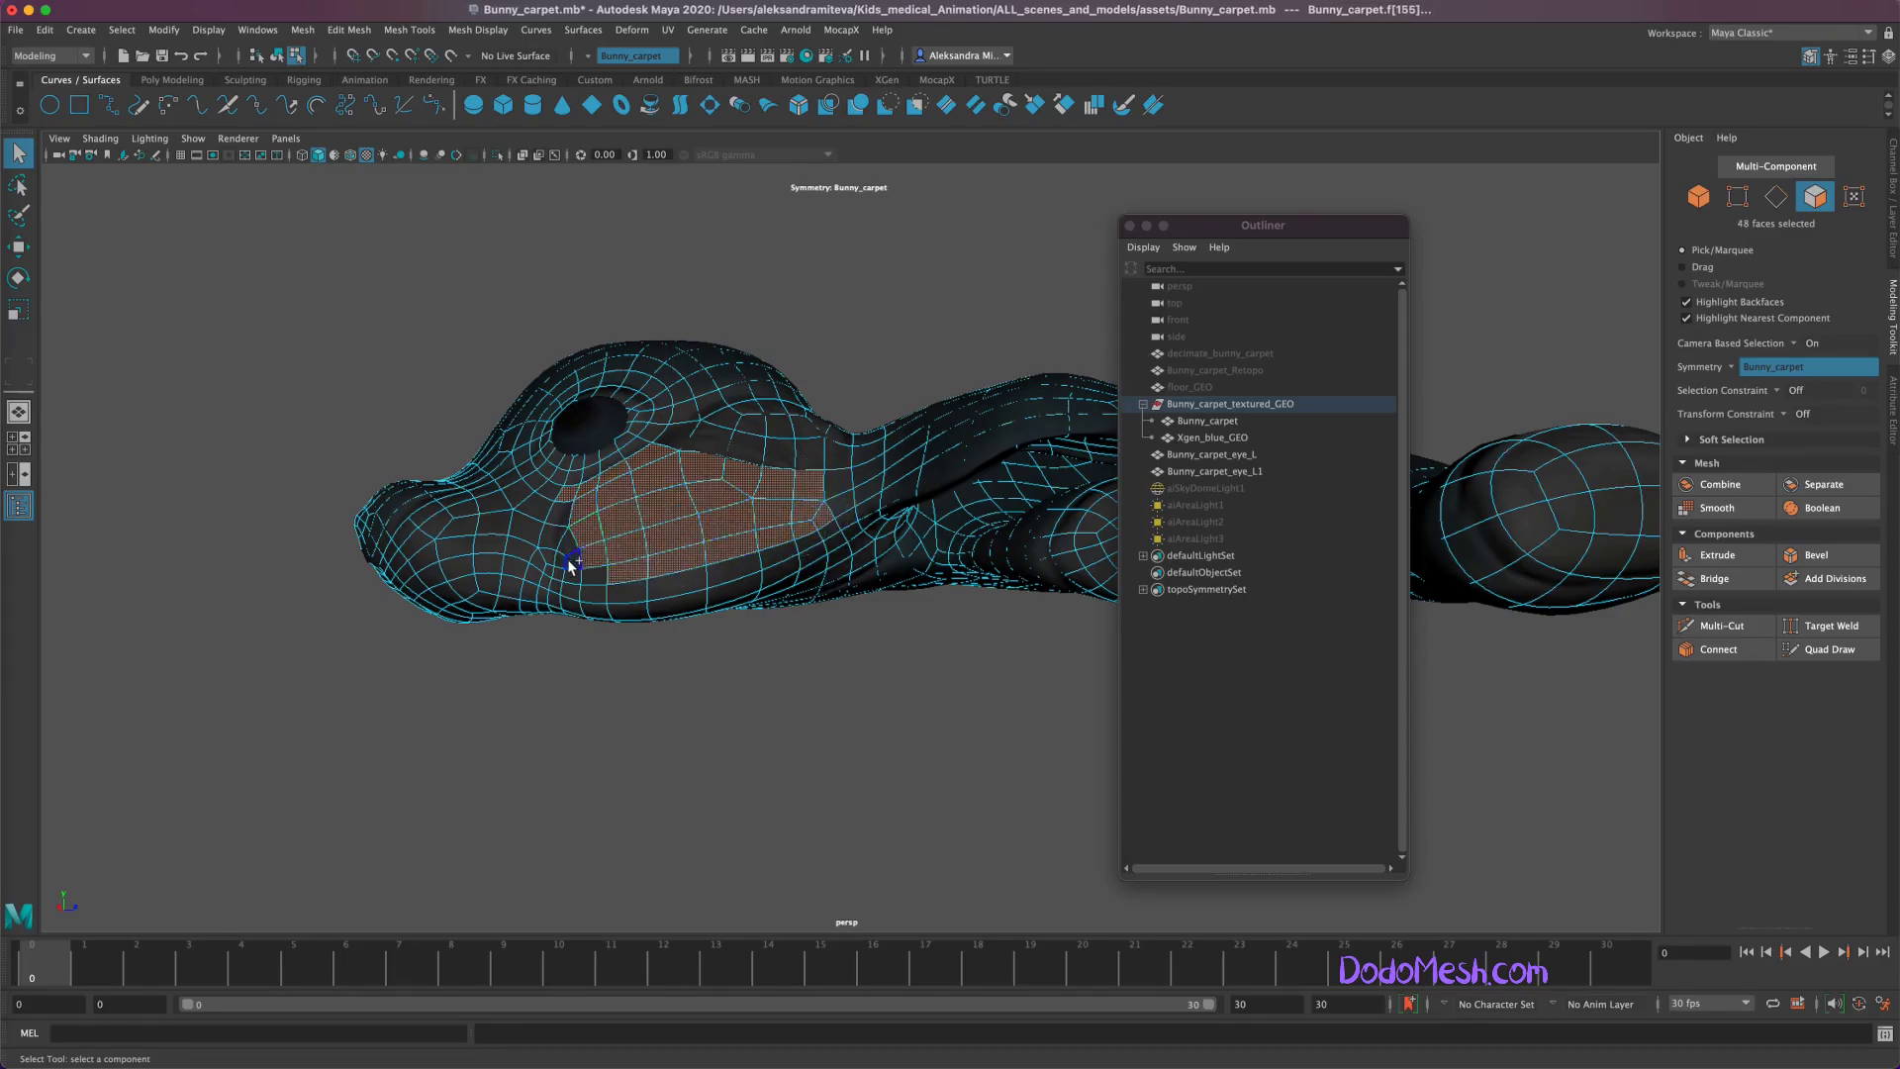
shift+drag(551, 542, 552, 574)
shift+click(585, 574)
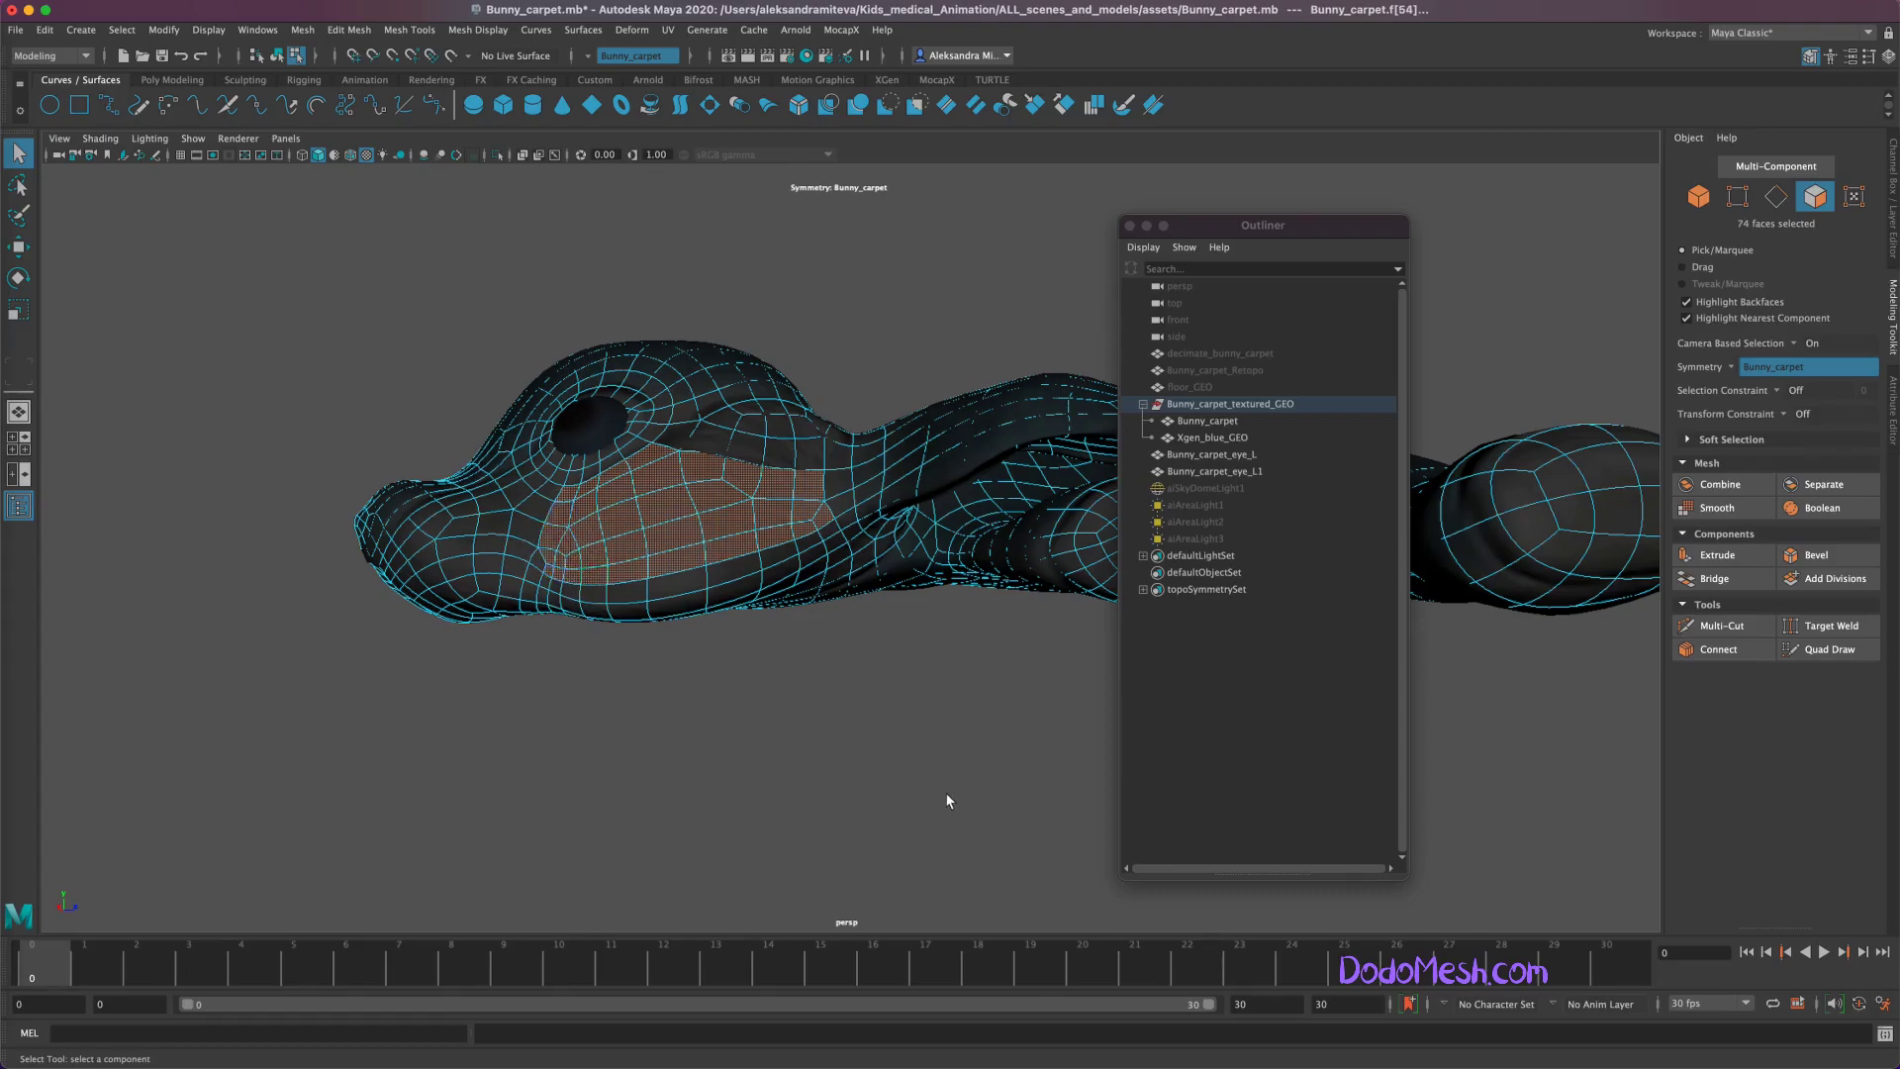
alt+drag(935, 788, 969, 786)
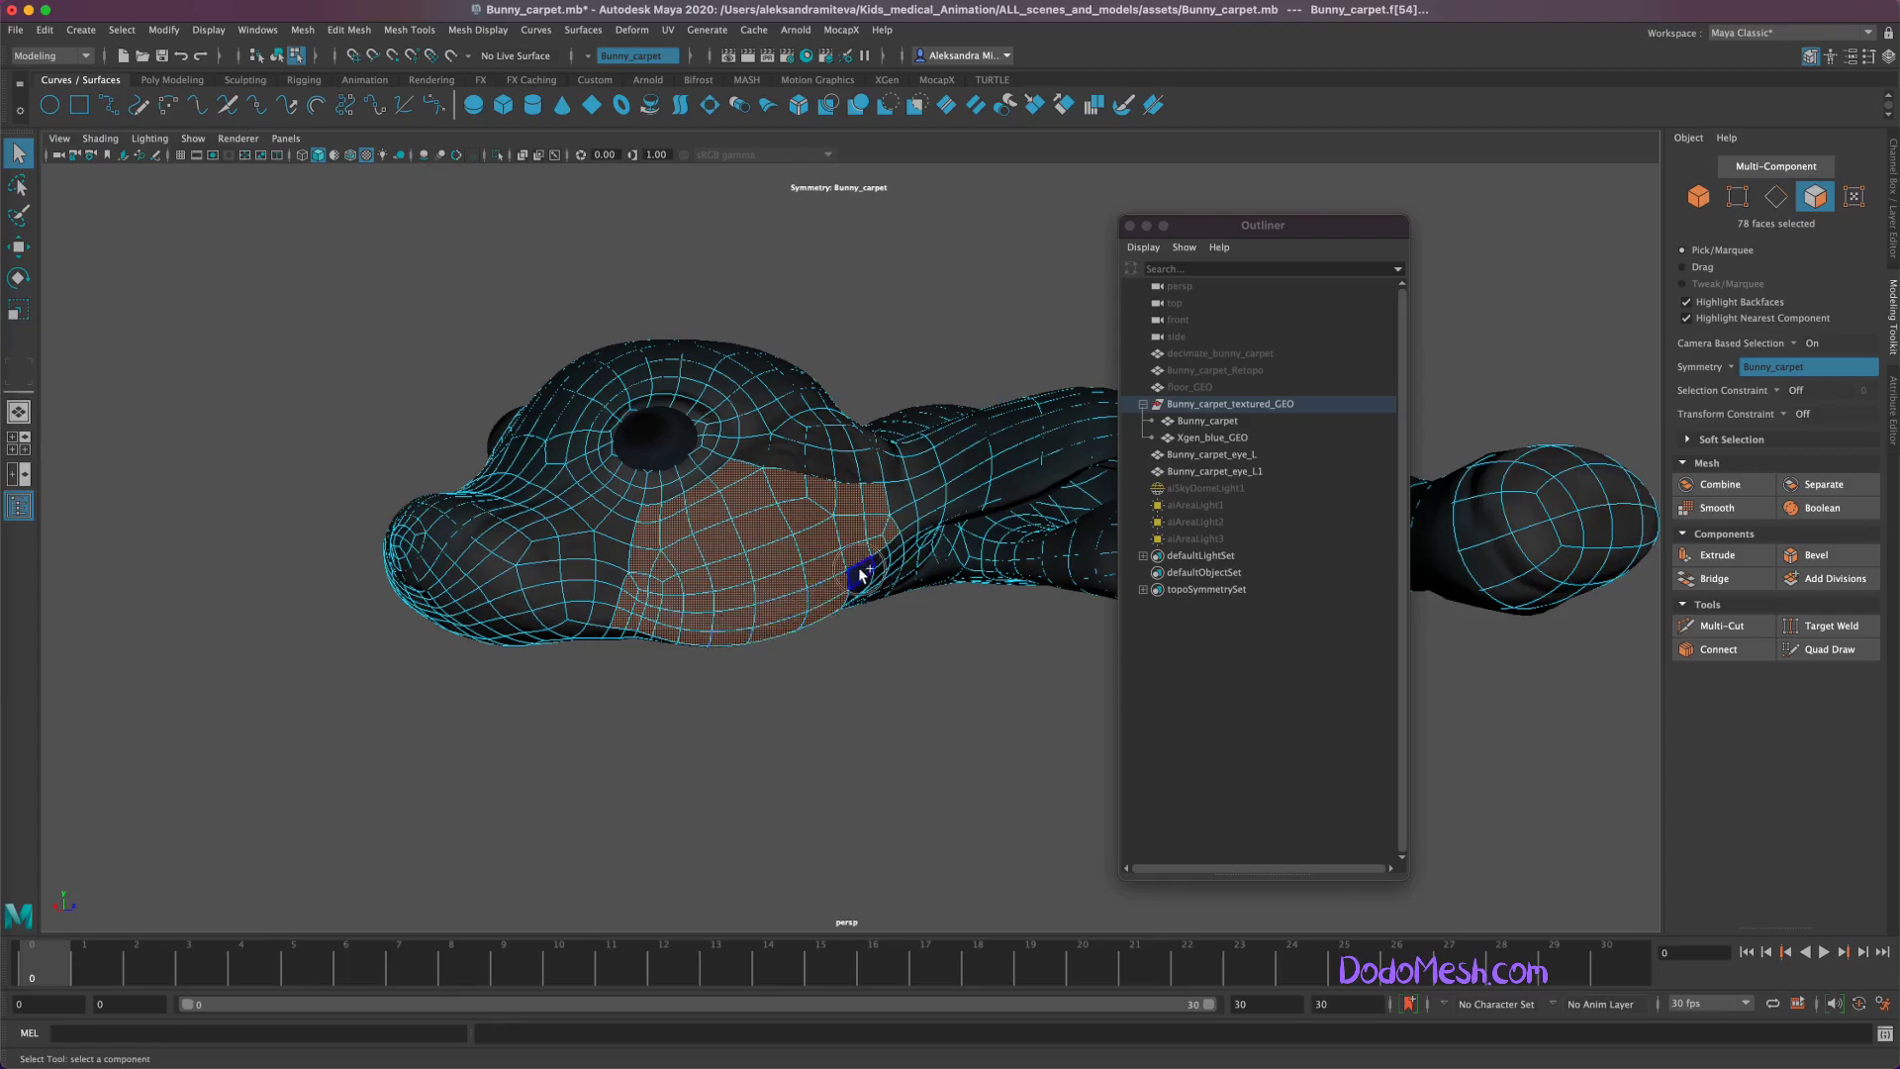
shift+drag(651, 615, 871, 559)
alt+drag(842, 752, 823, 784)
shift+click(787, 539)
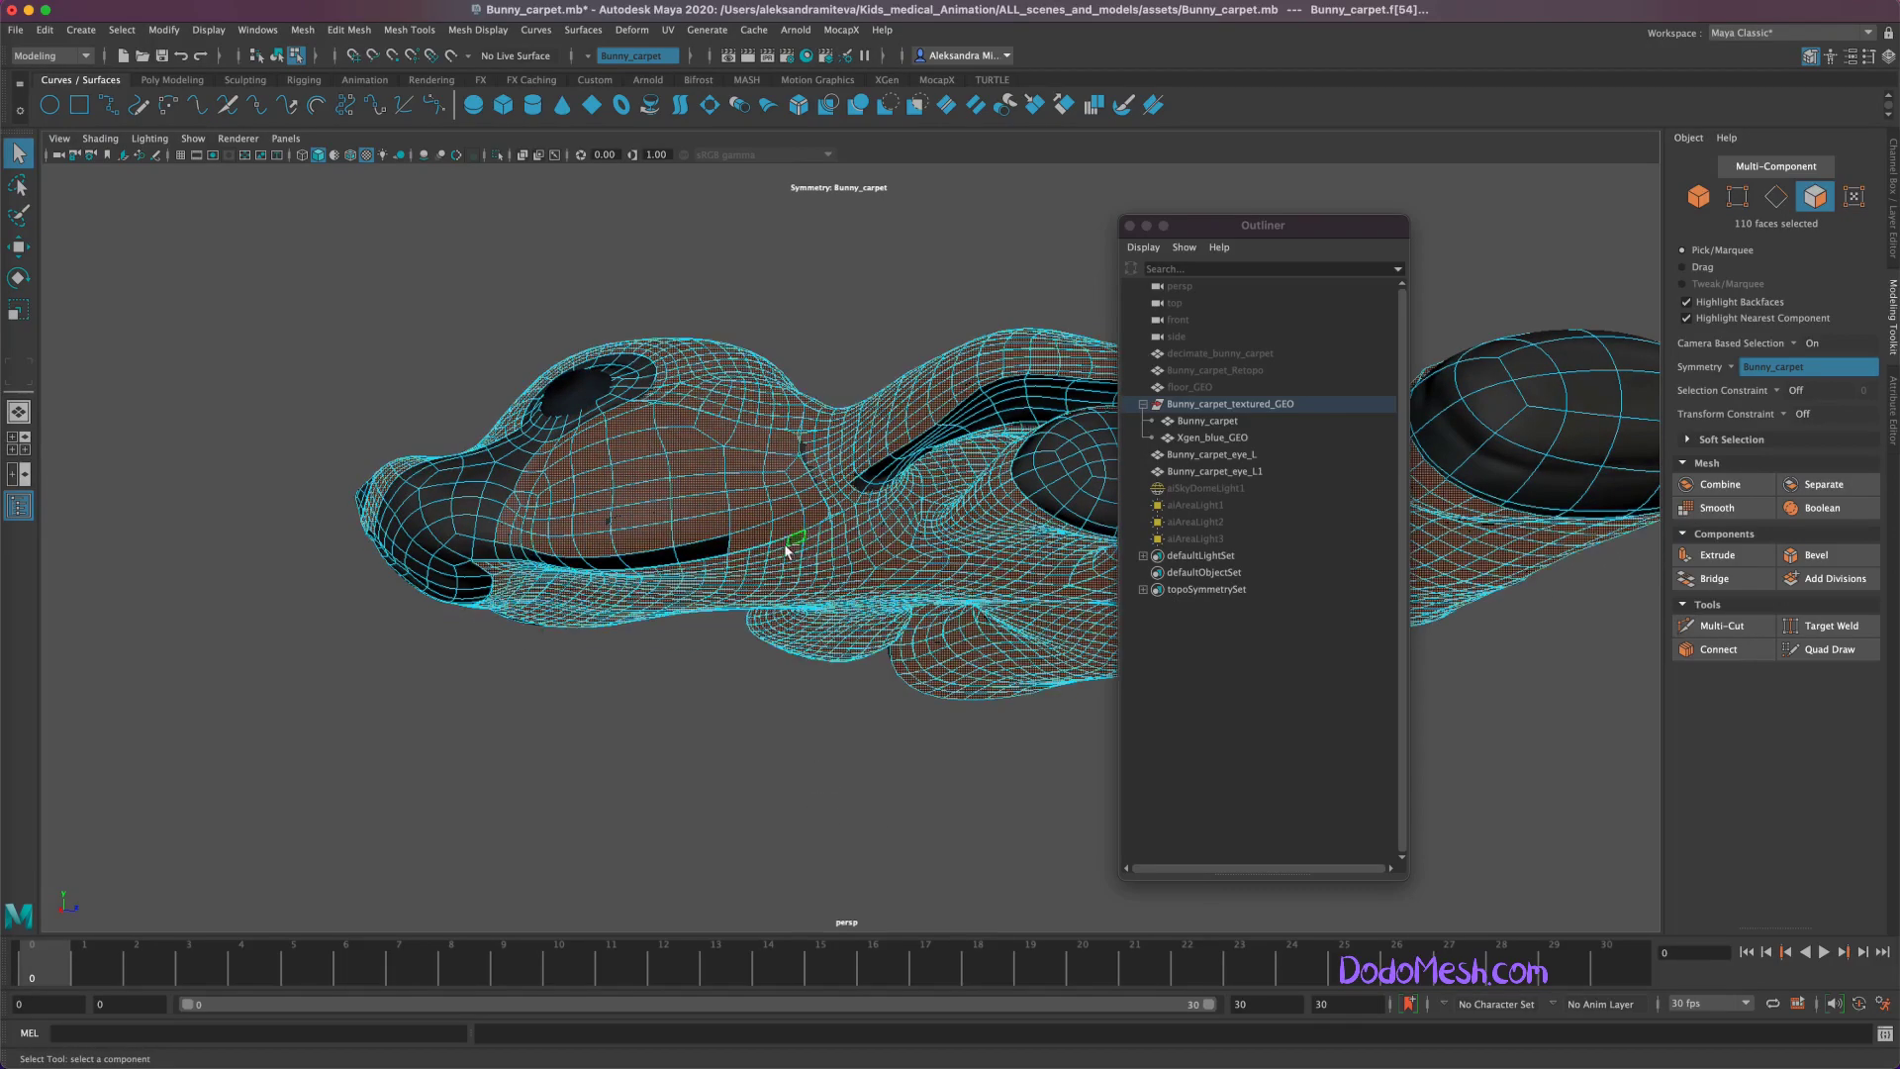
key(ctrl+z)
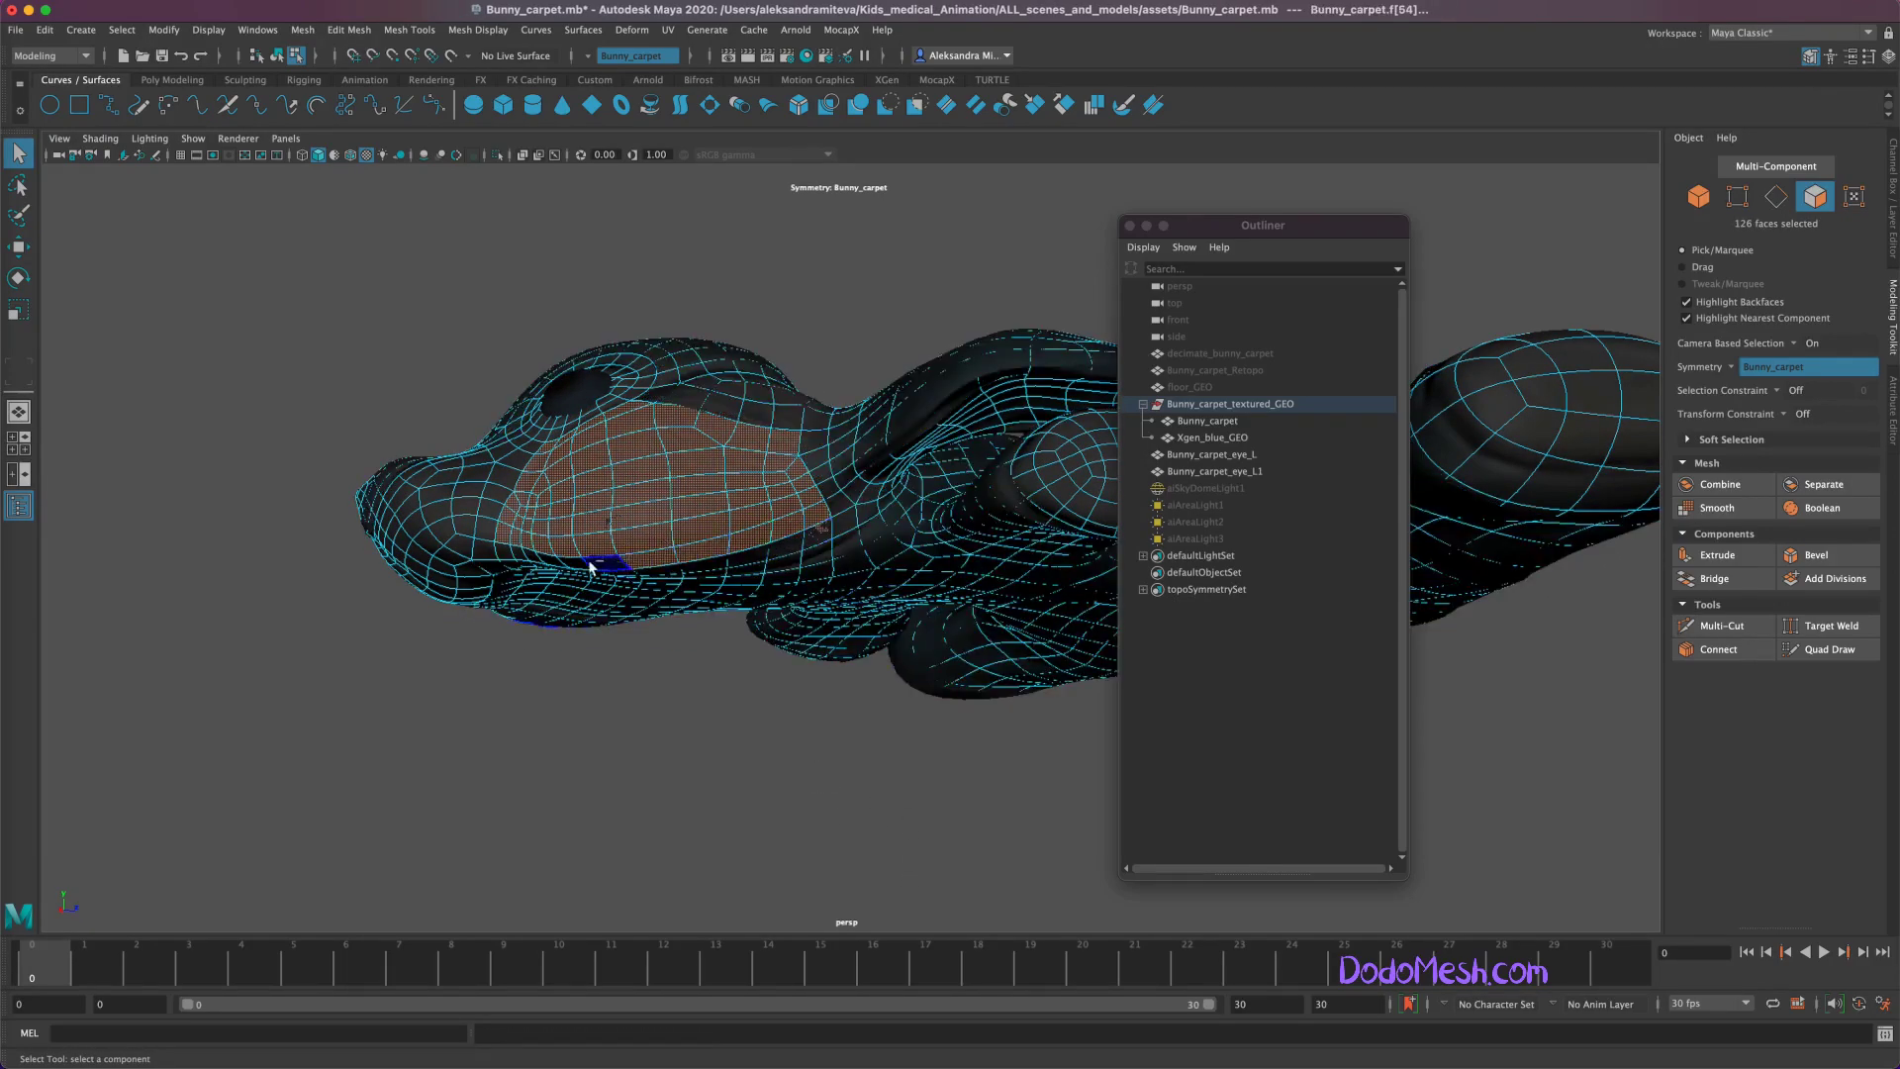
Step: Add head faces, trim stray faces, and select Bunny_carpet with Xgen_blue_GEO
alt+drag(869, 819, 894, 726)
shift+click(584, 352)
shift+click(586, 347)
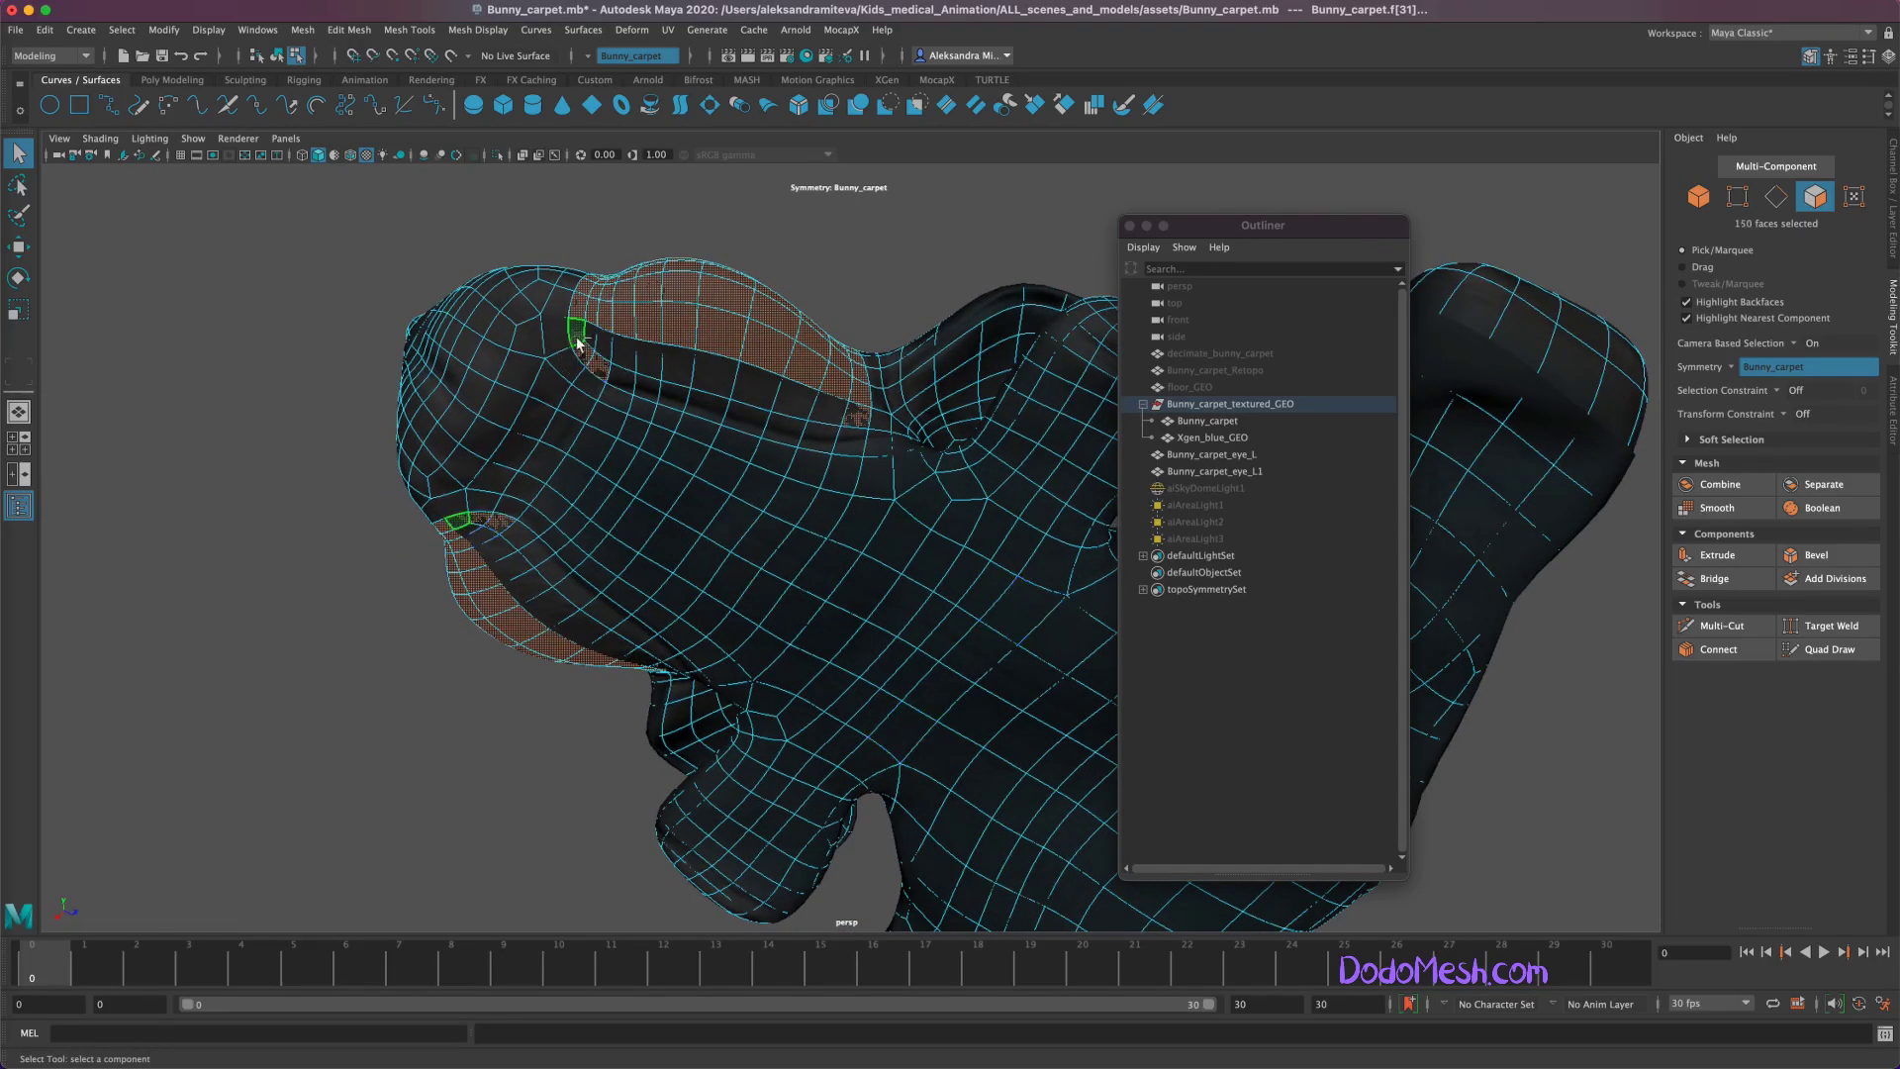
ctrl+click(856, 421)
mouse_move(752, 851)
alt+mouse_down()
mouse_move(597, 859)
mouse_move(1017, 893)
alt+mouse_up()
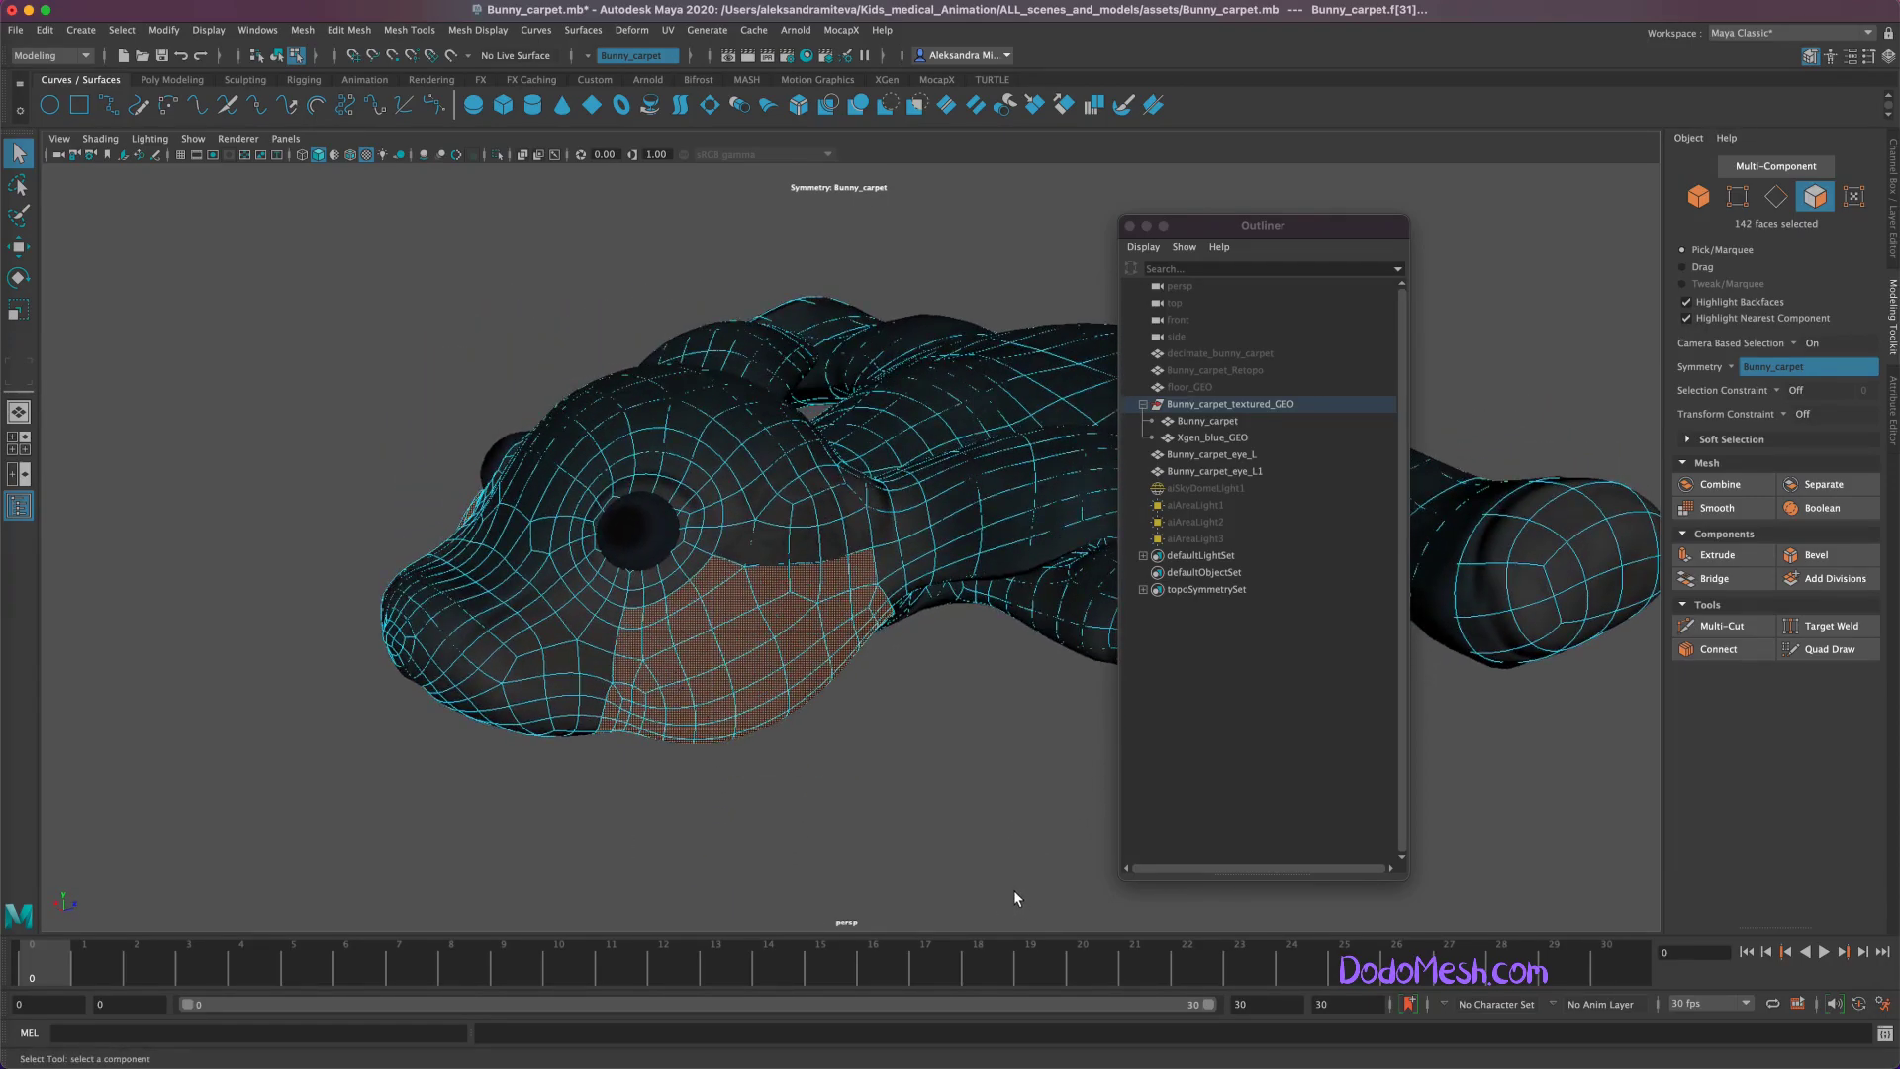
click(1221, 419)
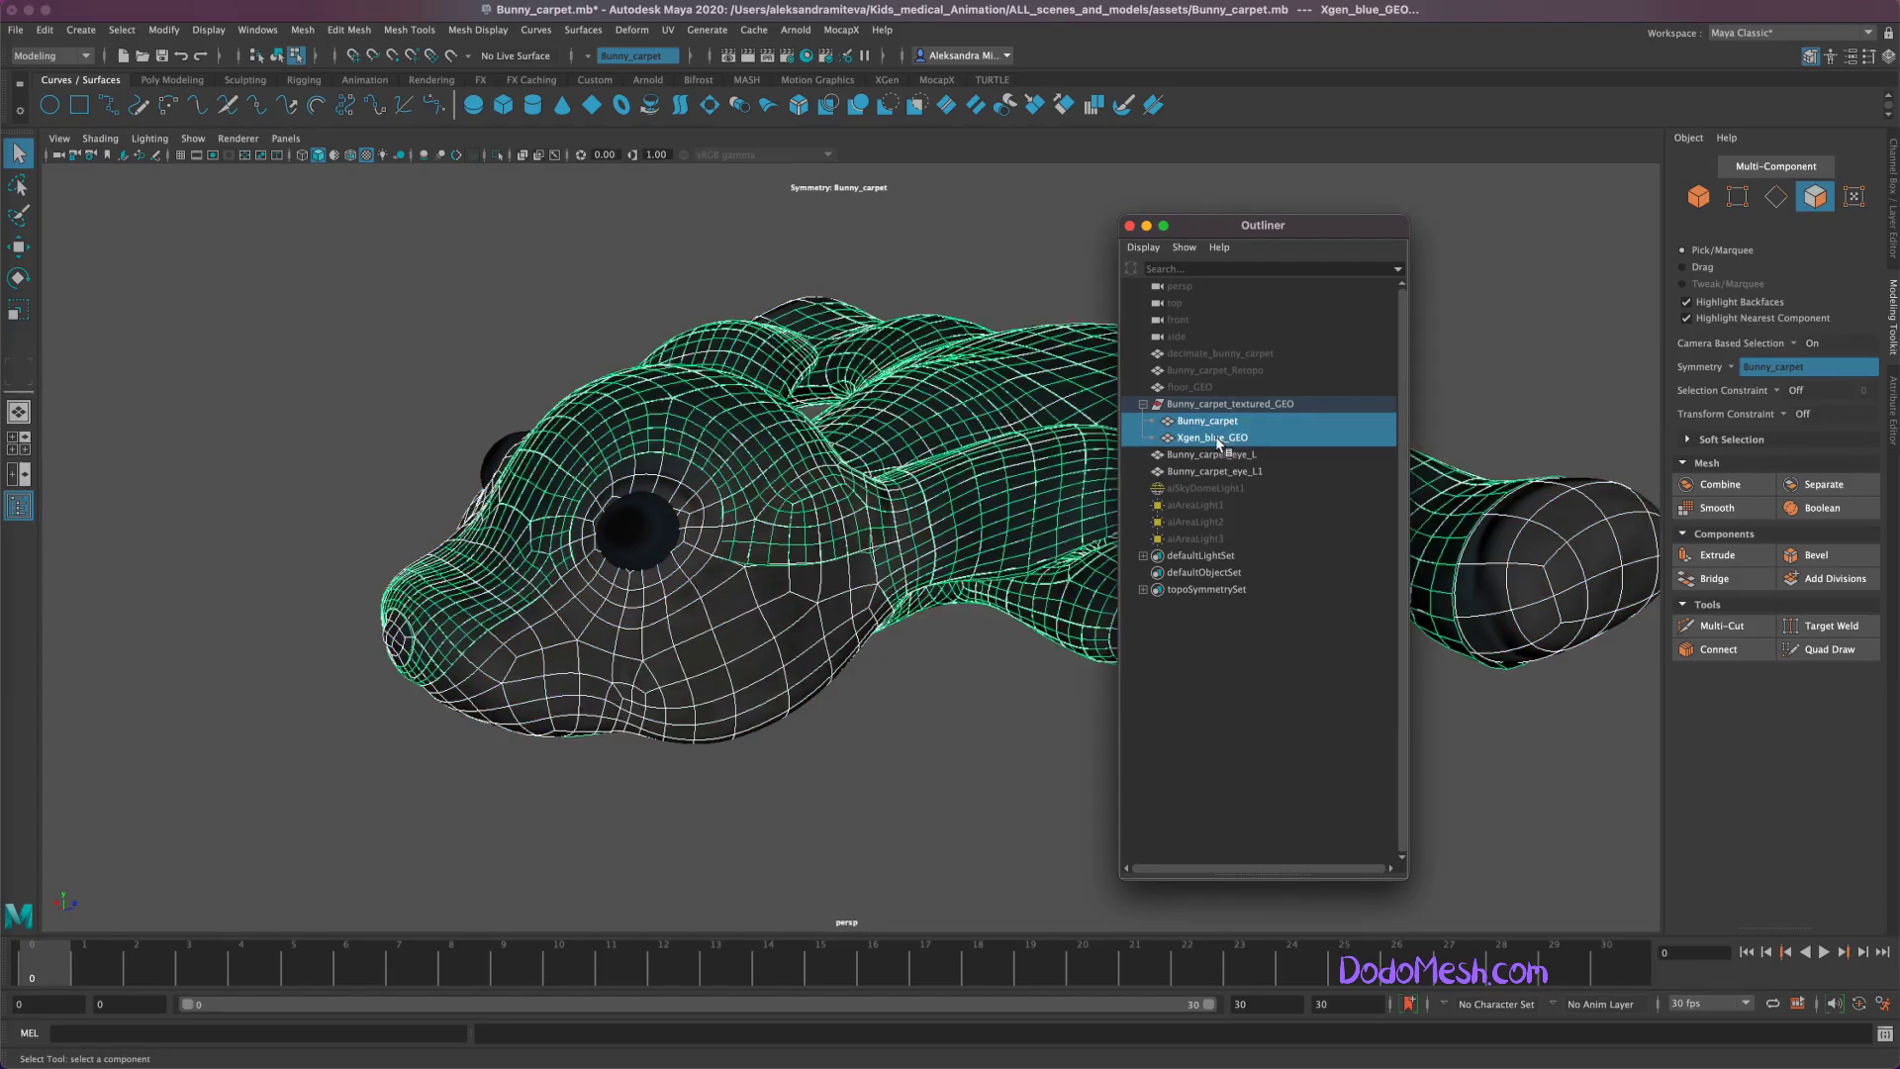
Step: Restore Bunny_carpet's cheek faces and add the back bump patch, reaching 164 faces
key(ctrl+F11)
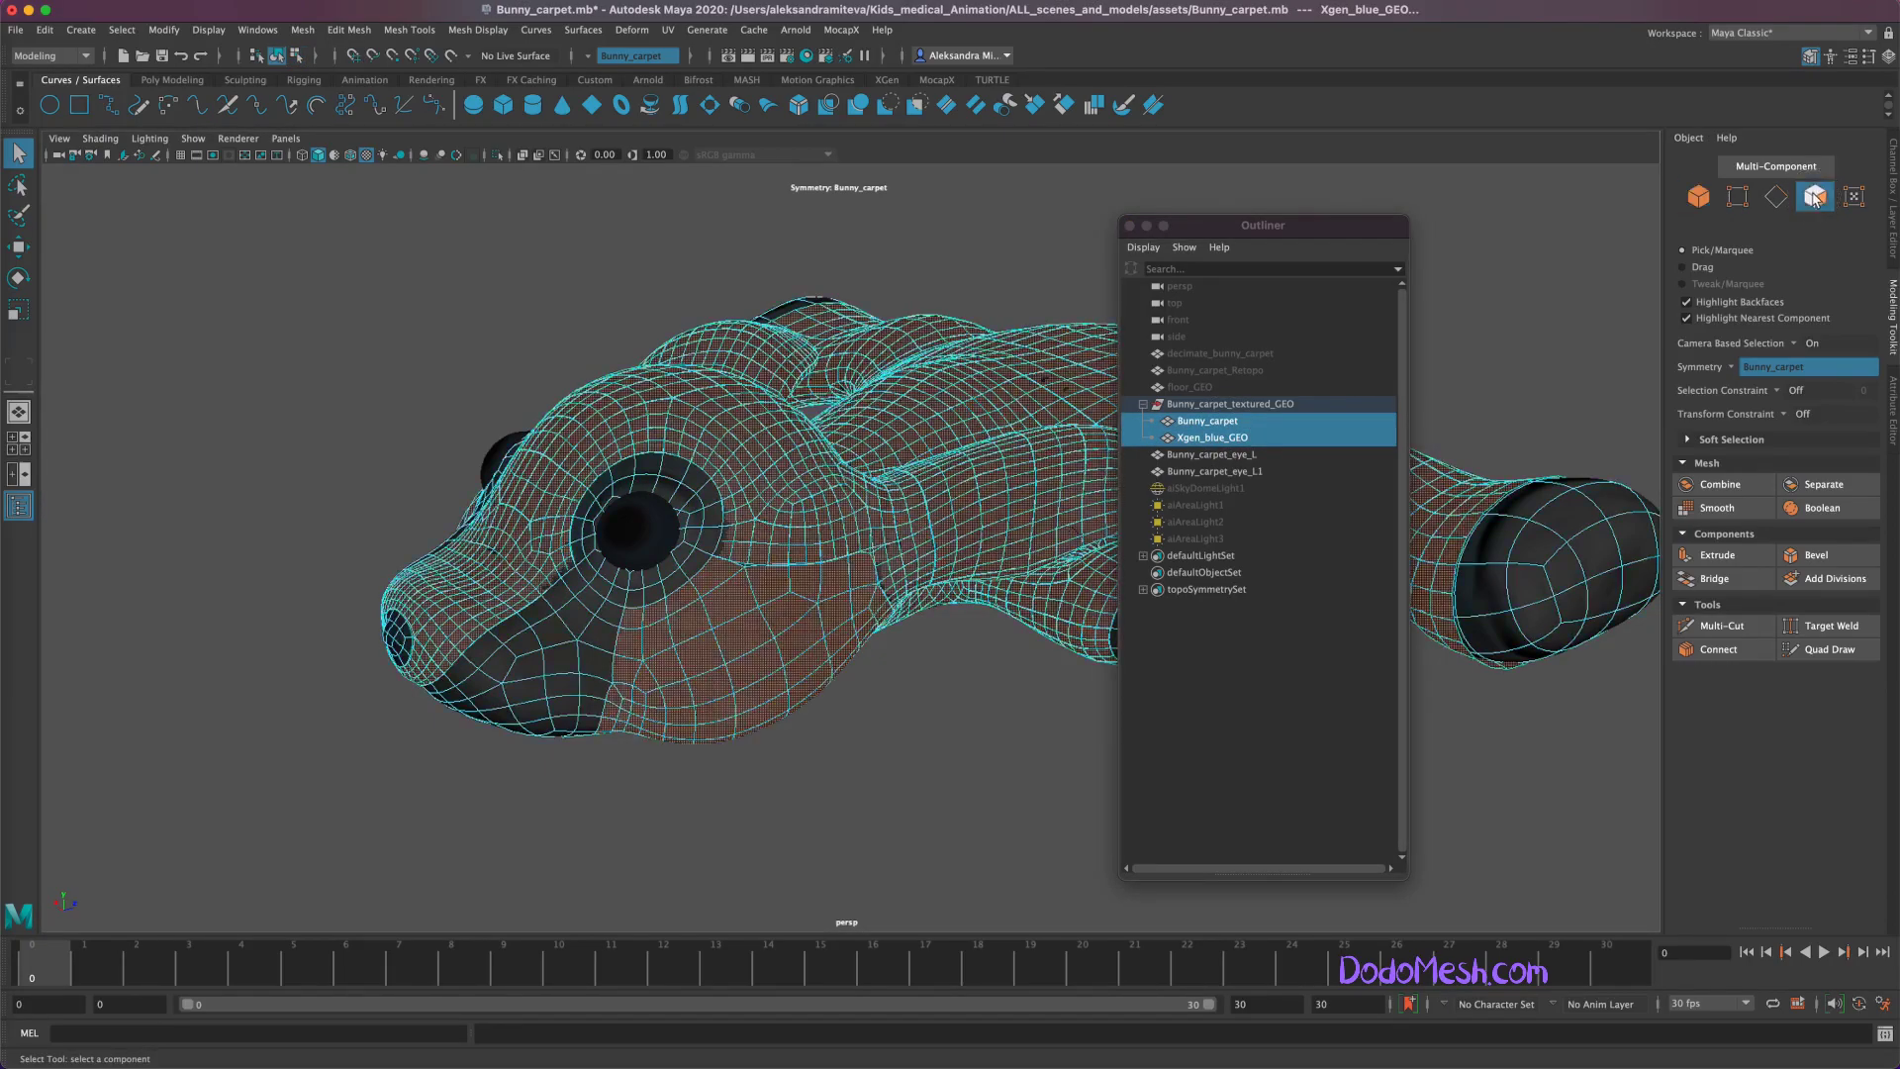
click(1216, 442)
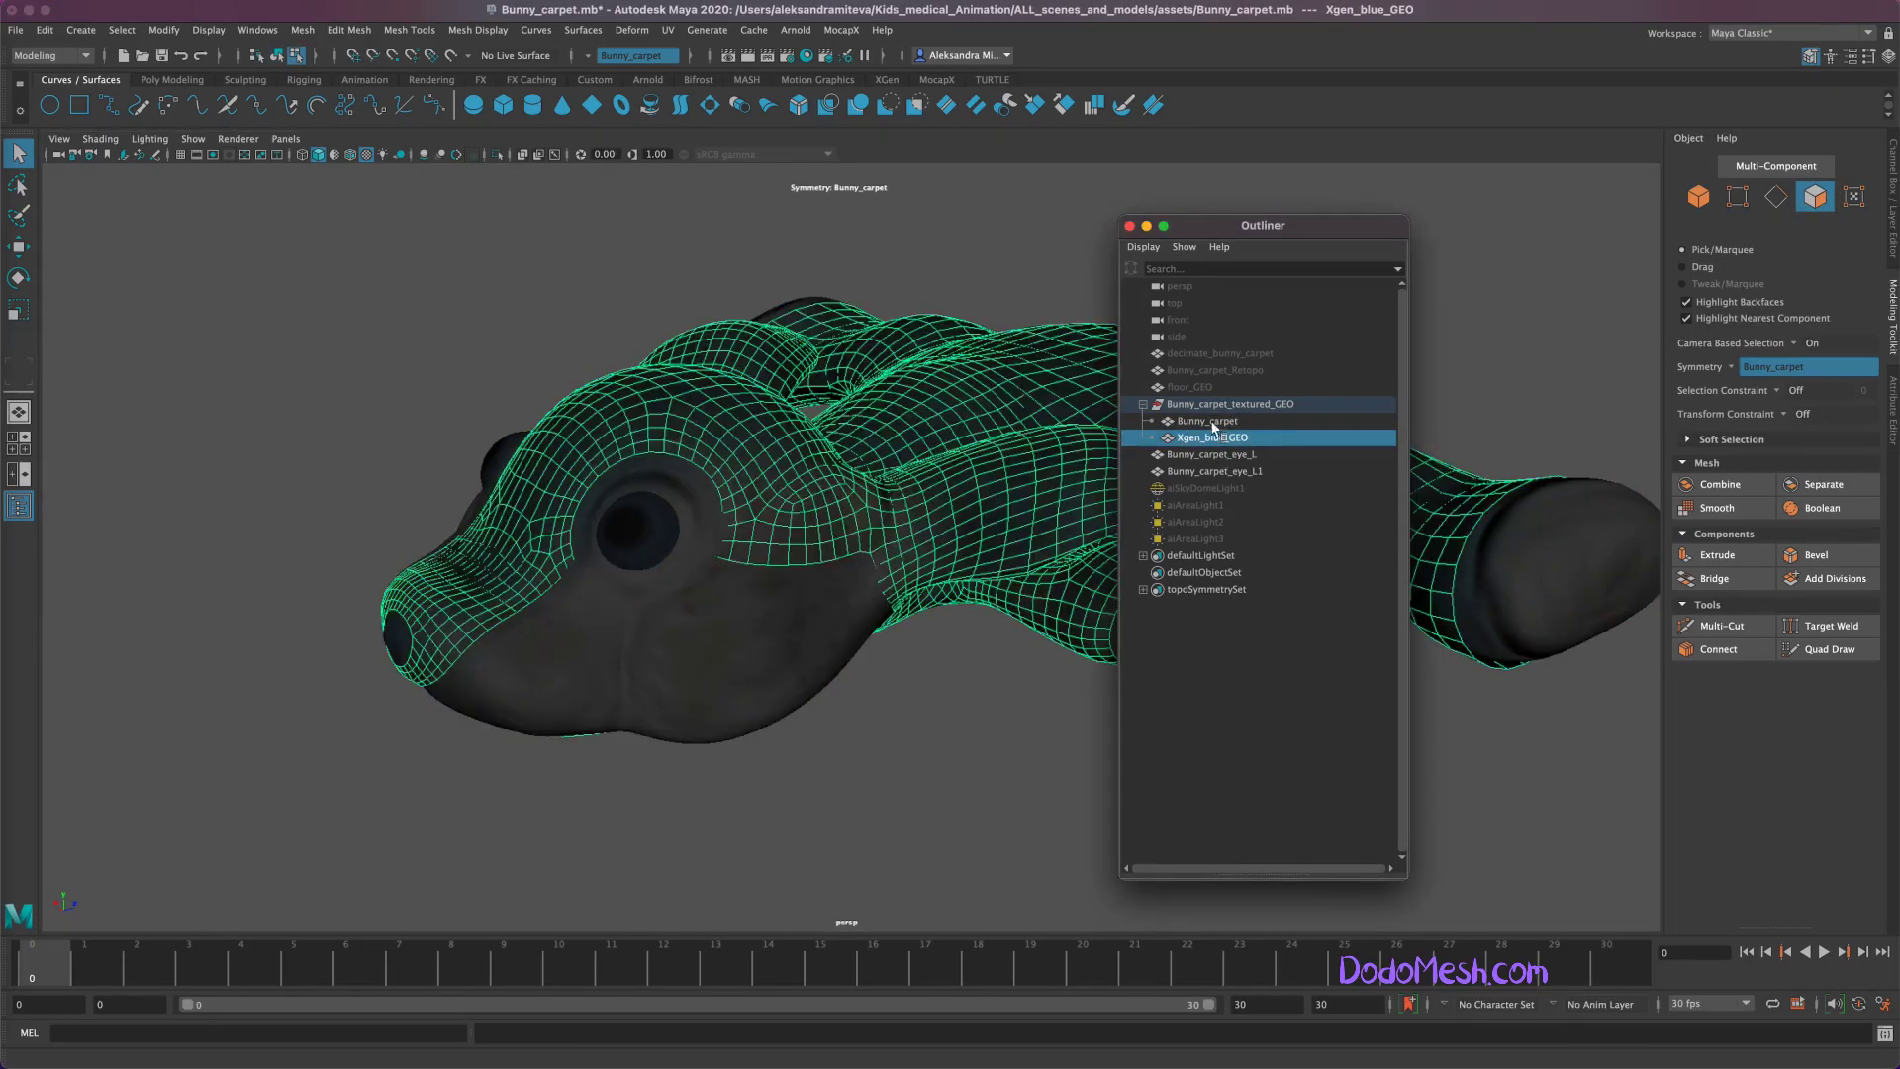
click(1214, 422)
mouse_move(1010, 708)
alt+mouse_down()
mouse_move(962, 752)
mouse_move(1000, 763)
mouse_move(1009, 829)
mouse_move(1035, 782)
mouse_move(937, 746)
mouse_move(966, 772)
mouse_move(1063, 683)
mouse_move(1029, 665)
alt+mouse_up()
shift+drag(792, 507, 847, 541)
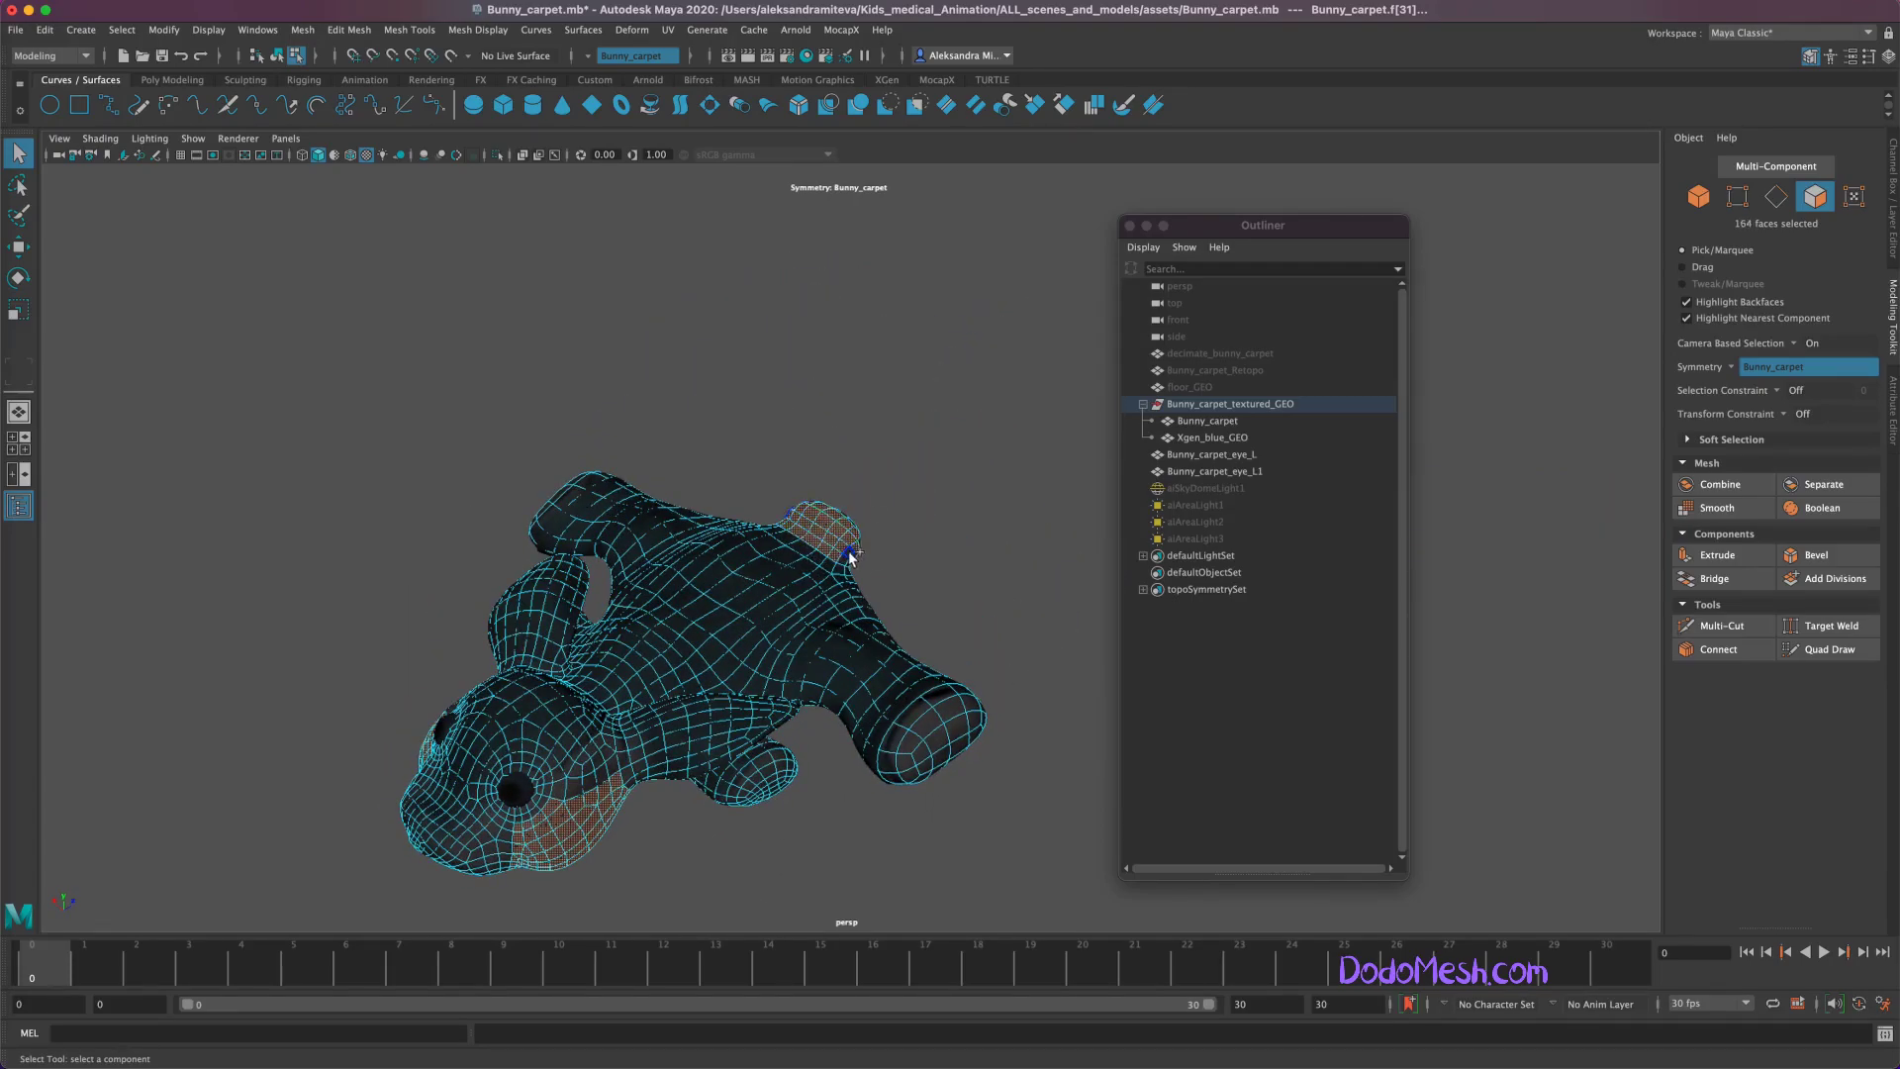
Step: Add faces at the back bump and tail end, growing the selection to 204 faces
mouse_move(945, 645)
alt+mouse_down()
mouse_move(911, 543)
mouse_move(962, 685)
mouse_move(1019, 690)
alt+mouse_up()
shift+click(975, 680)
shift+click(1041, 700)
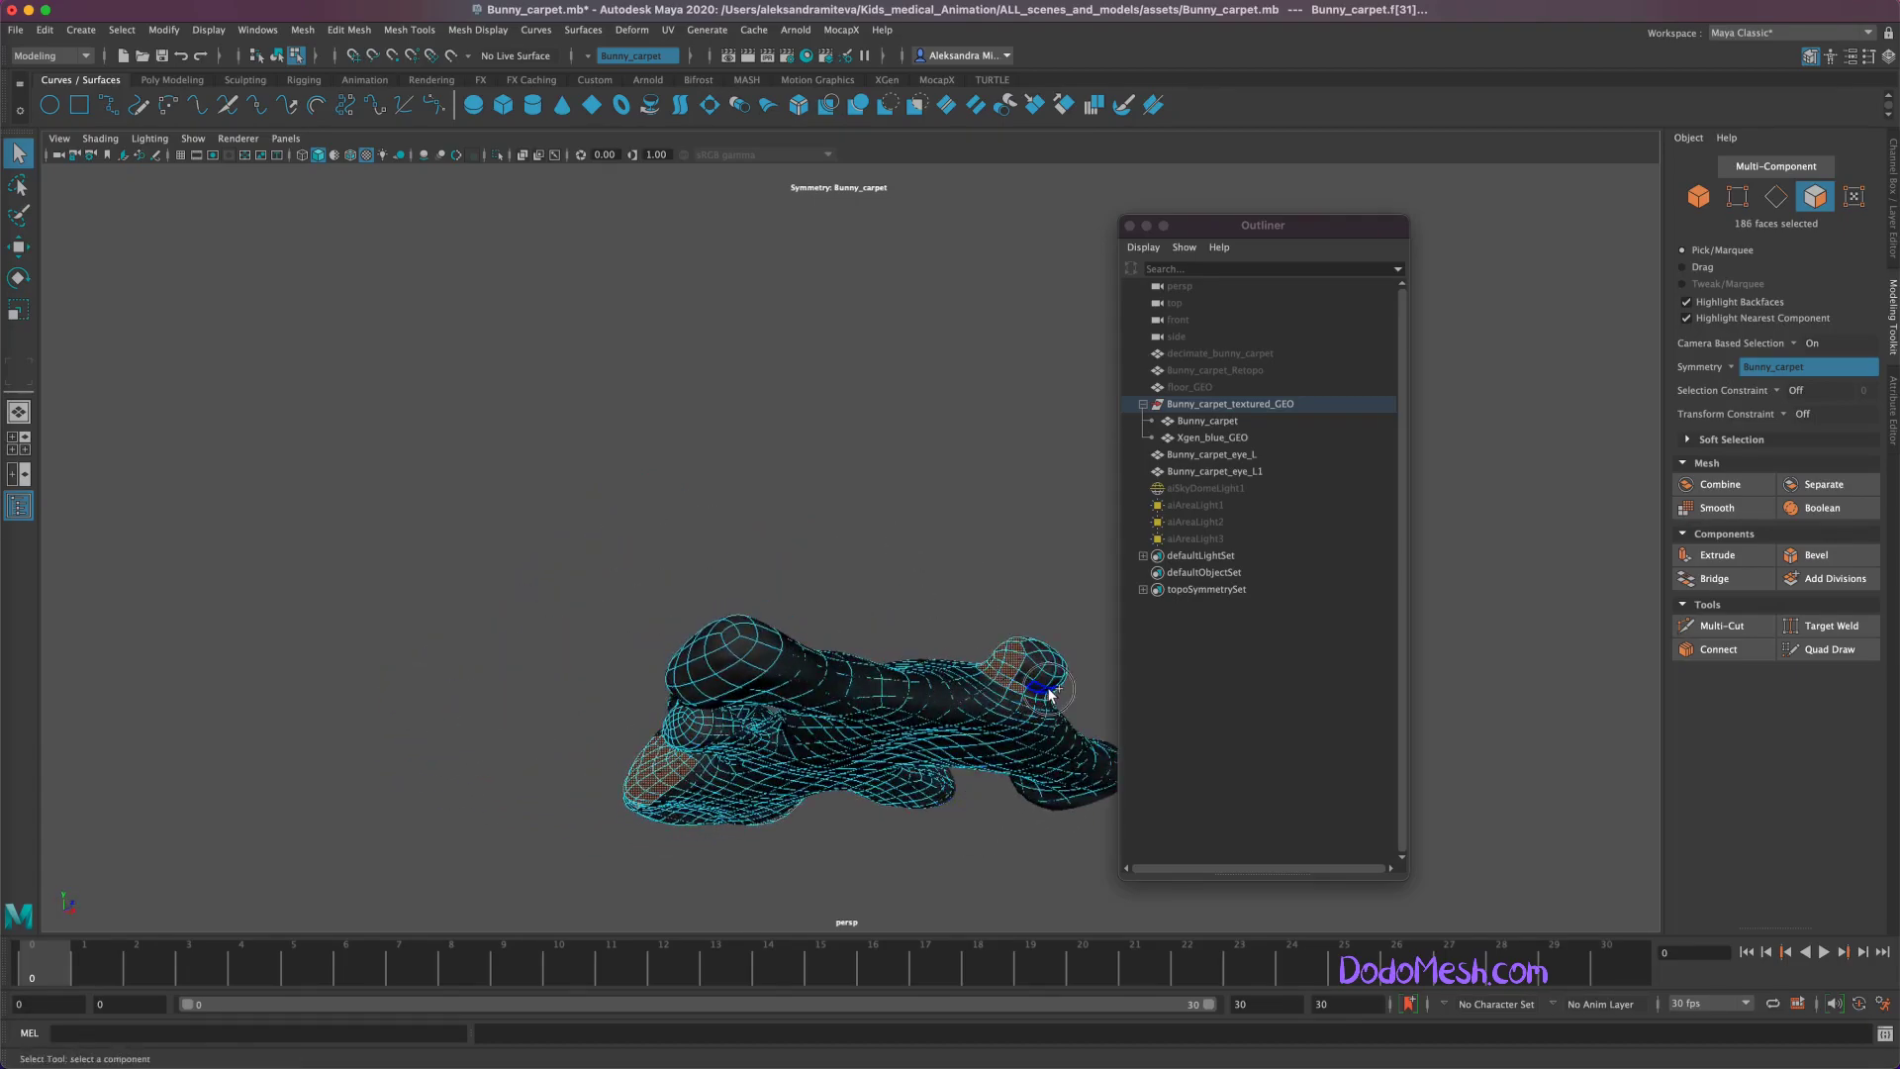
shift+click(1049, 657)
mouse_move(1044, 505)
alt+mouse_down()
mouse_move(1099, 618)
mouse_move(1177, 594)
alt+mouse_up()
click(303, 30)
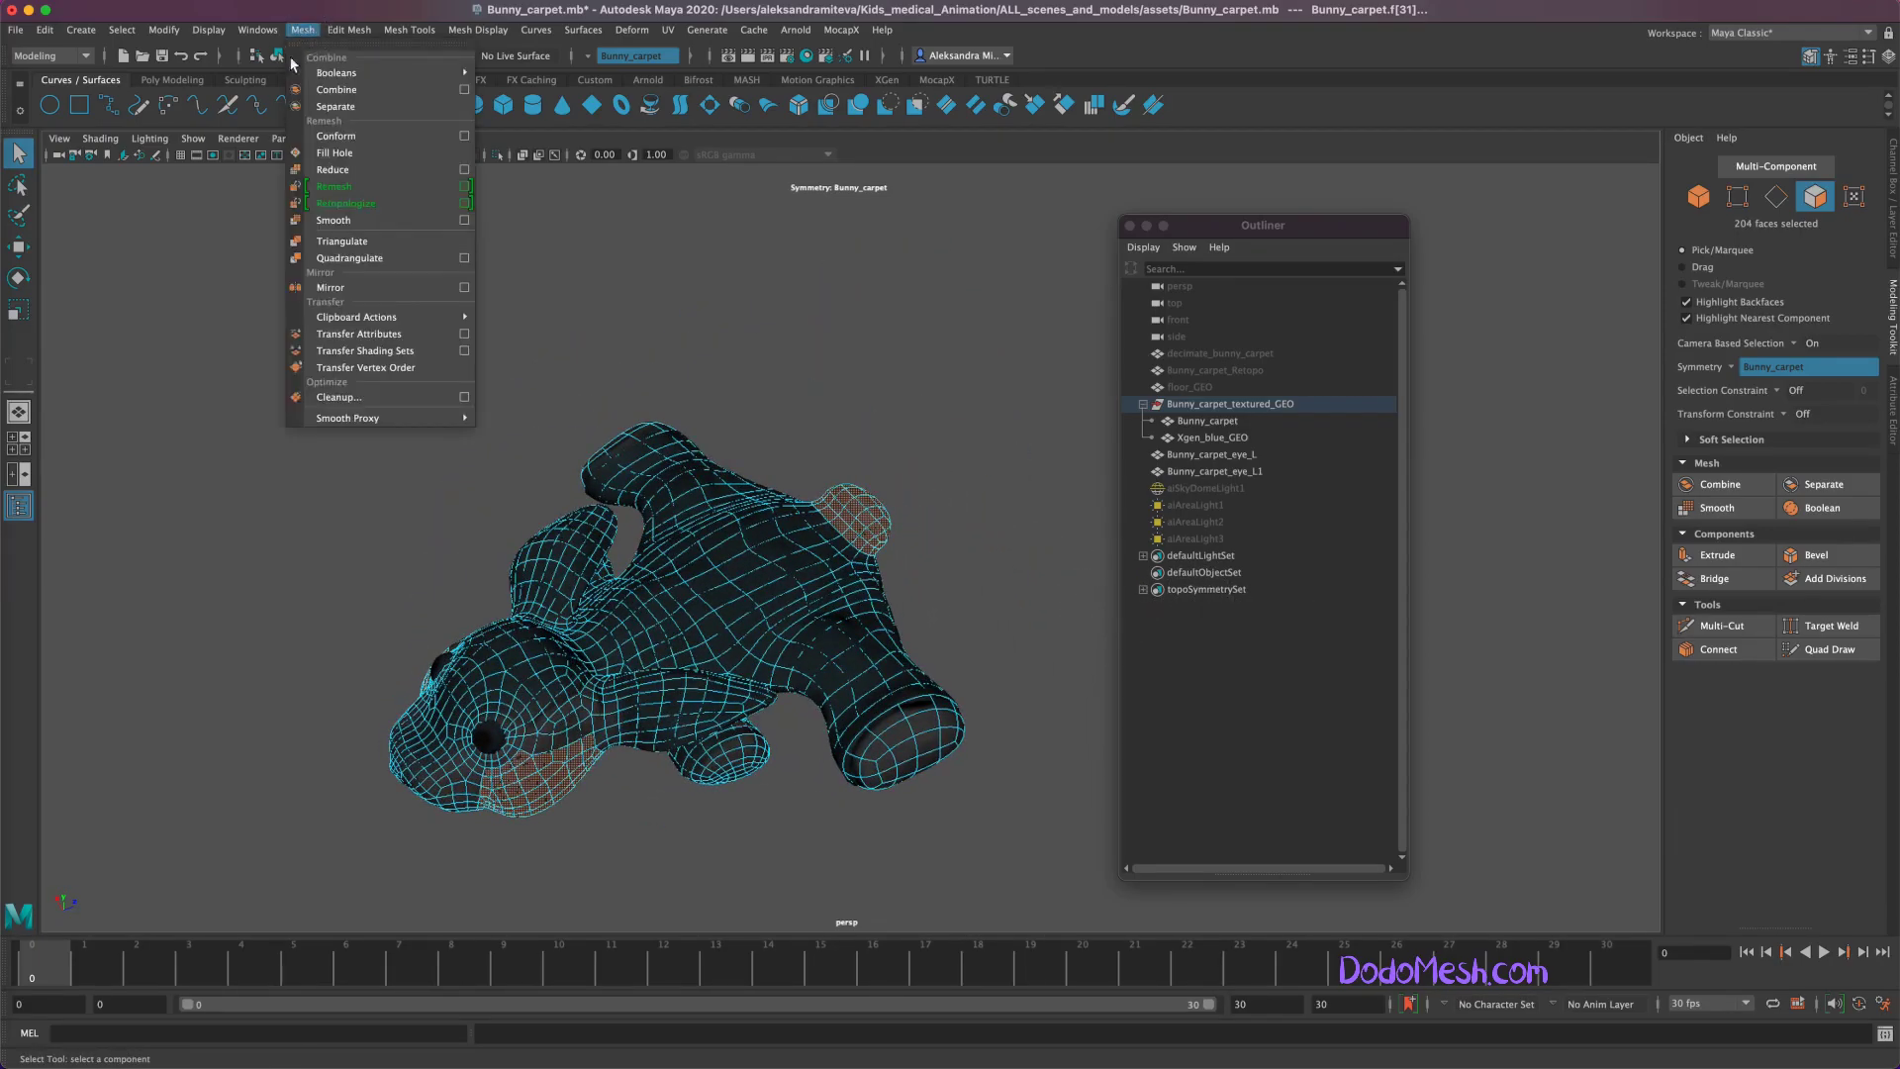
Step: Extract the selected faces into polySurface1–4 and delete their history
click(376, 487)
click(1153, 421)
click(1210, 437)
drag(1210, 442, 1215, 495)
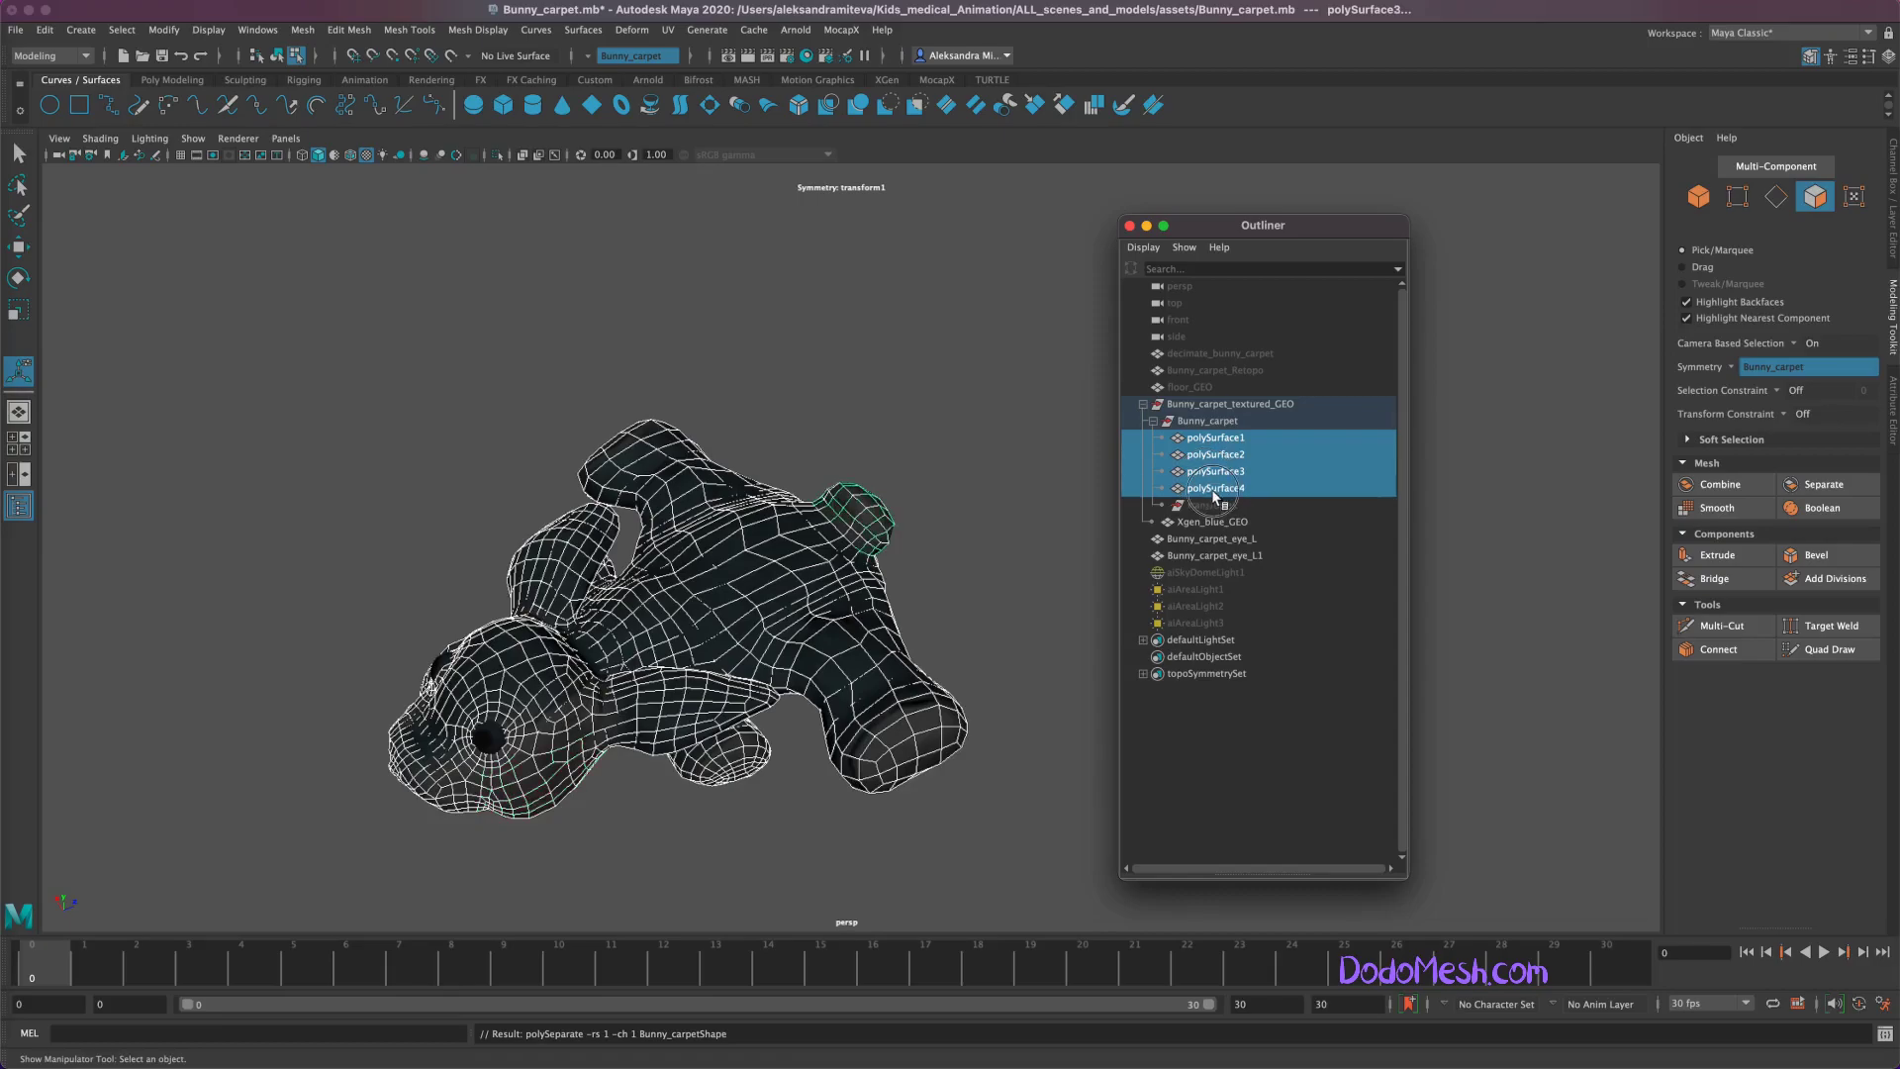
click(49, 32)
Step: Hide polySurface1, inspect polySurface2–4, and select those three together
click(1239, 438)
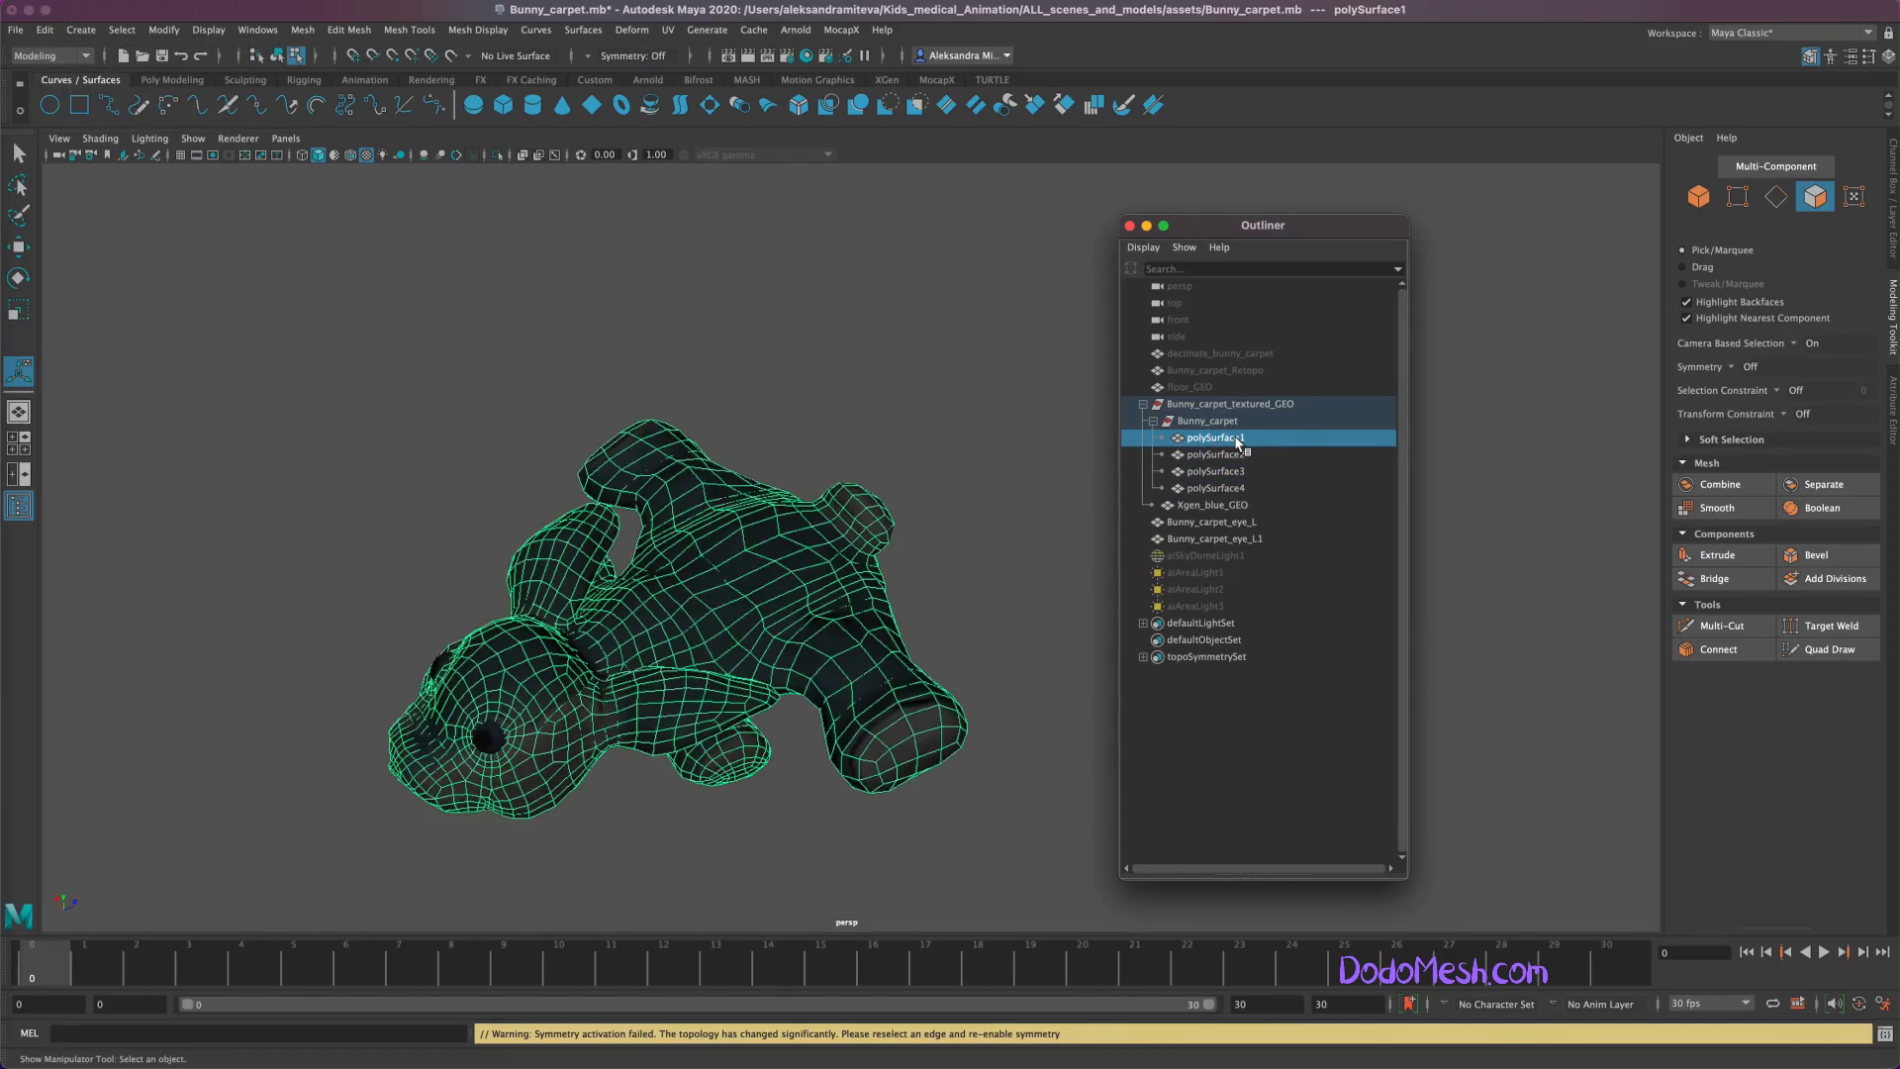
key(h)
click(1226, 458)
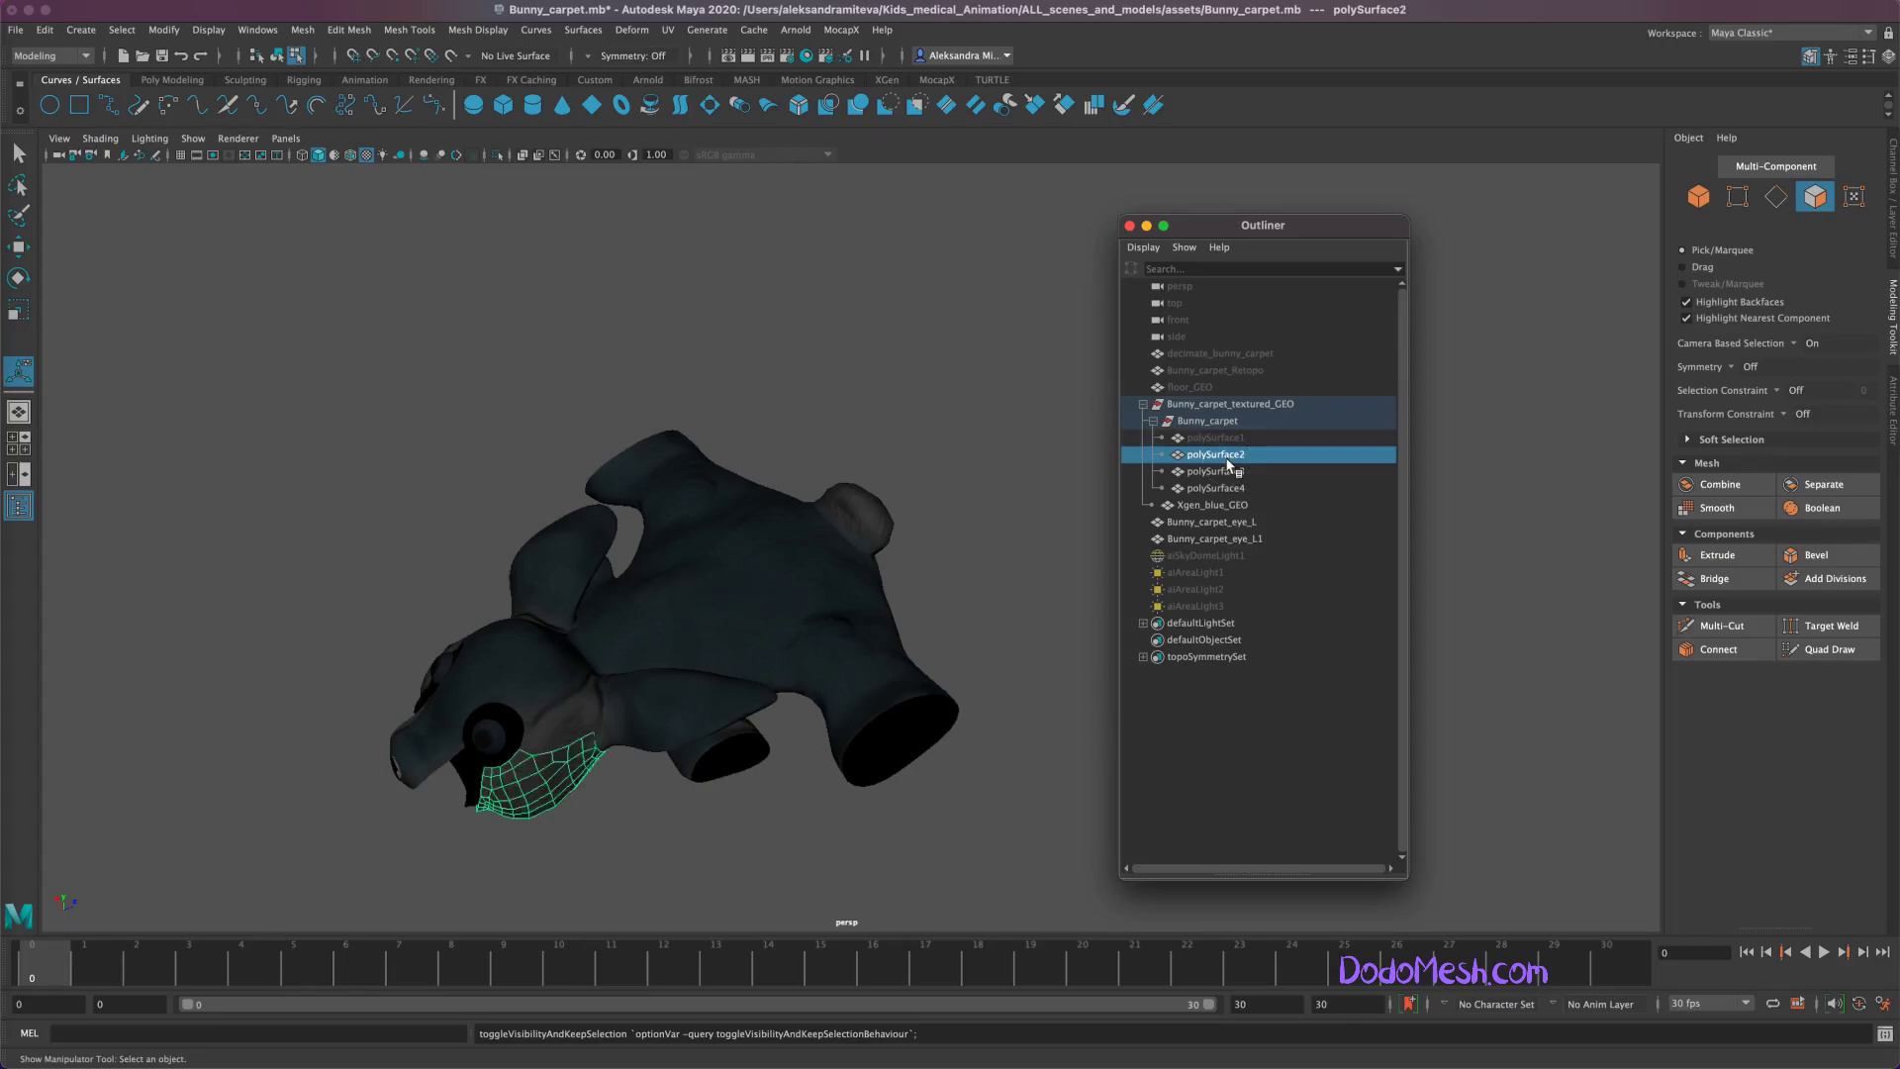
click(1225, 470)
click(1219, 489)
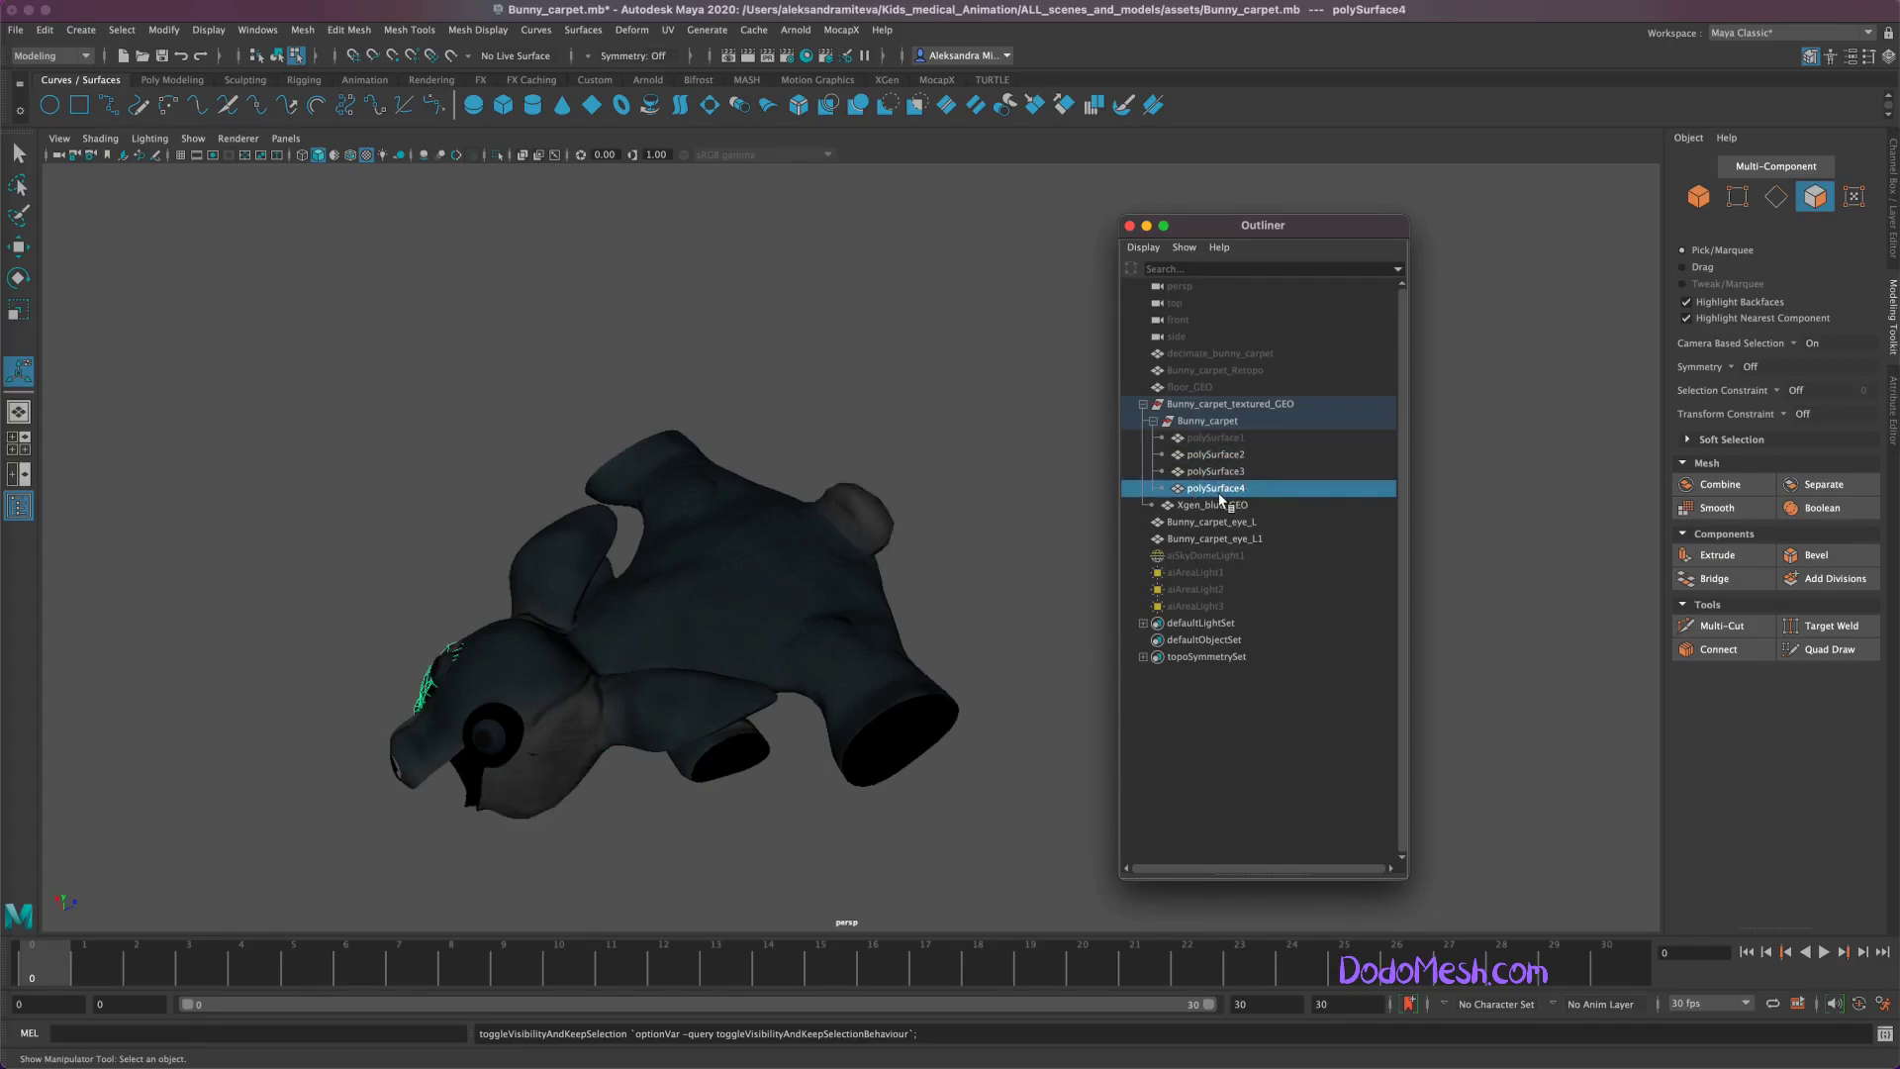
shift+click(1222, 457)
click(303, 29)
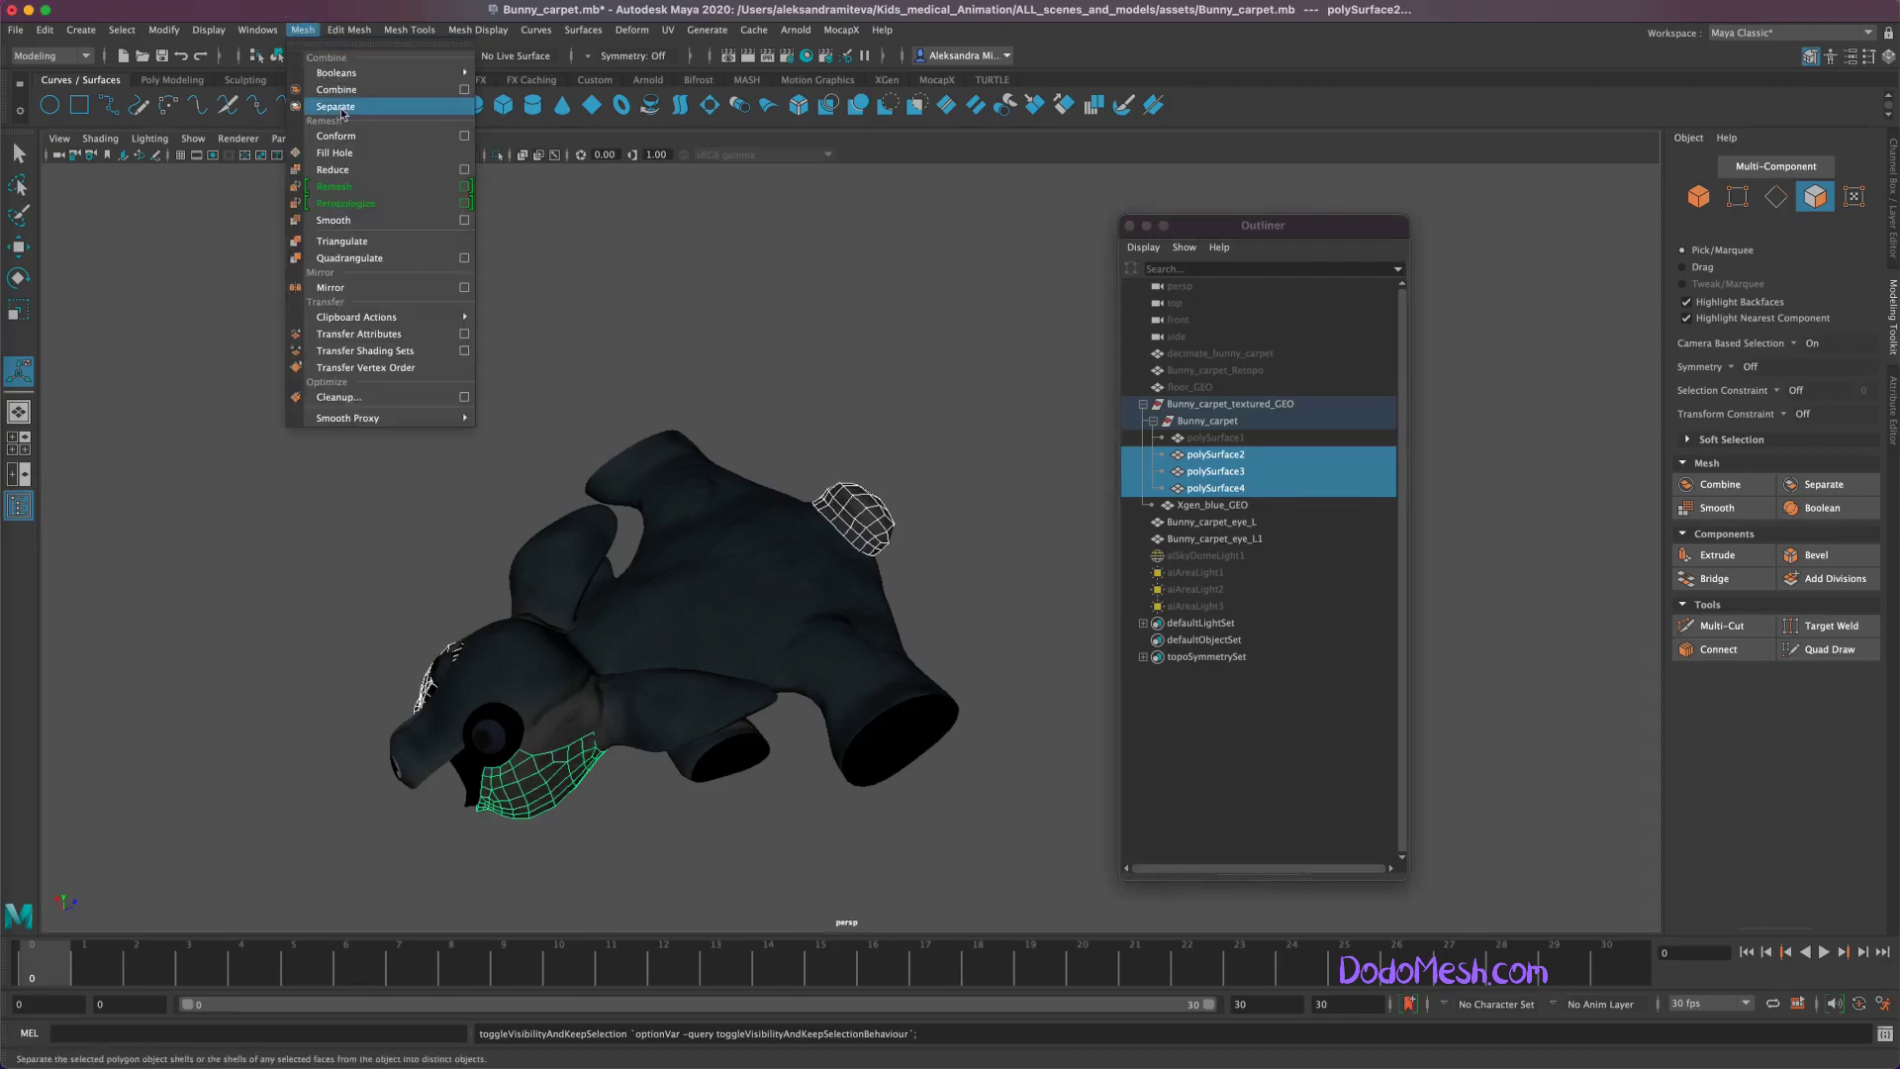
Step: Combine the three patches into xgen_cheeks_tail_GEO under Bunny_carpet_textured_GEO, history deleted
click(336, 86)
click(46, 30)
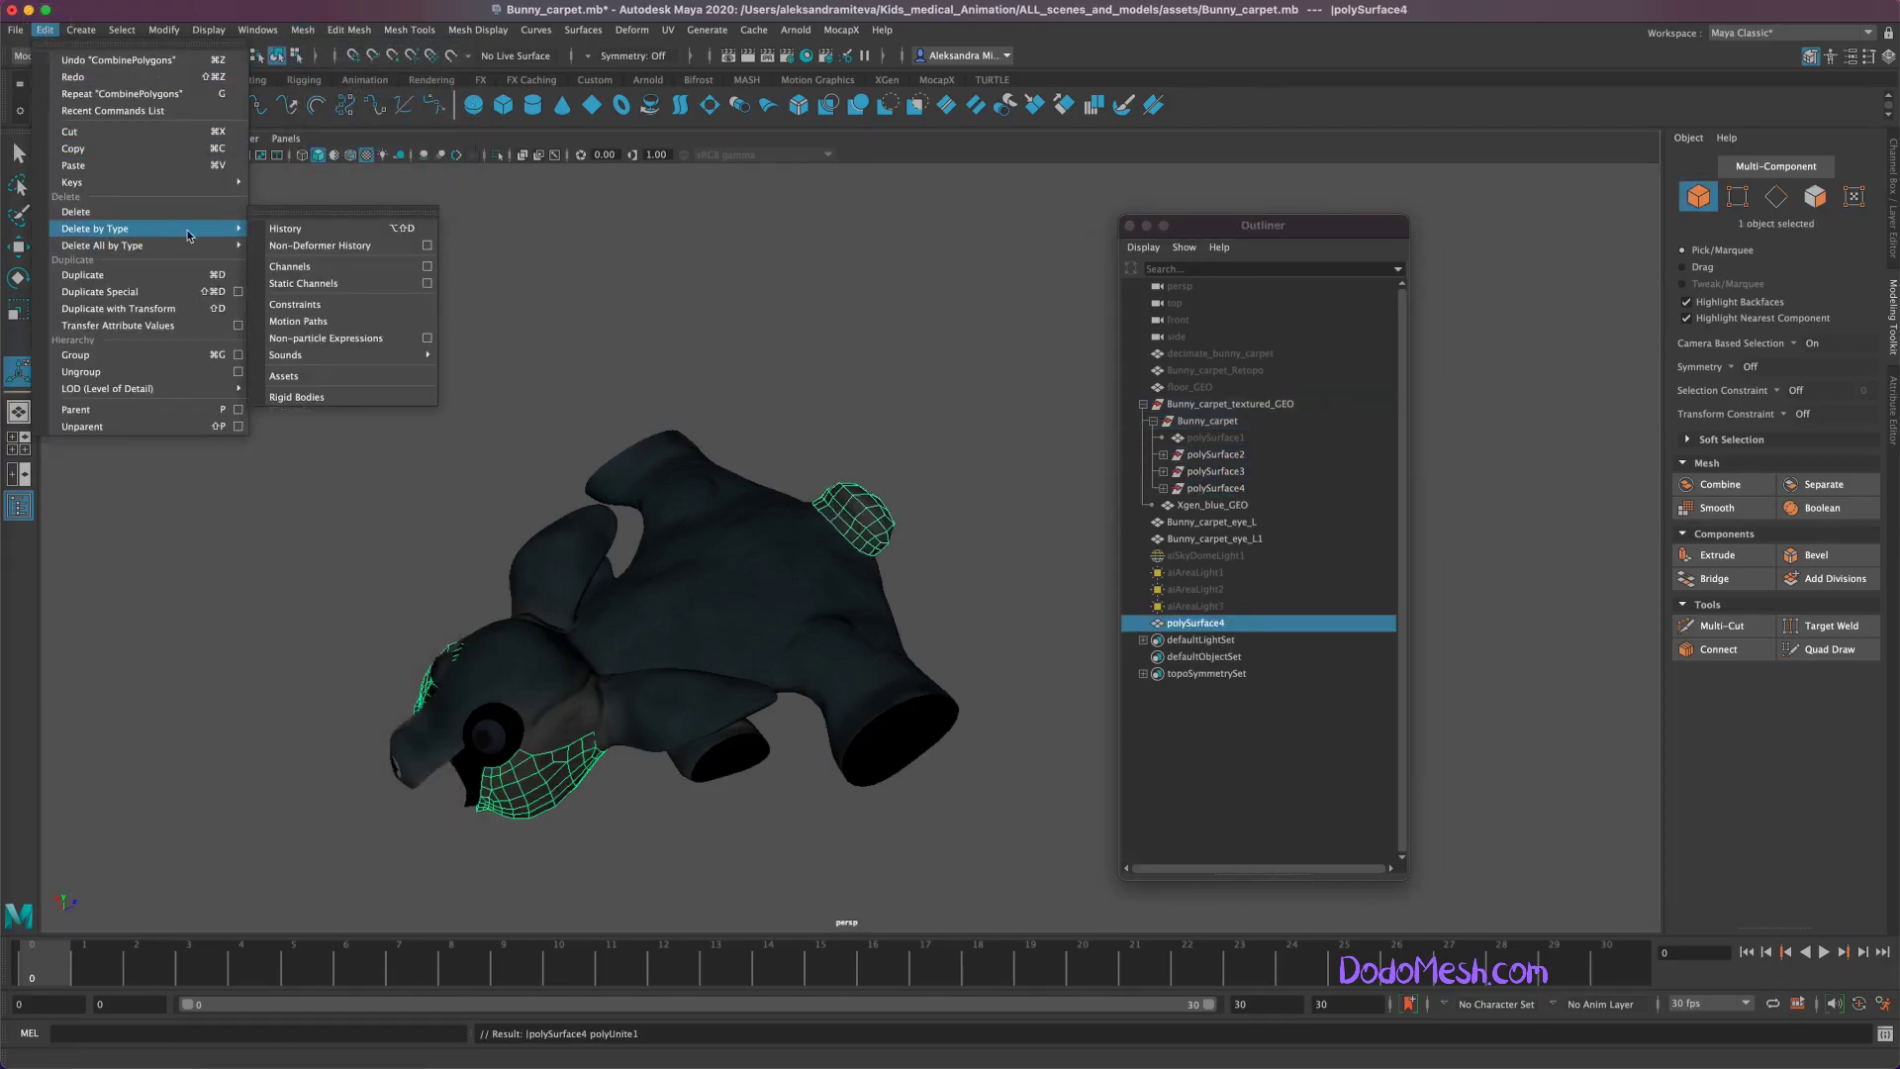
click(295, 230)
double_click(1232, 572)
text(xgen_ch)
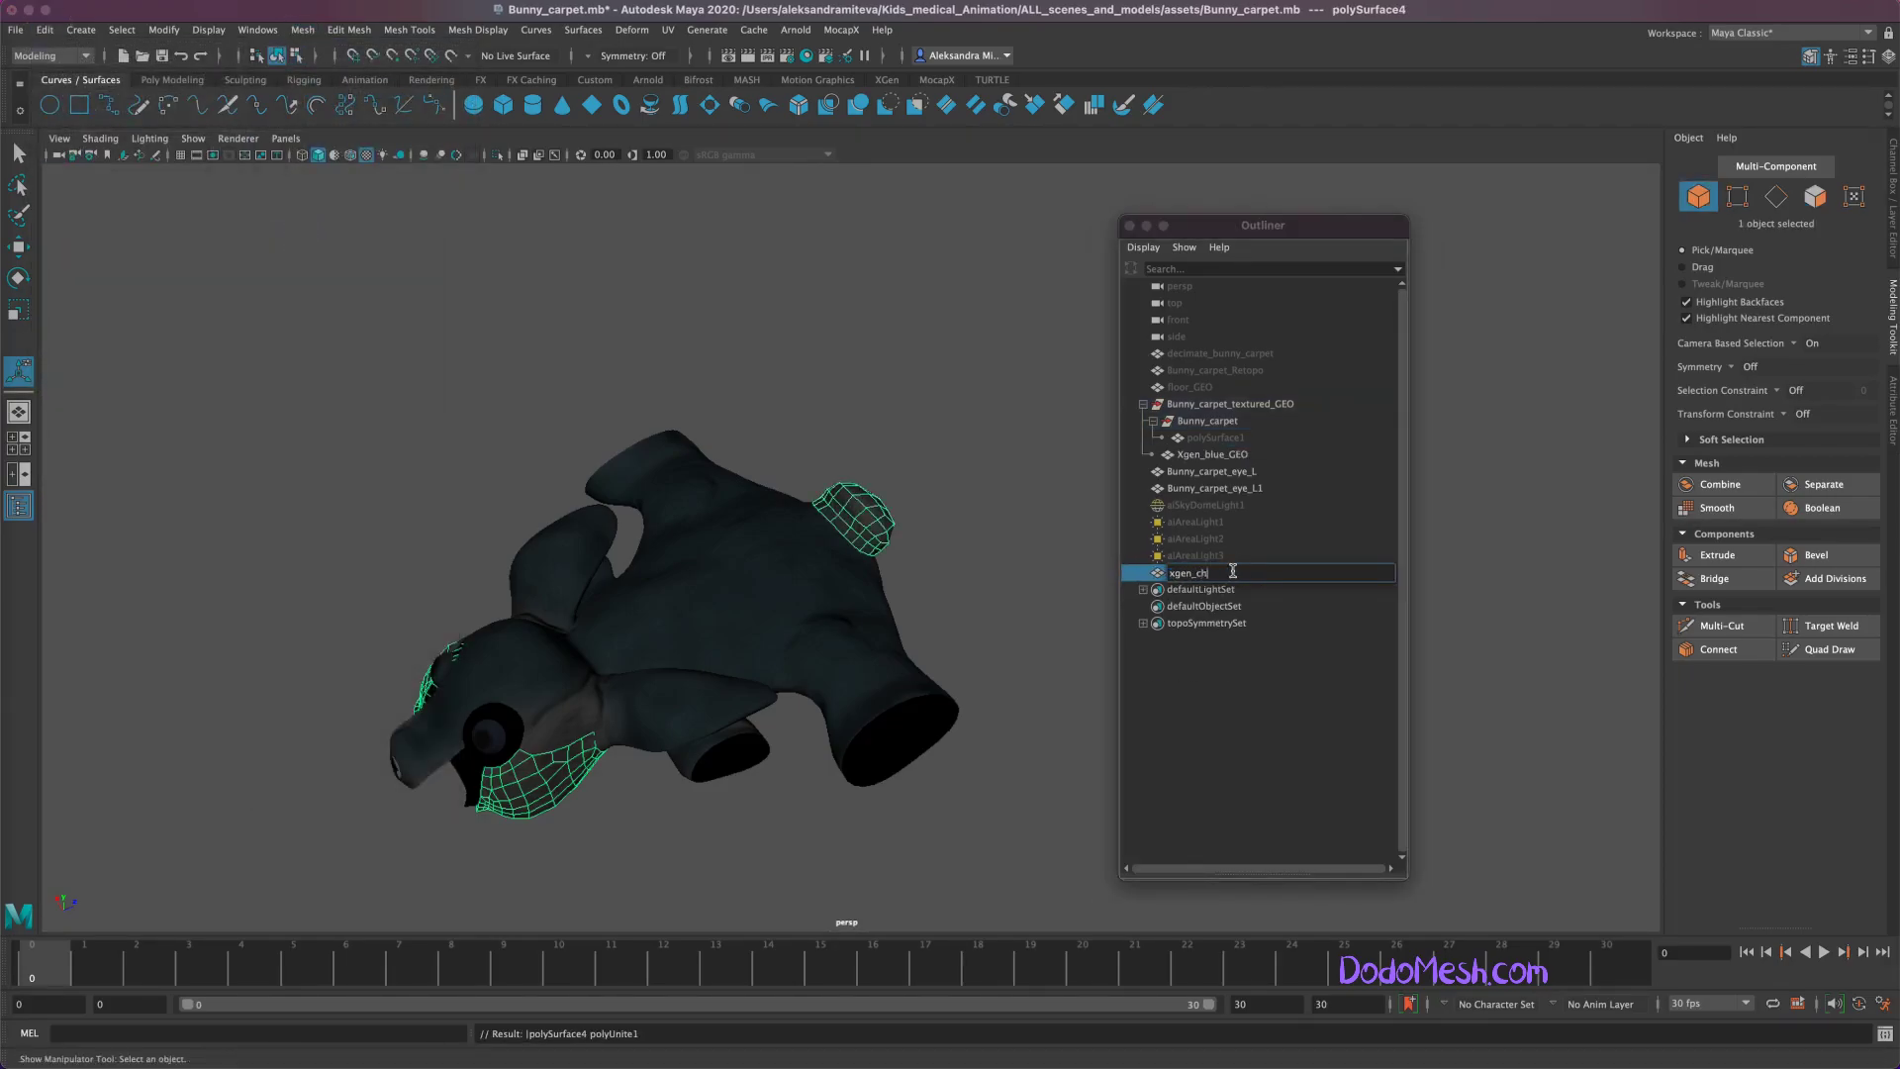
text(GEO)
key(Return)
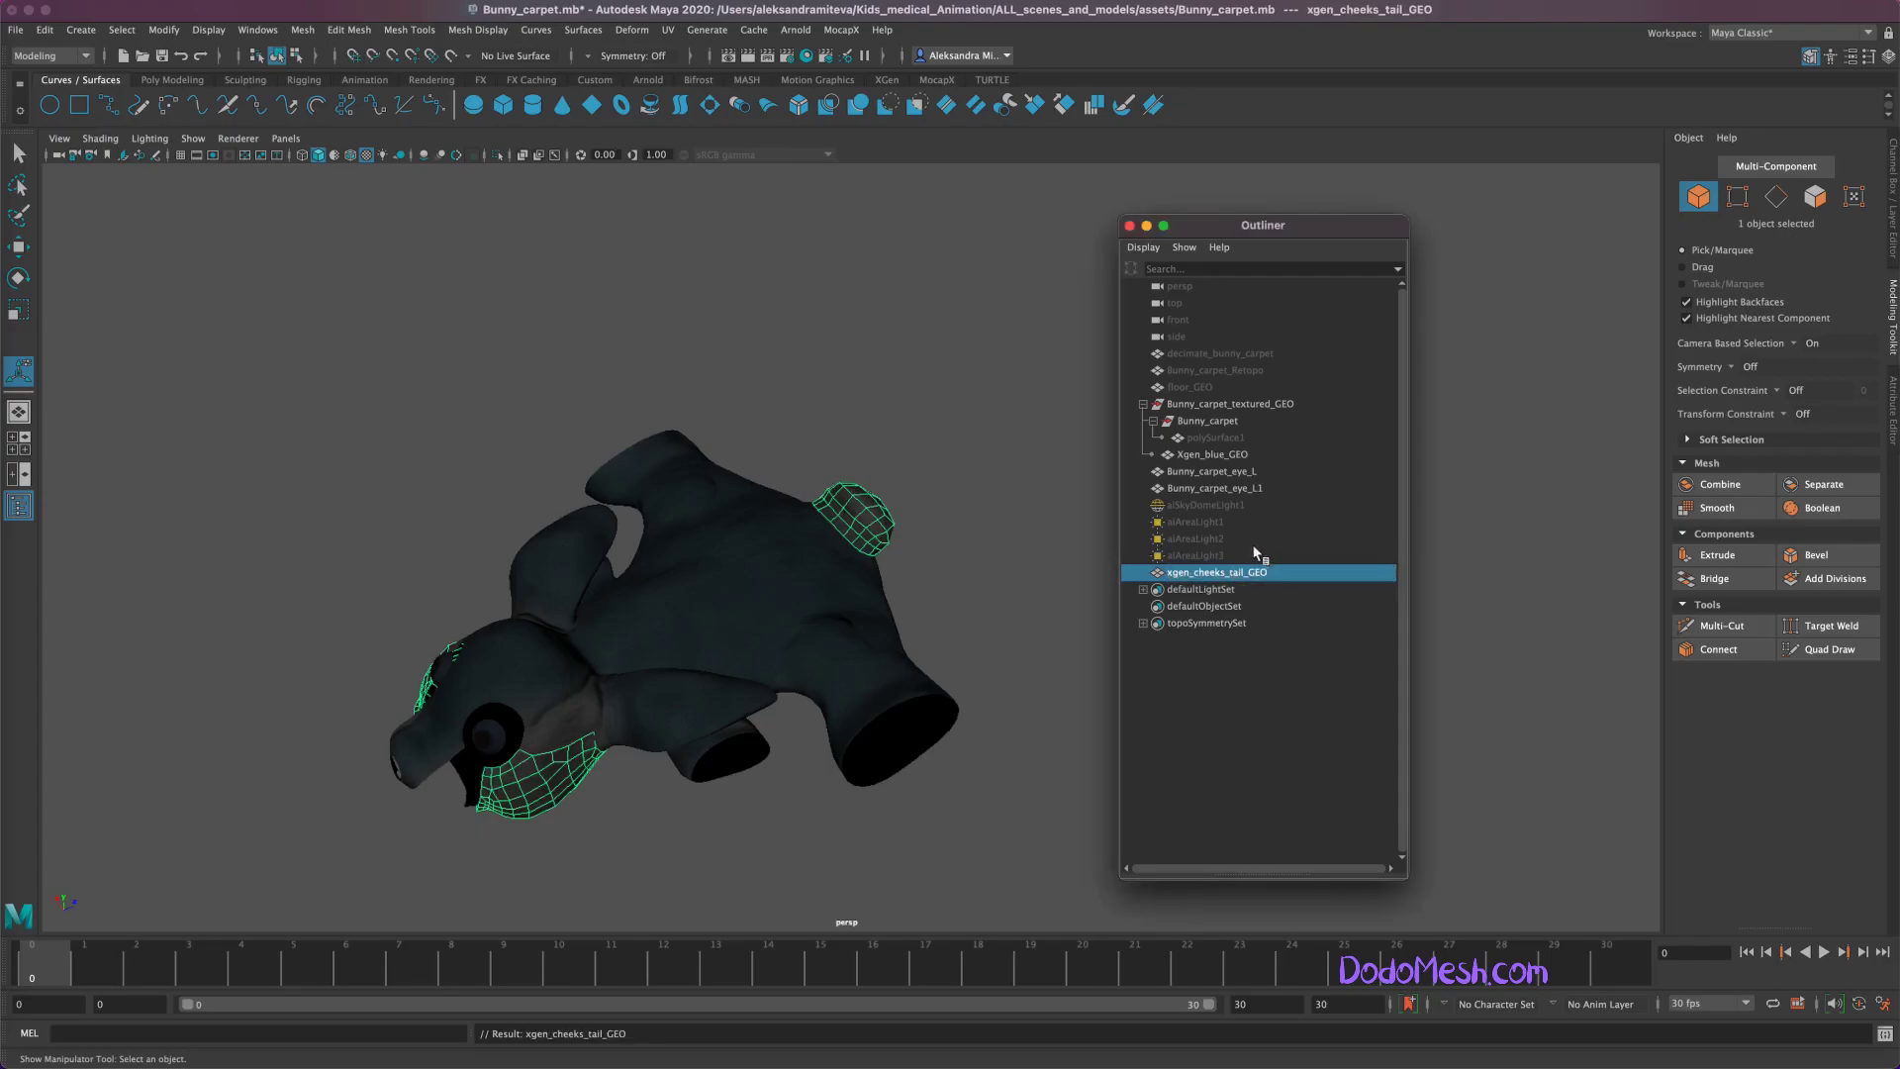
middle_drag(1249, 574, 1236, 411)
Step: Unhide polySurface1, the main body, and begin renaming it
click(1223, 438)
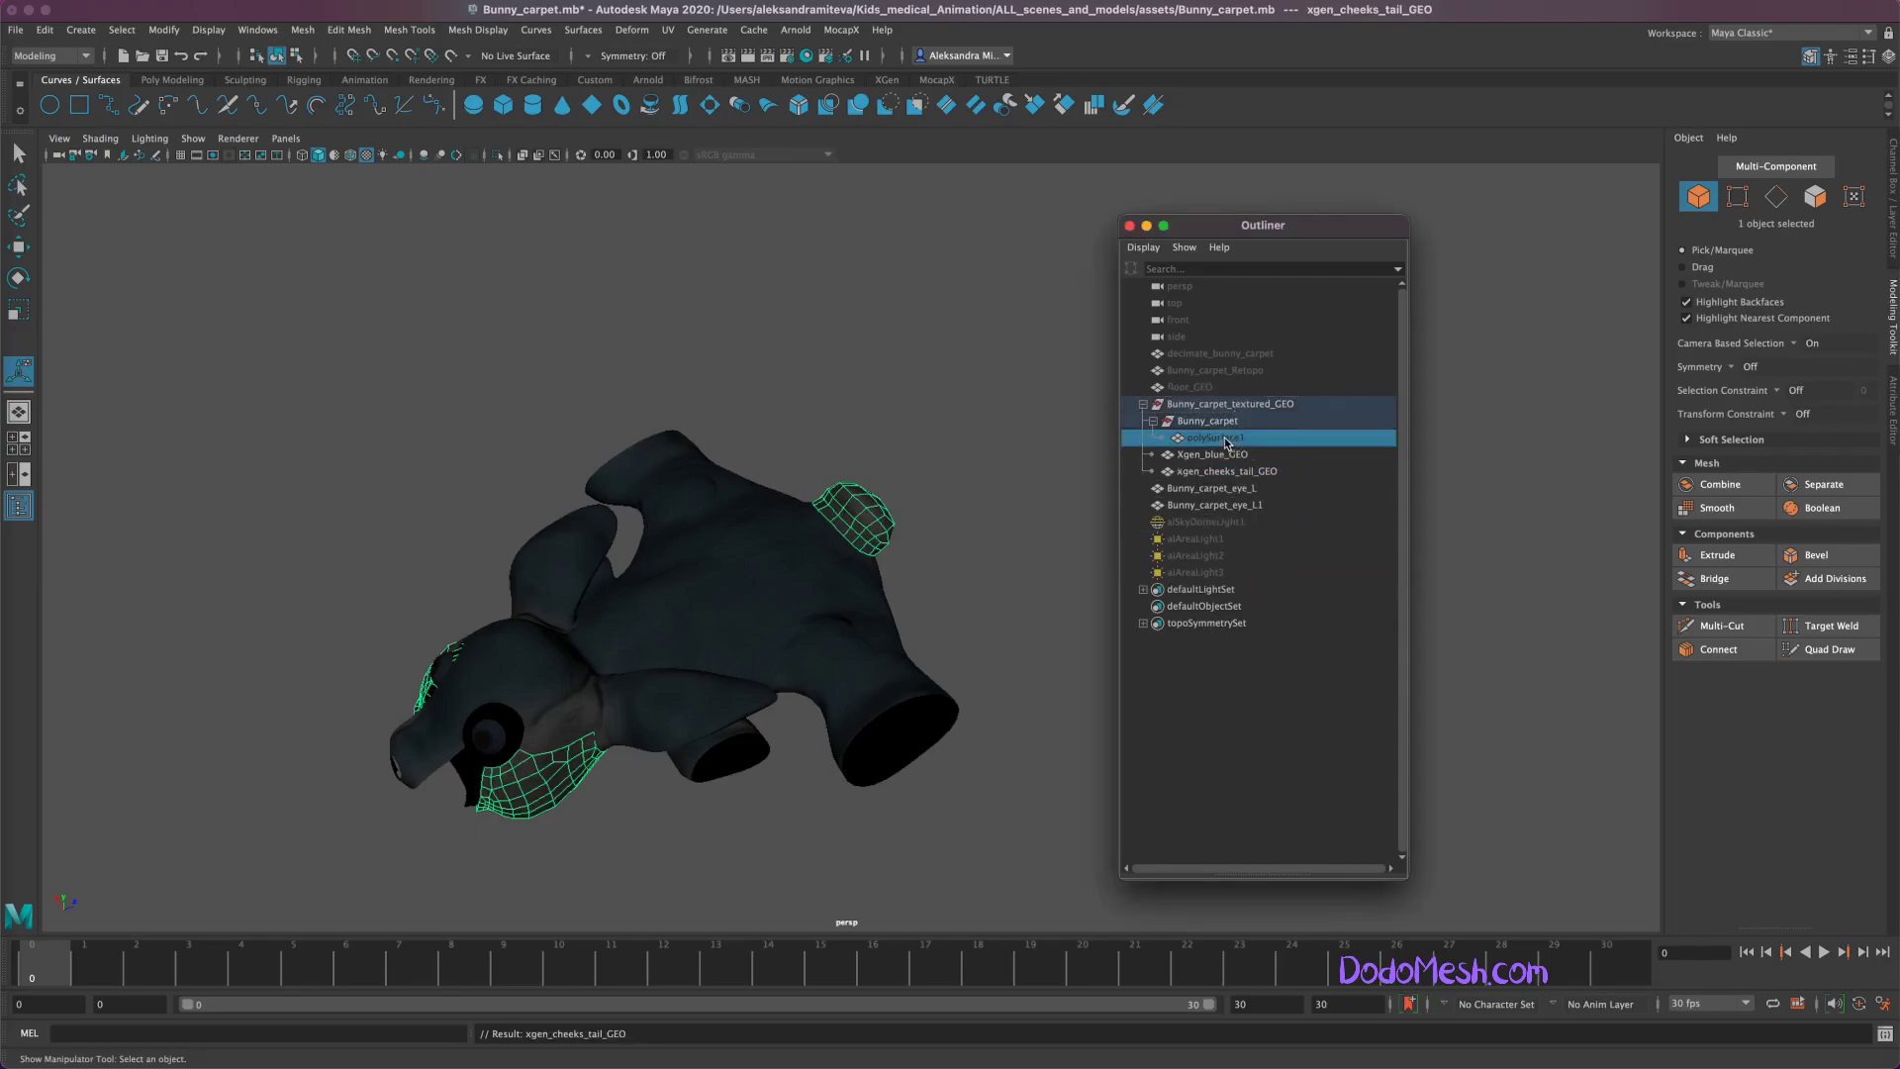
key(h)
double_click(1252, 438)
Step: Rename the main body BunnY_carpet_main_GEO and parent it under Bunny_carpet_textured_GEO
text(BunnY_carpet_main_GEO)
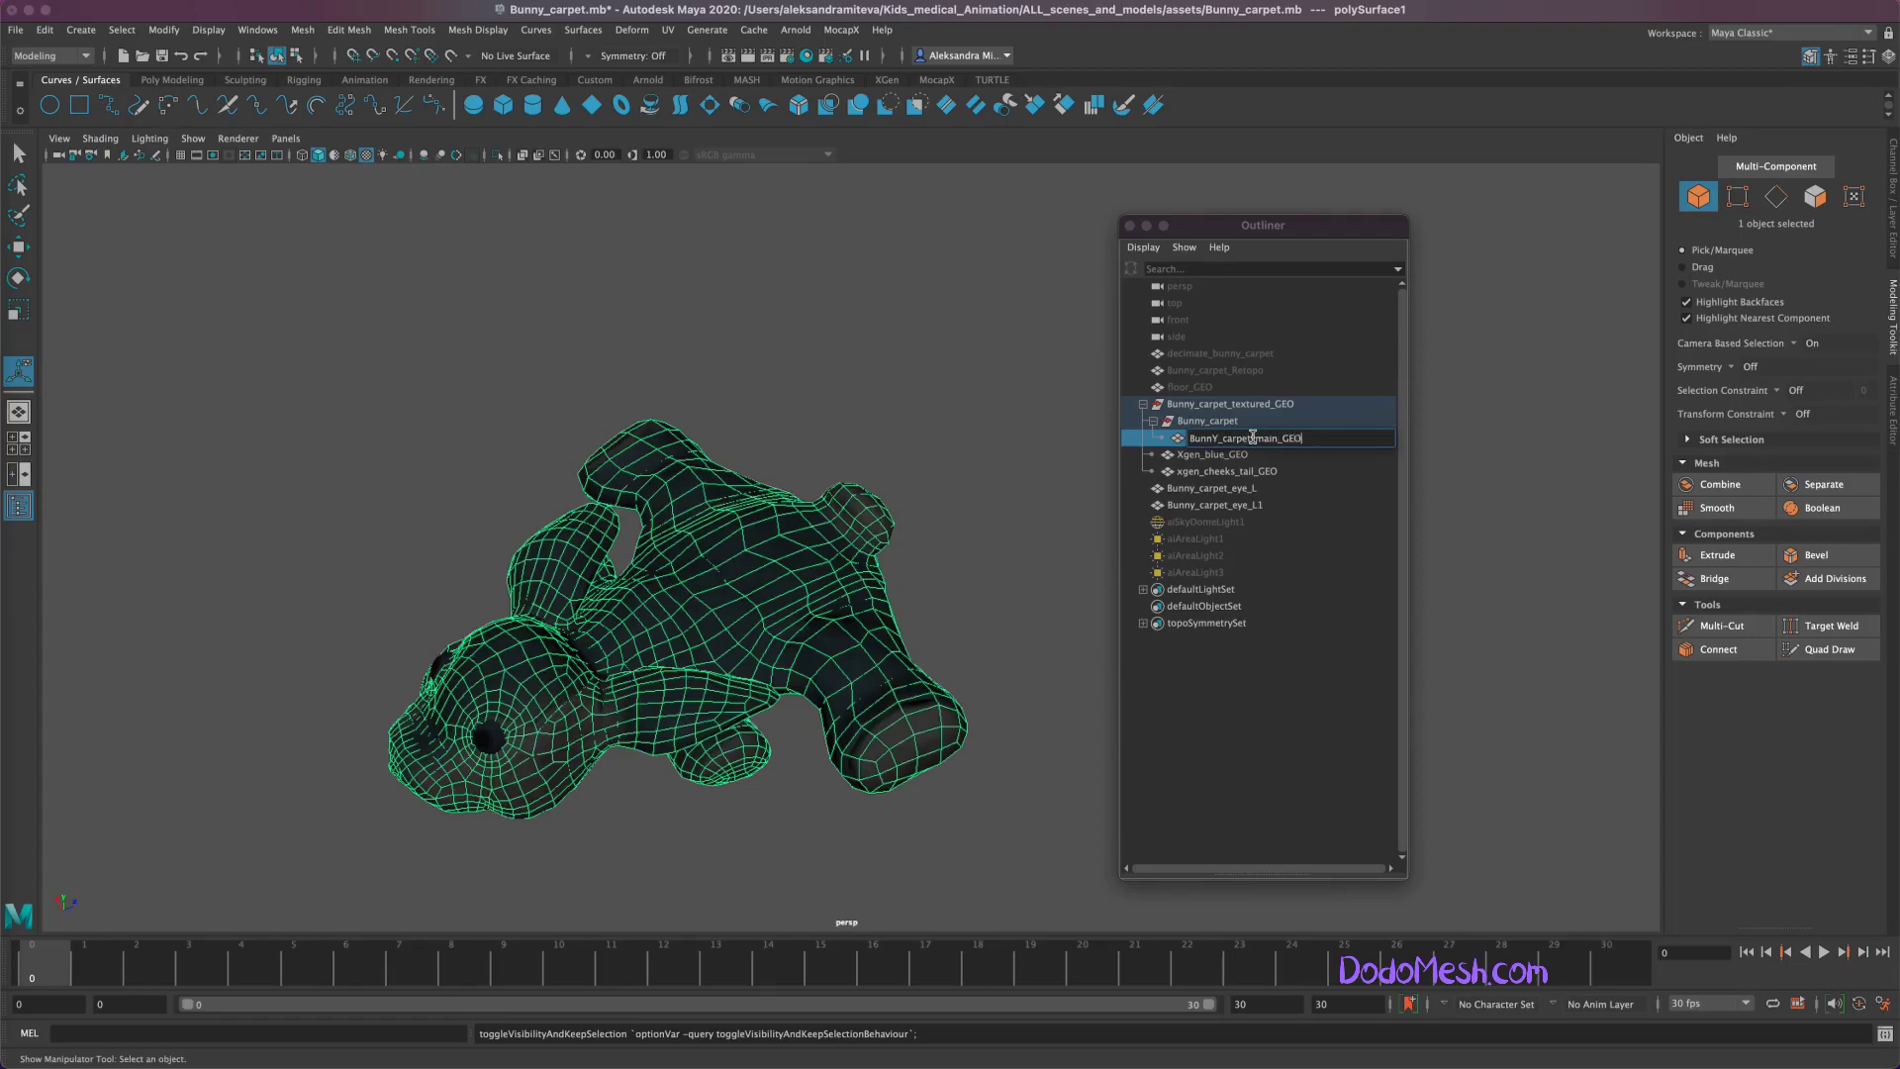
key(Return)
middle_drag(1252, 437, 1227, 406)
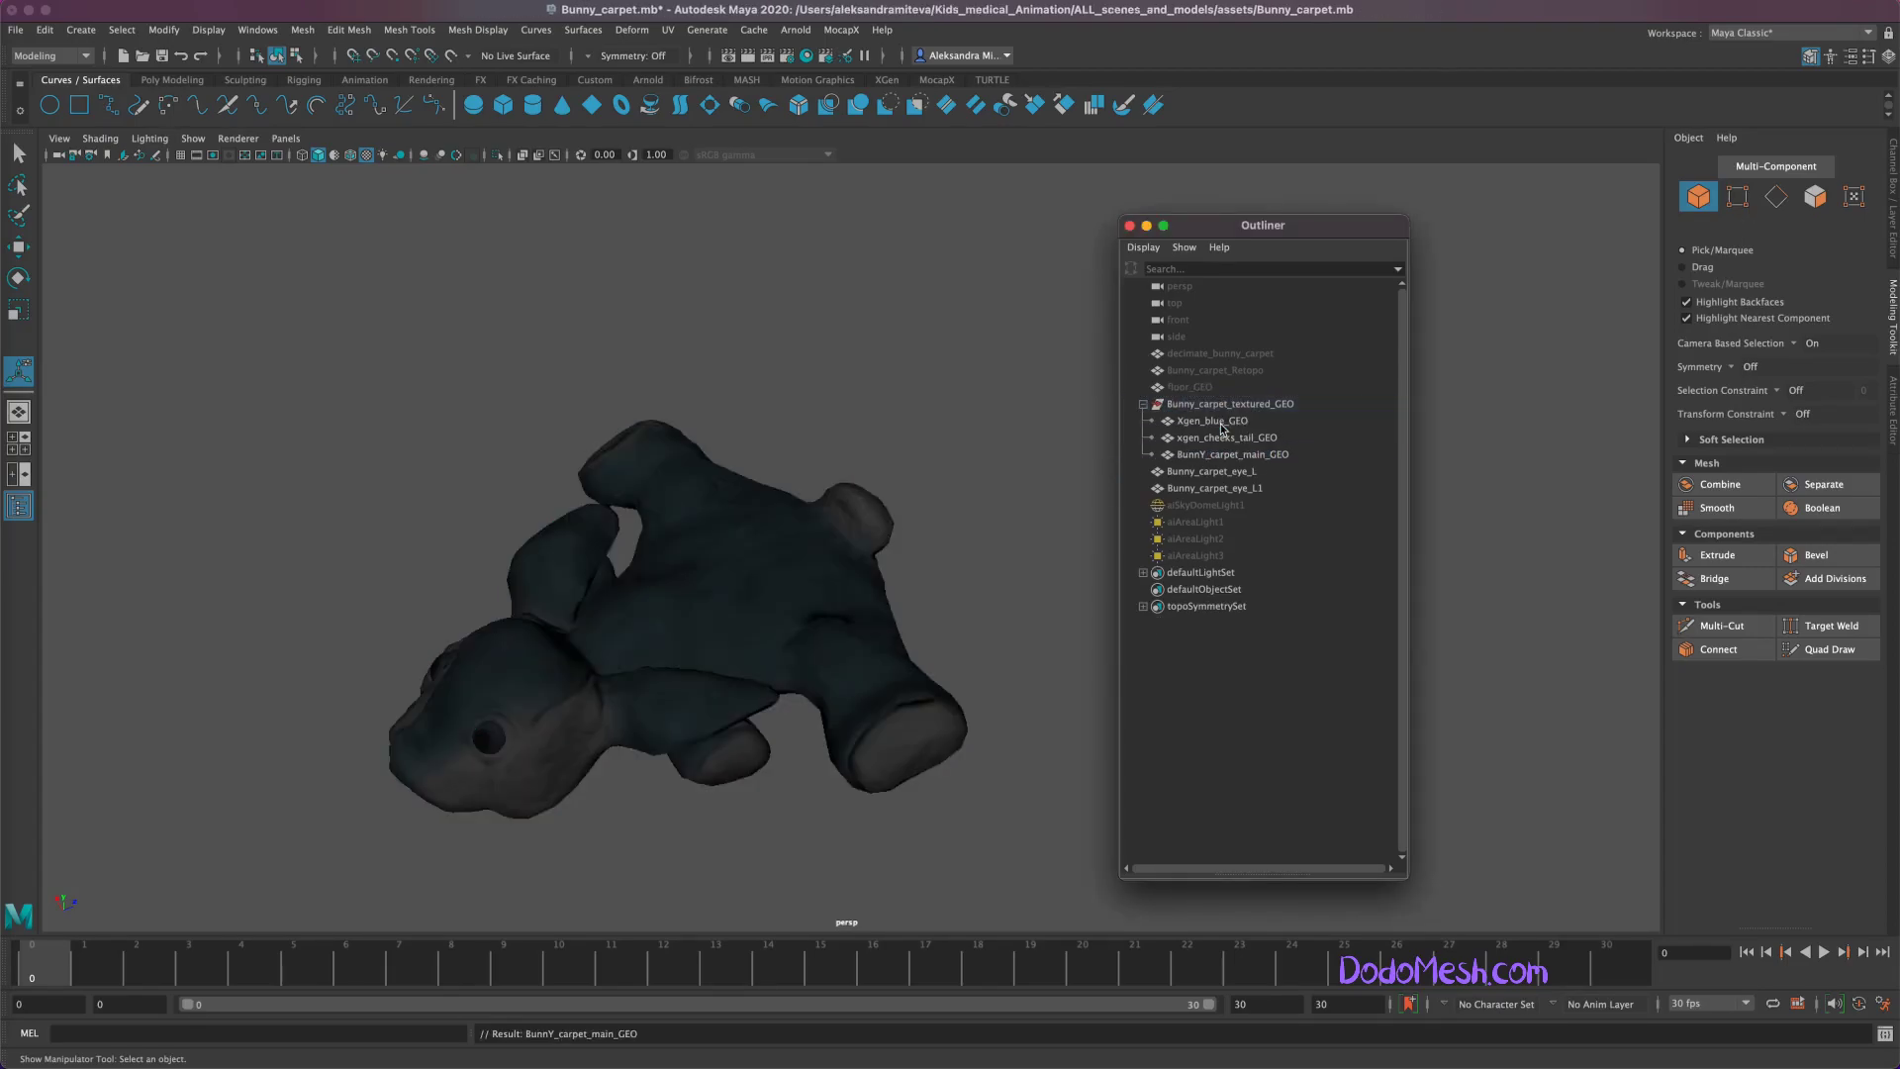
Step: Check Xgen_blue_GEO, xgen_cheeks_tail_GEO and BunnY_carpet_main_GEO, then save Bunny_carpet.mb
click(1233, 423)
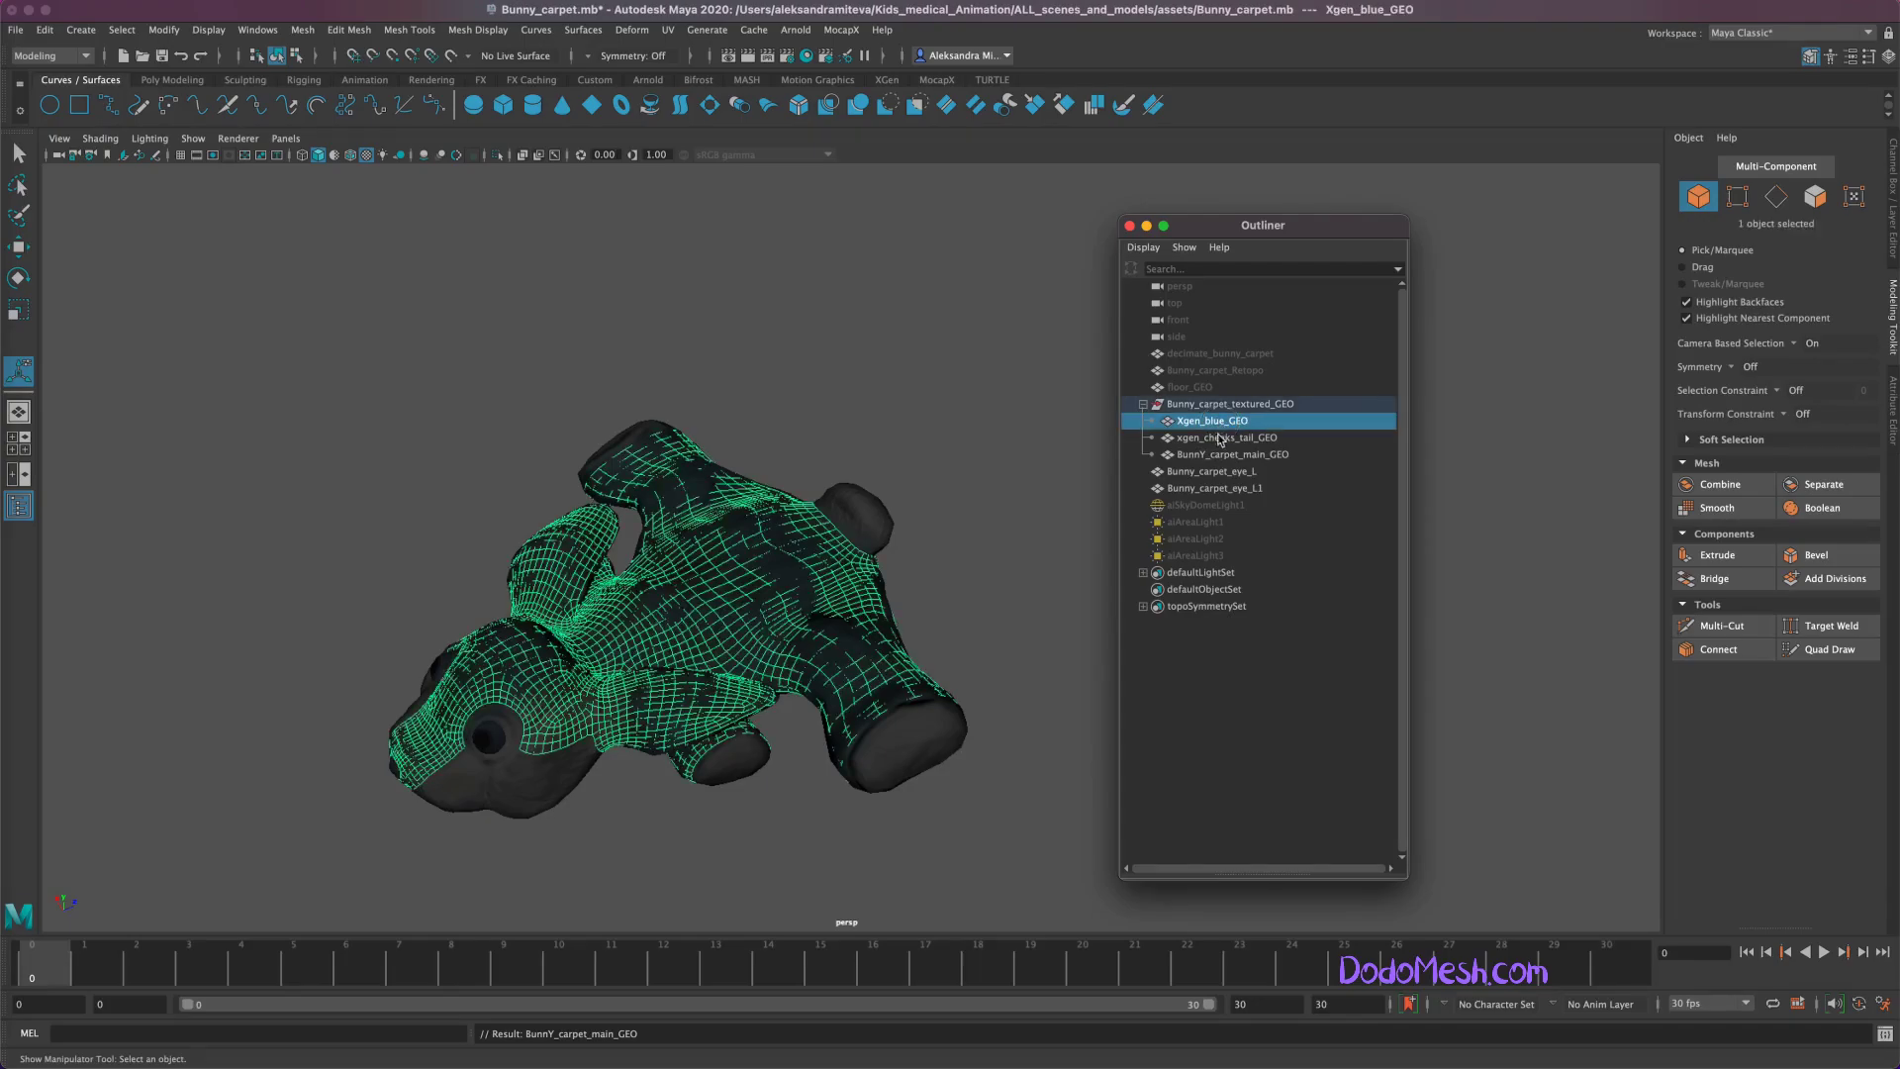
click(1269, 439)
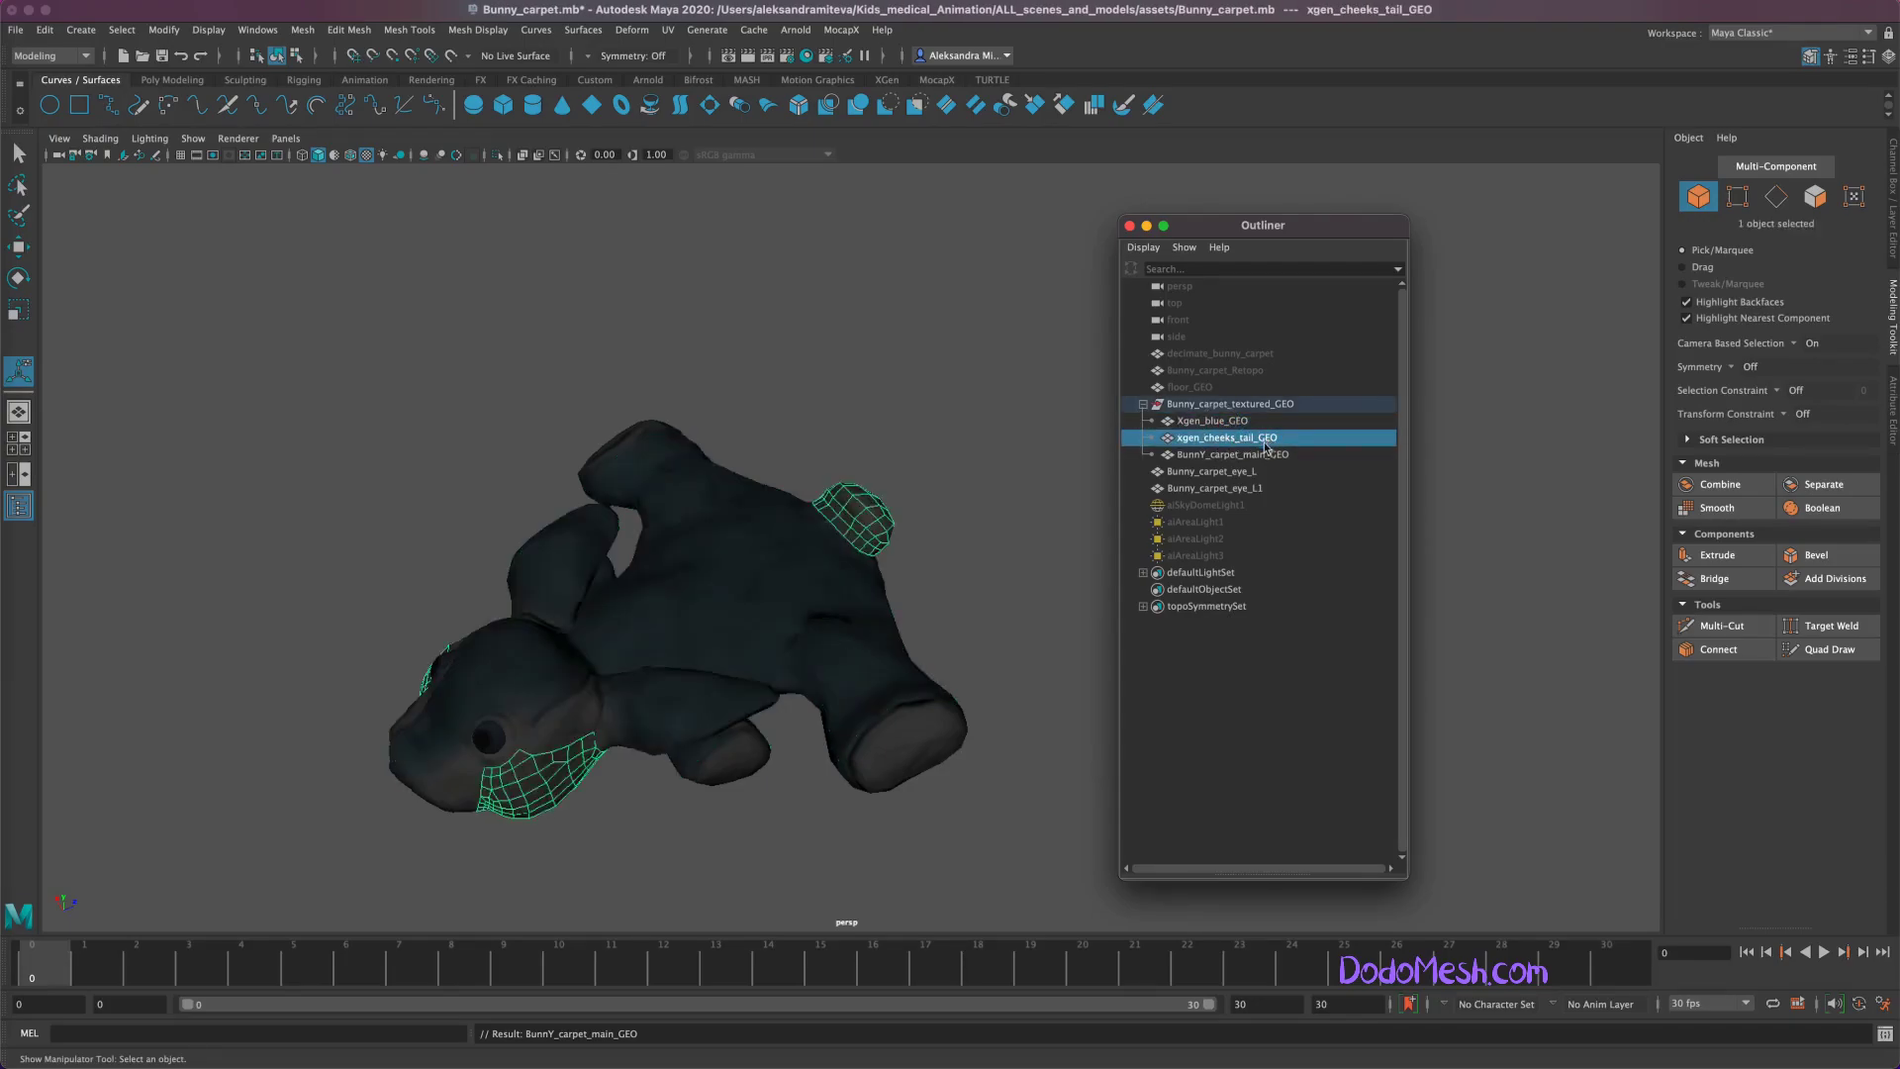
click(1278, 455)
click(1242, 423)
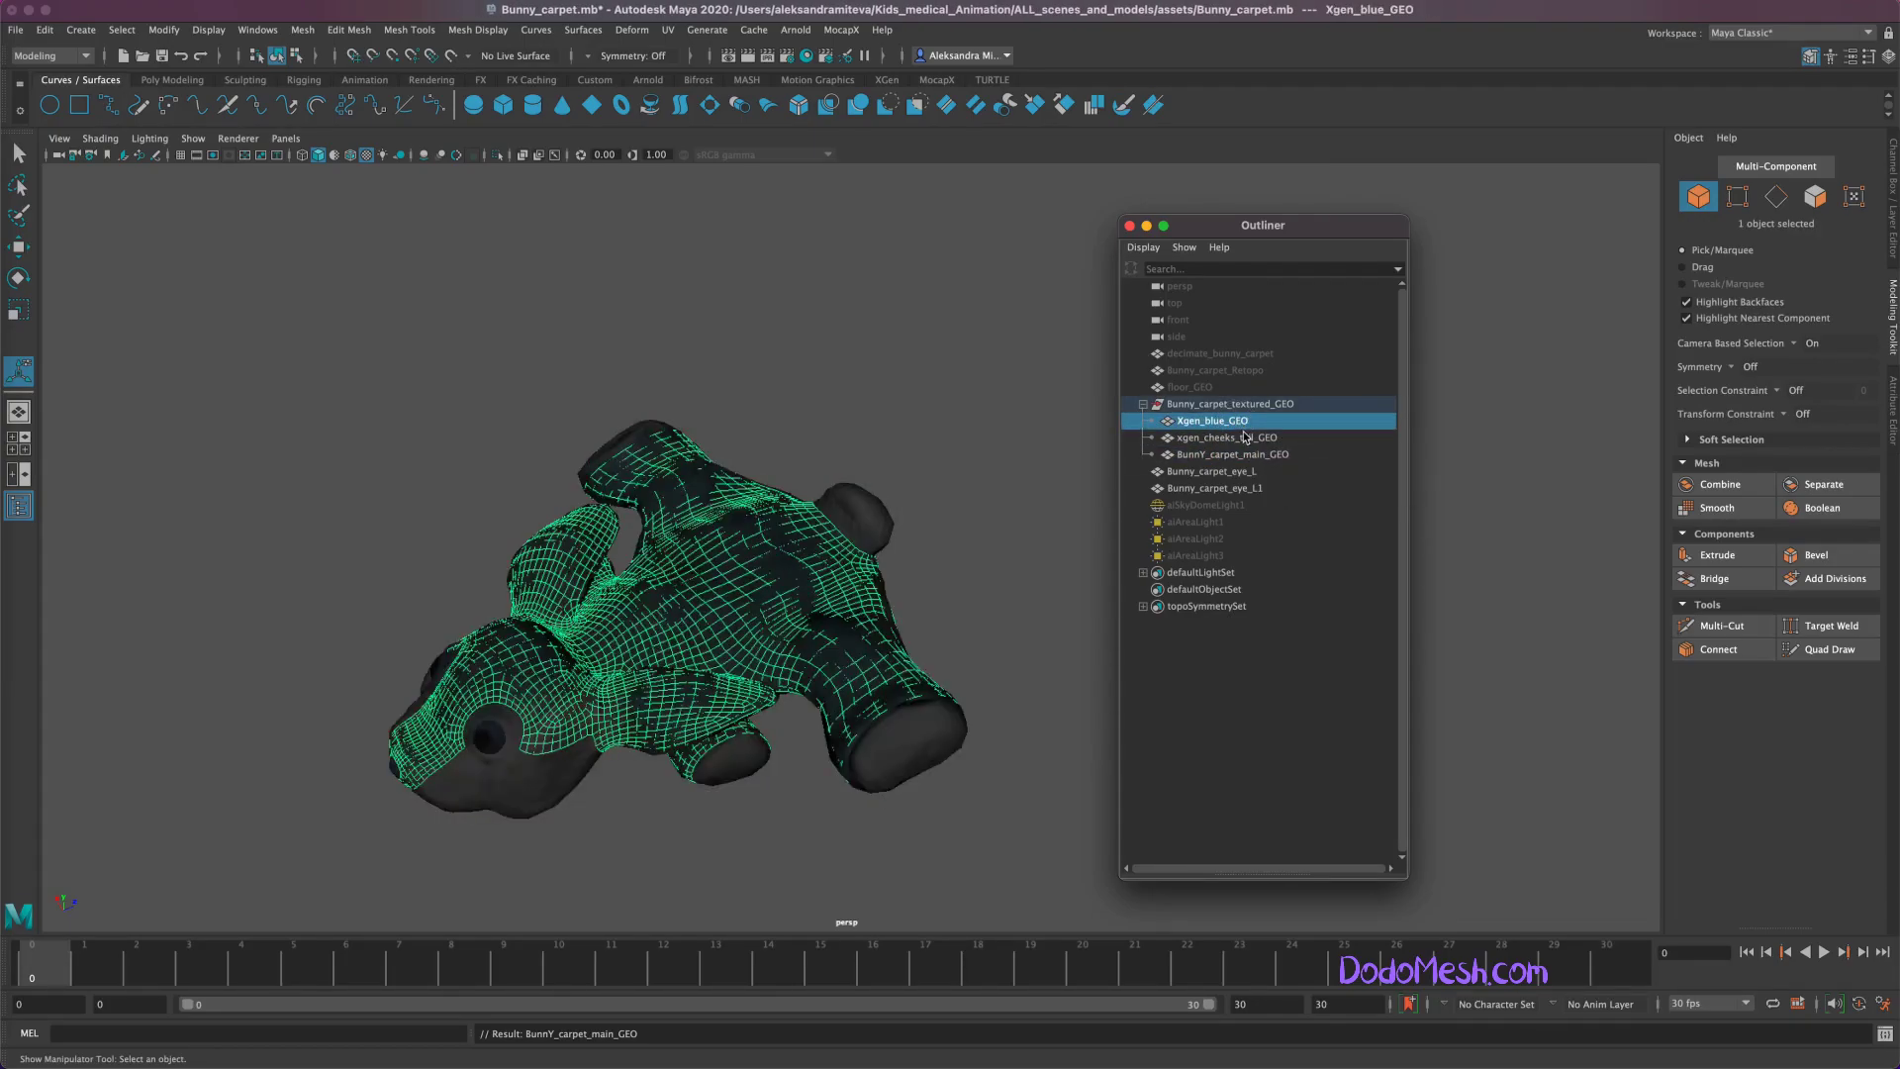
click(1717, 508)
click(1228, 457)
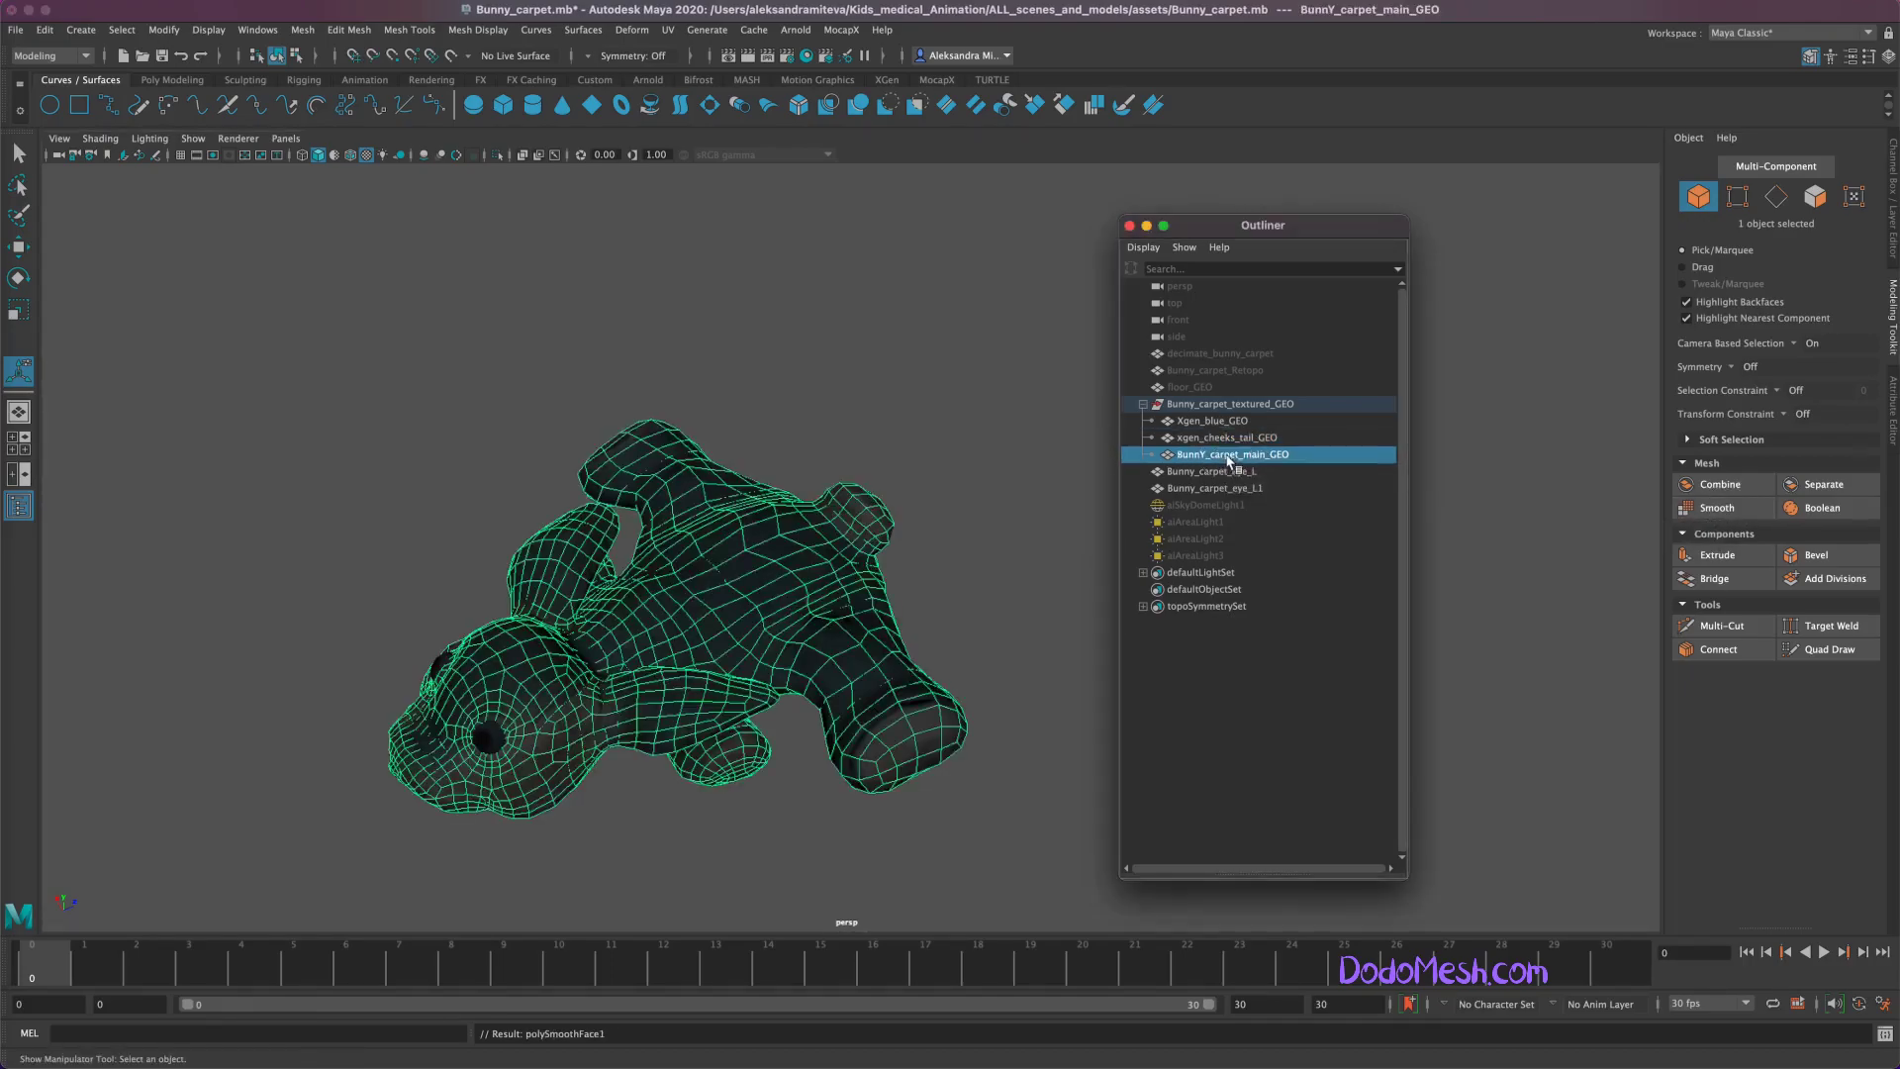
click(968, 870)
alt+drag(967, 870, 1231, 428)
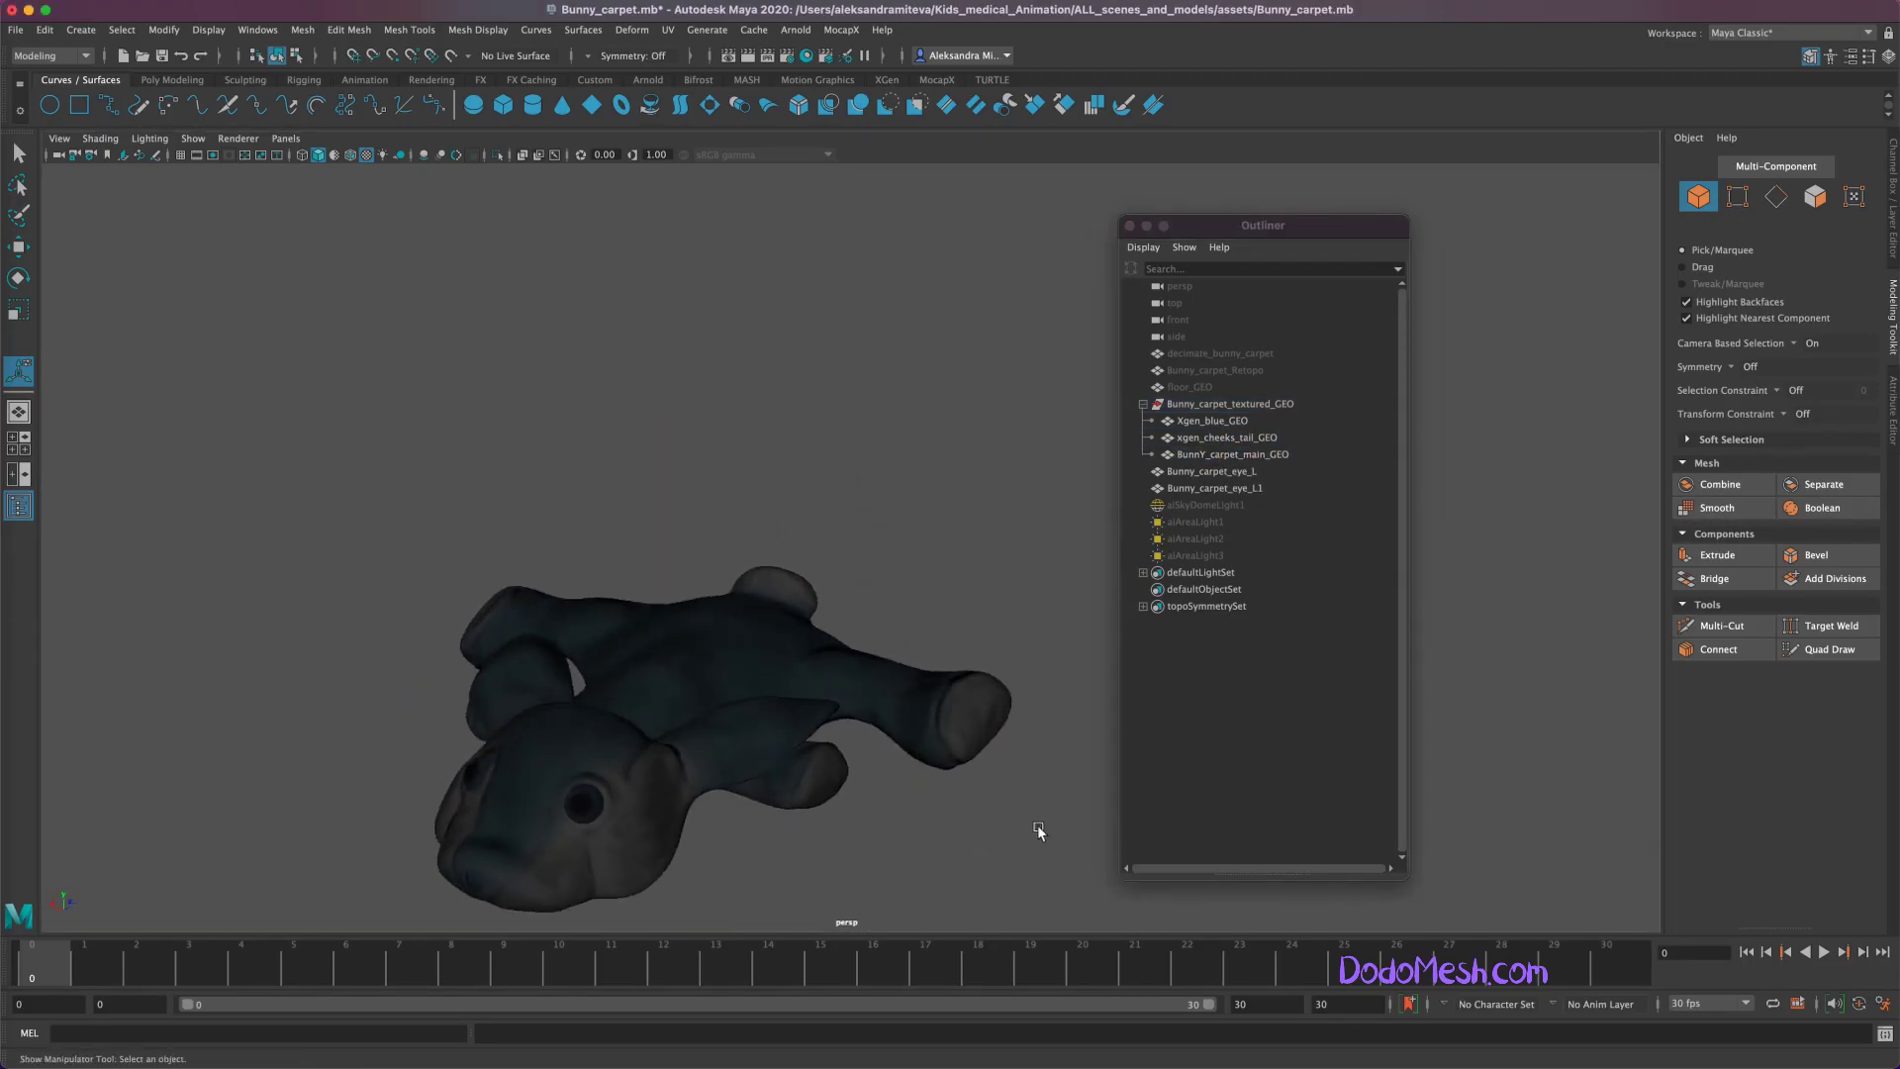
click(1230, 423)
click(1224, 455)
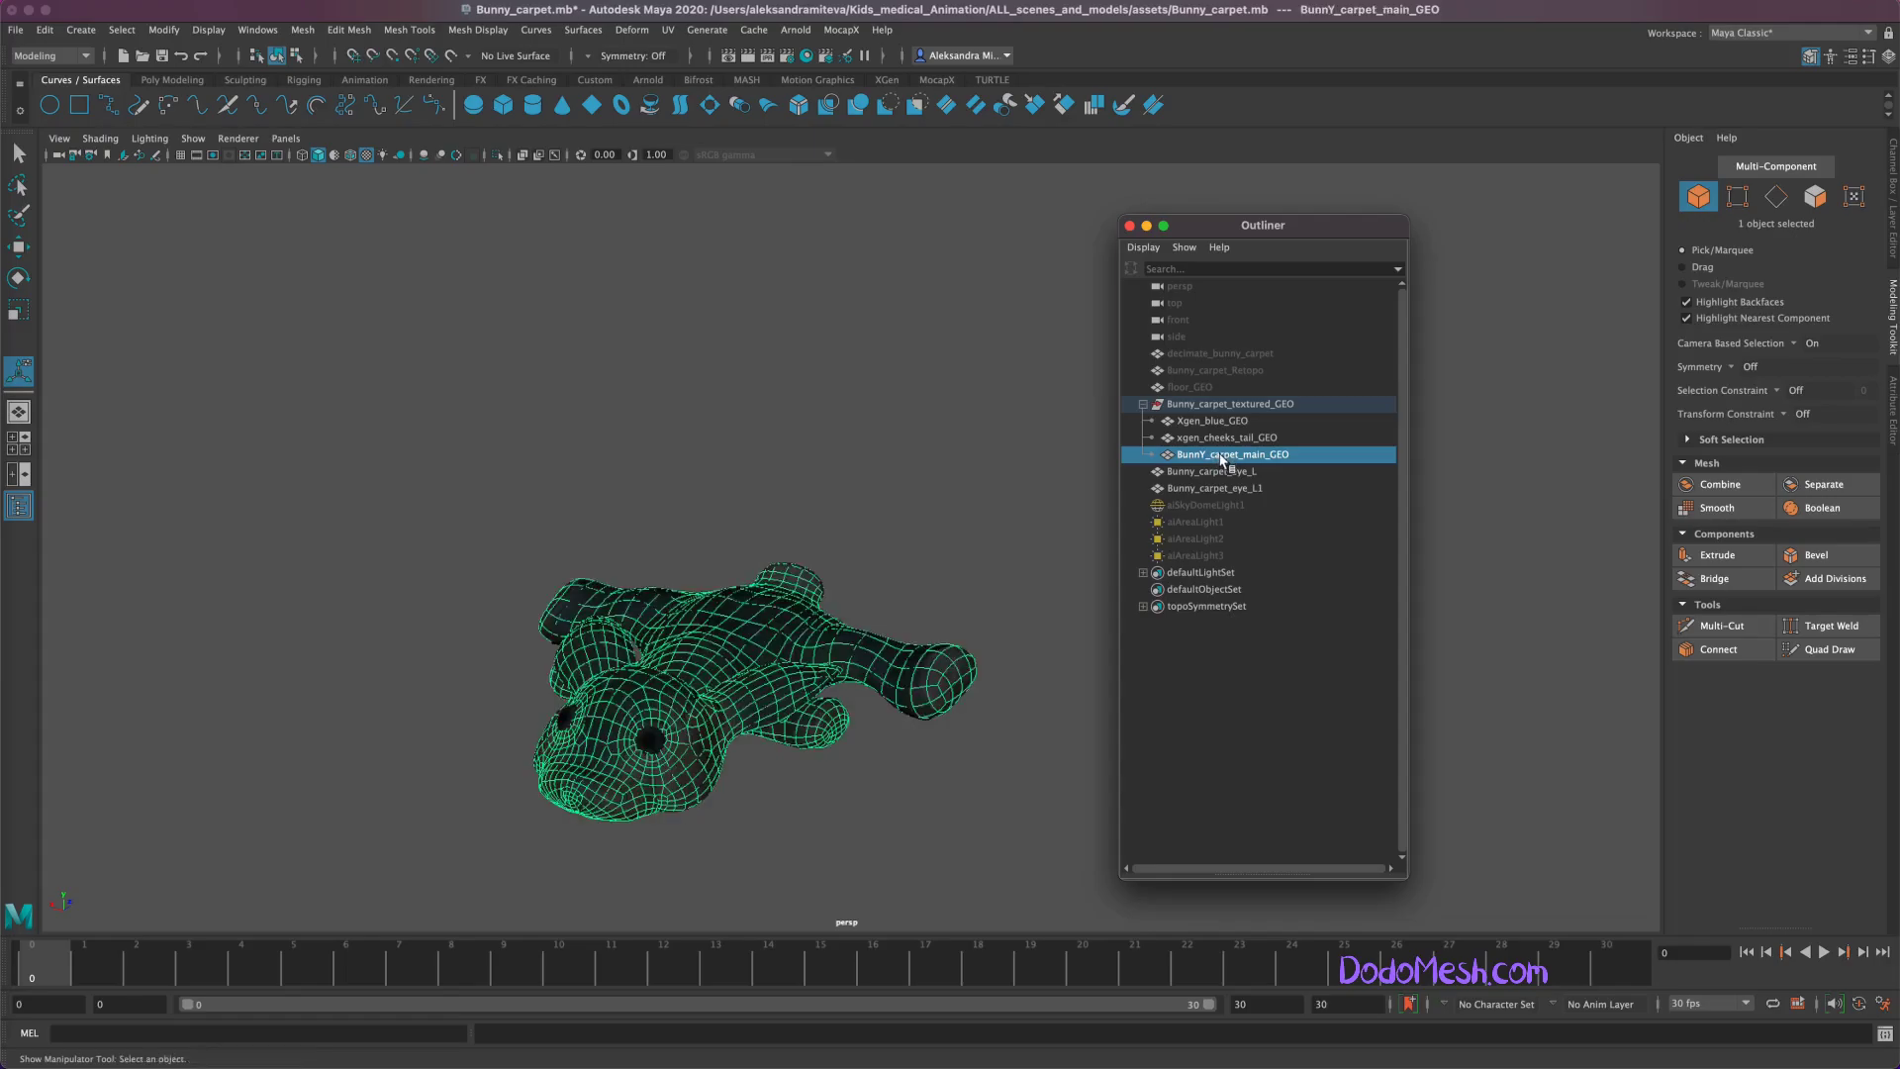
click(1017, 552)
key(ctrl+s)
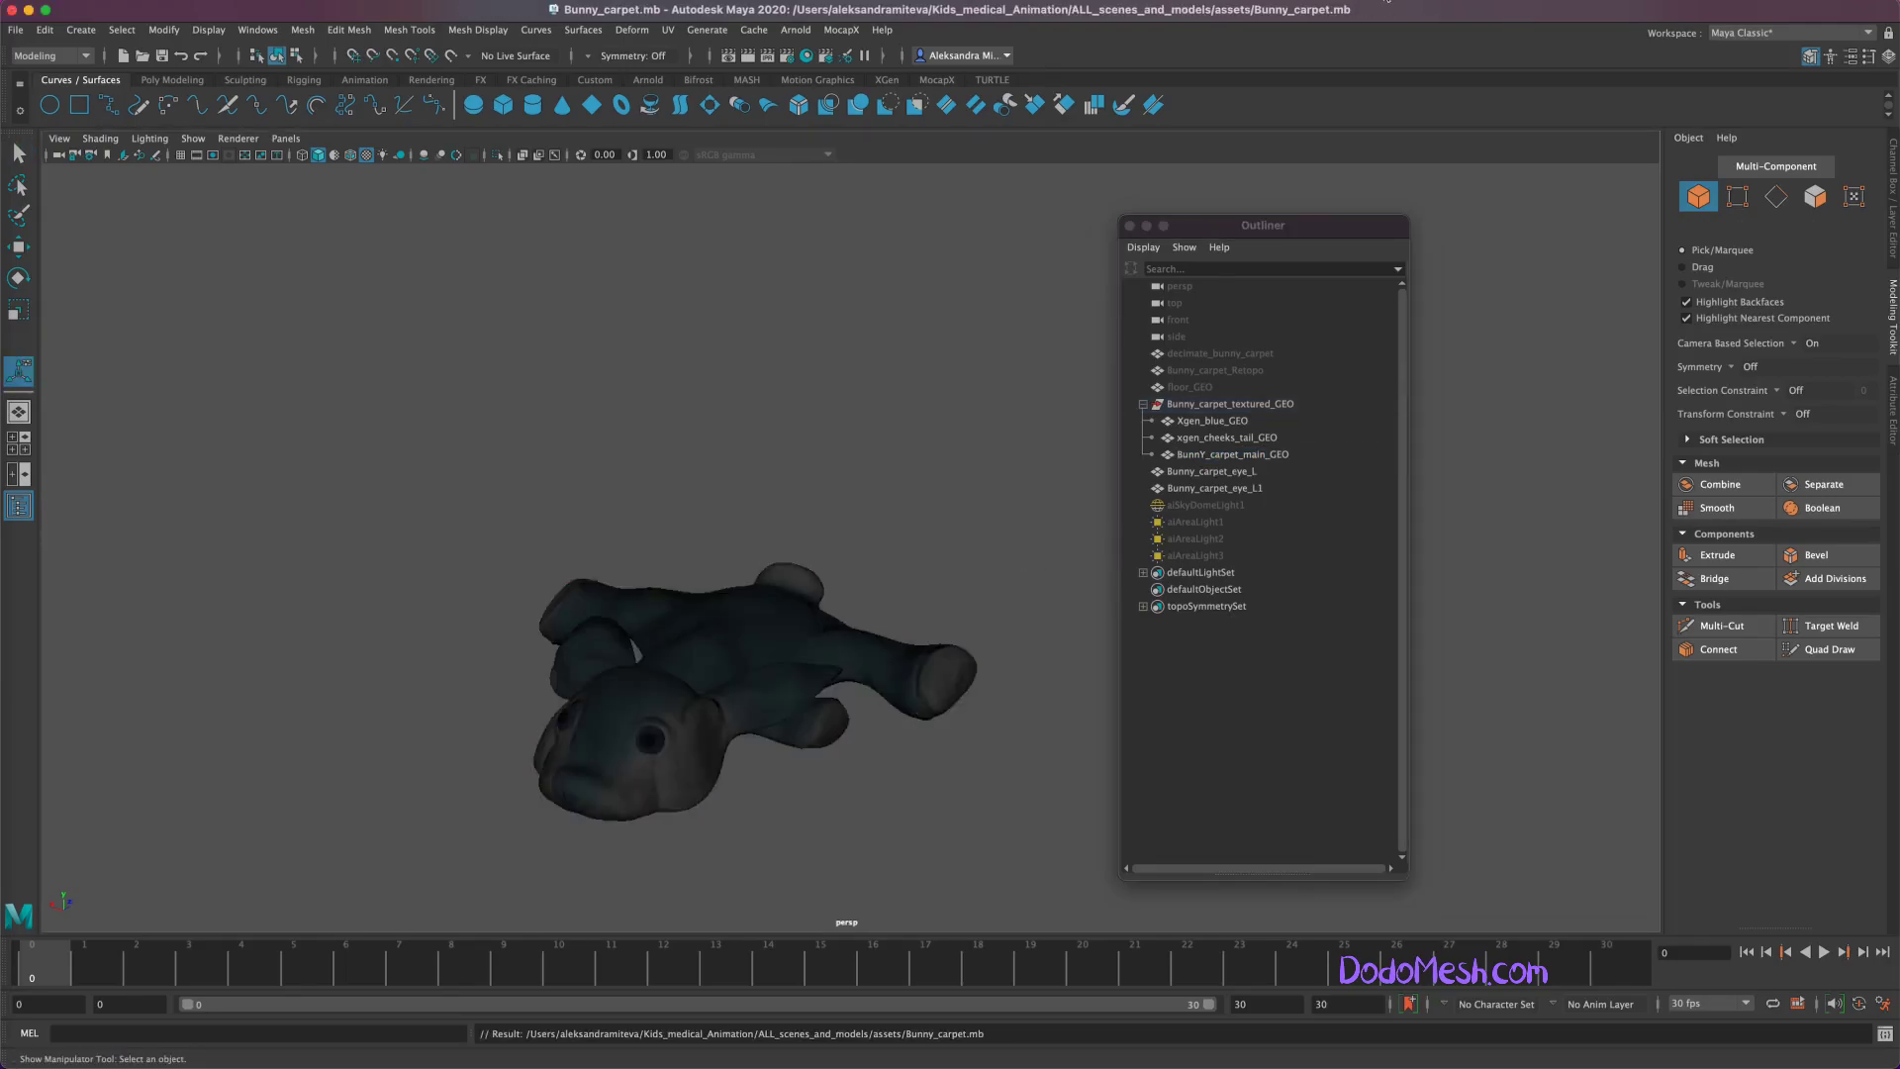